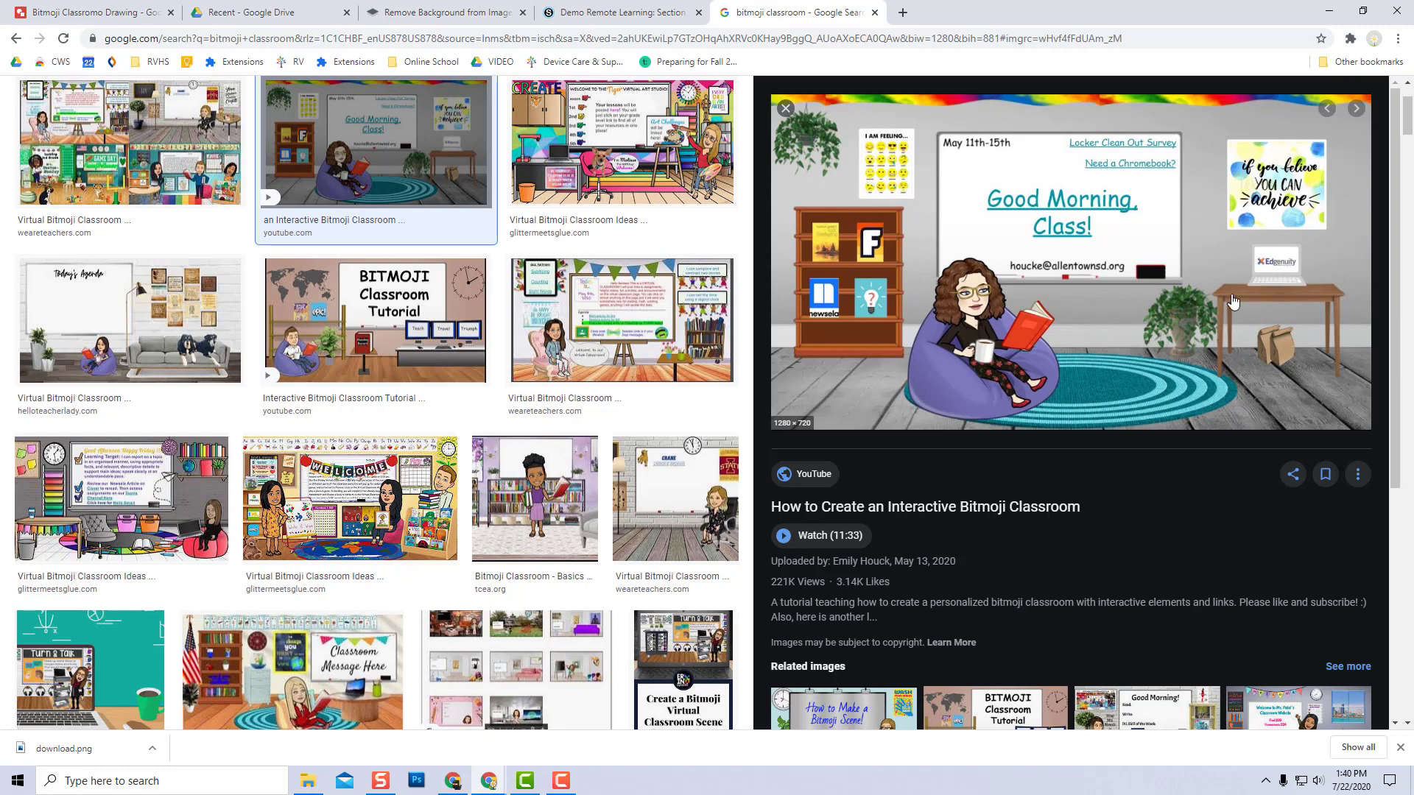
- Examine the Schoology demo course's classroom banner and embedded slides, and the existing Bitmoji classroom drawing they come from
left_click(579, 14)
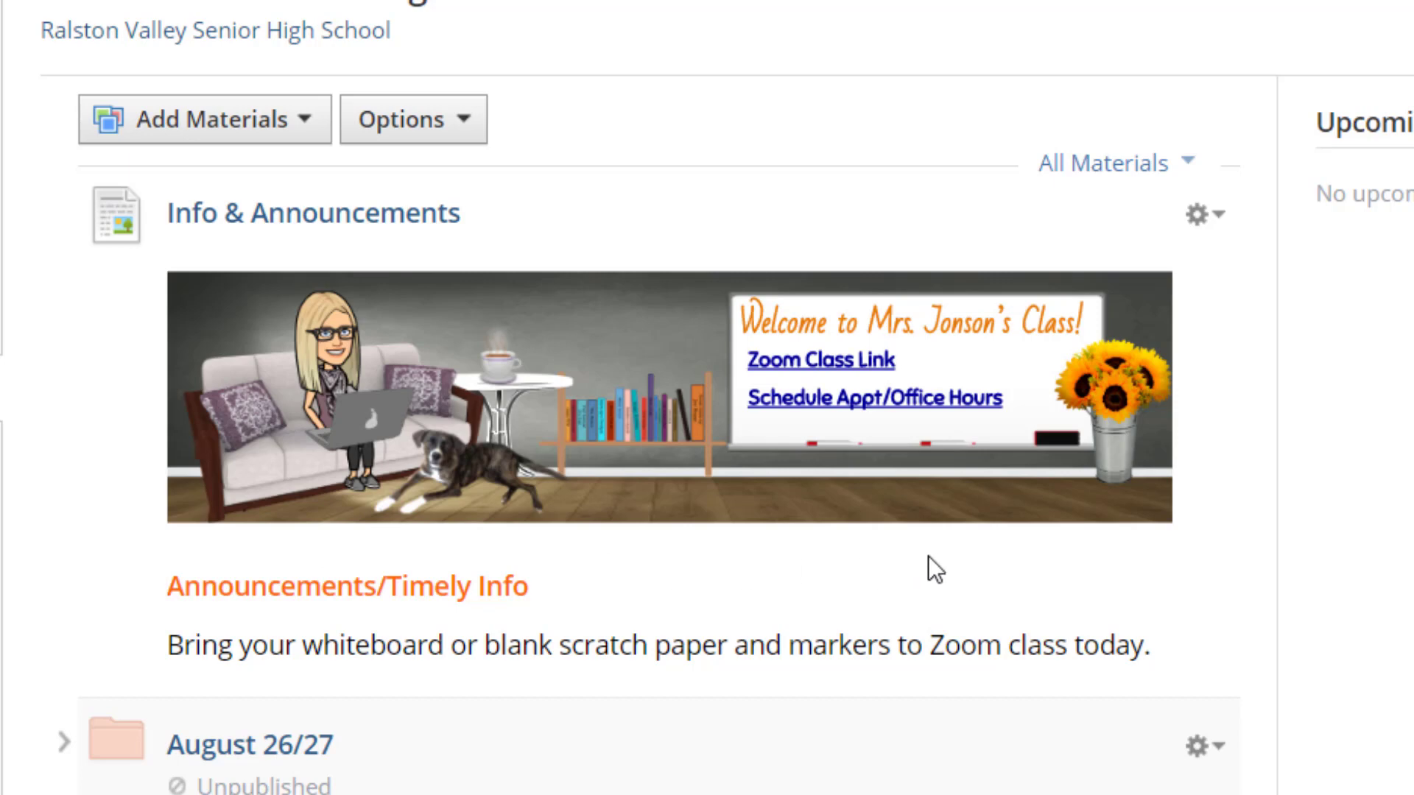
scroll(921, 560, "down", 15)
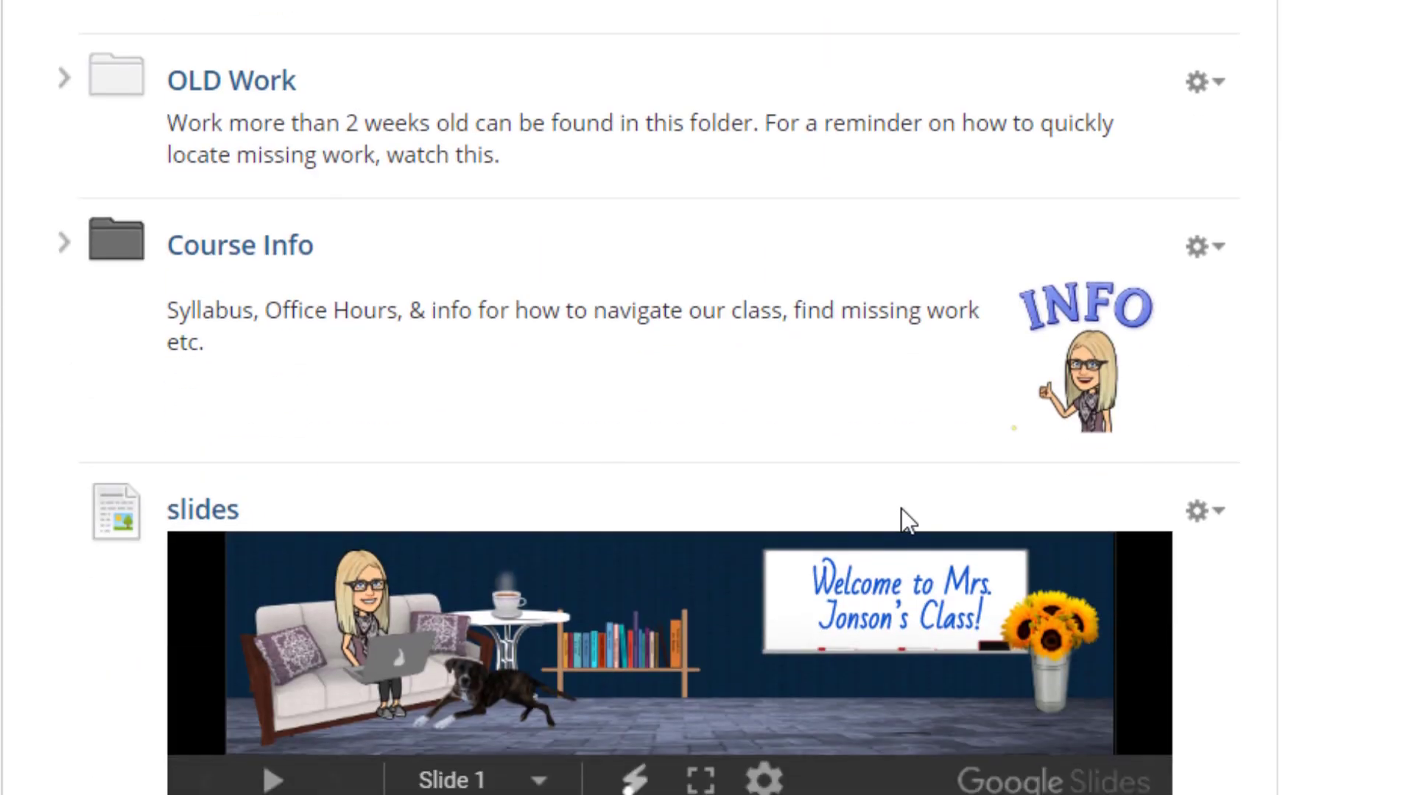
scroll(902, 510, "down", 2)
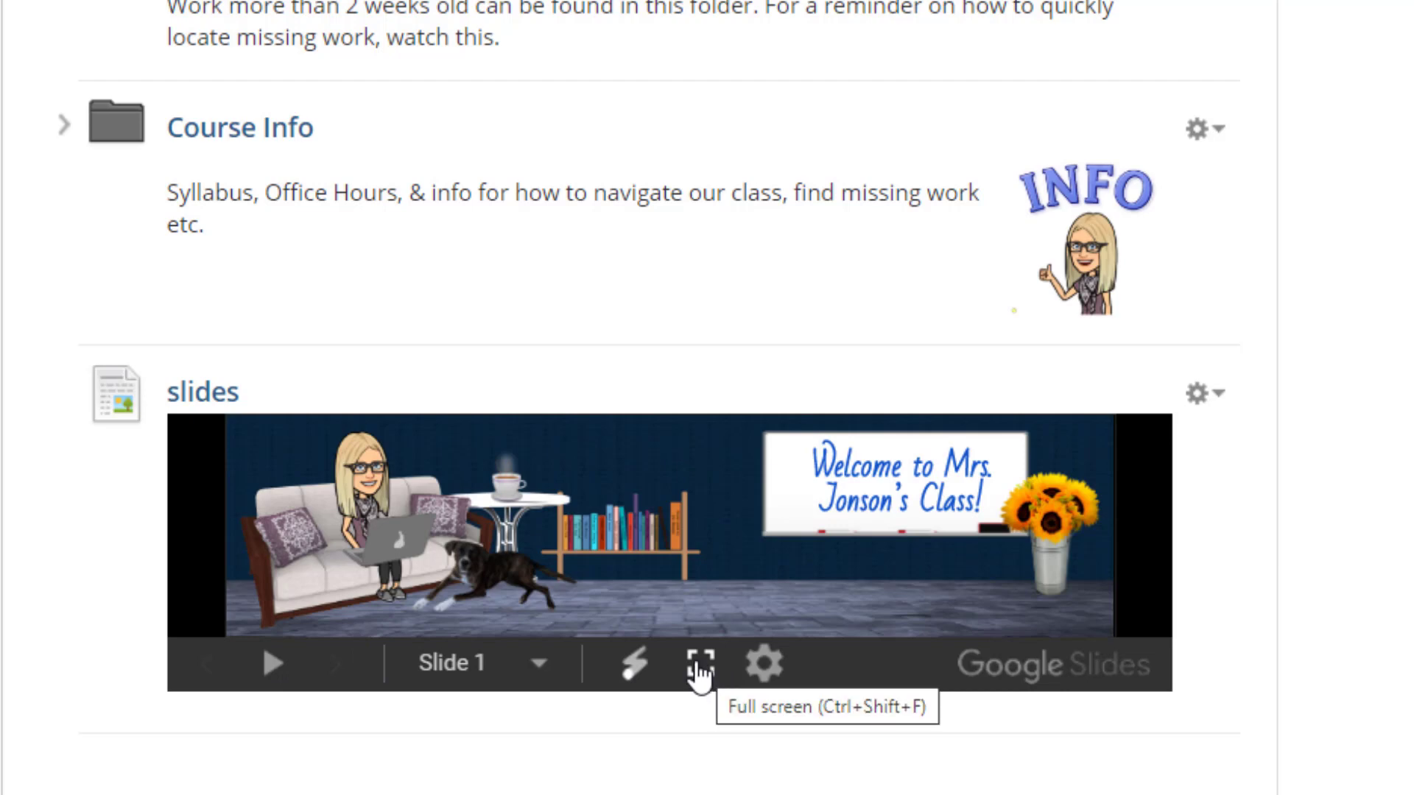
scroll(698, 672, "up", 12)
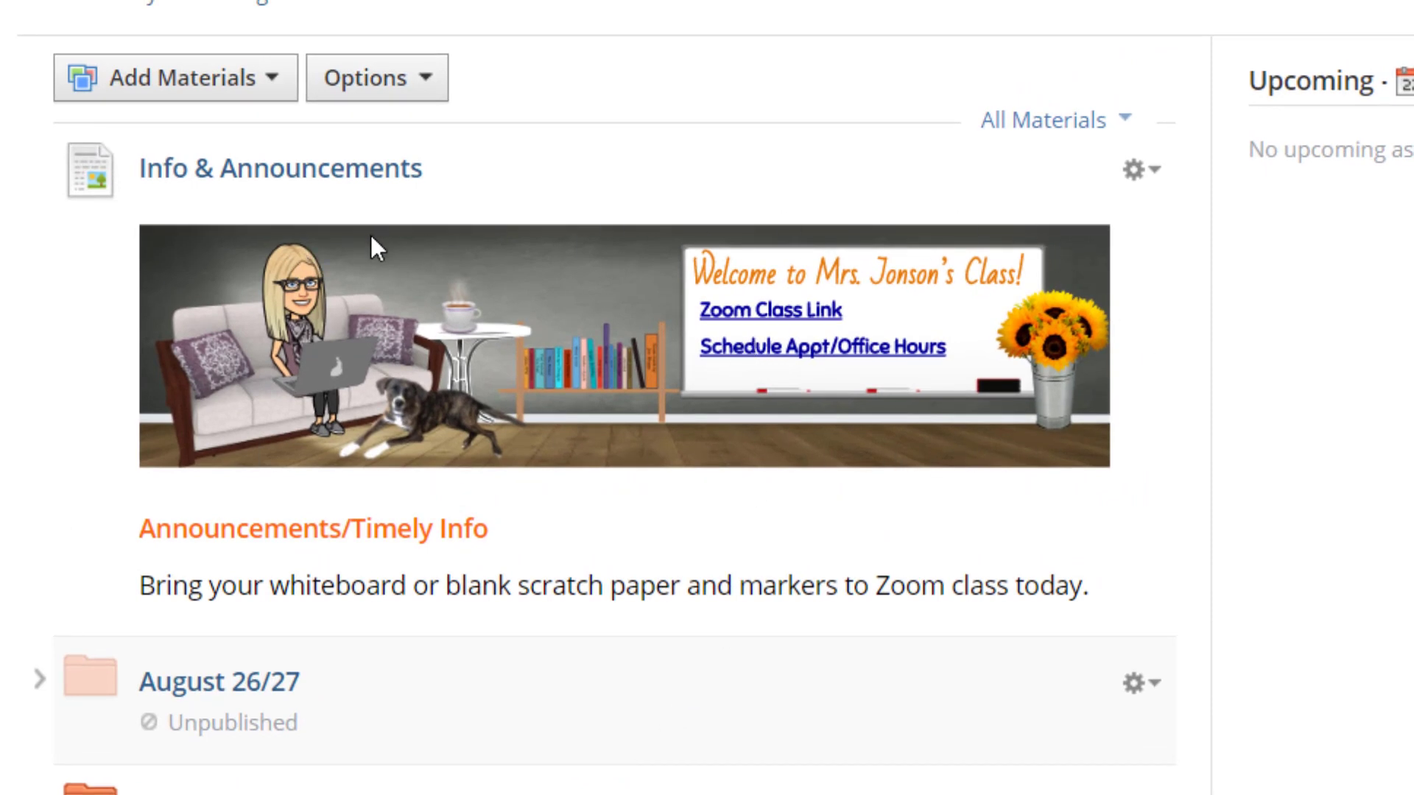
scroll(442, 422, "down", 6)
scroll(440, 427, "up", 6)
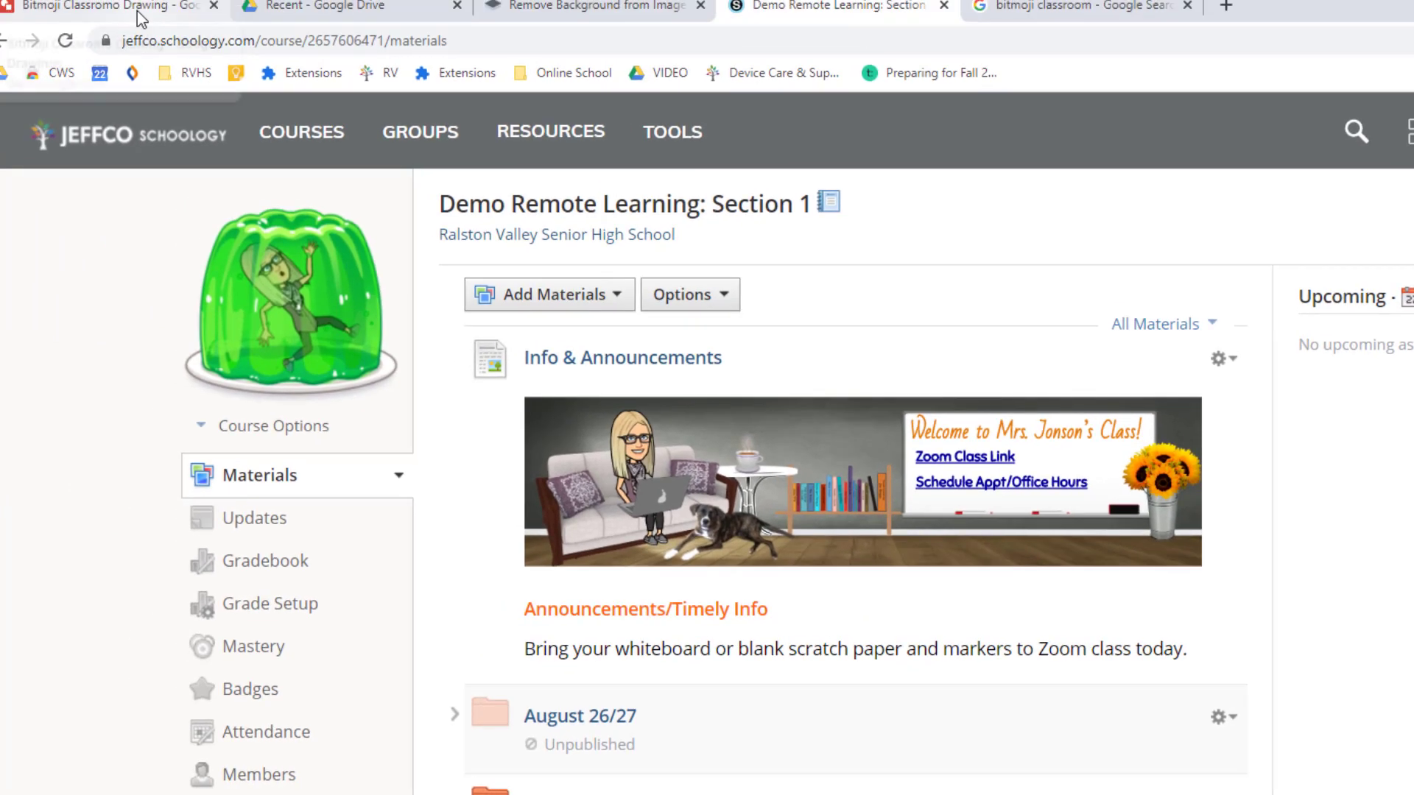
left_click(140, 15)
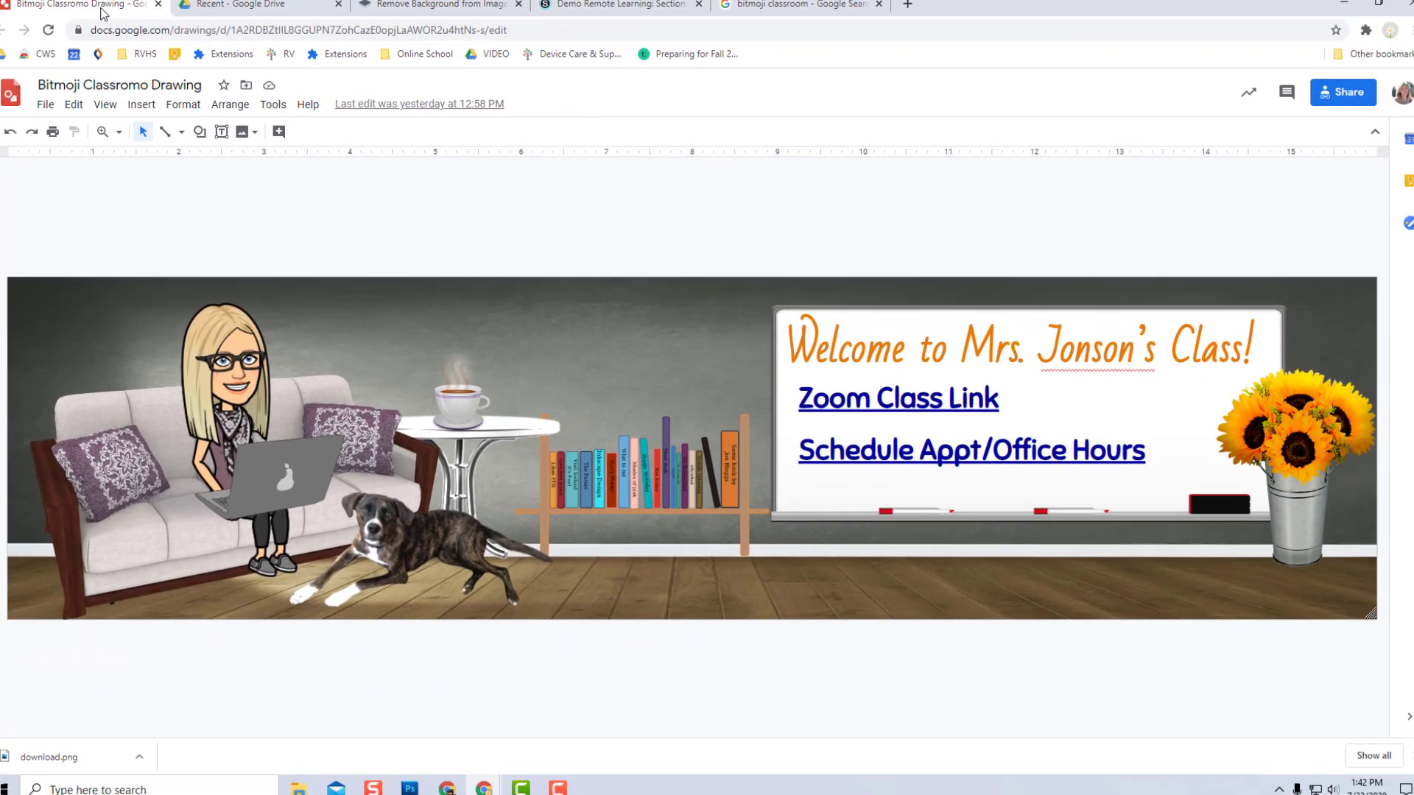
left_click(292, 9)
left_click(88, 8)
- Create a new blank Google Drawings file from Google Drive
left_click(264, 6)
left_click(10, 91)
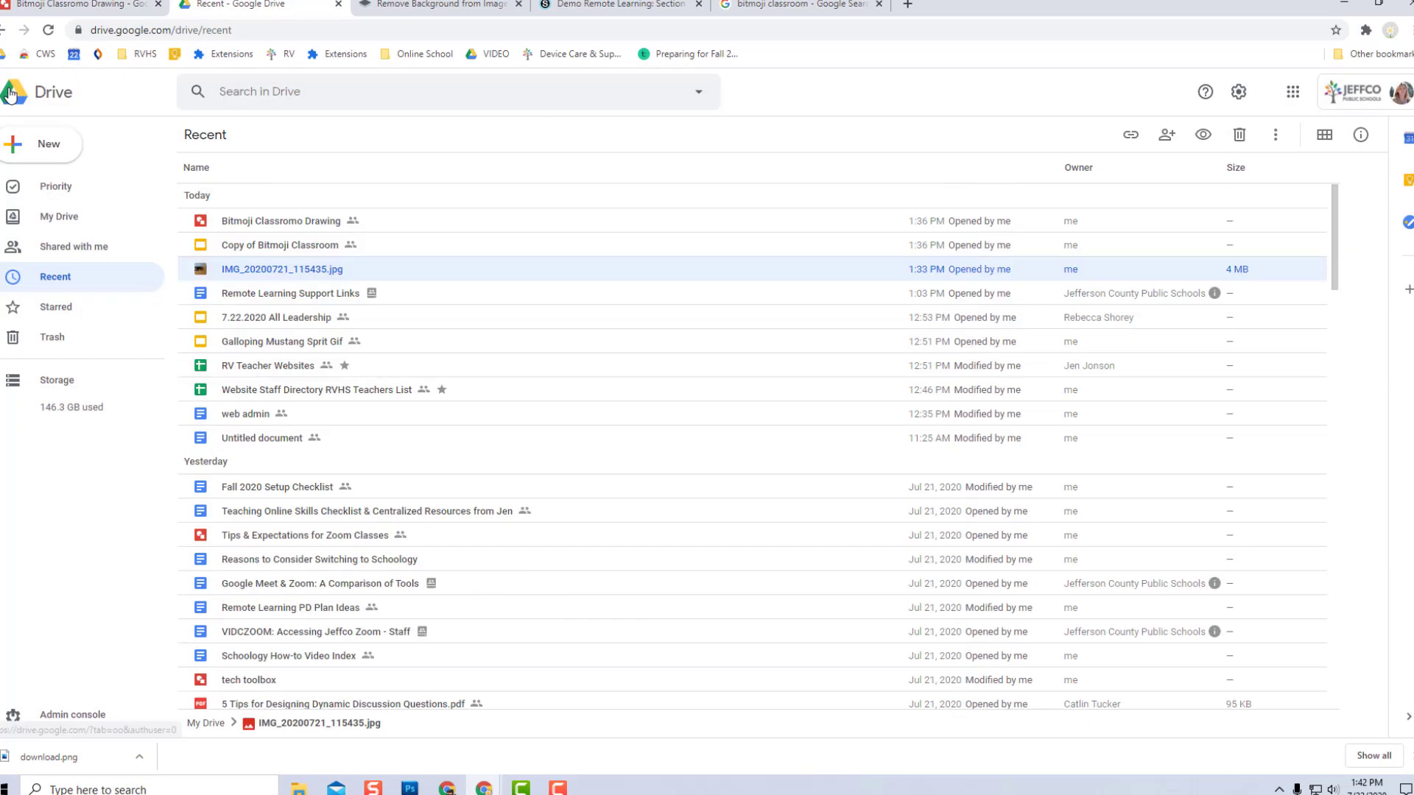
left_click(46, 147)
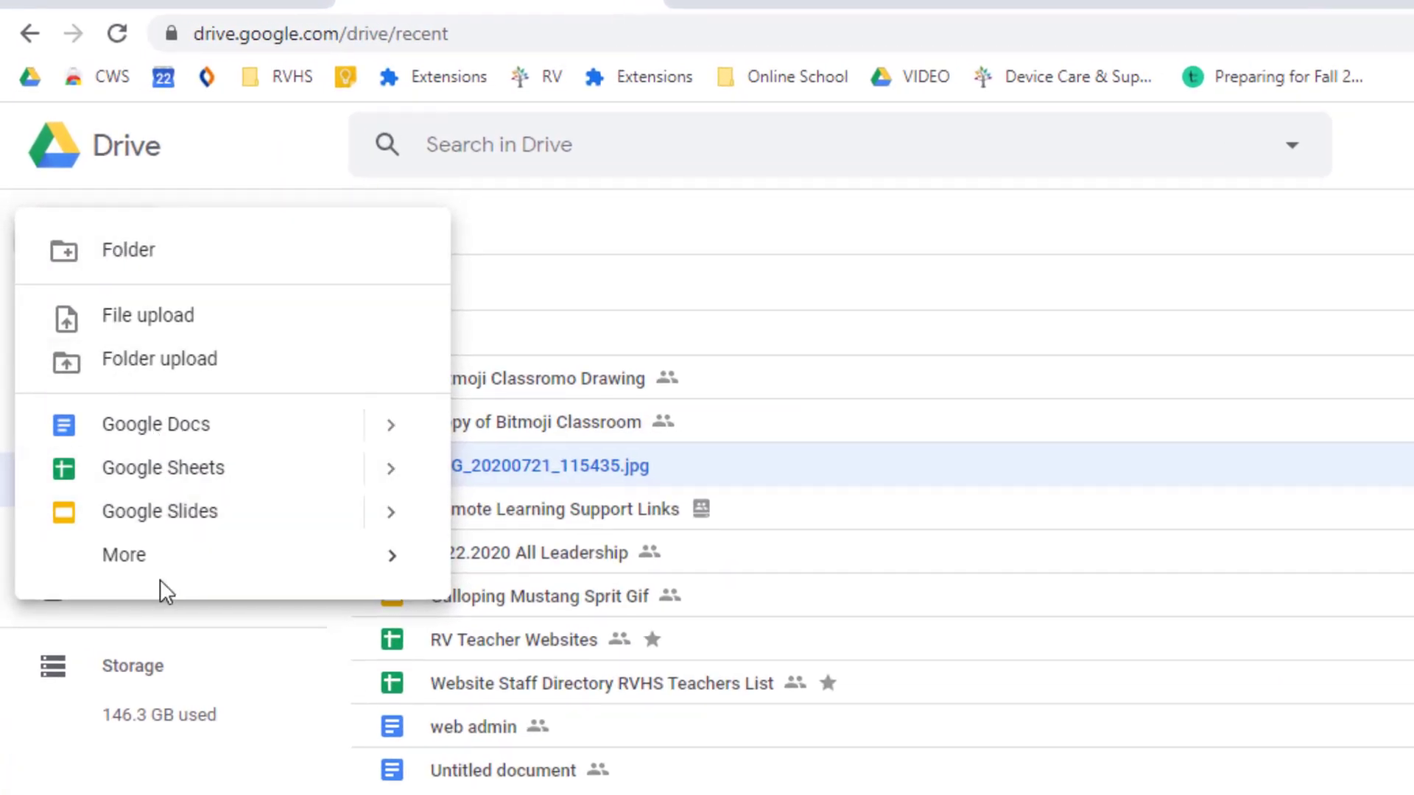
mouse_move(151, 576)
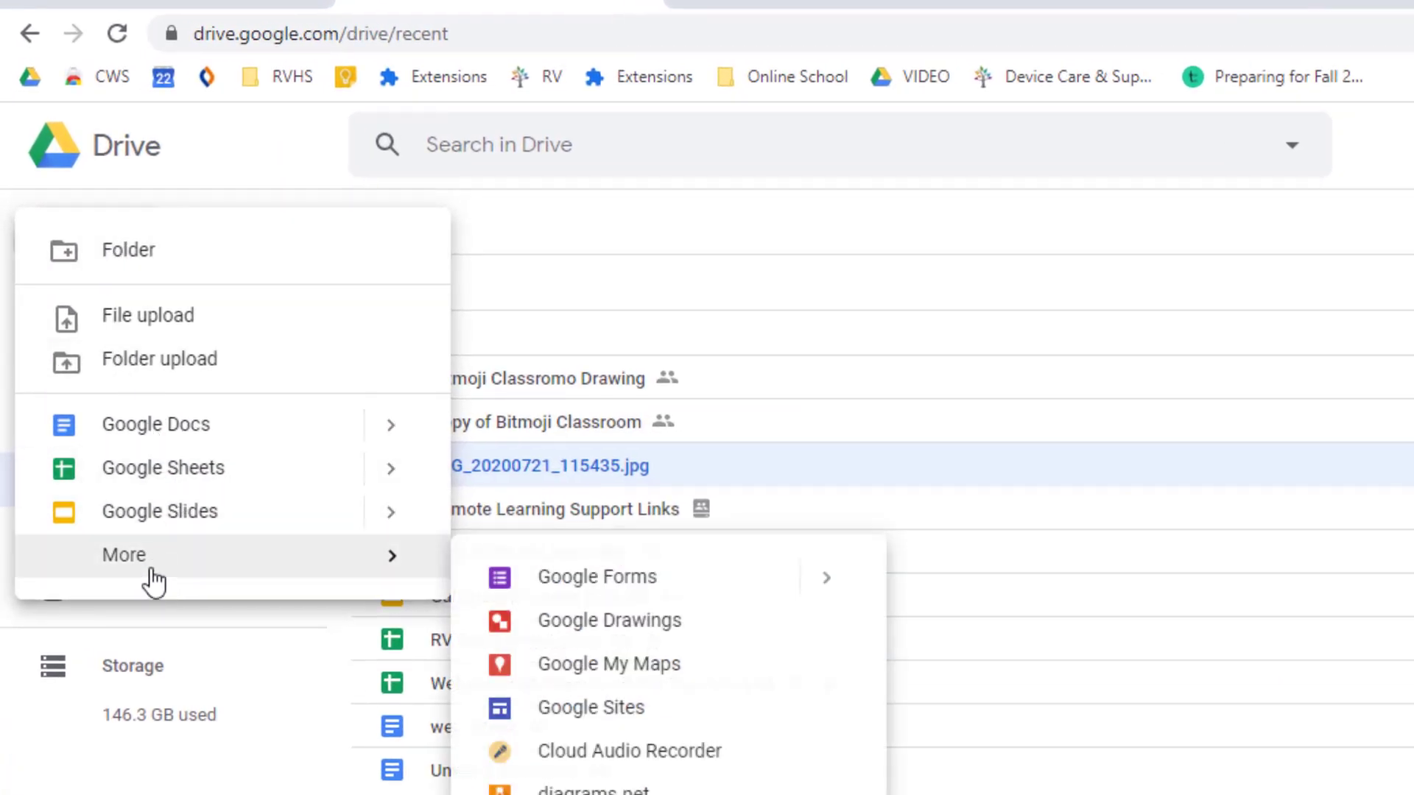
left_click(558, 624)
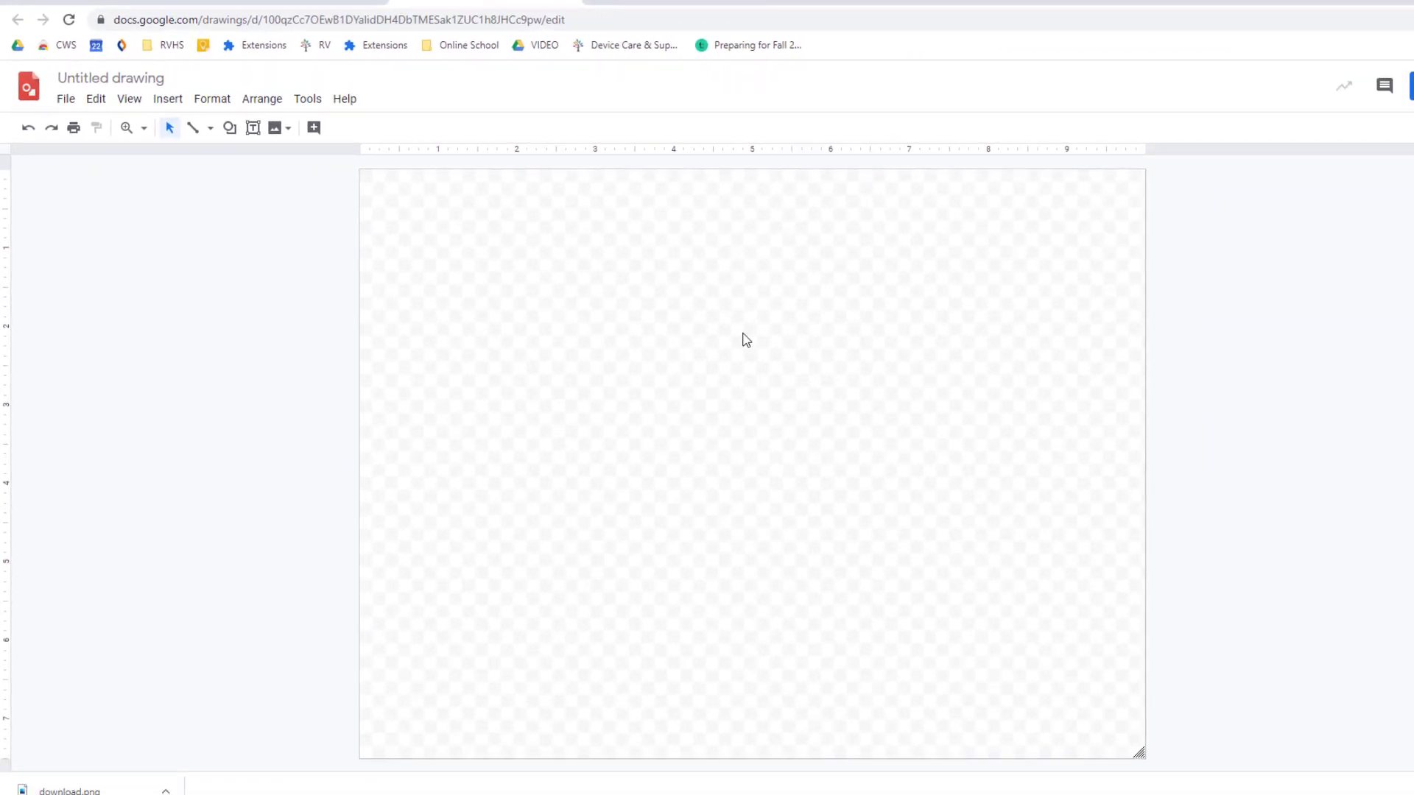
- Set the blank drawing's page to a custom size of 16 x 4 inches
left_click_drag(1142, 754, 1178, 453)
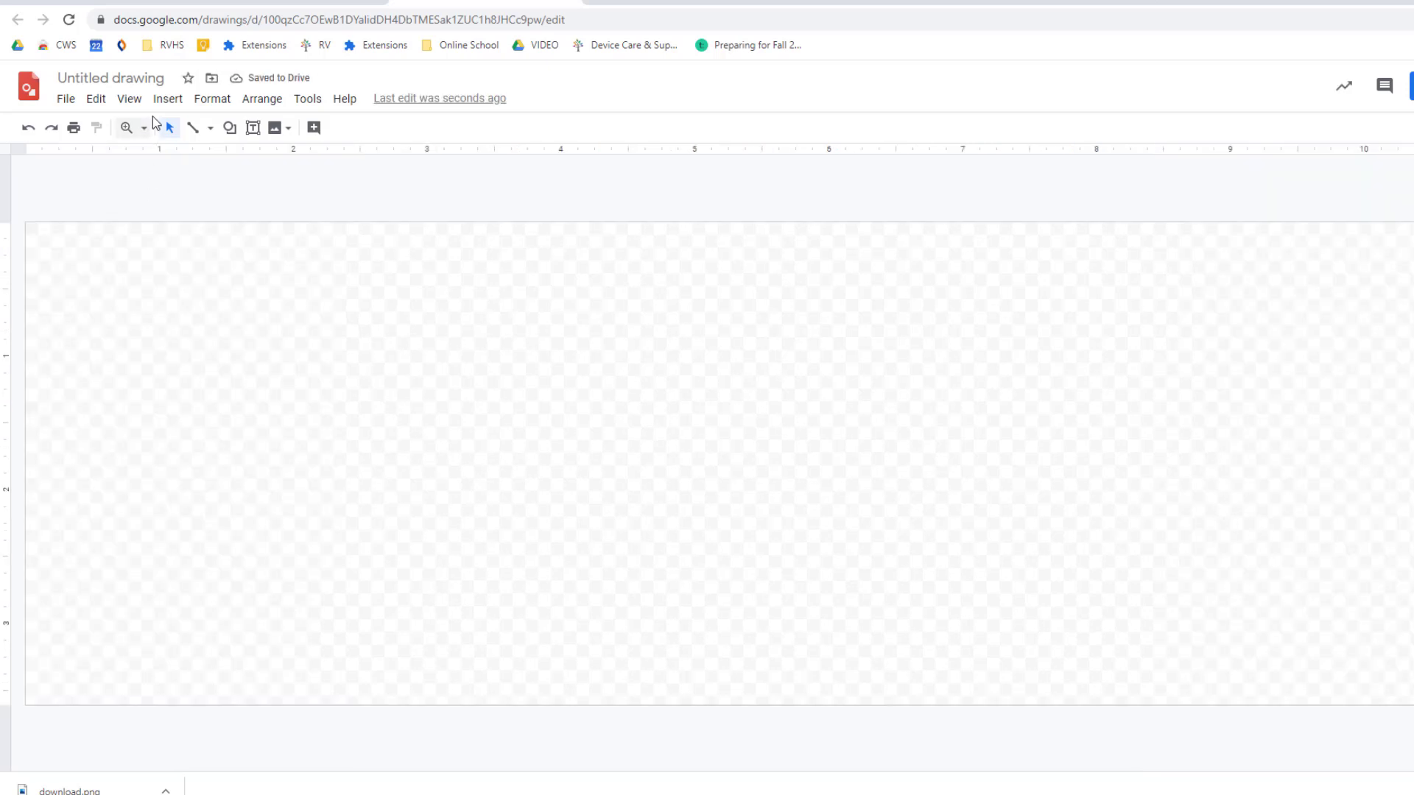
left_click(66, 99)
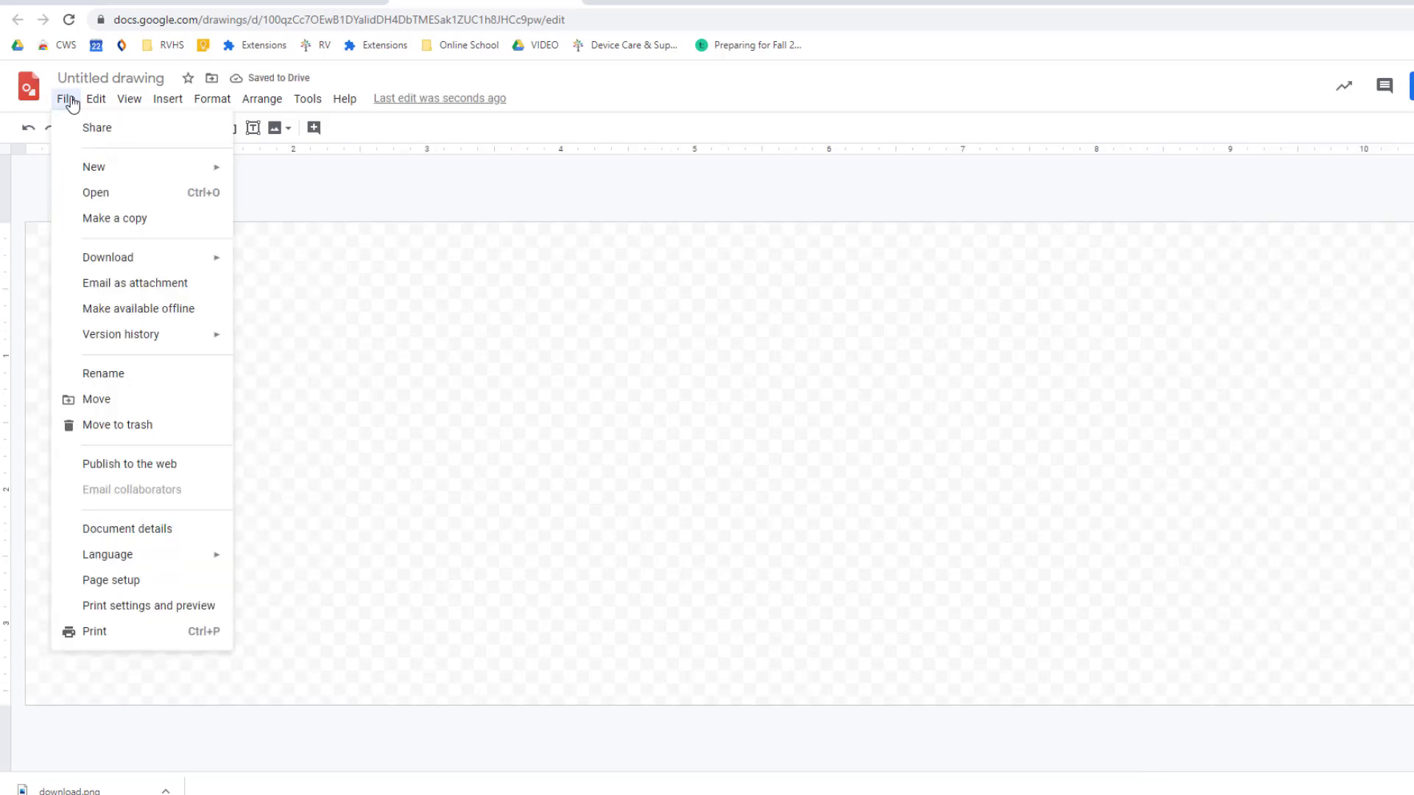
left_click(151, 581)
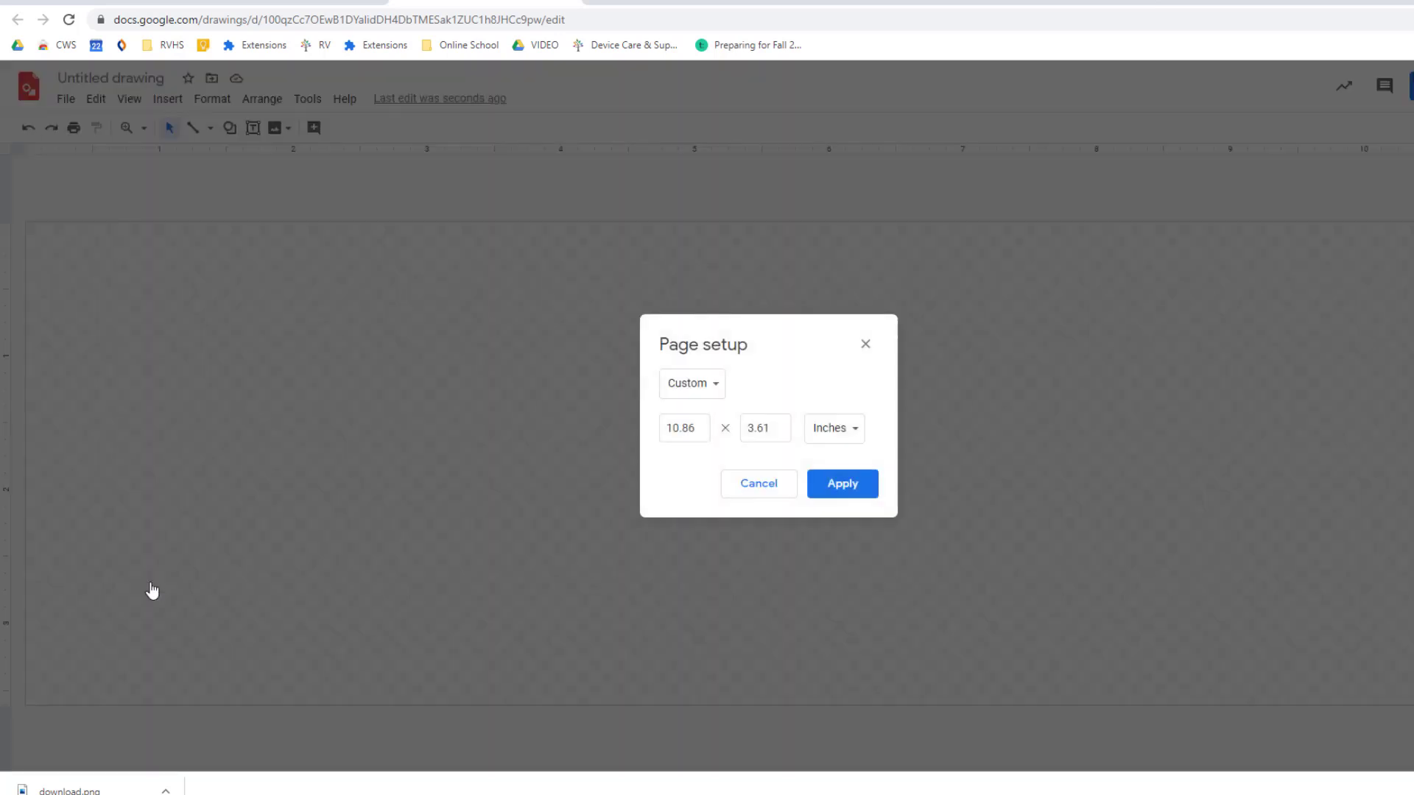
left_click(697, 430)
key("ctrl+a")
type("16")
key("Tab")
type("4")
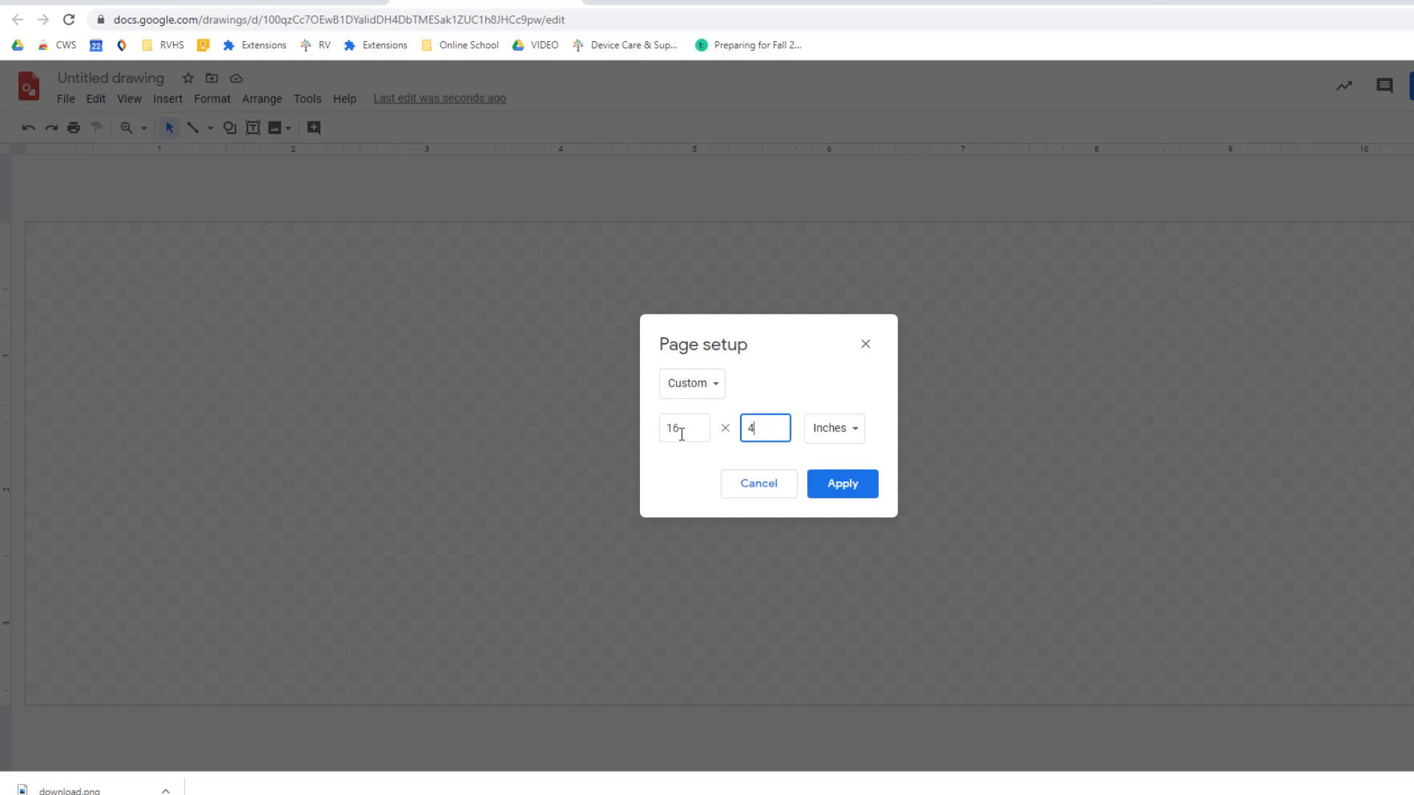
left_click(852, 488)
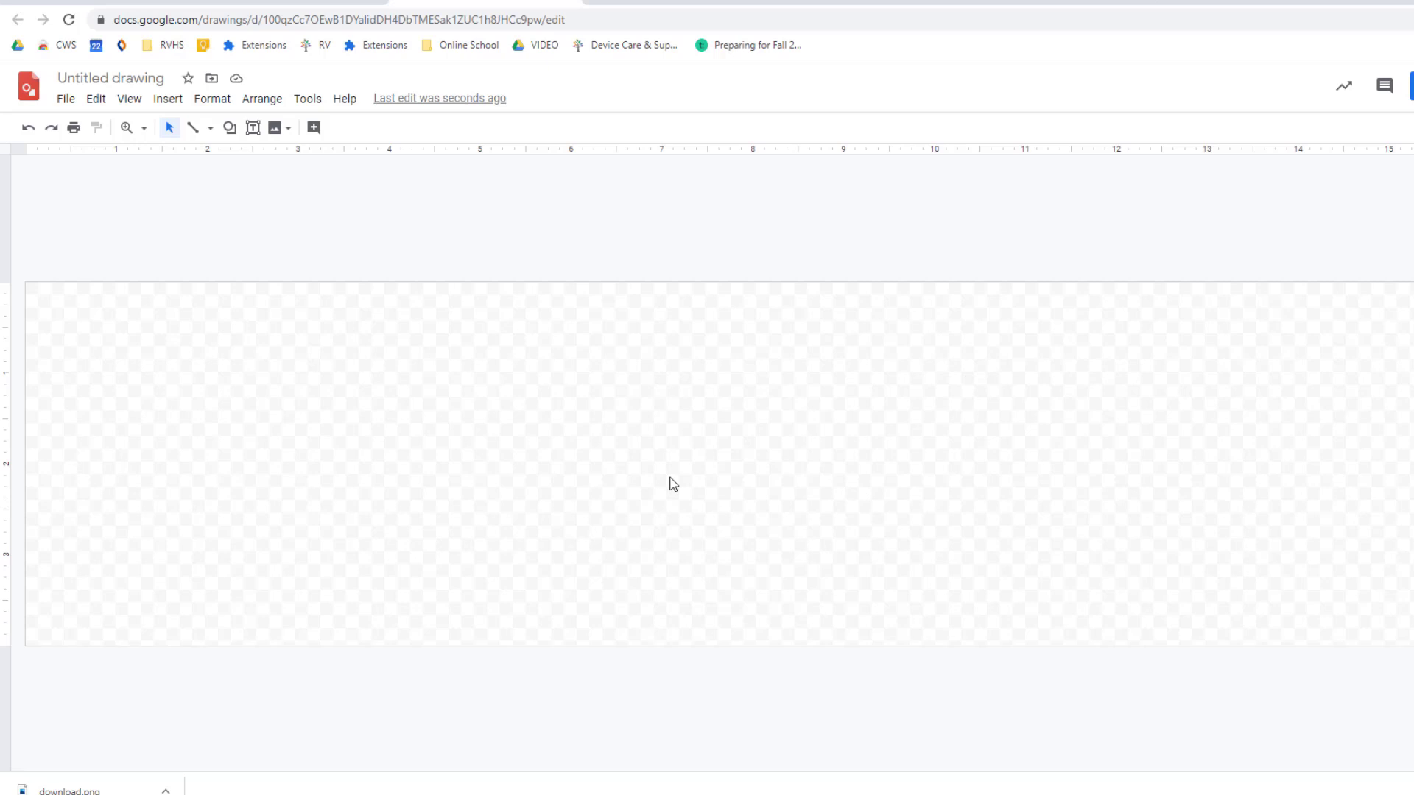
- Rename the untitled drawing as Bitmoji Demo
left_click(151, 79)
type("Bitmoji Demo")
key("Return")
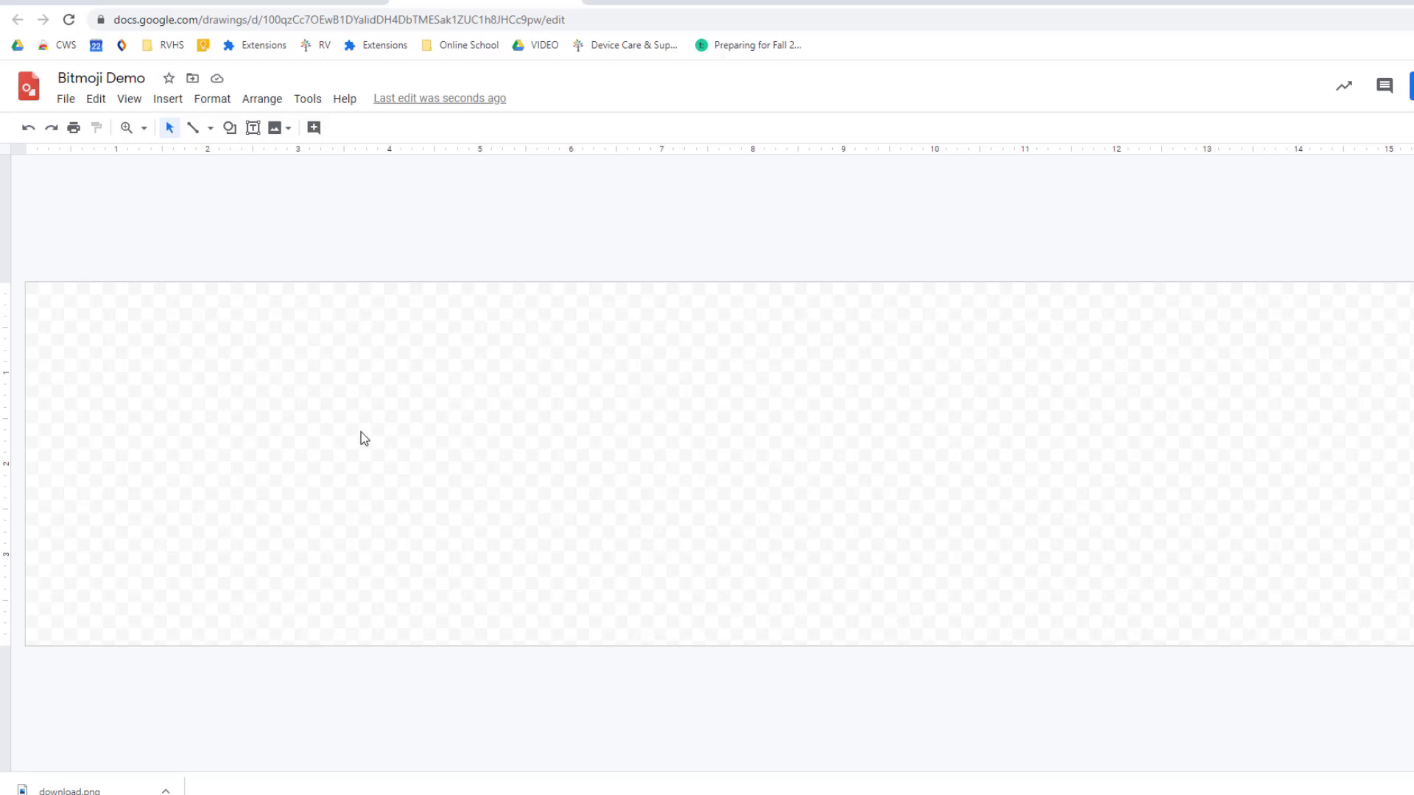
- Search the web for images to insert, using the term "wall floor background"
left_click(277, 131)
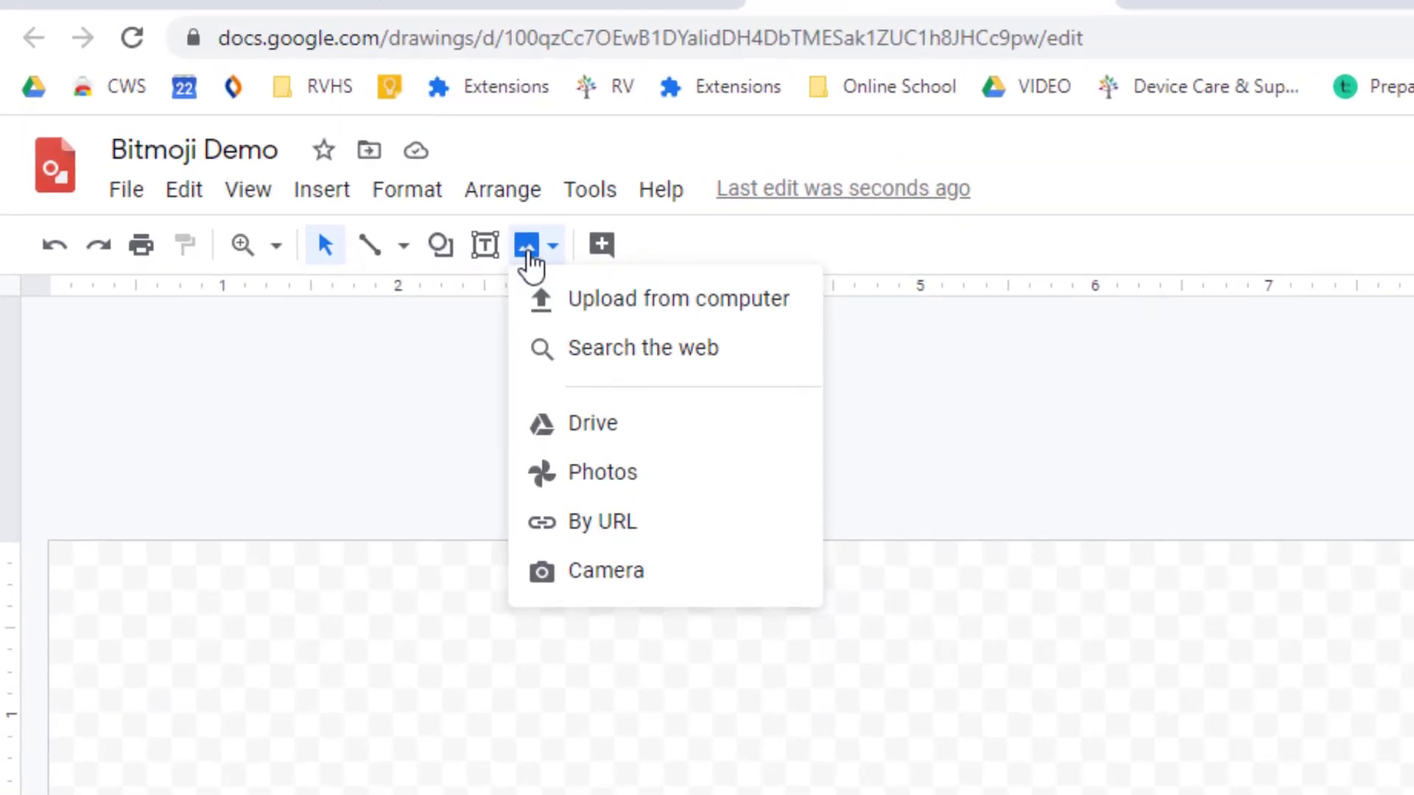
left_click(648, 359)
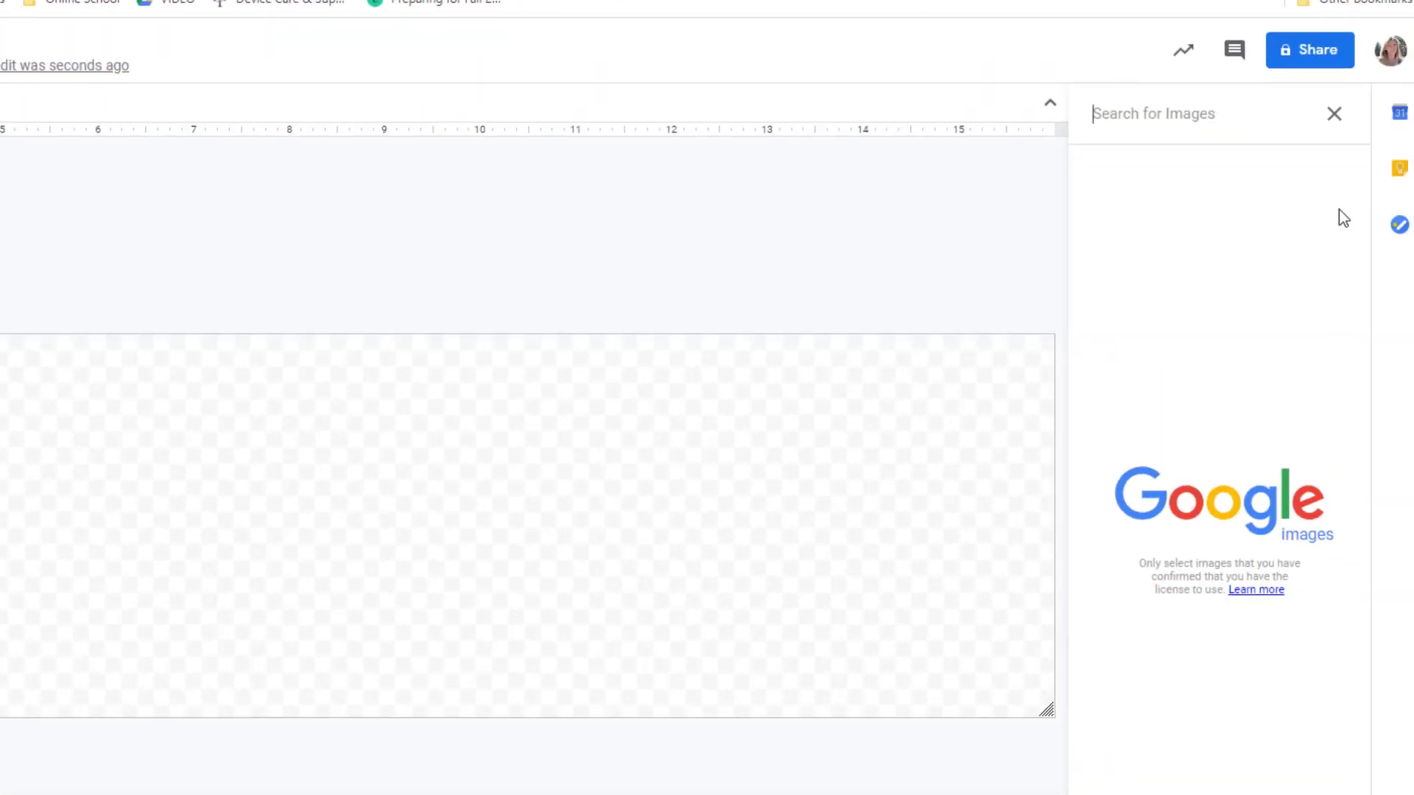
type("wall")
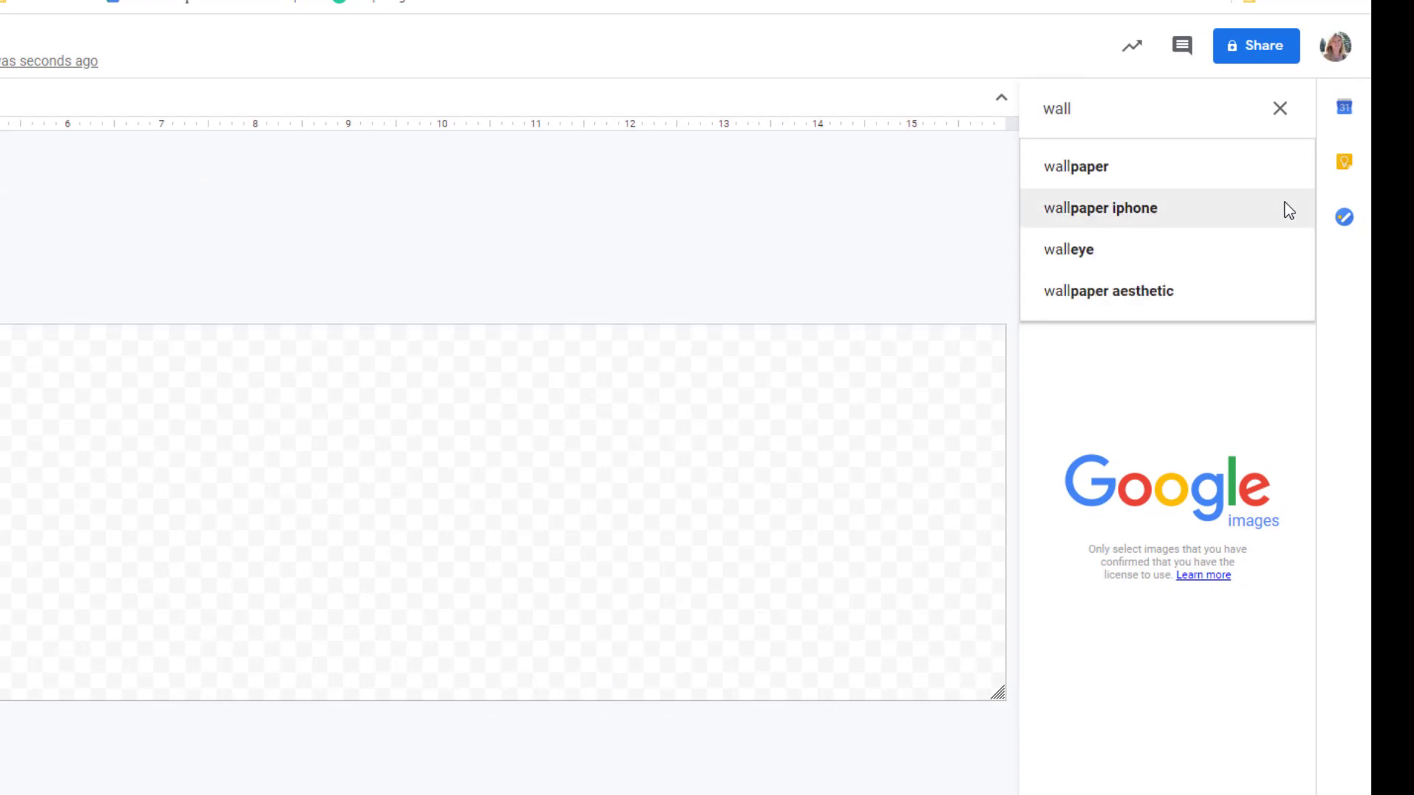
type(" fl")
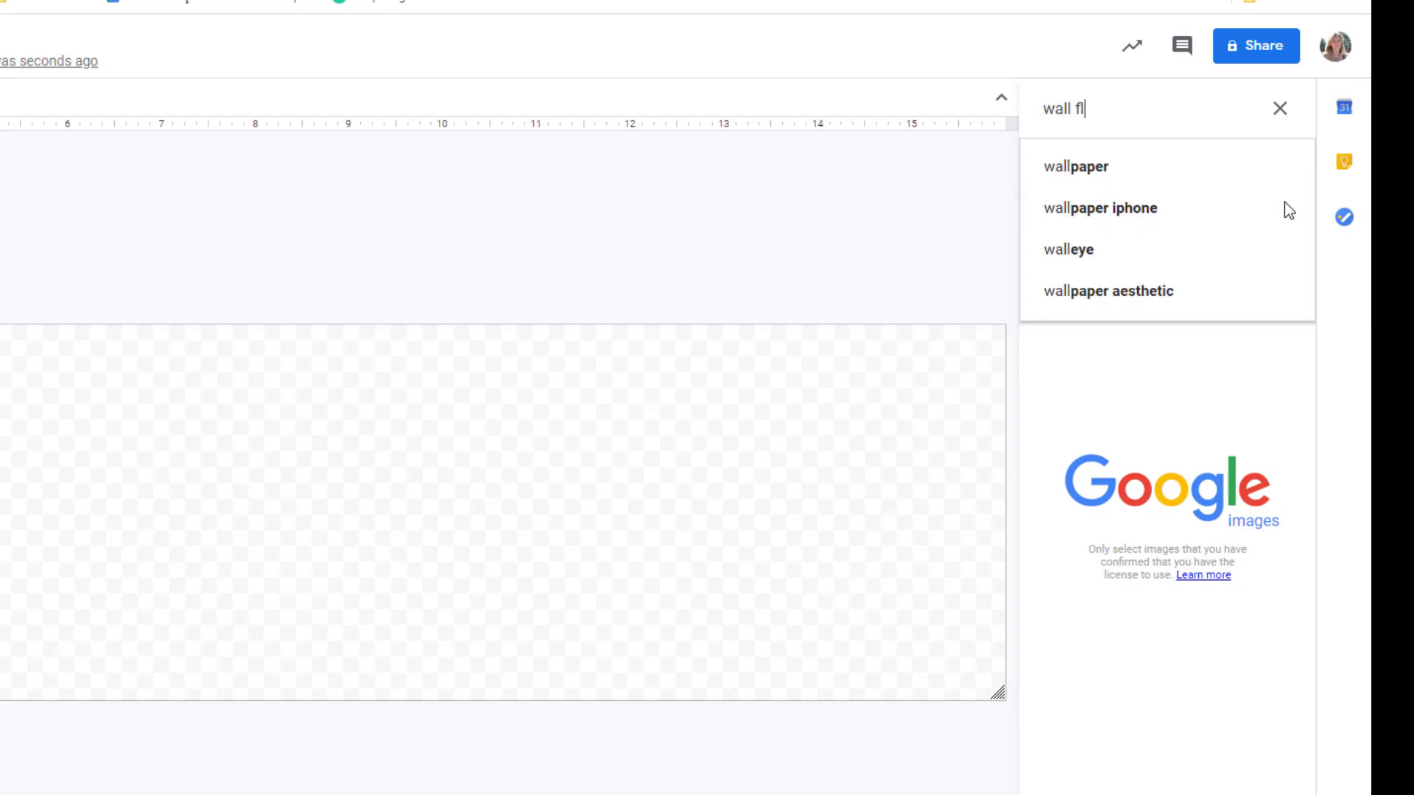
type("oor backg")
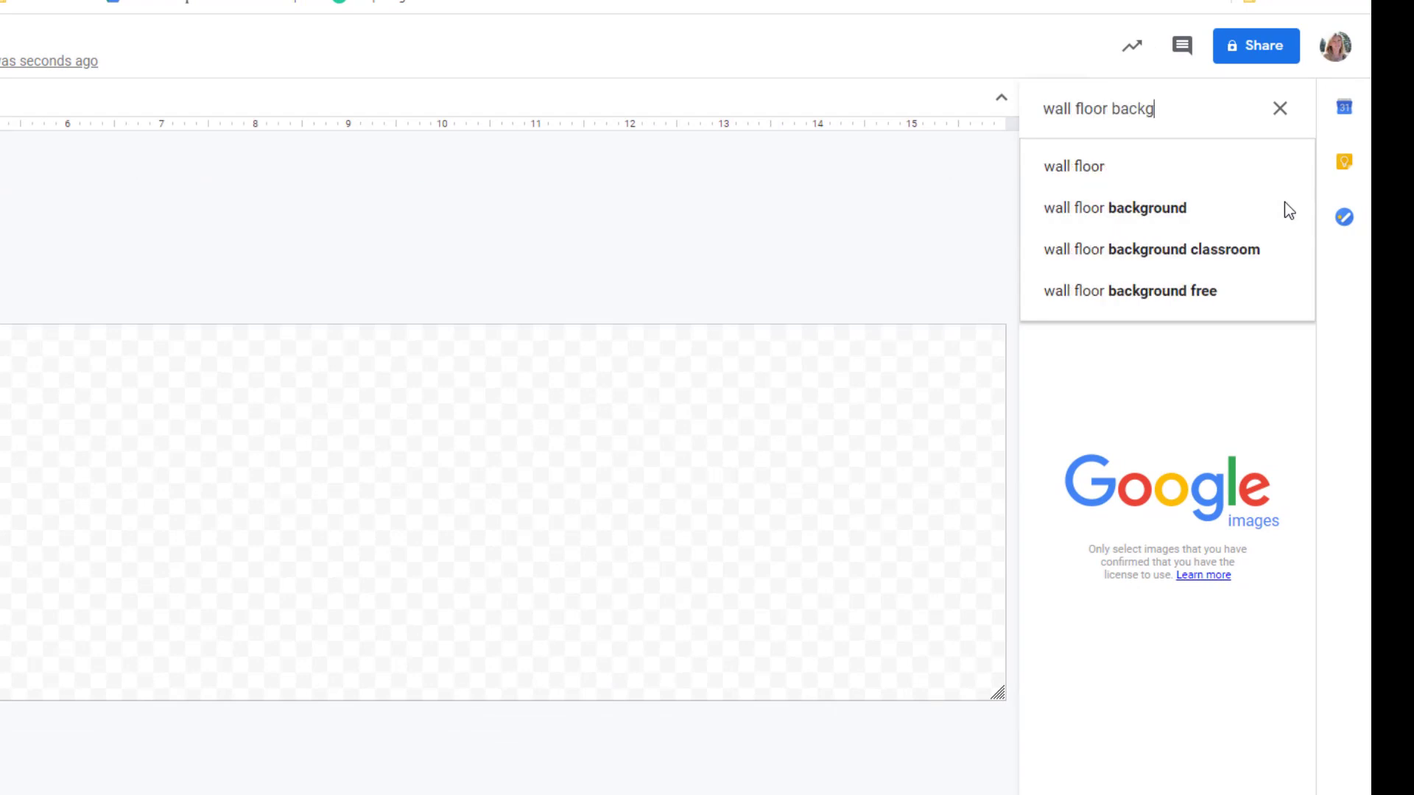
type("round")
left_click(1284, 206)
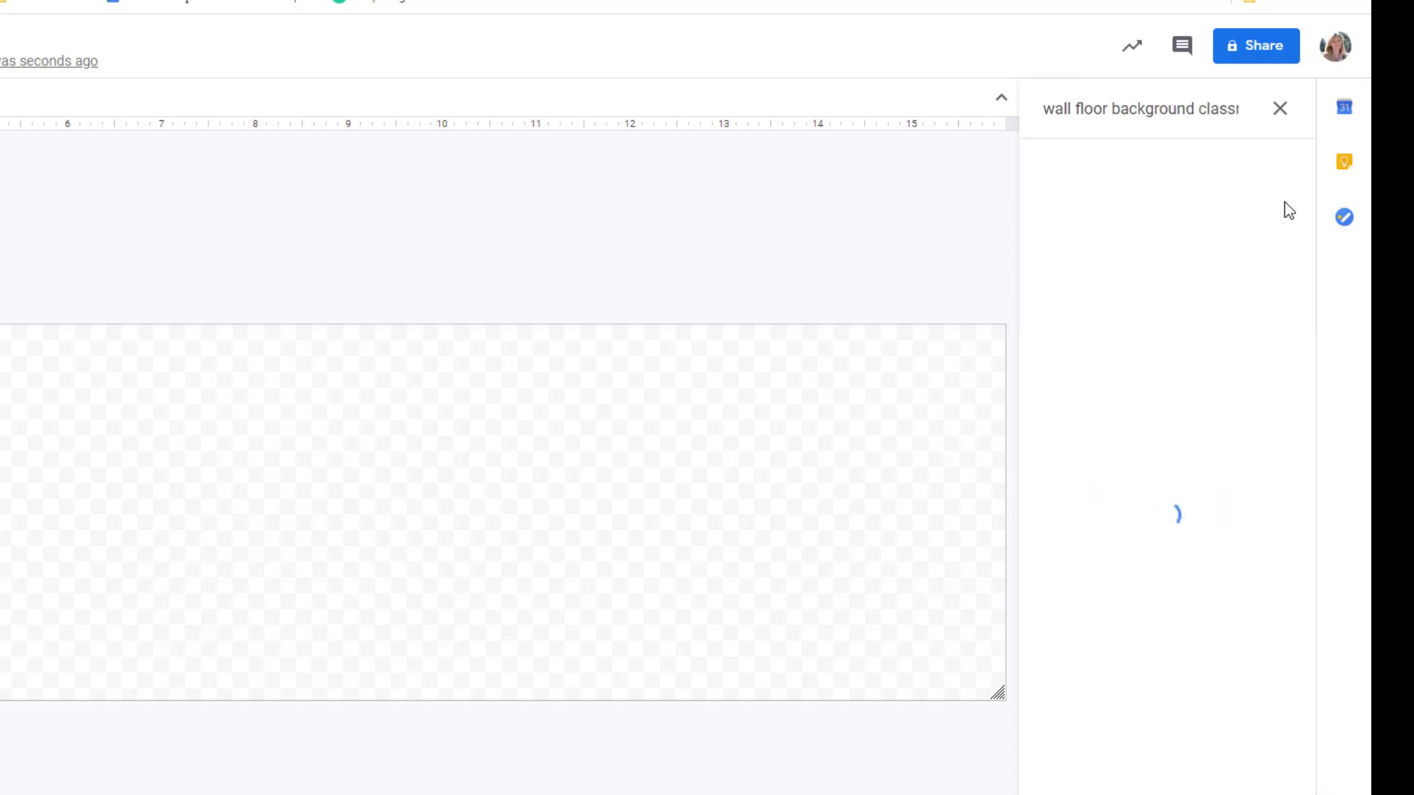
- Try the weathered white wall with plank floor as a background stretched across the canvas, and delete it
left_click_drag(1192, 508, 318, 525)
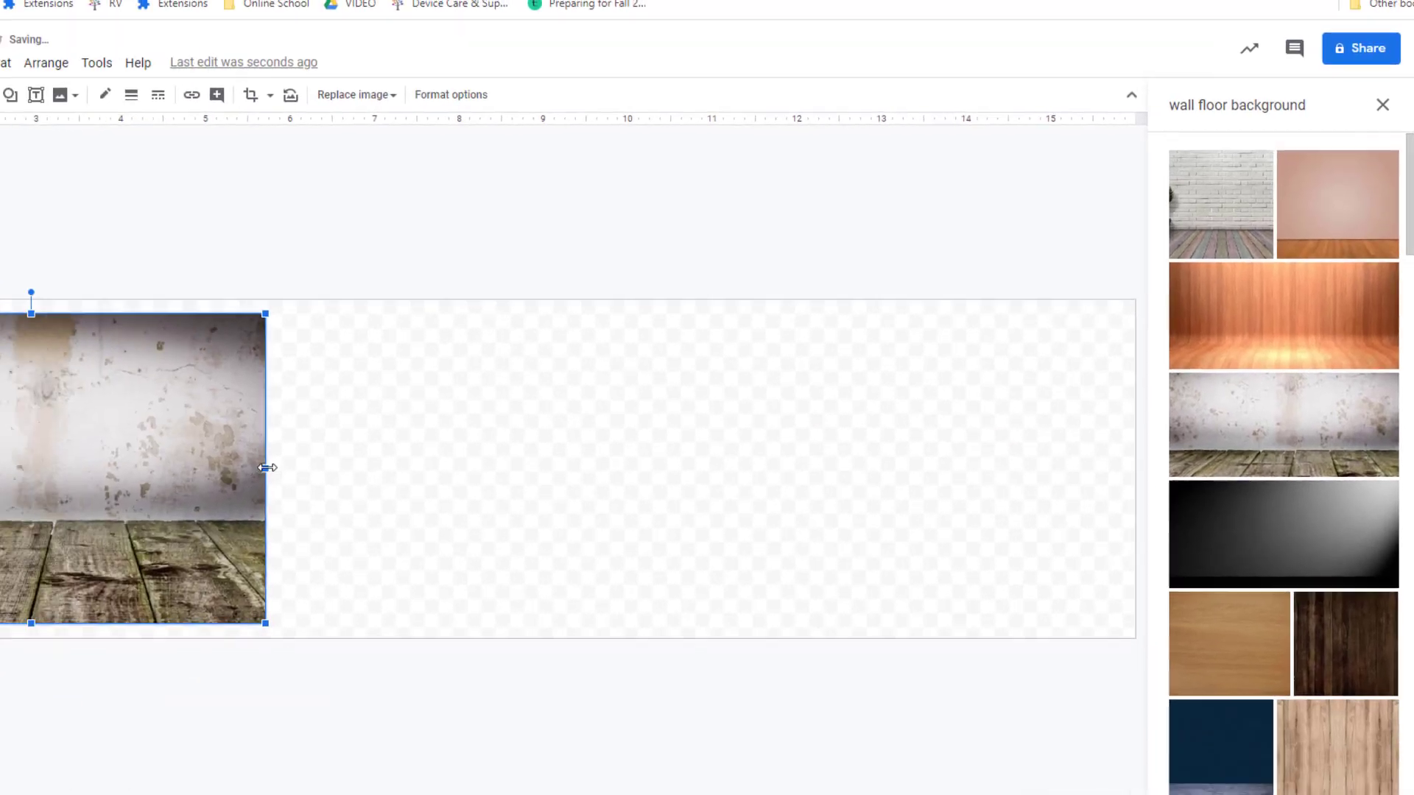
left_click_drag(267, 468, 755, 468)
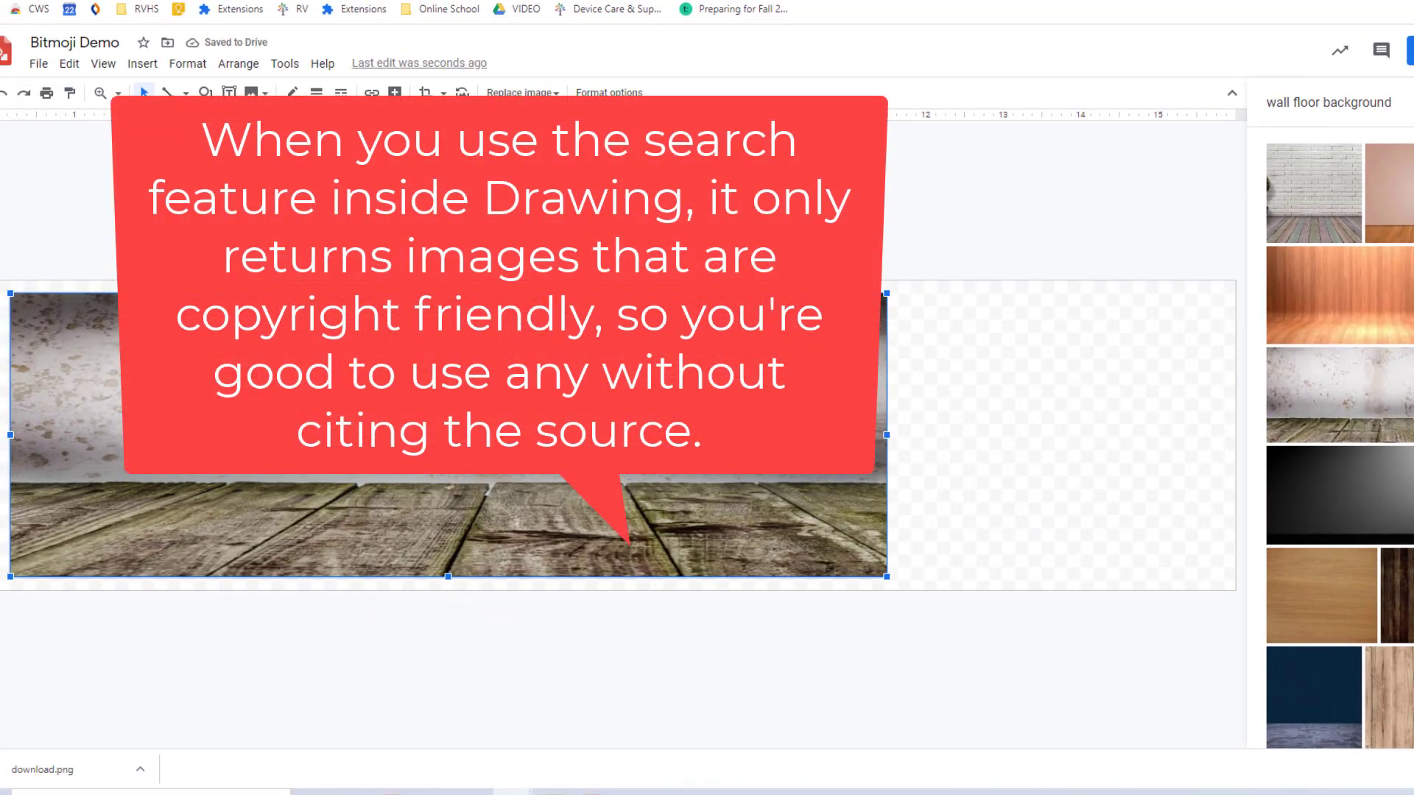
key("Delete")
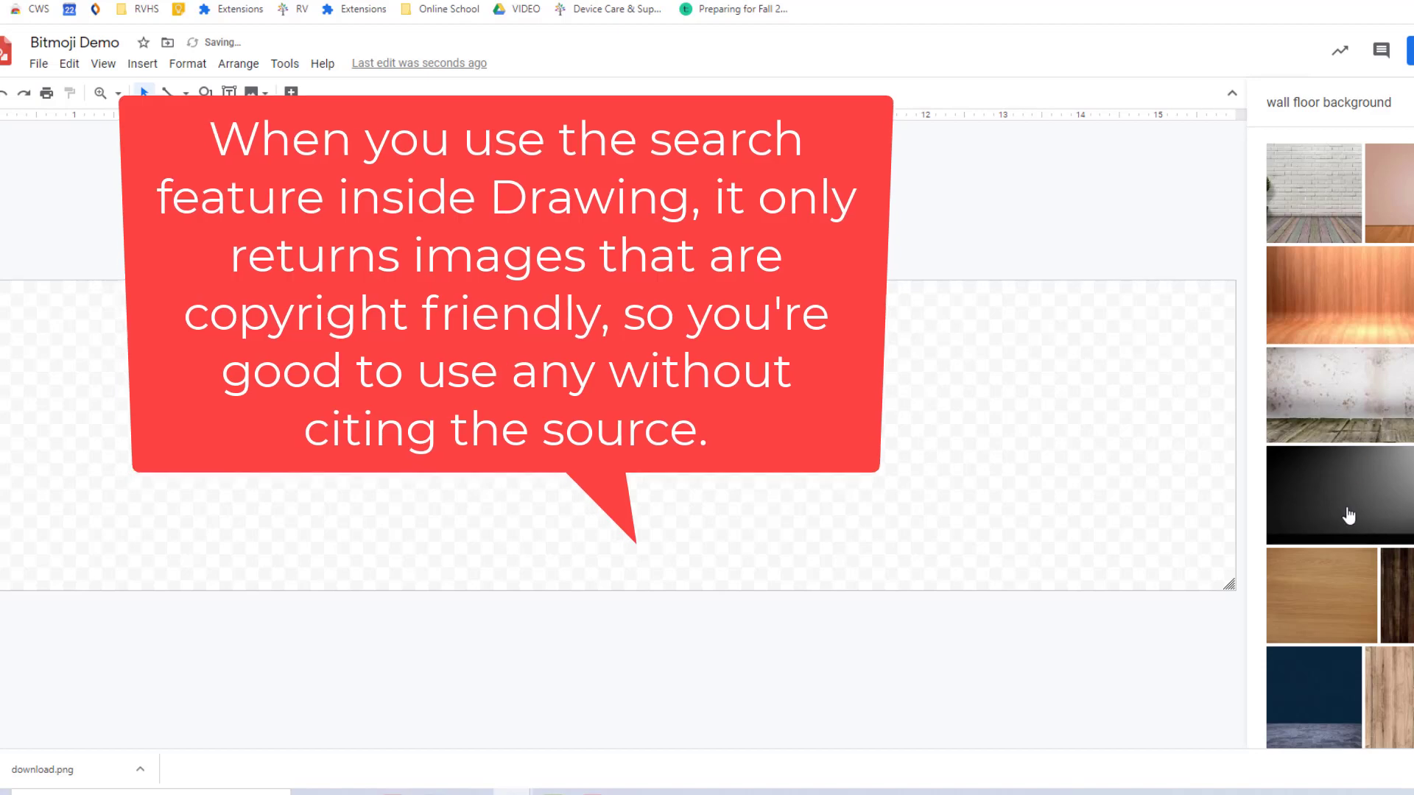
- Select the white brick wall and the plain grey wall, both with plank floors, from the image results
left_click(1313, 193)
scroll(1368, 354, "down", 3)
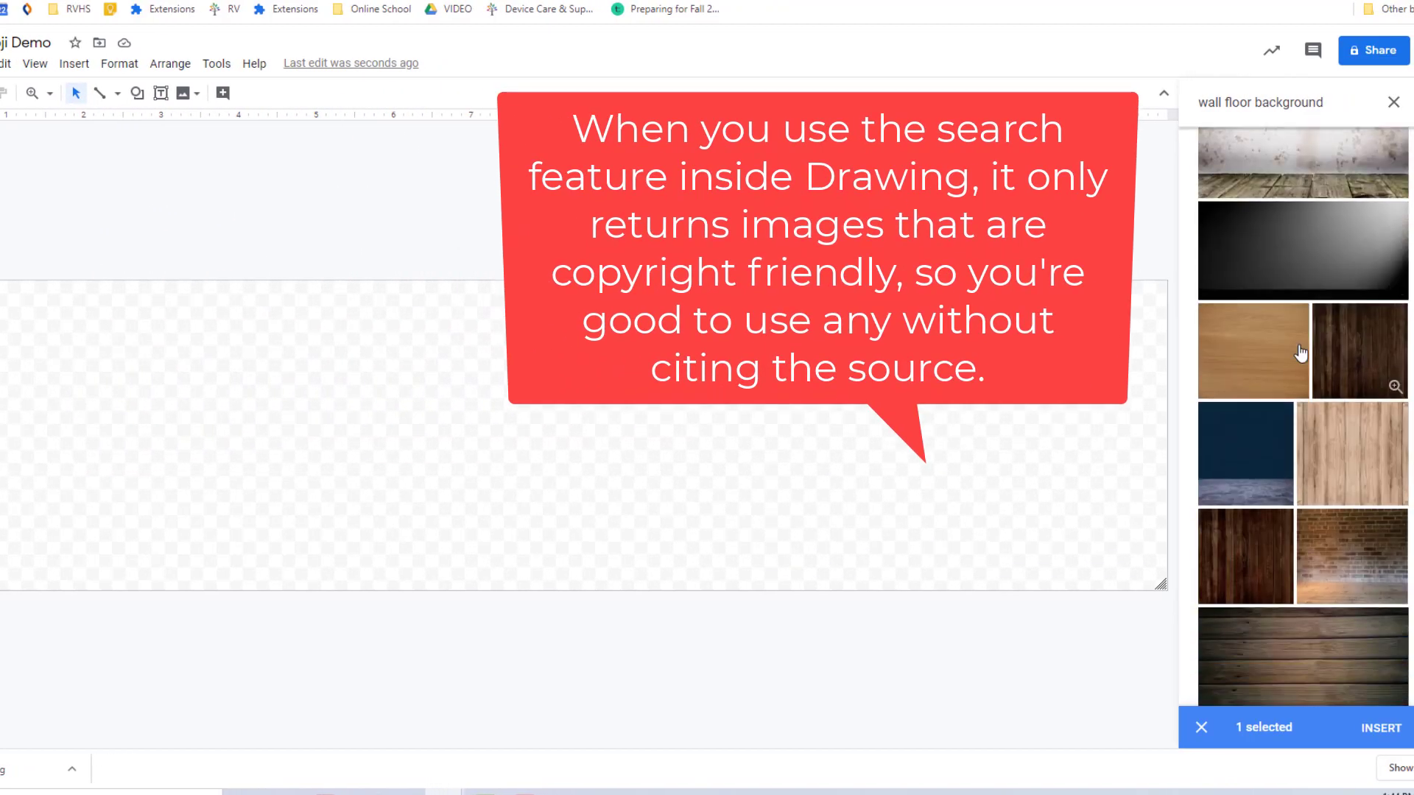
scroll(1300, 354, "down", 5)
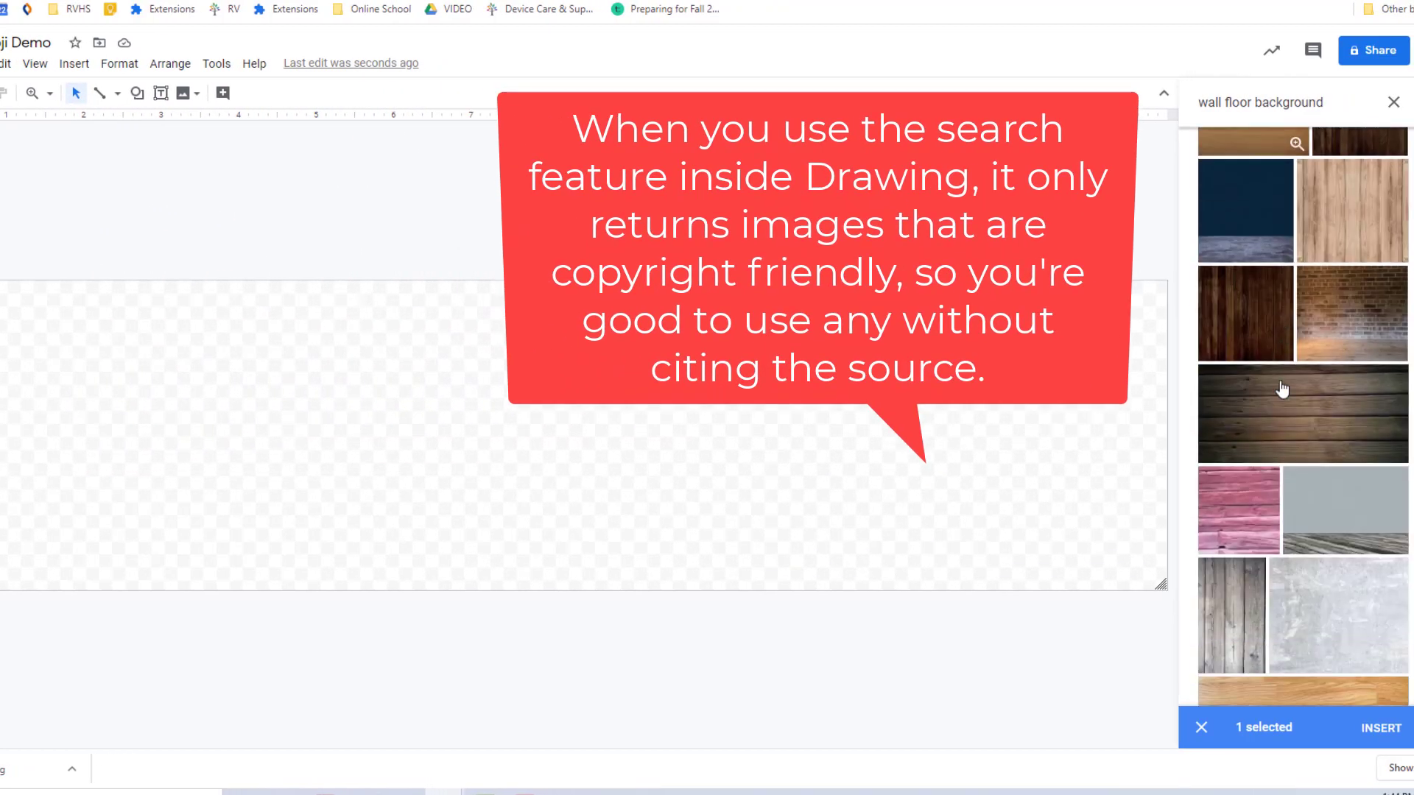
left_click(1312, 456)
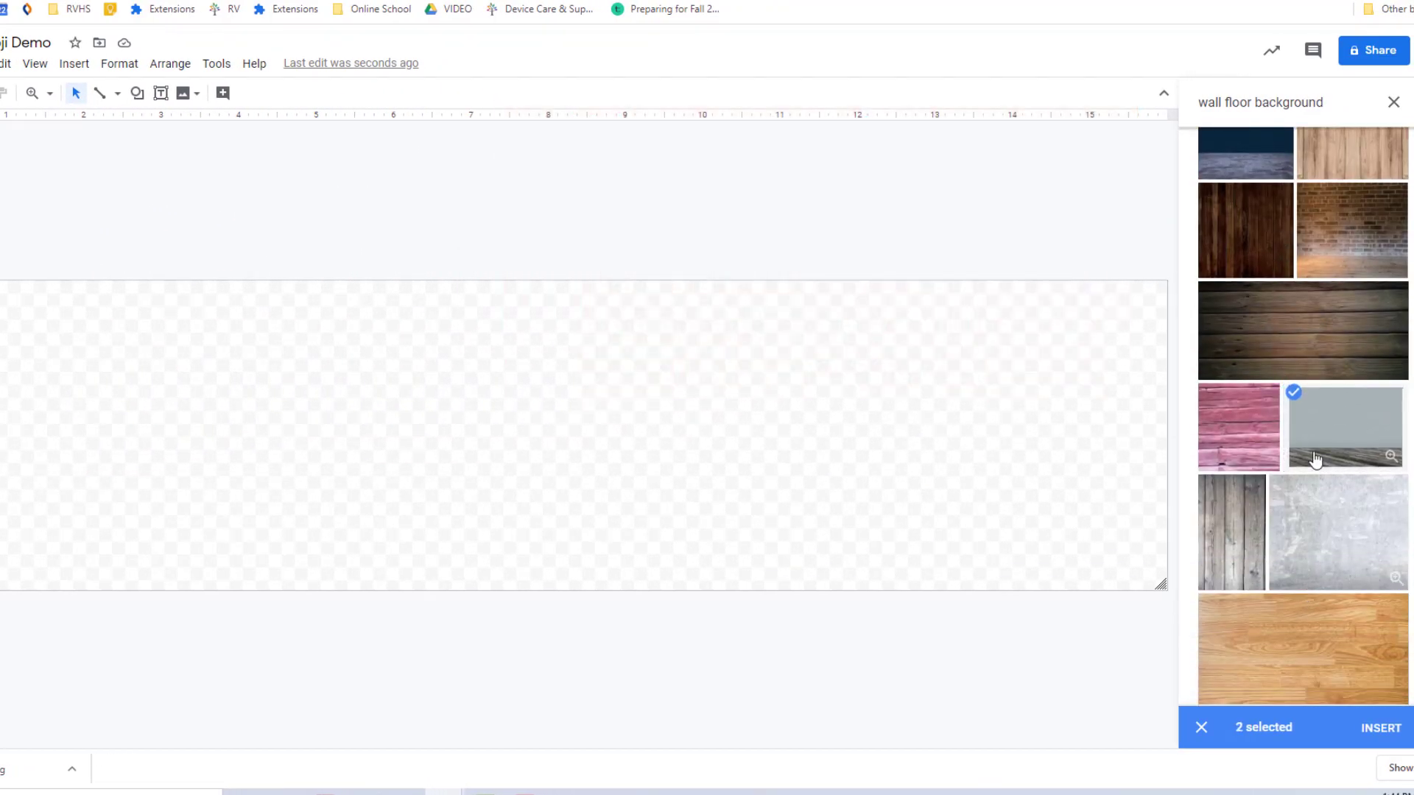
- Look through more wall and floor results and insert the selected background images into the drawing
scroll(1330, 506, "down", 3)
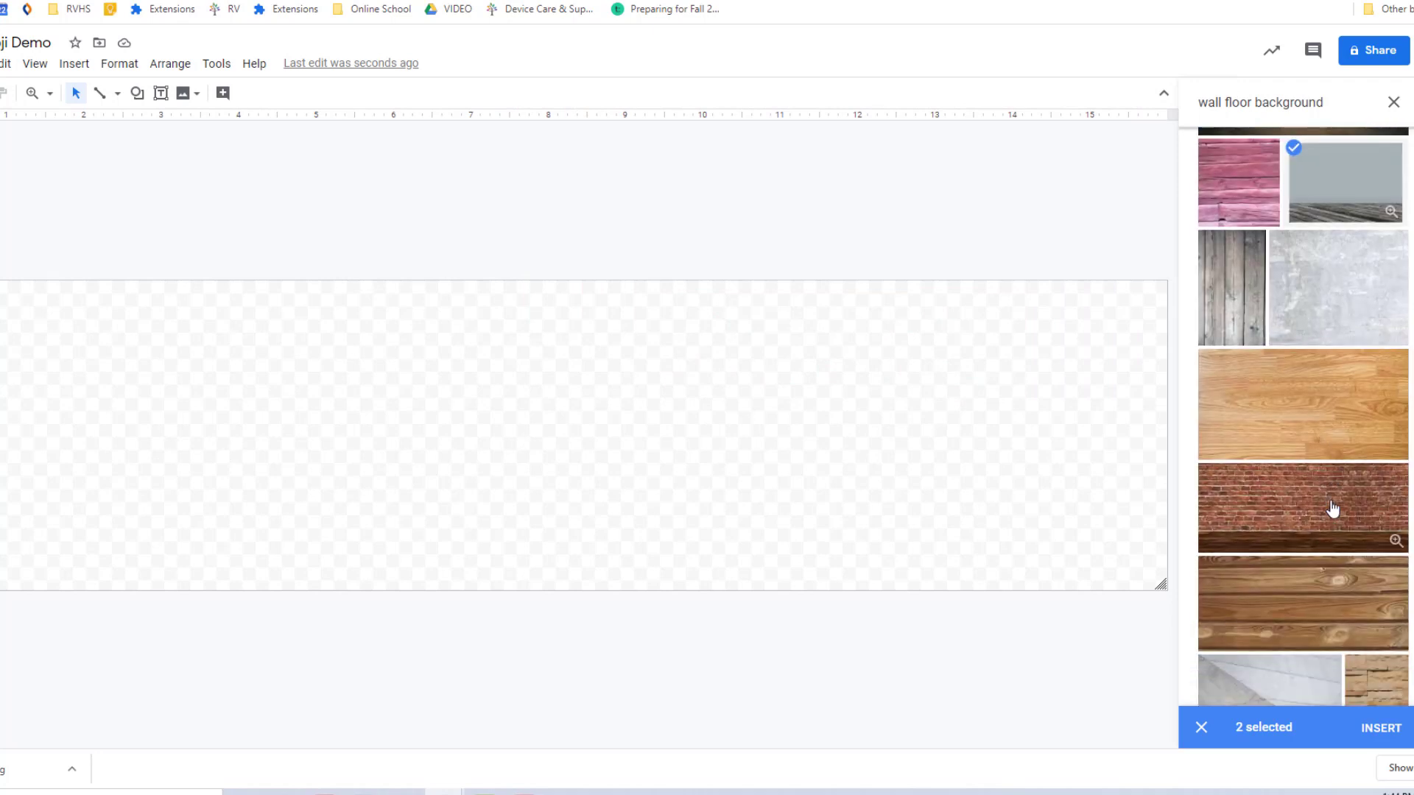
scroll(1333, 508, "down", 10)
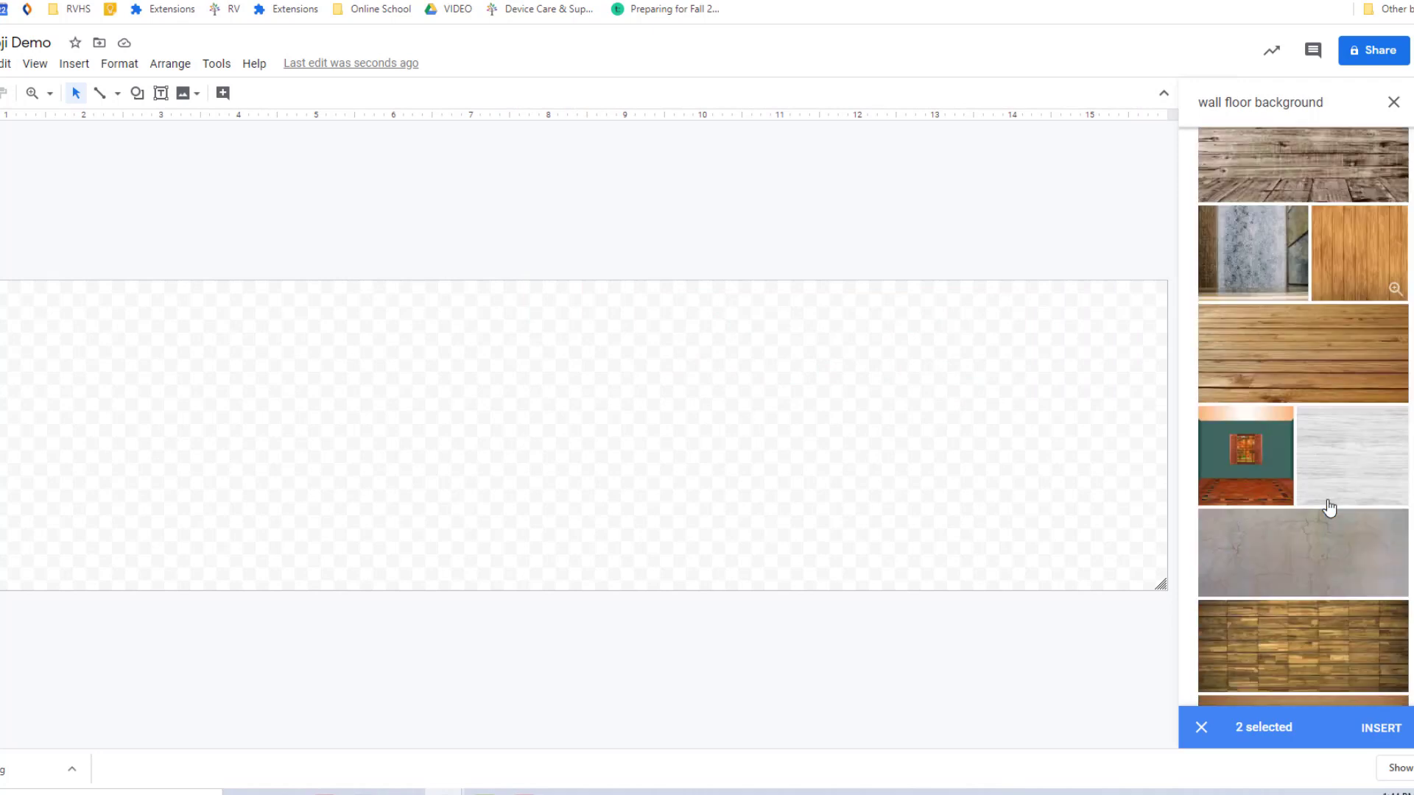
scroll(1329, 509, "down", 10)
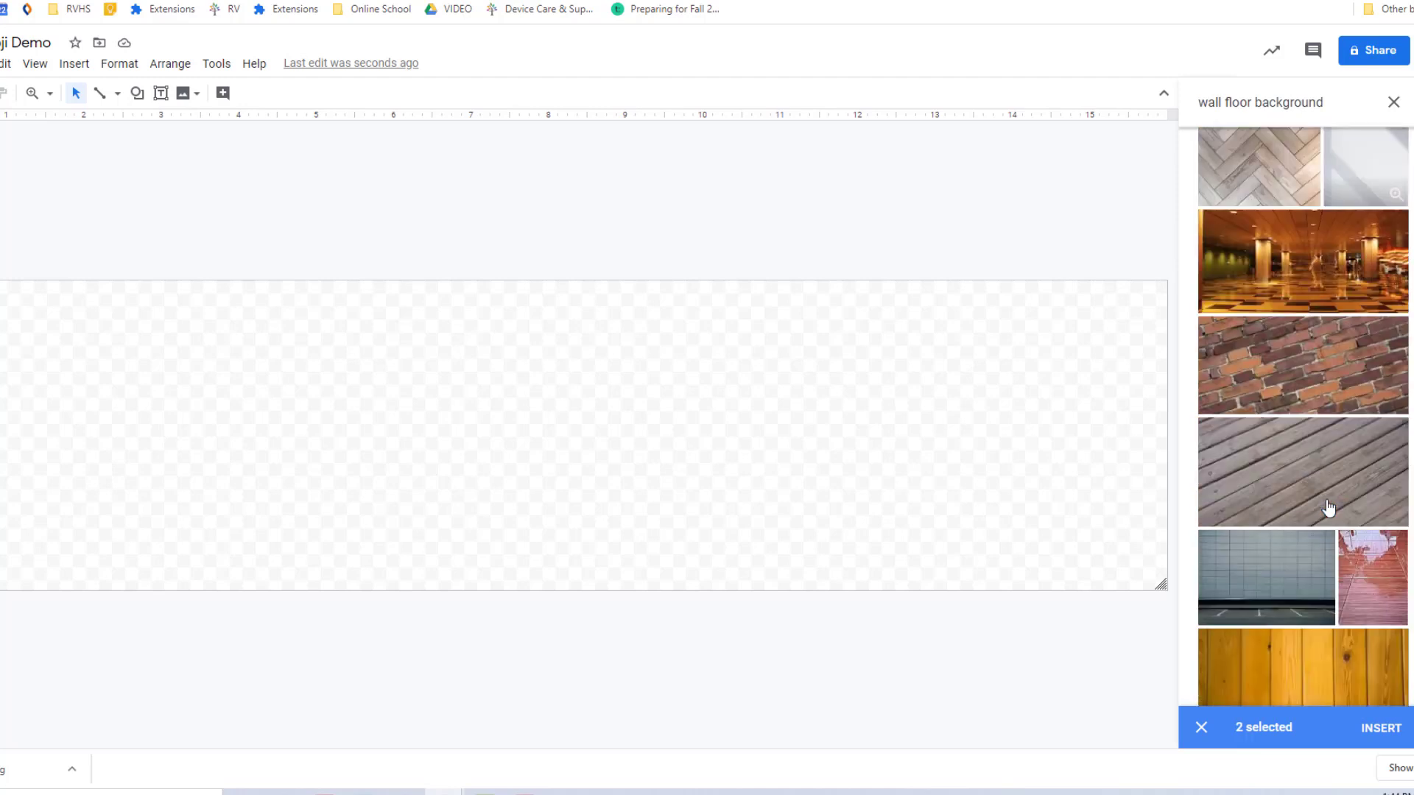
scroll(1293, 532, "down", 9)
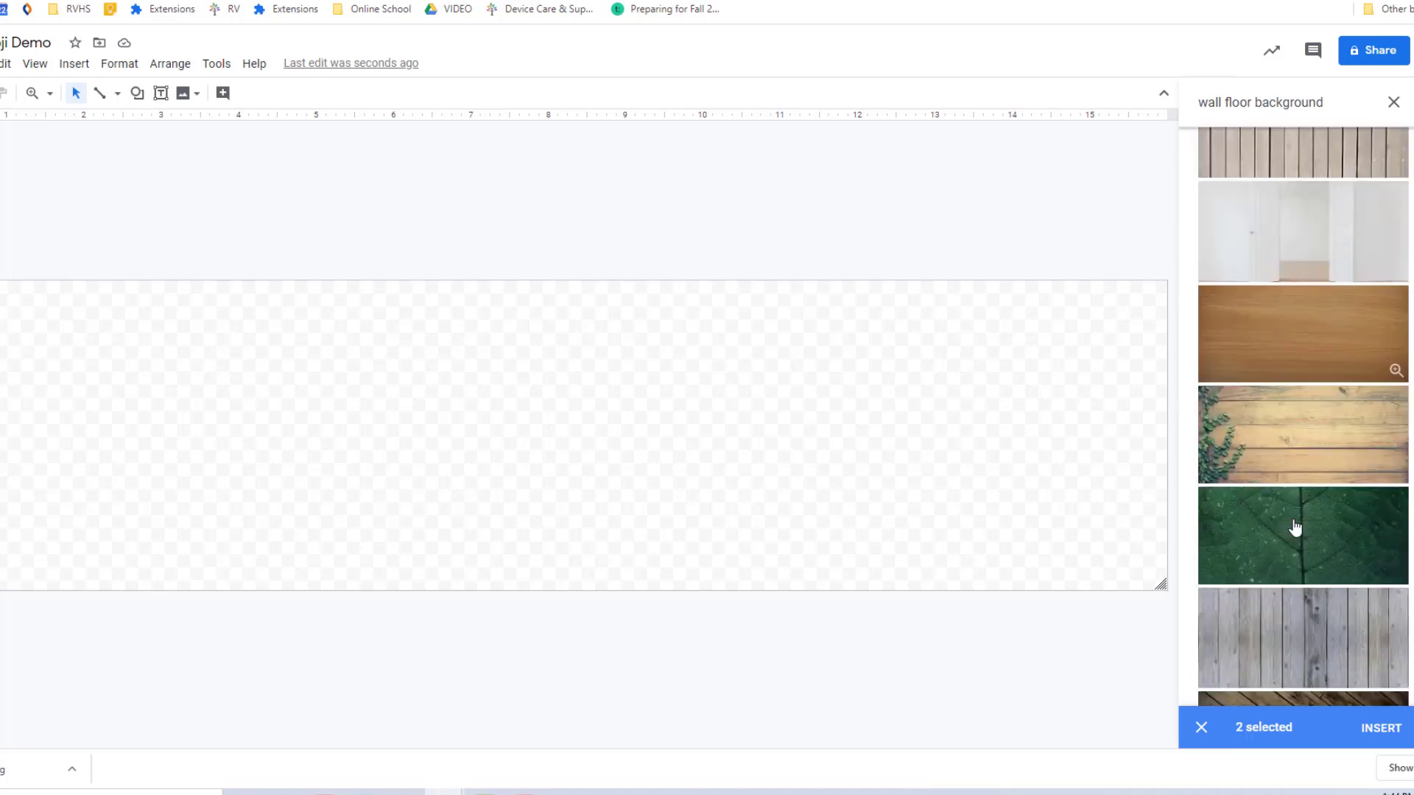
scroll(1295, 528, "down", 10)
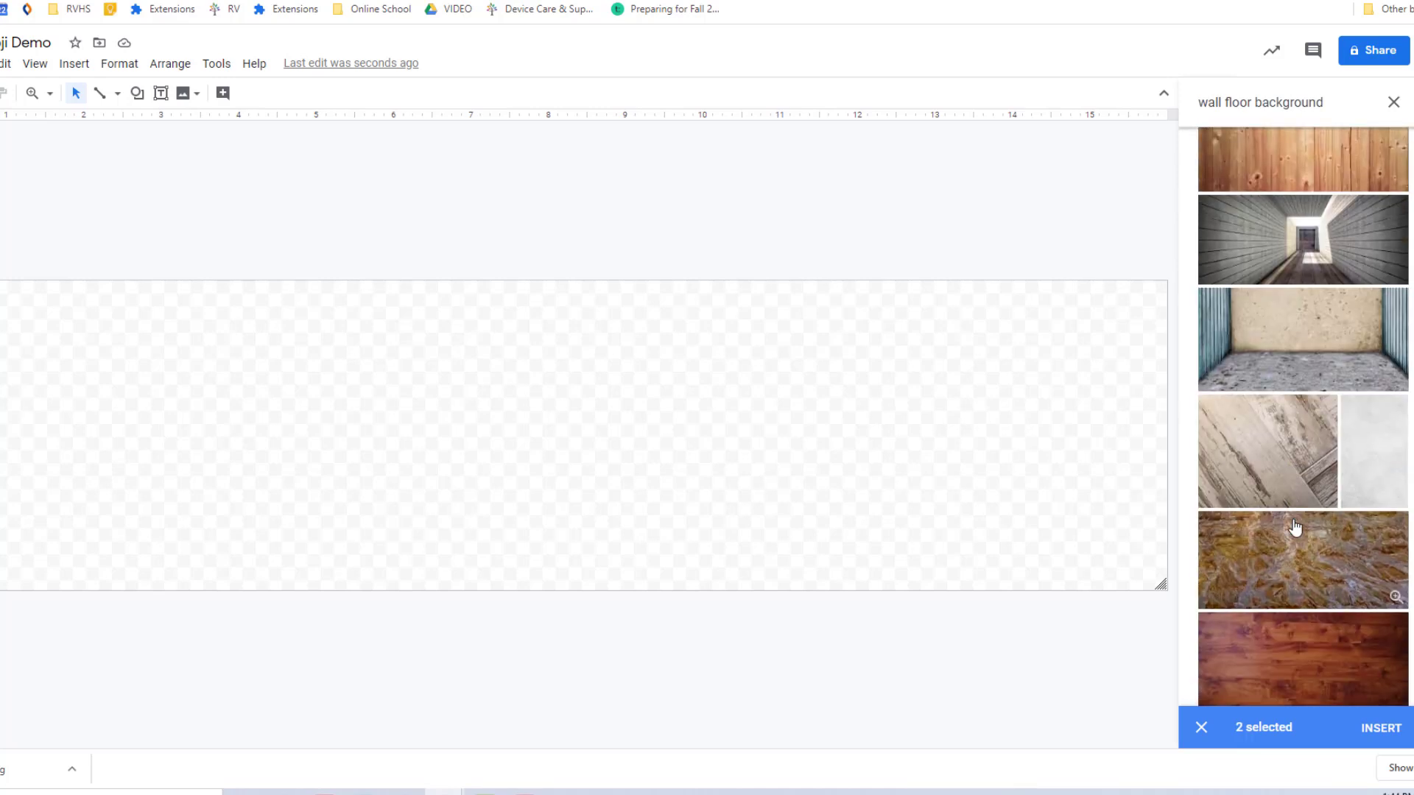
scroll(1295, 528, "down", 10)
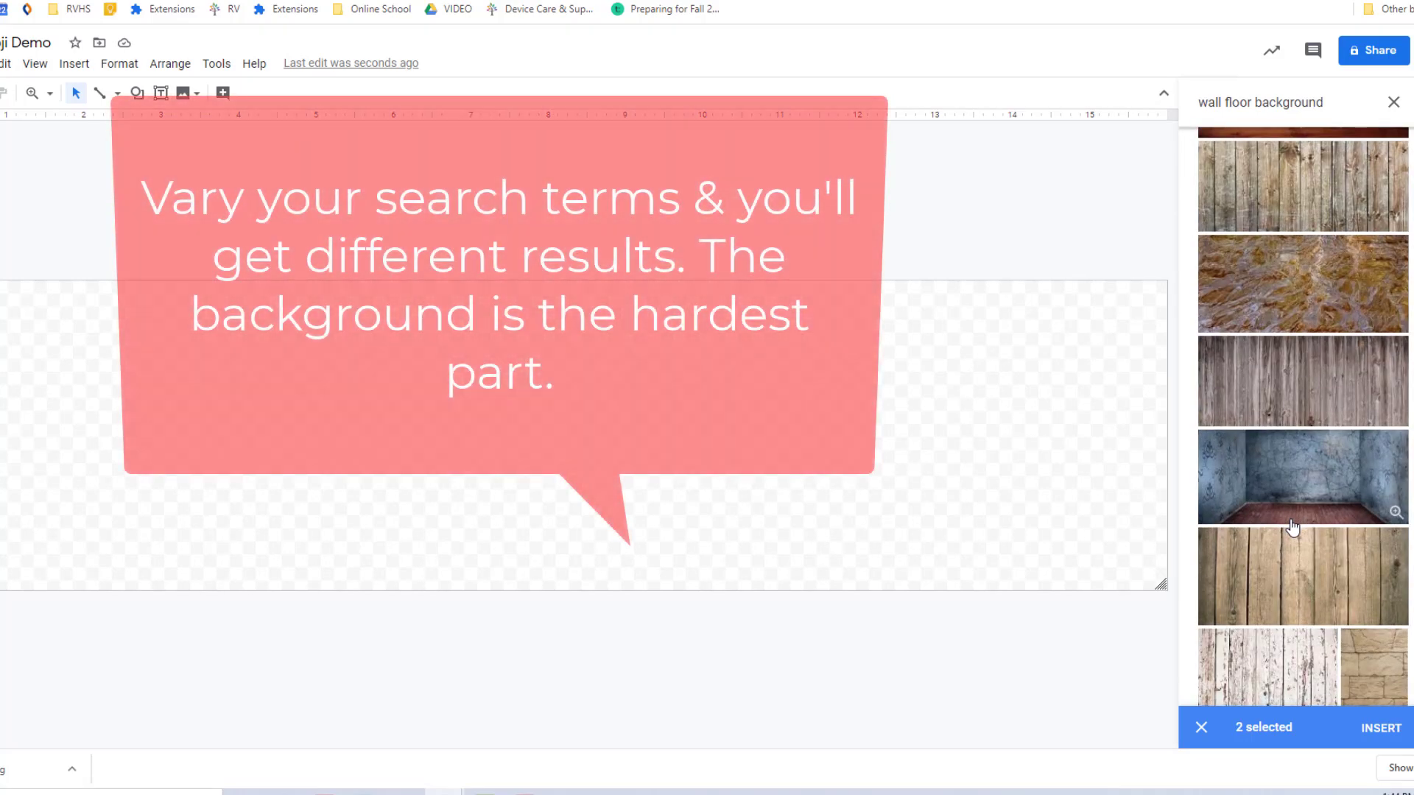
scroll(1294, 527, "down", 5)
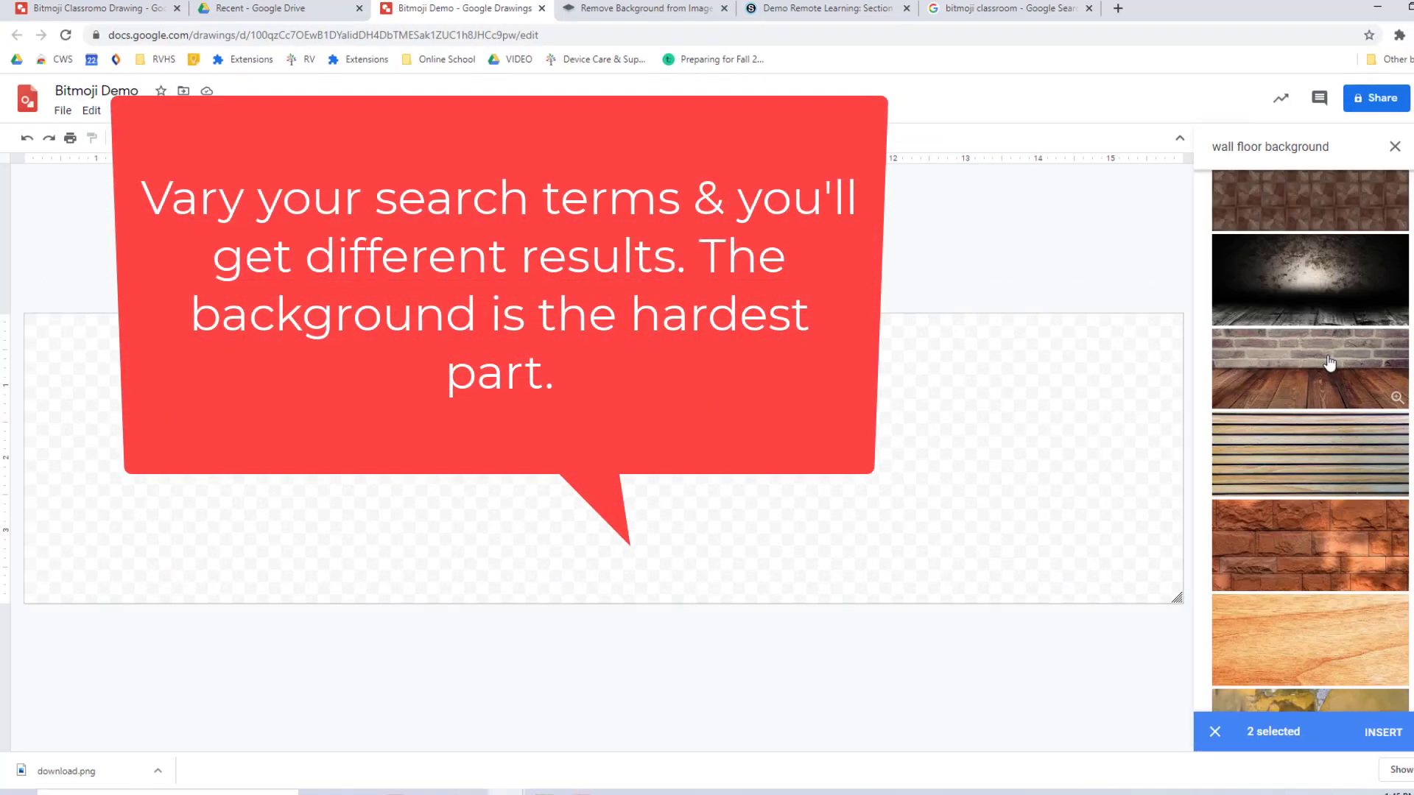
left_click(1381, 728)
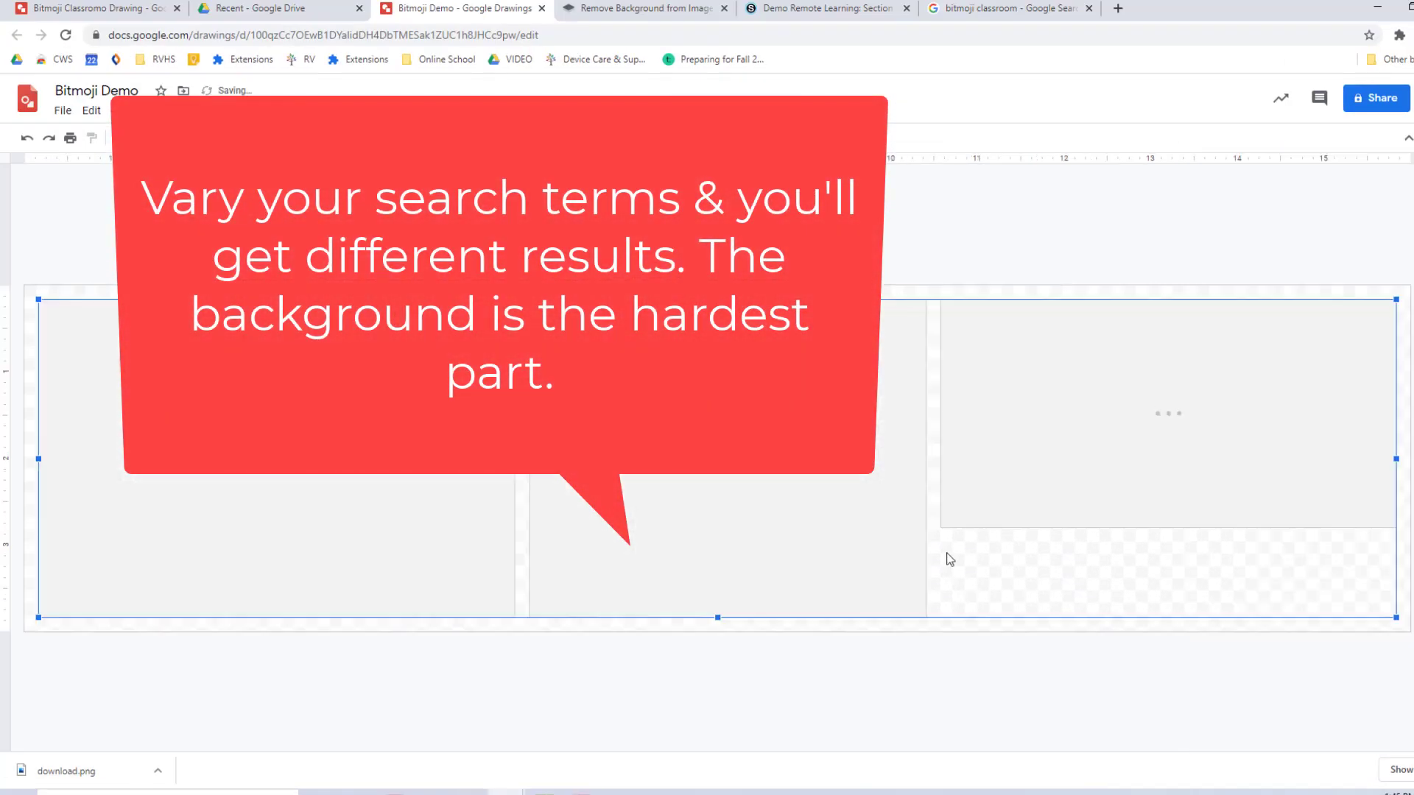
- Delete the two inserted images beside the pink wall, leaving only the pink wall with the wood floor
left_click(1017, 587)
left_click(1053, 478)
key("Delete")
left_click(795, 530)
key("Delete")
- Stretch the pink wall and wood floor image on all sides to fill the whole canvas
left_click(412, 516)
left_click_drag(515, 459, 1410, 471)
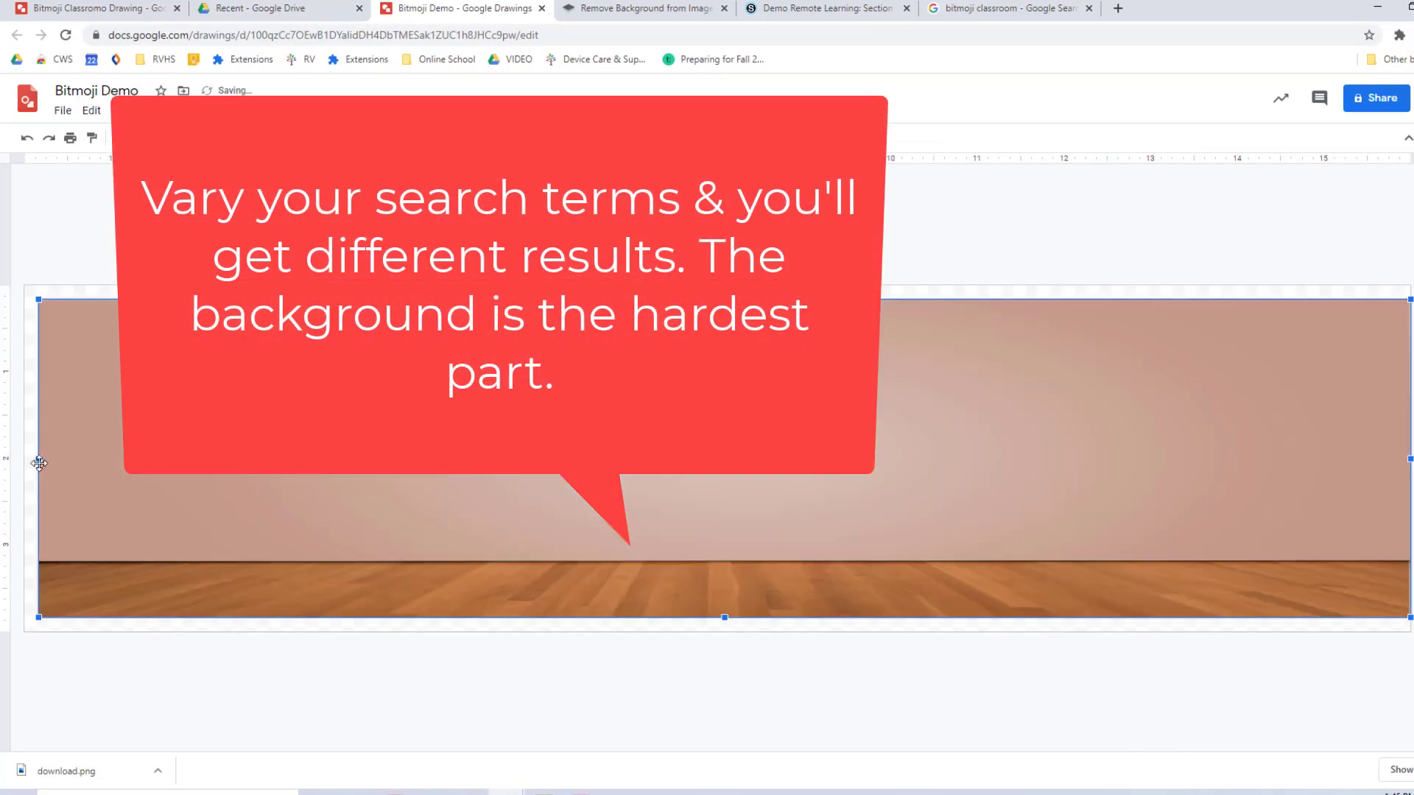
left_click_drag(38, 460, 24, 460)
left_click_drag(716, 617, 716, 631)
left_click_drag(716, 300, 716, 285)
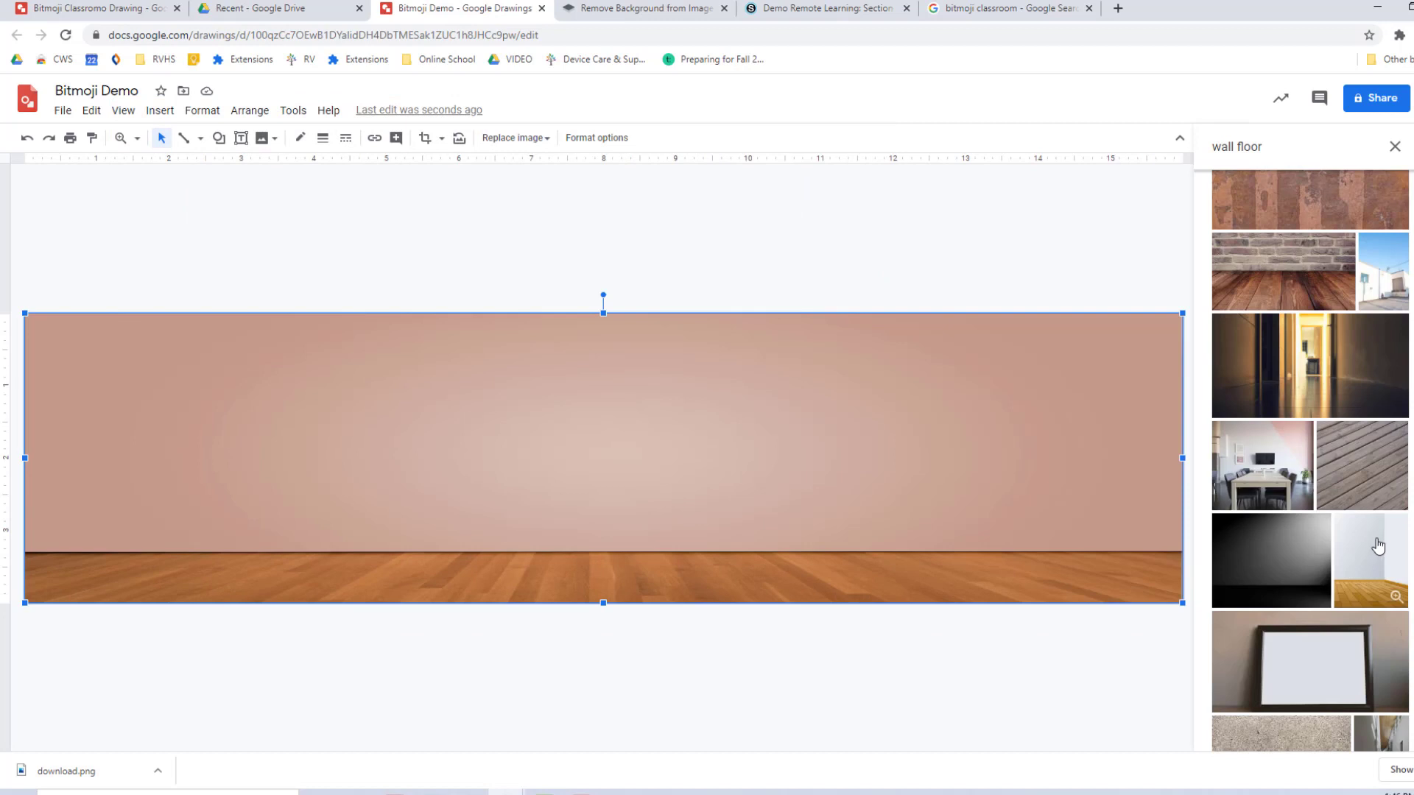
- Insert the pale room corner with yellow plank floor from the "wall floor" results and crop its upper wall and lower floor
left_click(1378, 544)
left_click(1381, 733)
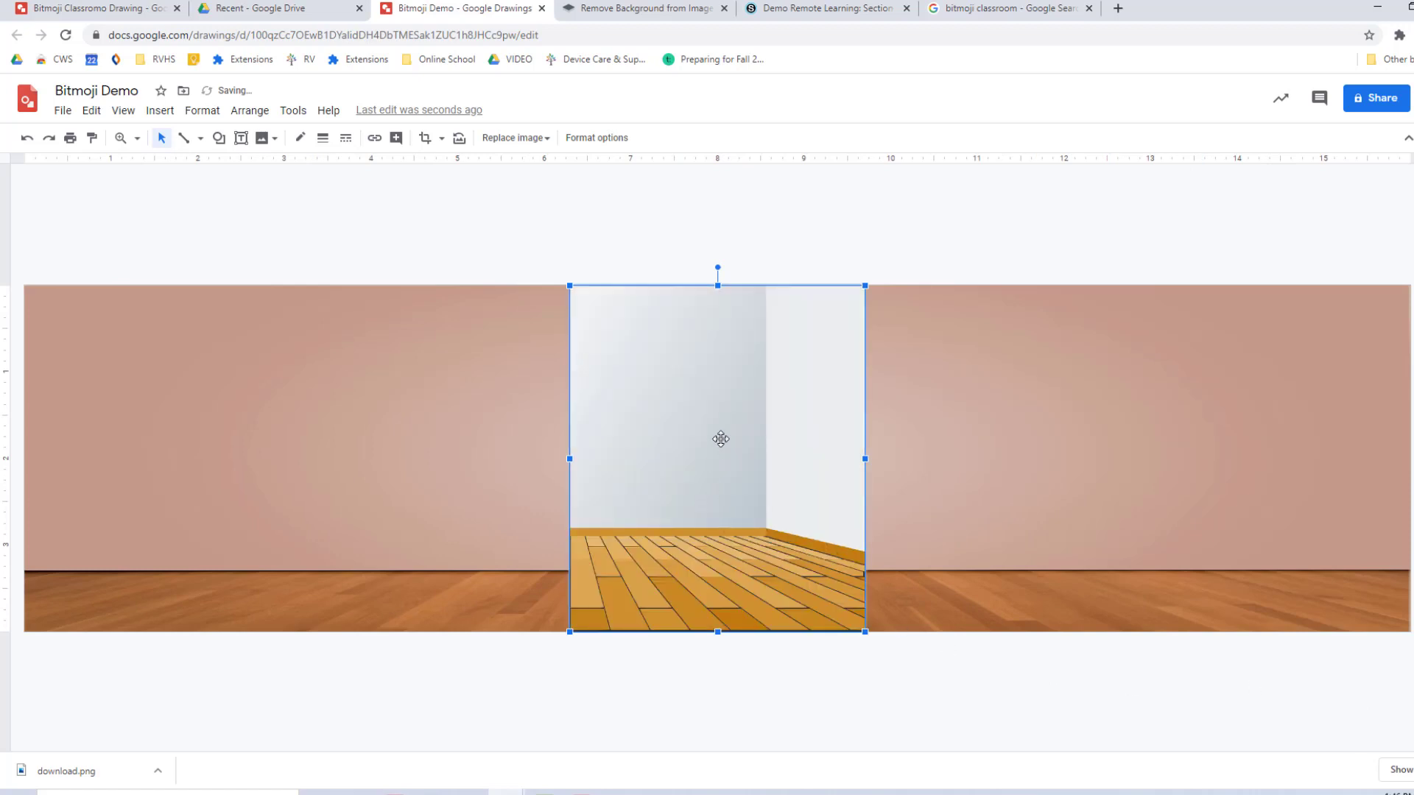
double_click(719, 433)
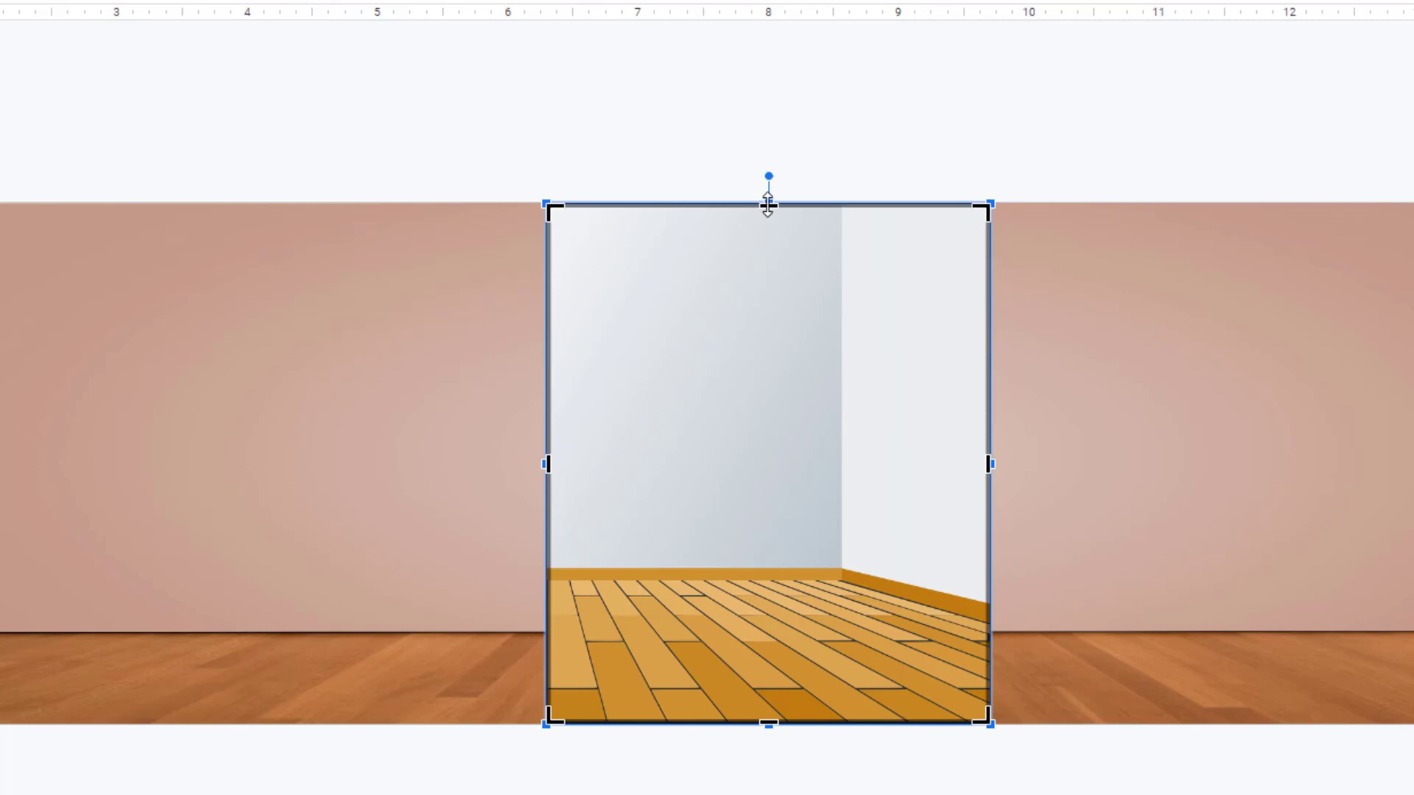
mouse_move(768, 206)
left_mouse_down()
mouse_move(737, 324)
mouse_move(740, 468)
left_mouse_up()
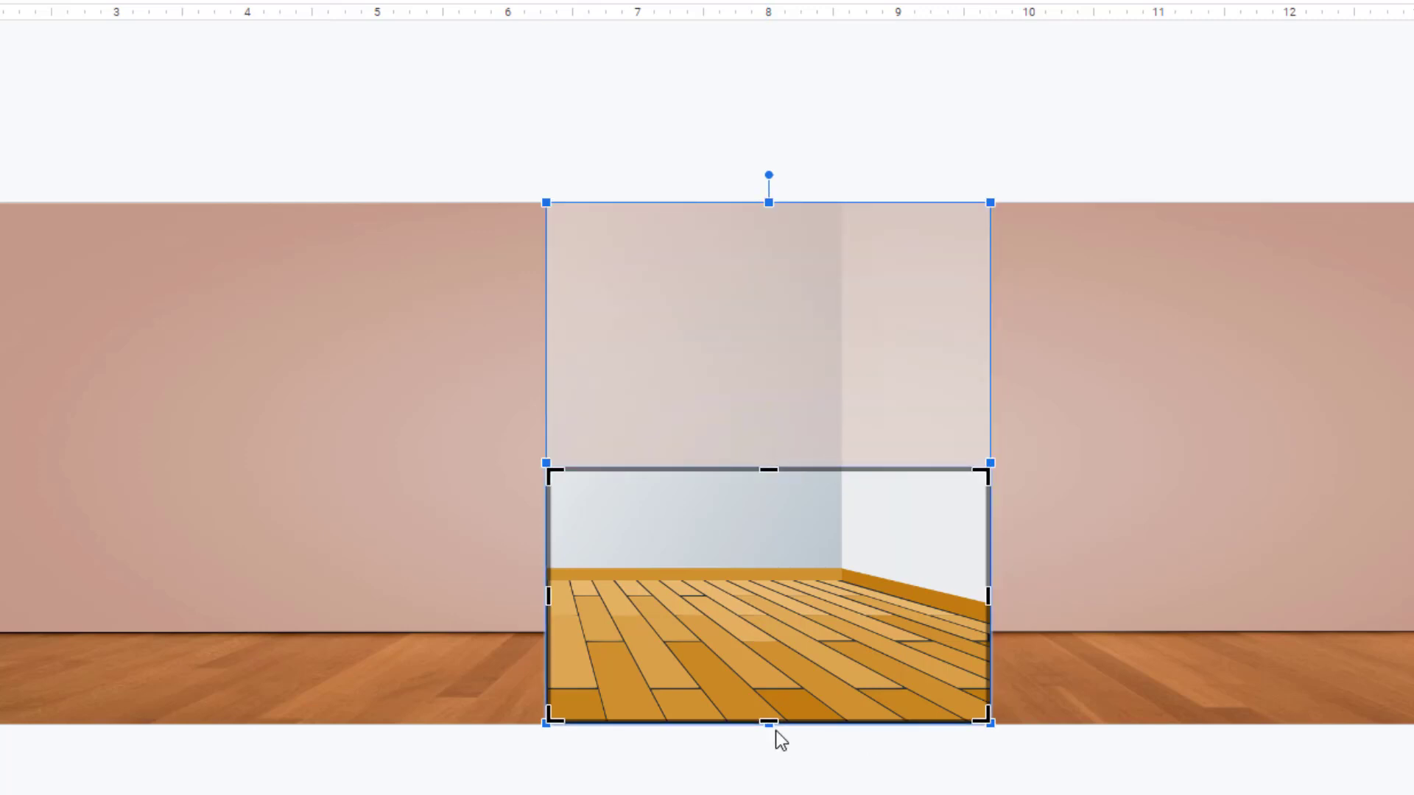
left_click_drag(774, 698, 779, 663)
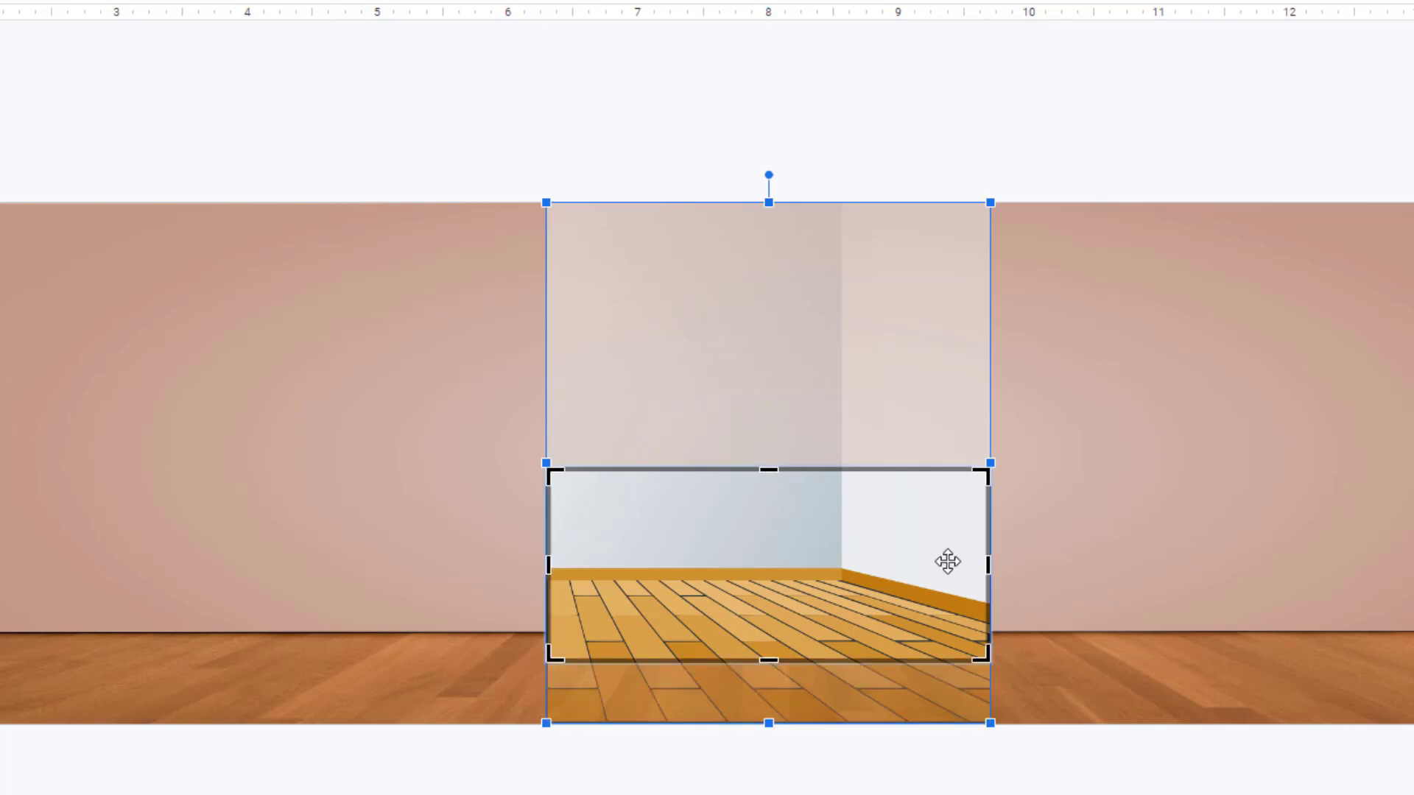
key("Return")
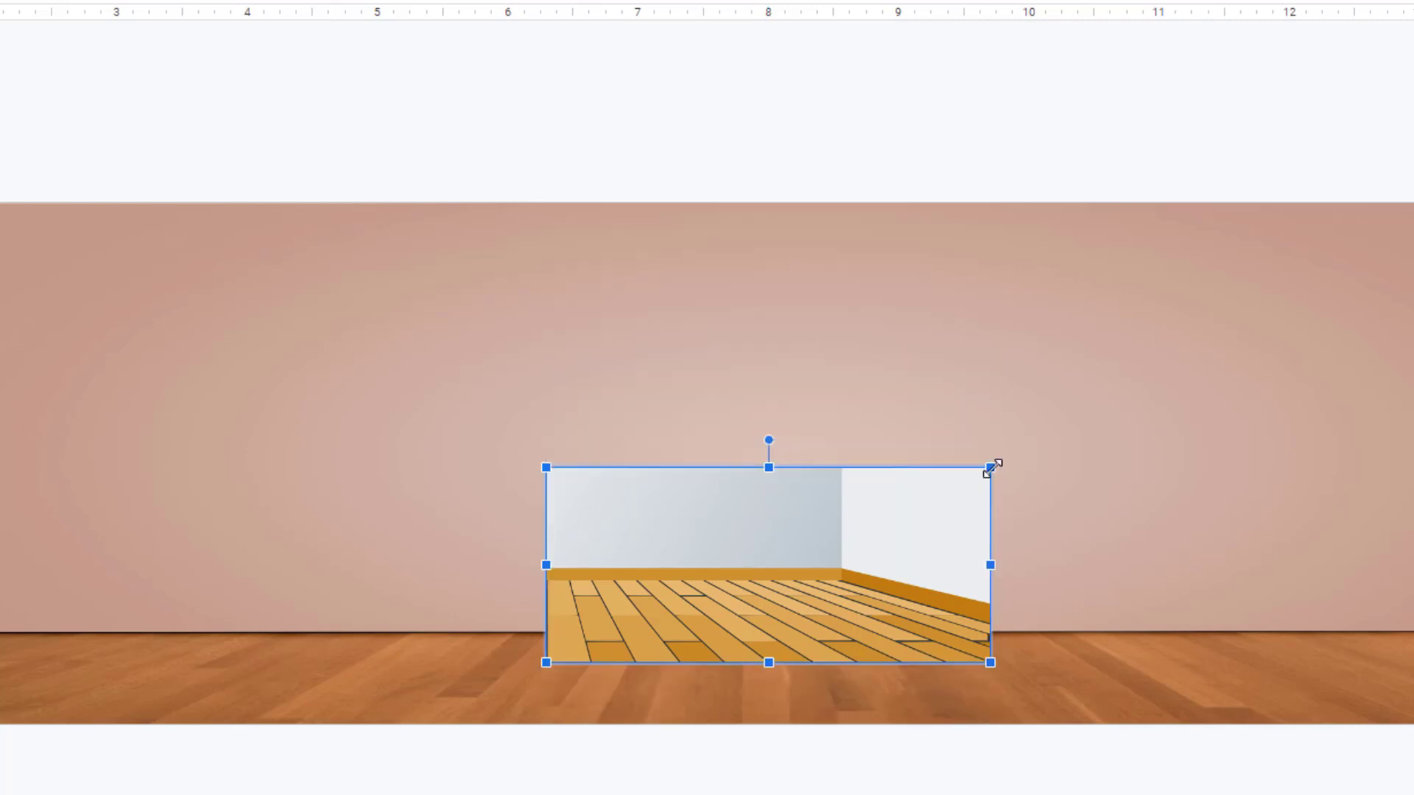
- Try stretching the cropped room corner across the canvas as a background, and delete it
left_click_drag(993, 467, 1410, 206)
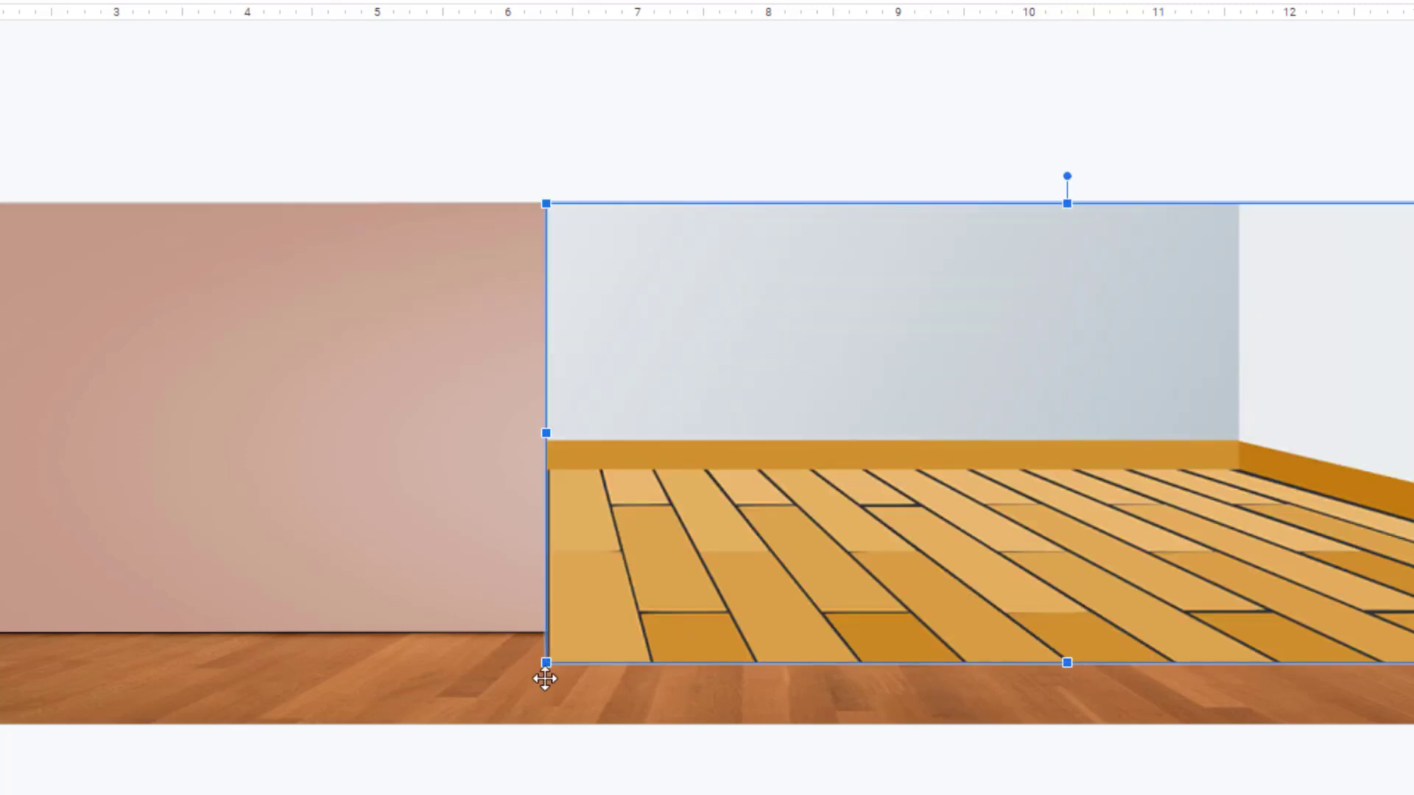
left_click_drag(545, 664, 408, 723)
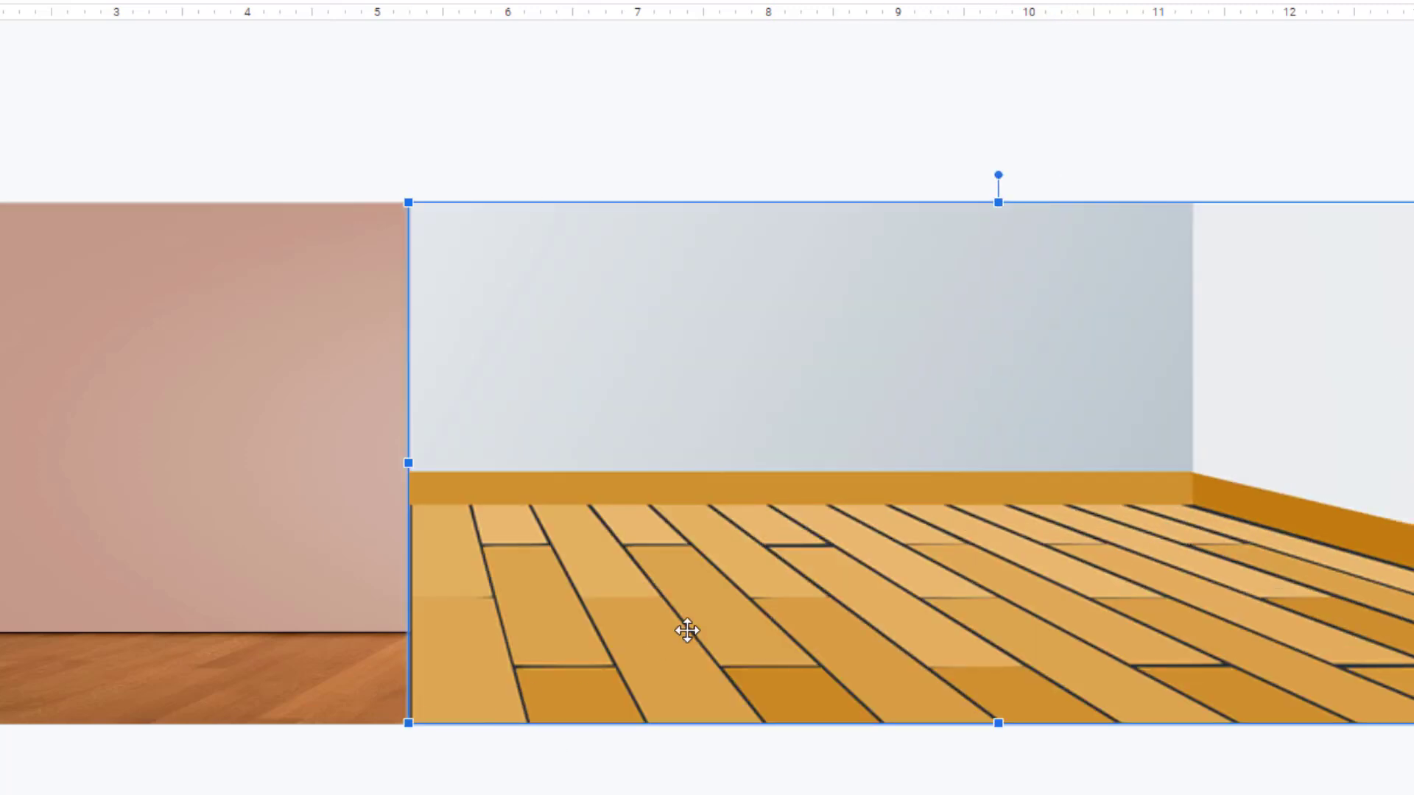
left_click_drag(685, 628, 45, 626)
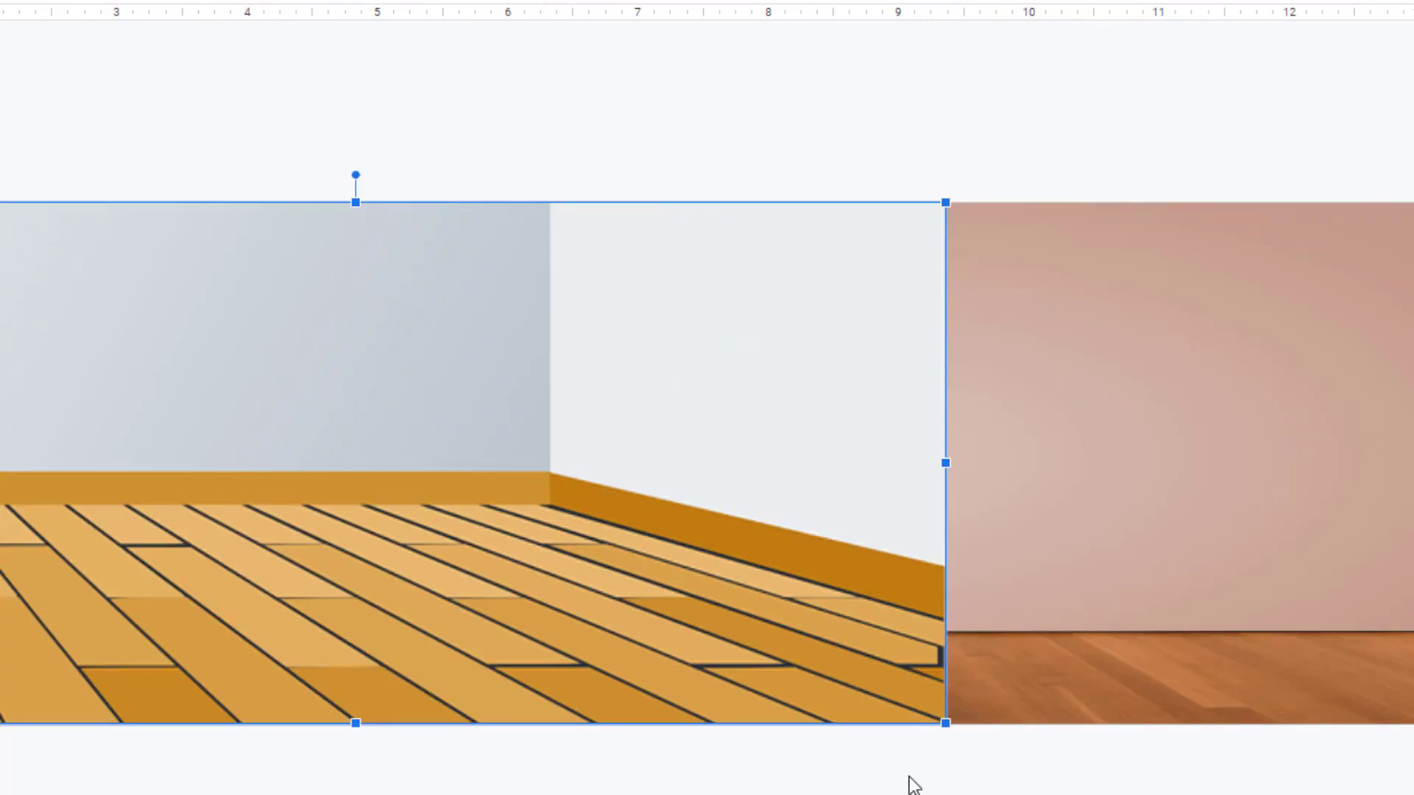
left_click_drag(945, 464, 1313, 452)
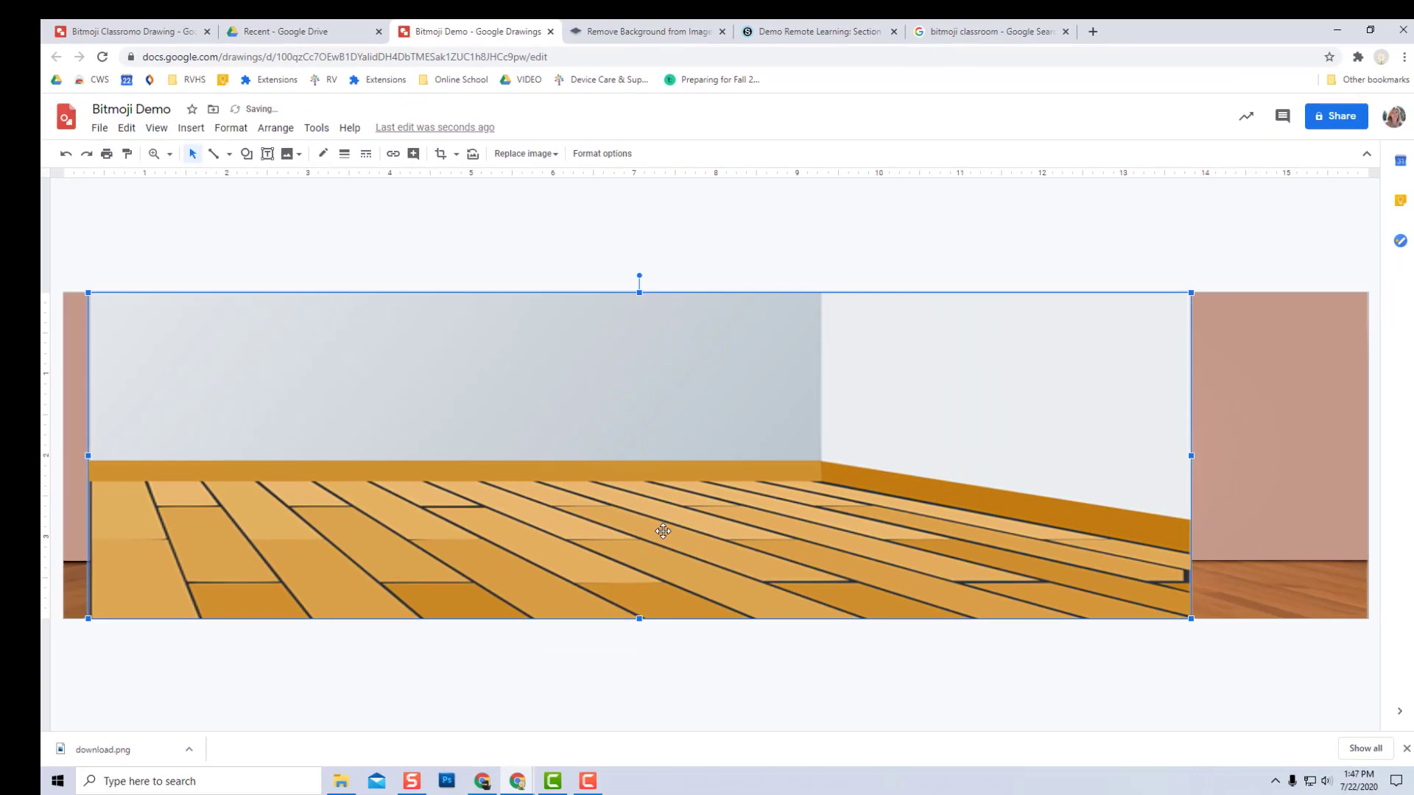
key("Delete")
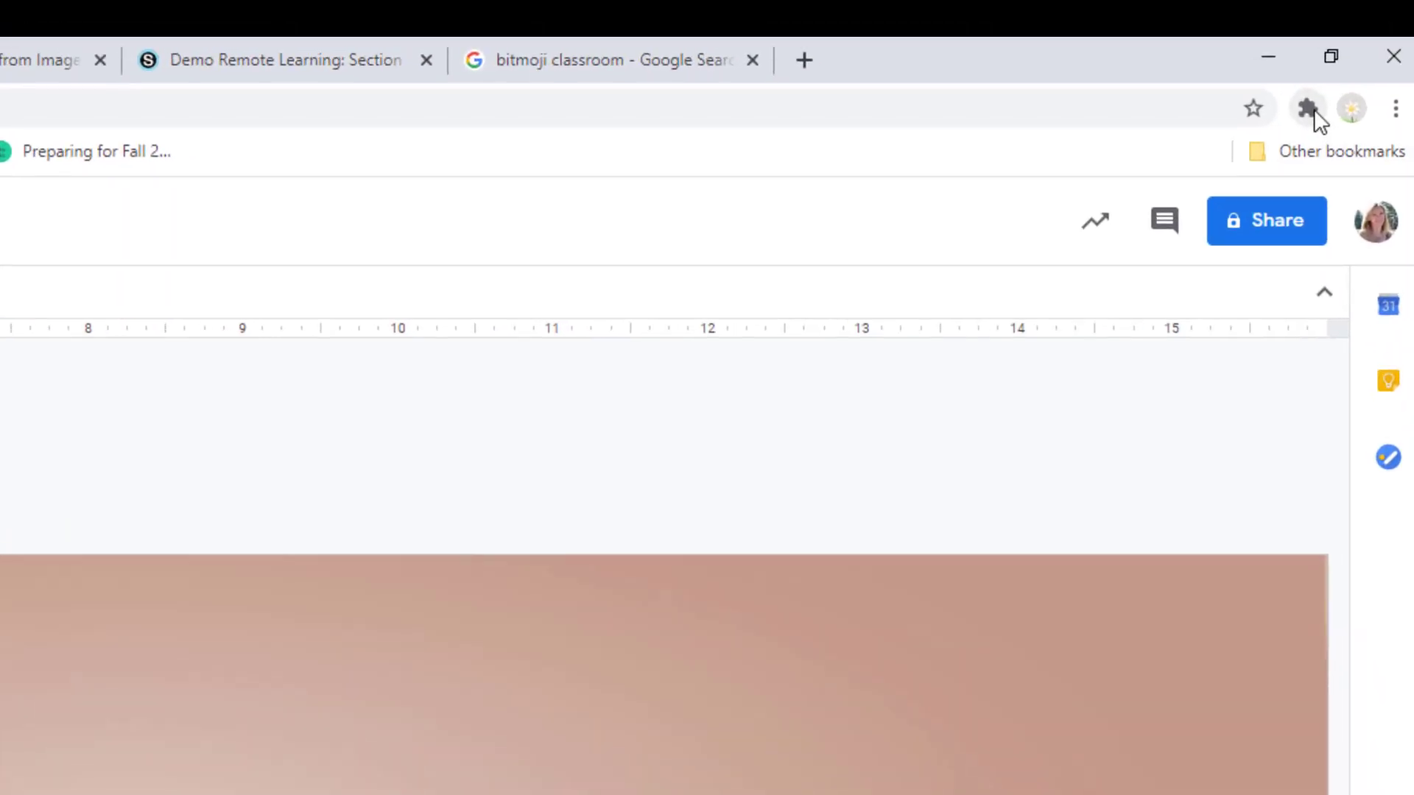
- Open the Bitmoji browser extension and search it for "sit"
left_click(1309, 111)
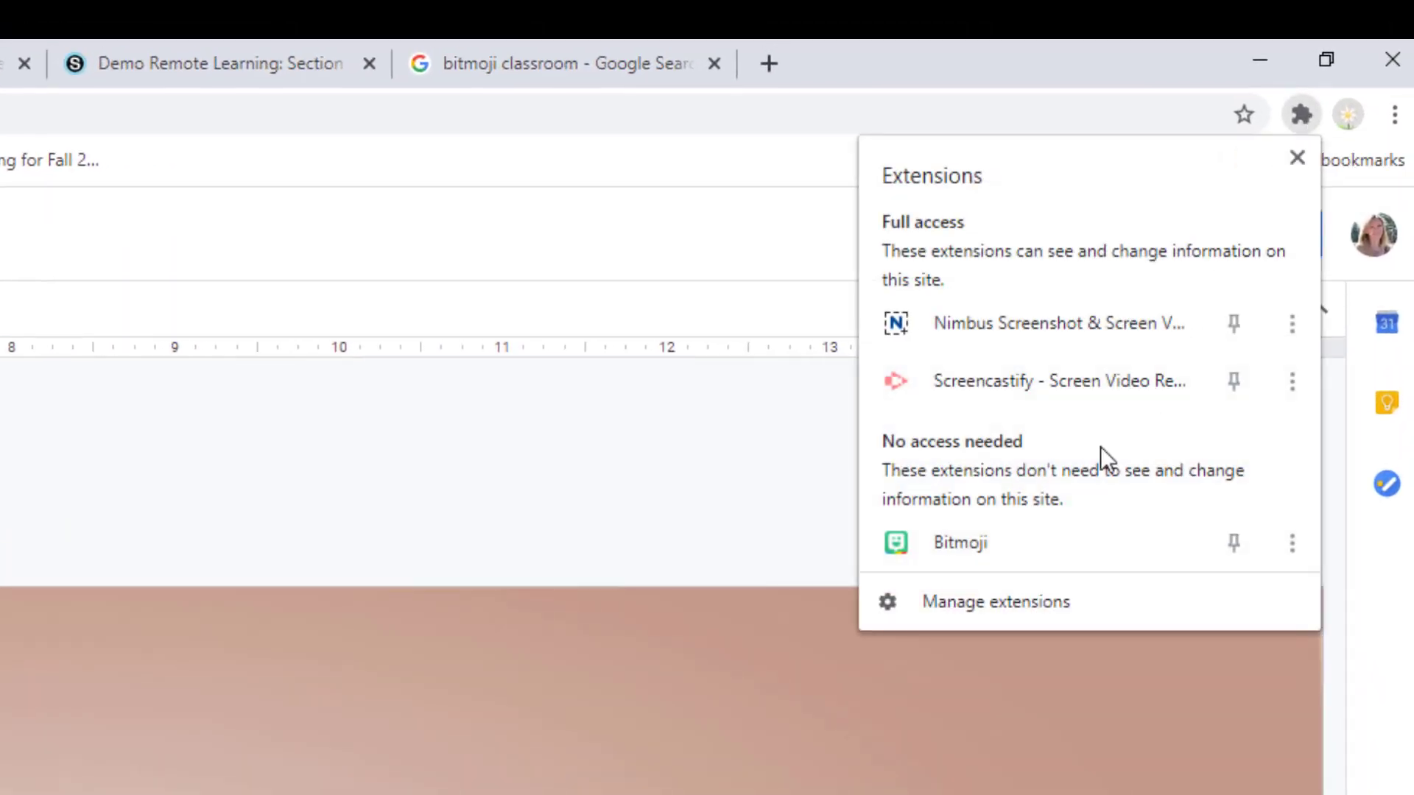
left_click(983, 549)
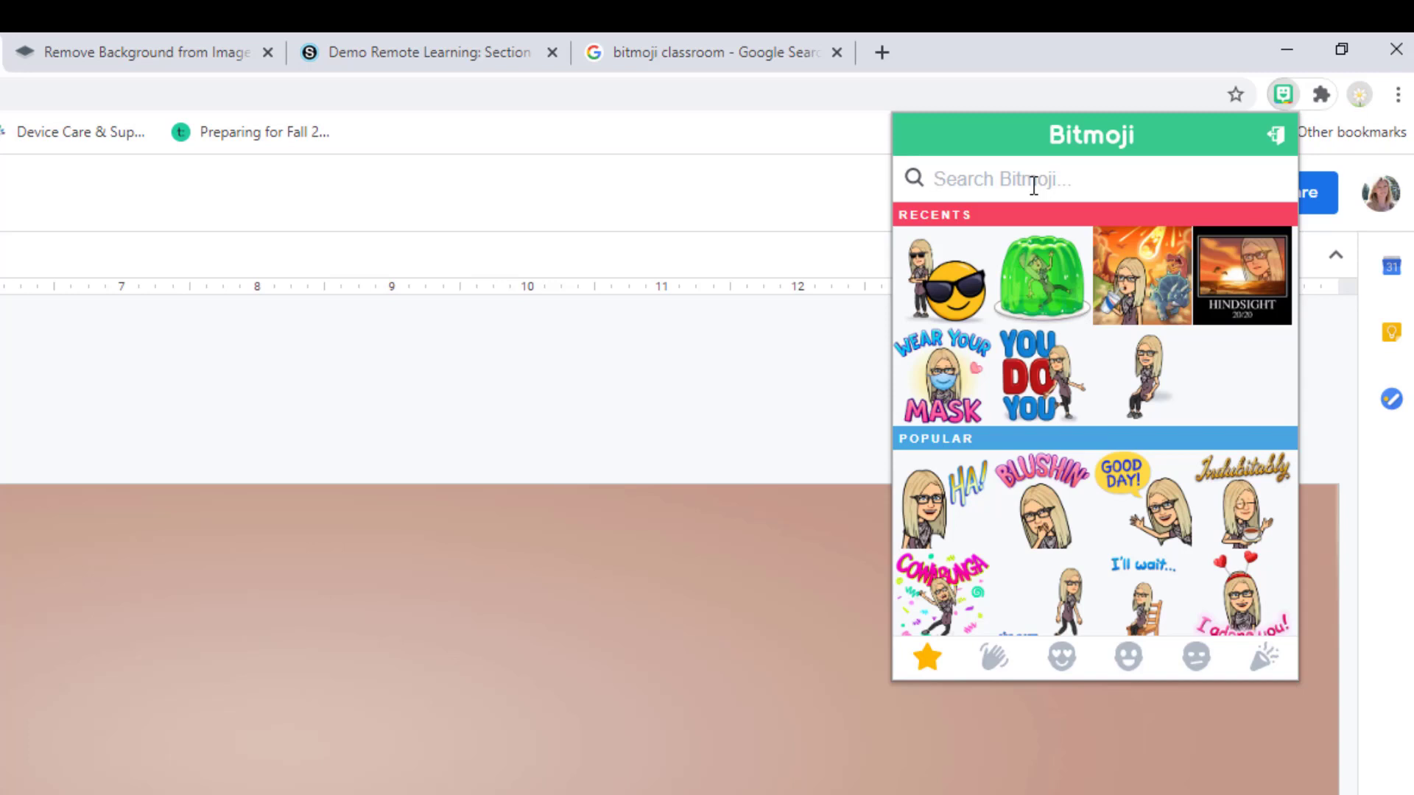
type("sit")
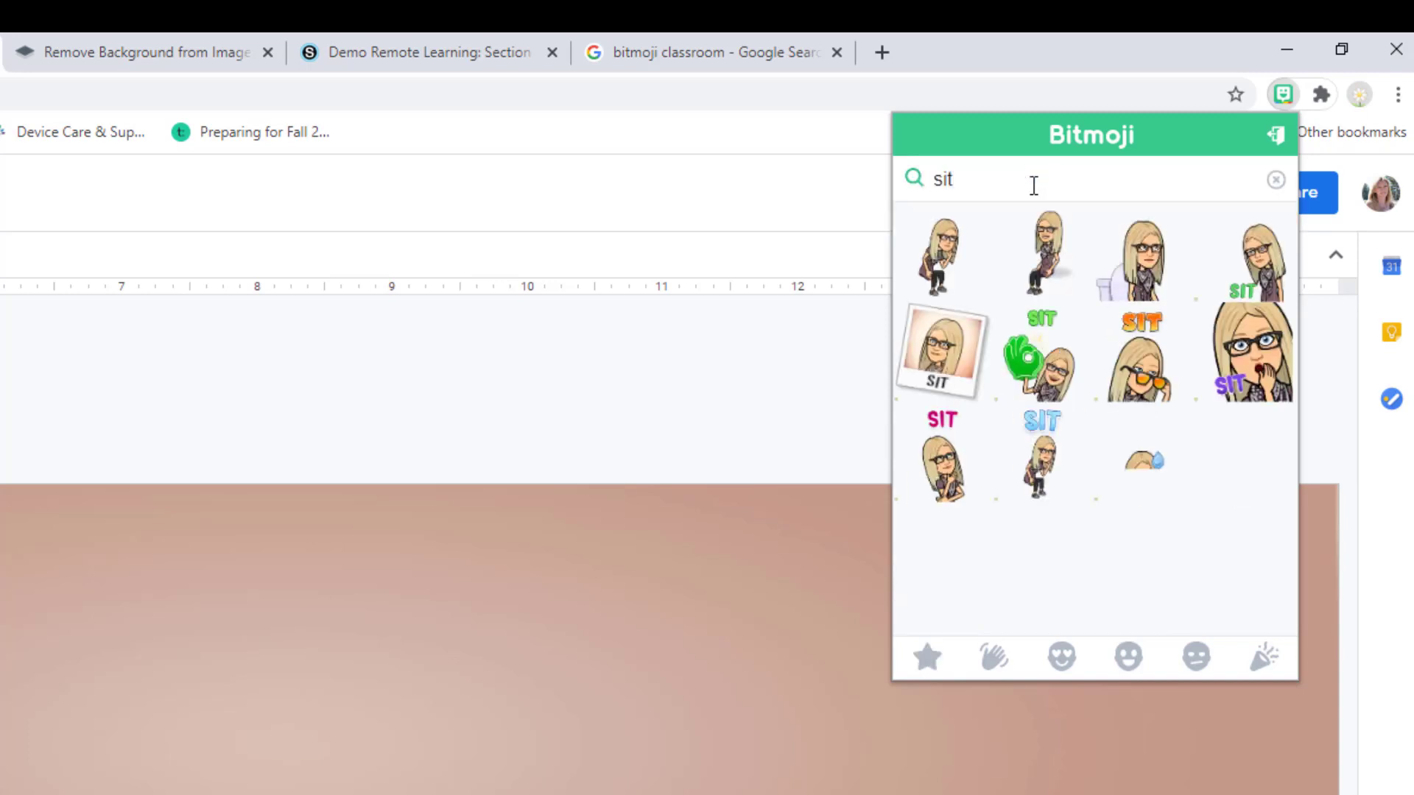
- Search the Bitmoji extension for "pose" and look through the full-body poses
left_click_drag(1003, 179, 873, 211)
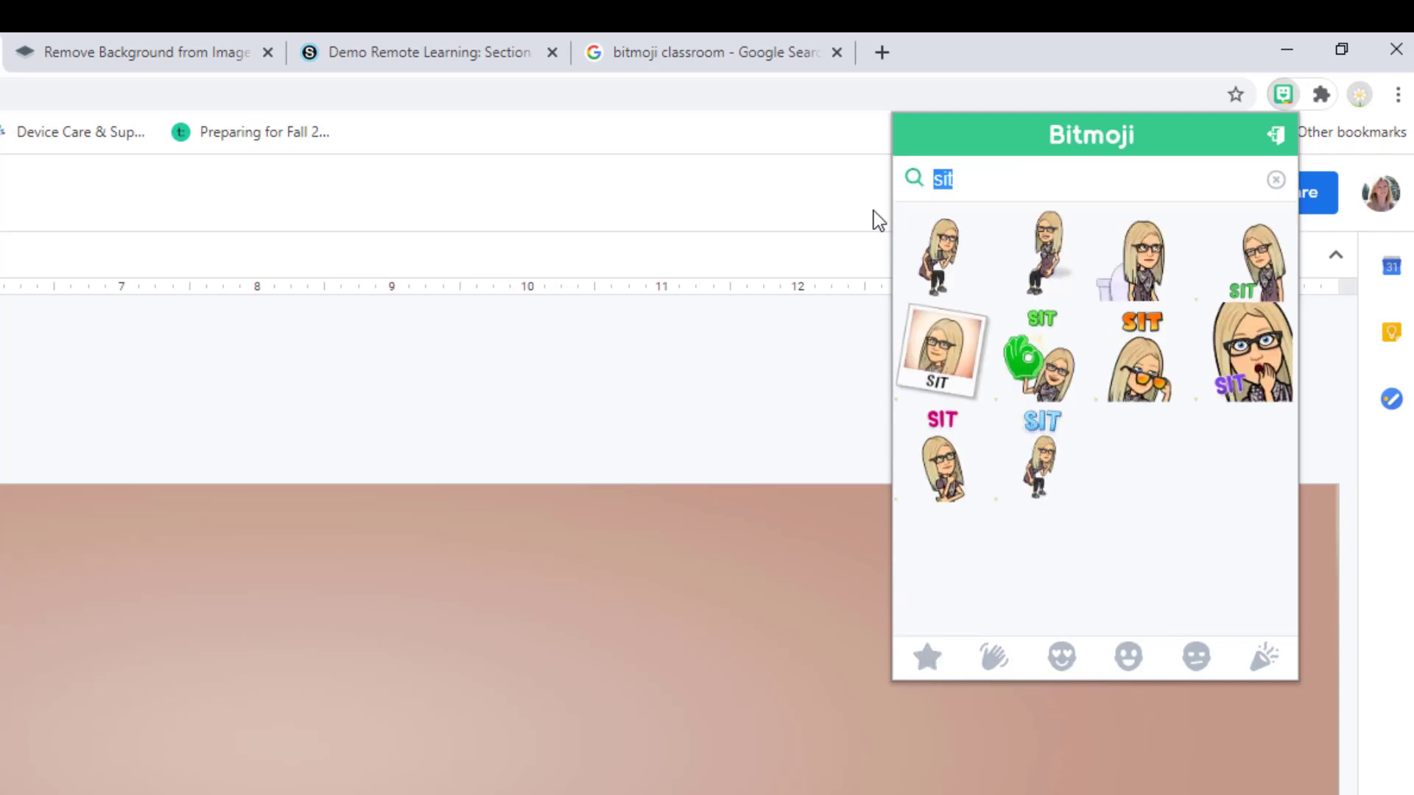
type("pose")
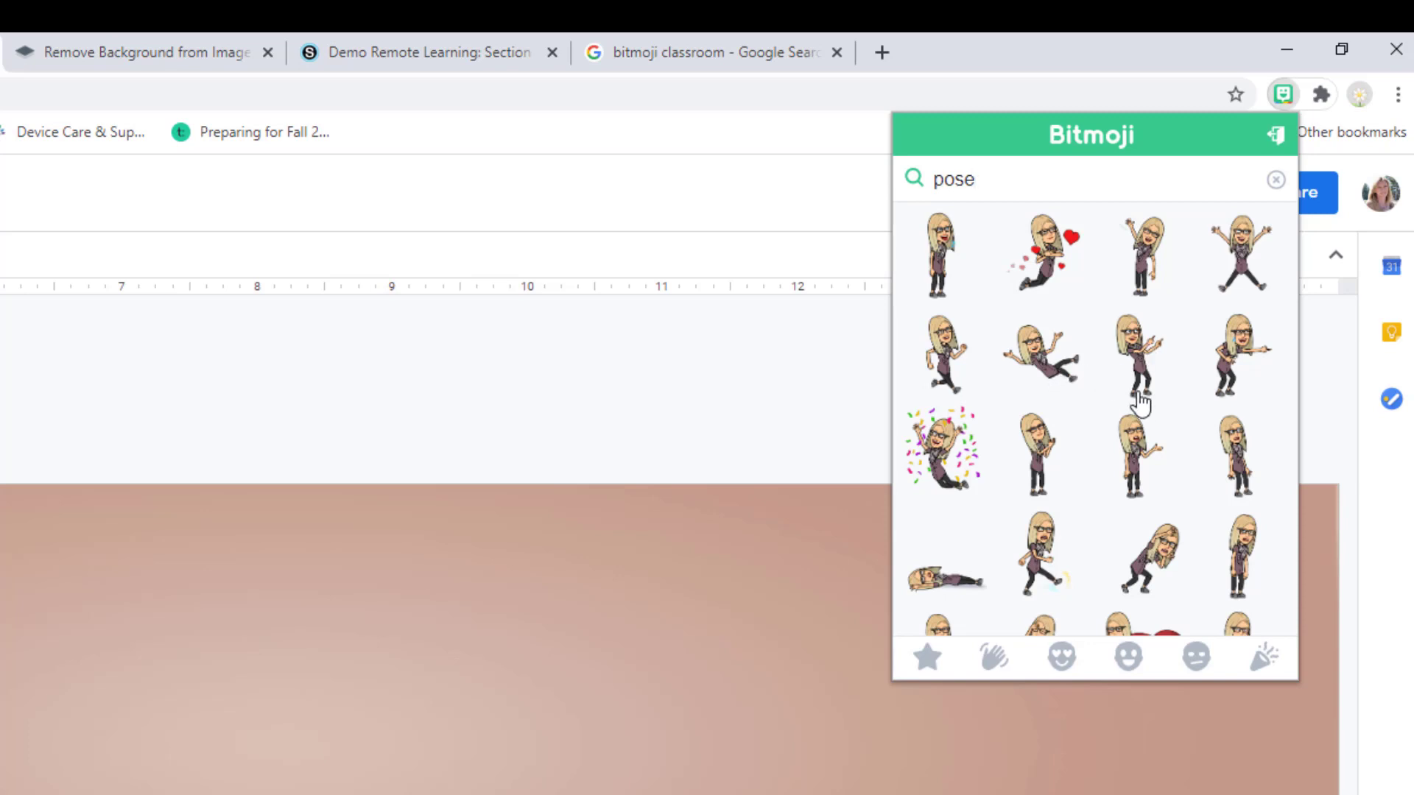
scroll(1139, 401, "down", 3)
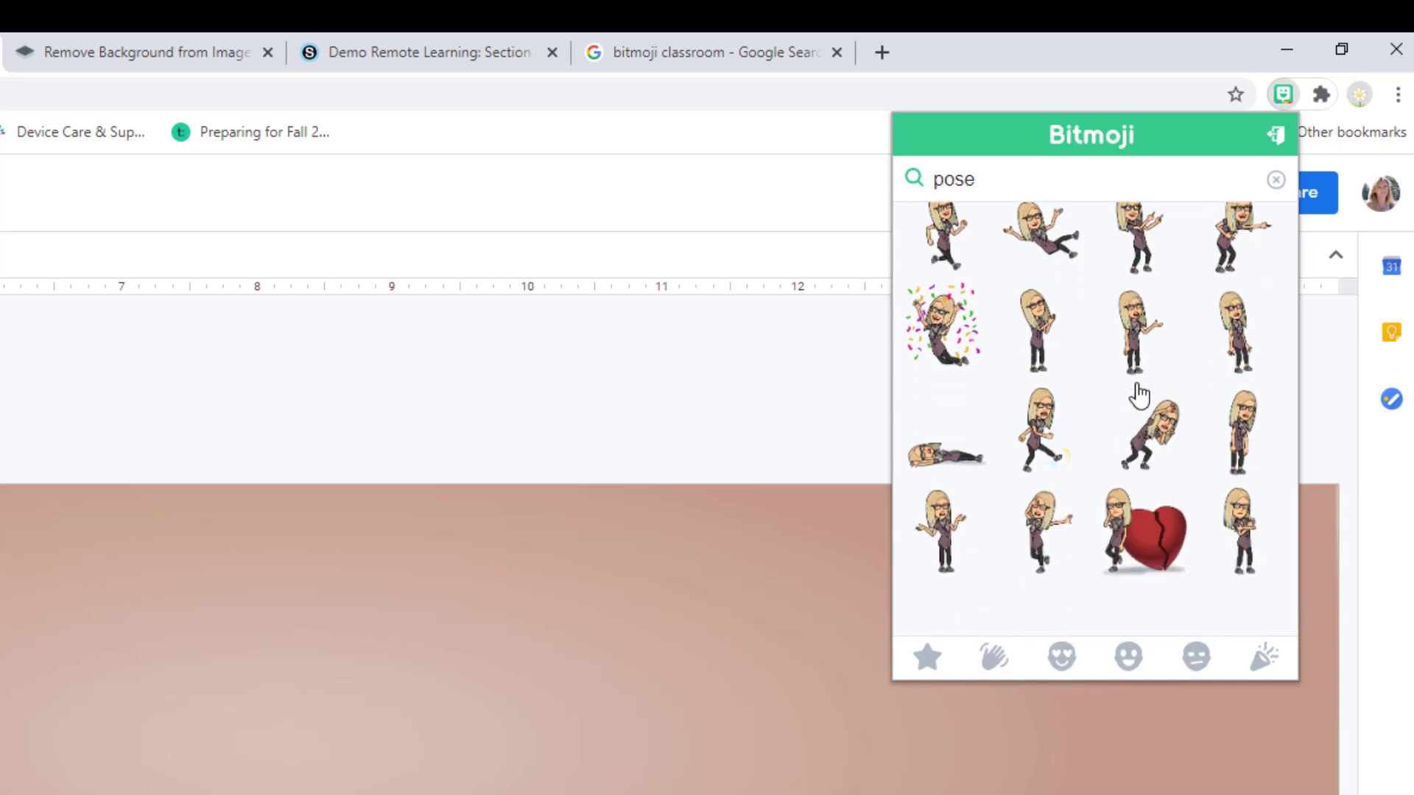
scroll(1060, 404, "down", 5)
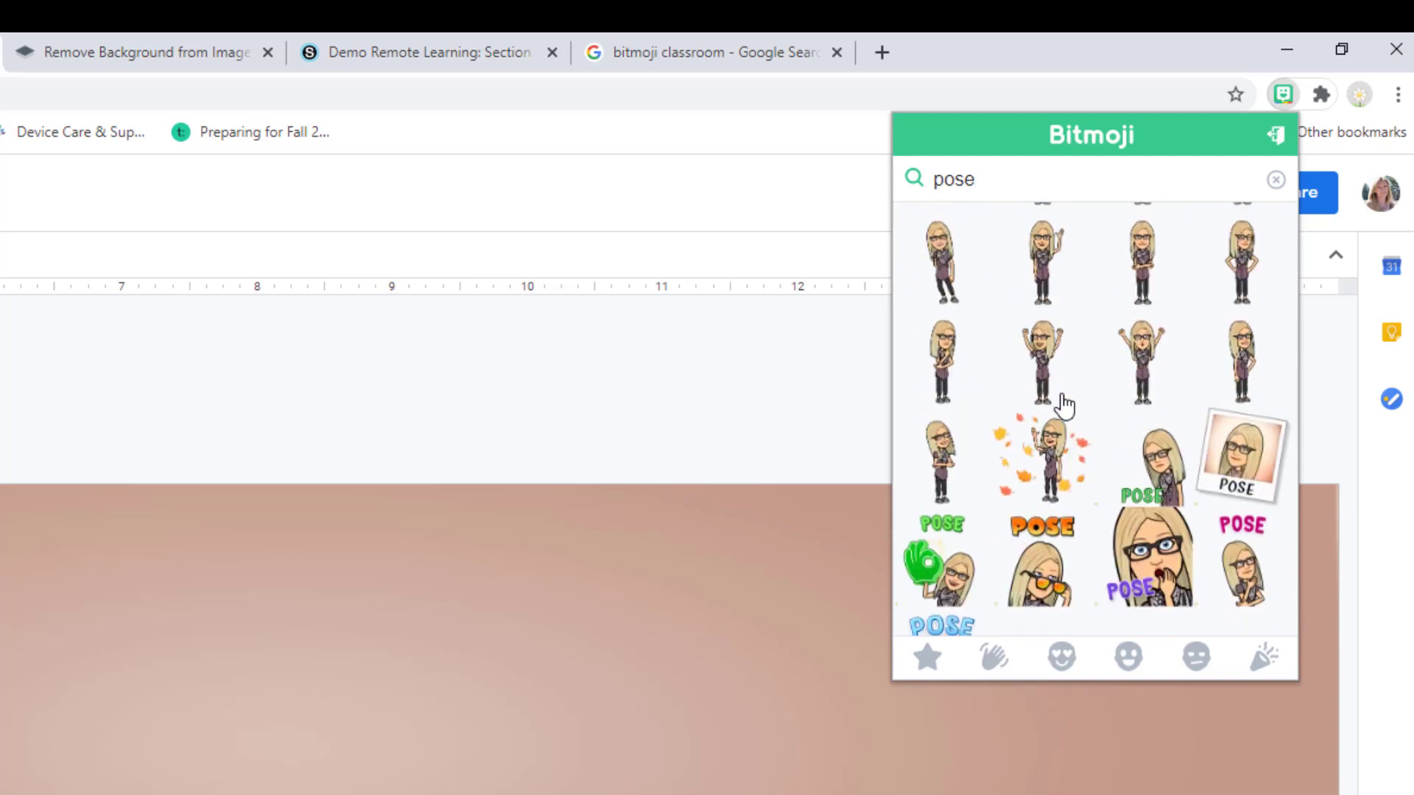
- Search the Bitmoji extension for "sit" again and copy the image of the seated figure with hands on the lap
left_click(1031, 184)
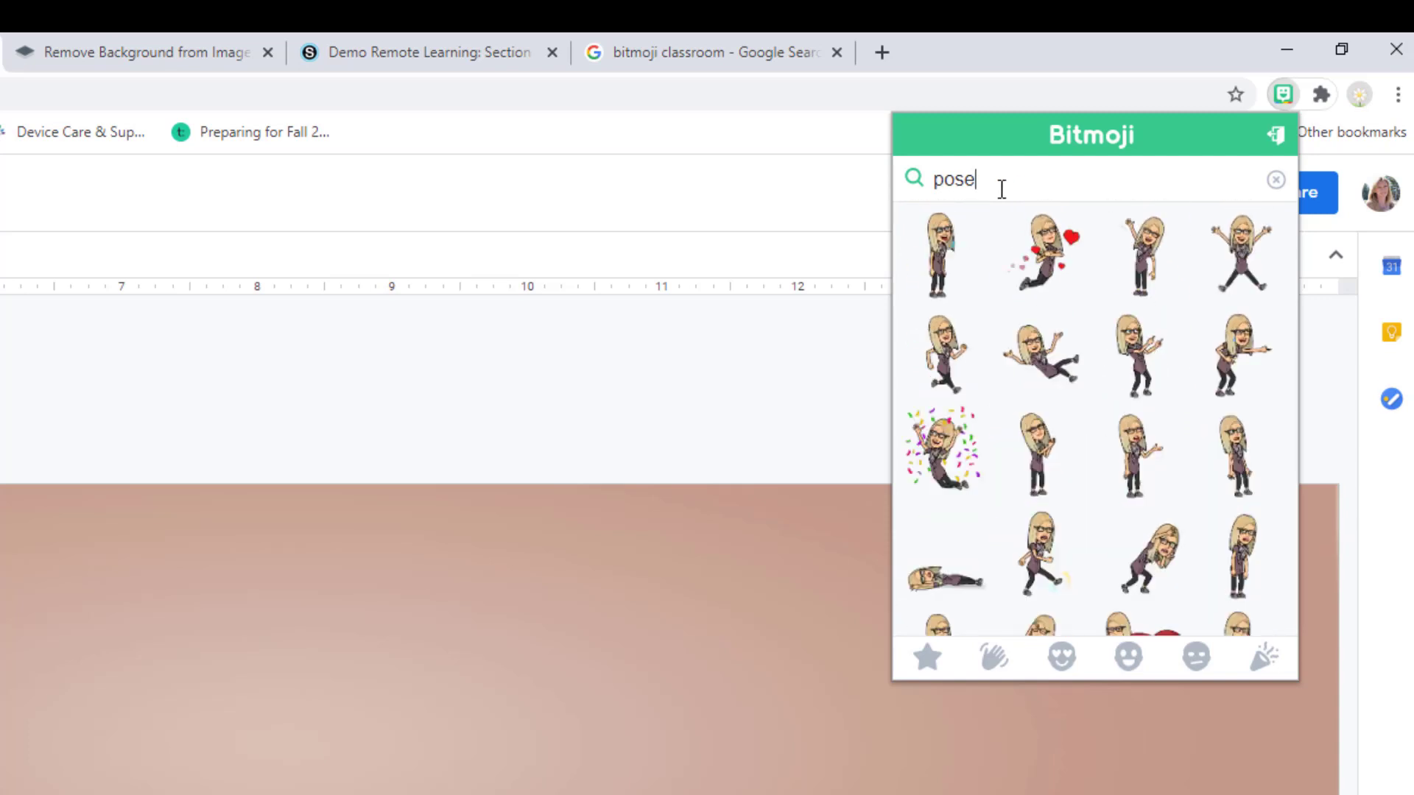
left_click_drag(1002, 189, 913, 188)
type("sit")
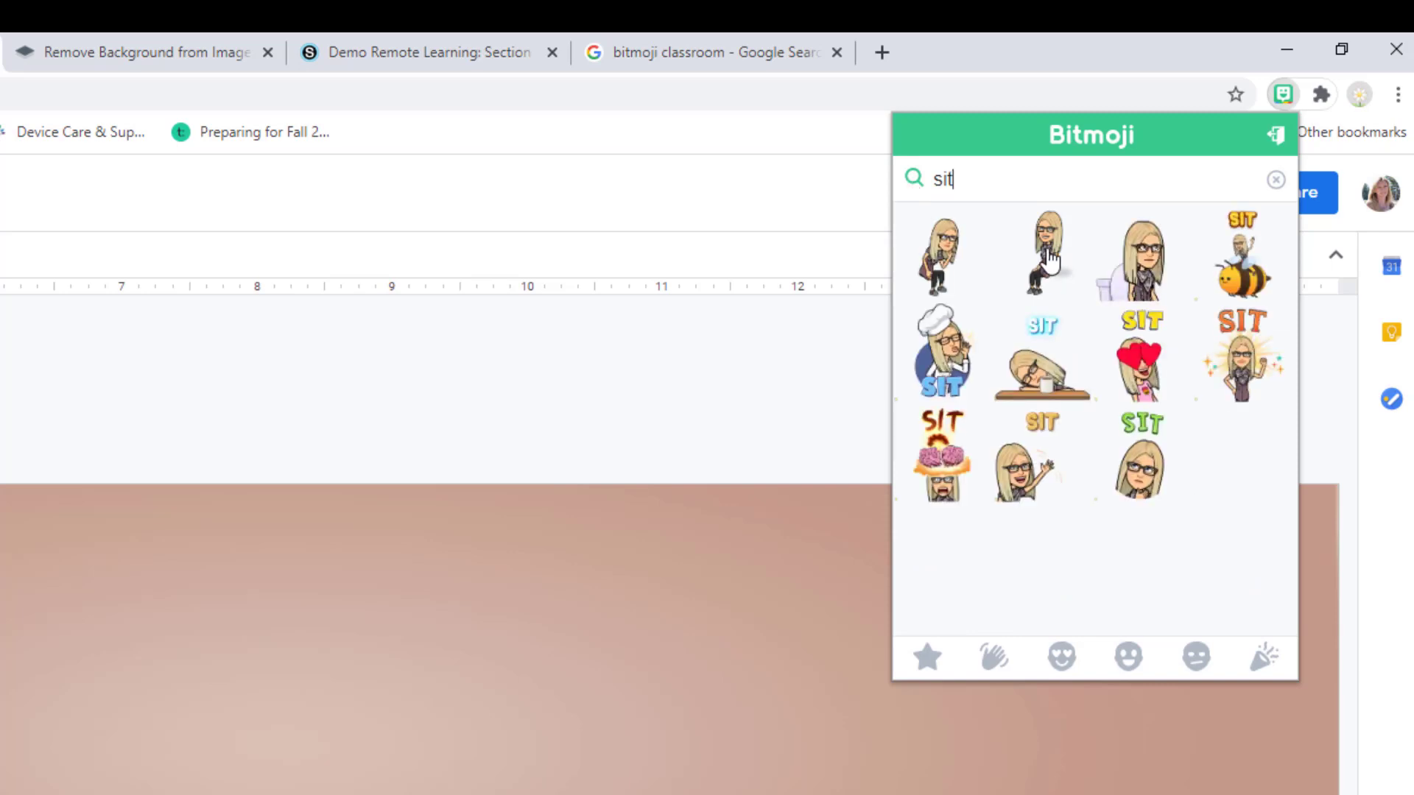
left_click(1048, 259)
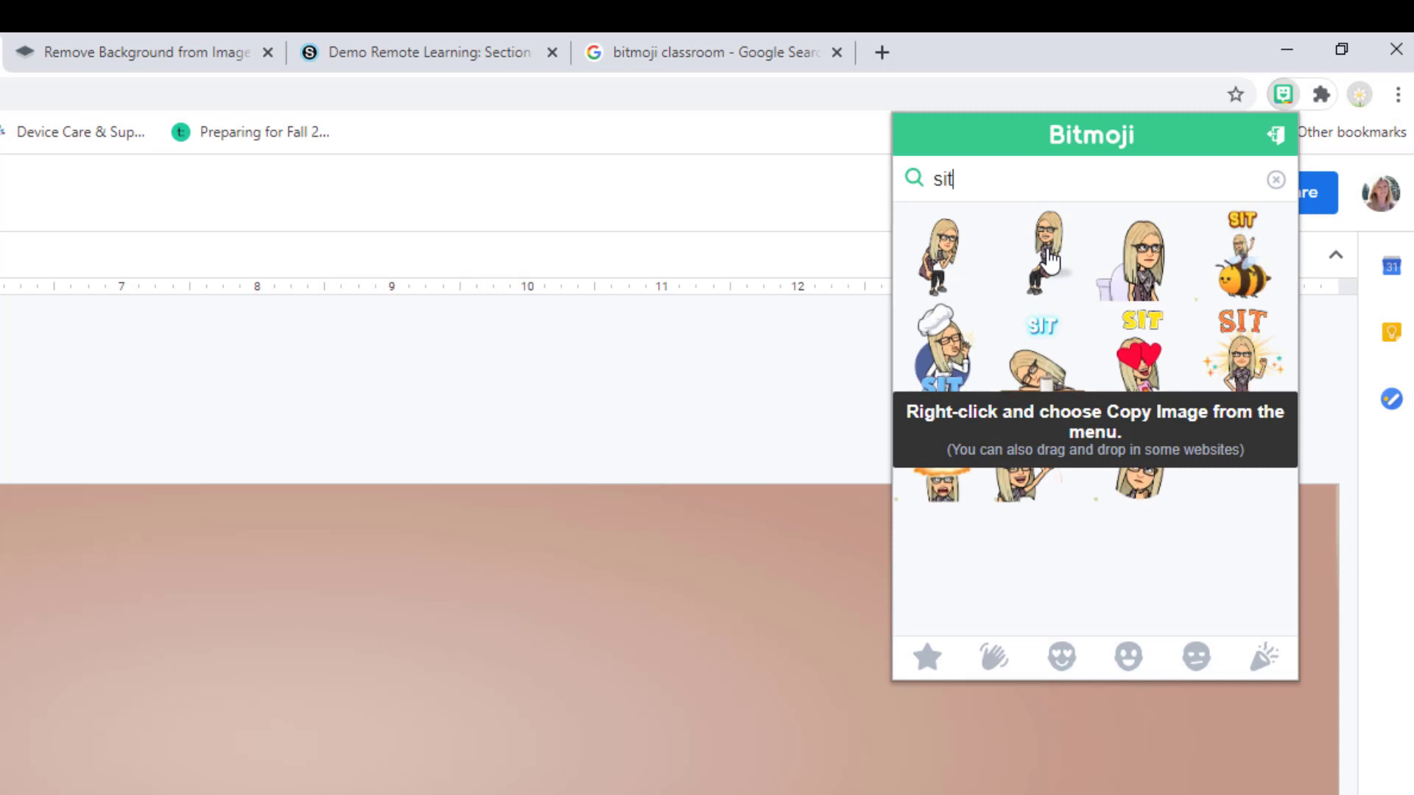
right_click(1049, 252)
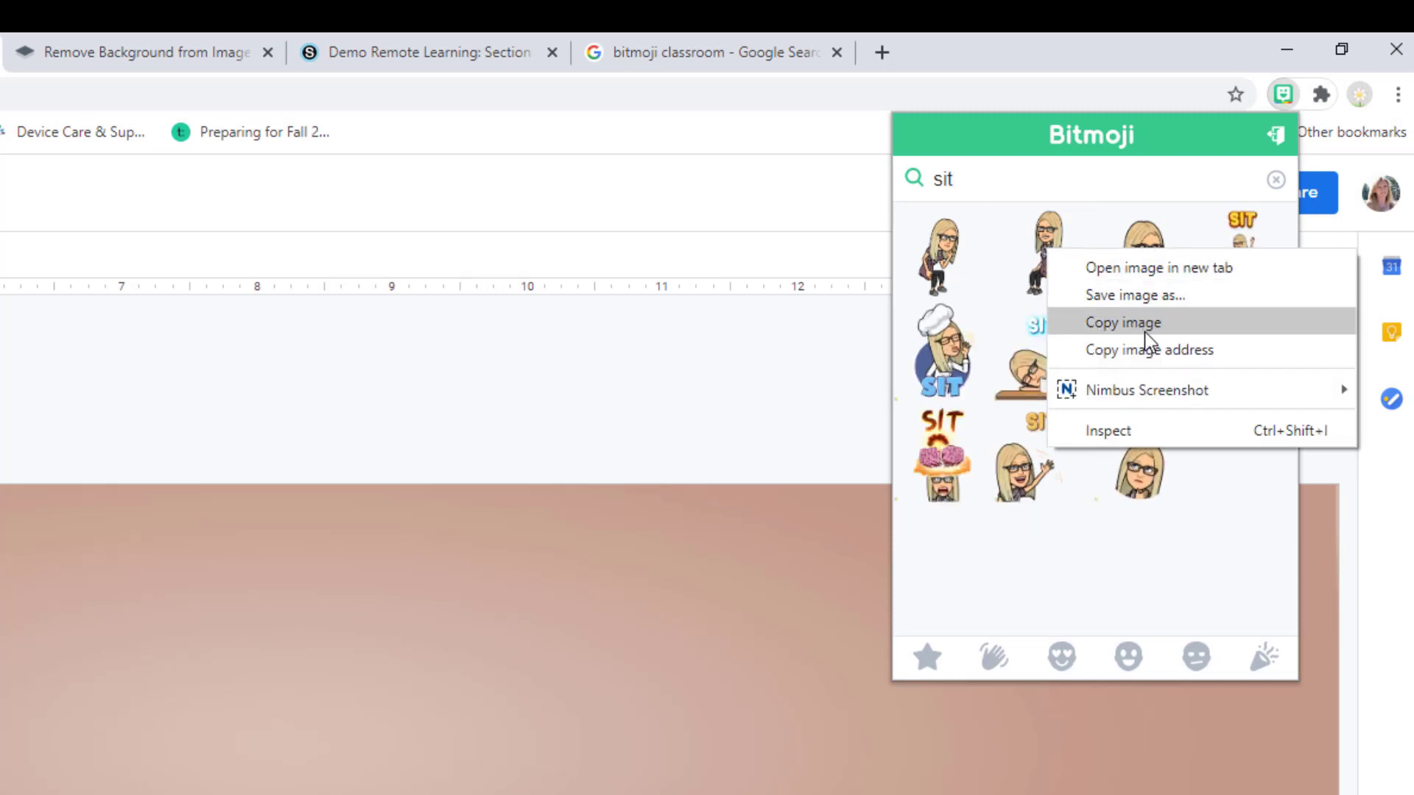
left_click(1149, 338)
- Paste the copied seated Bitmoji onto the pink wall background in the drawing
left_click(567, 729)
right_click(544, 542)
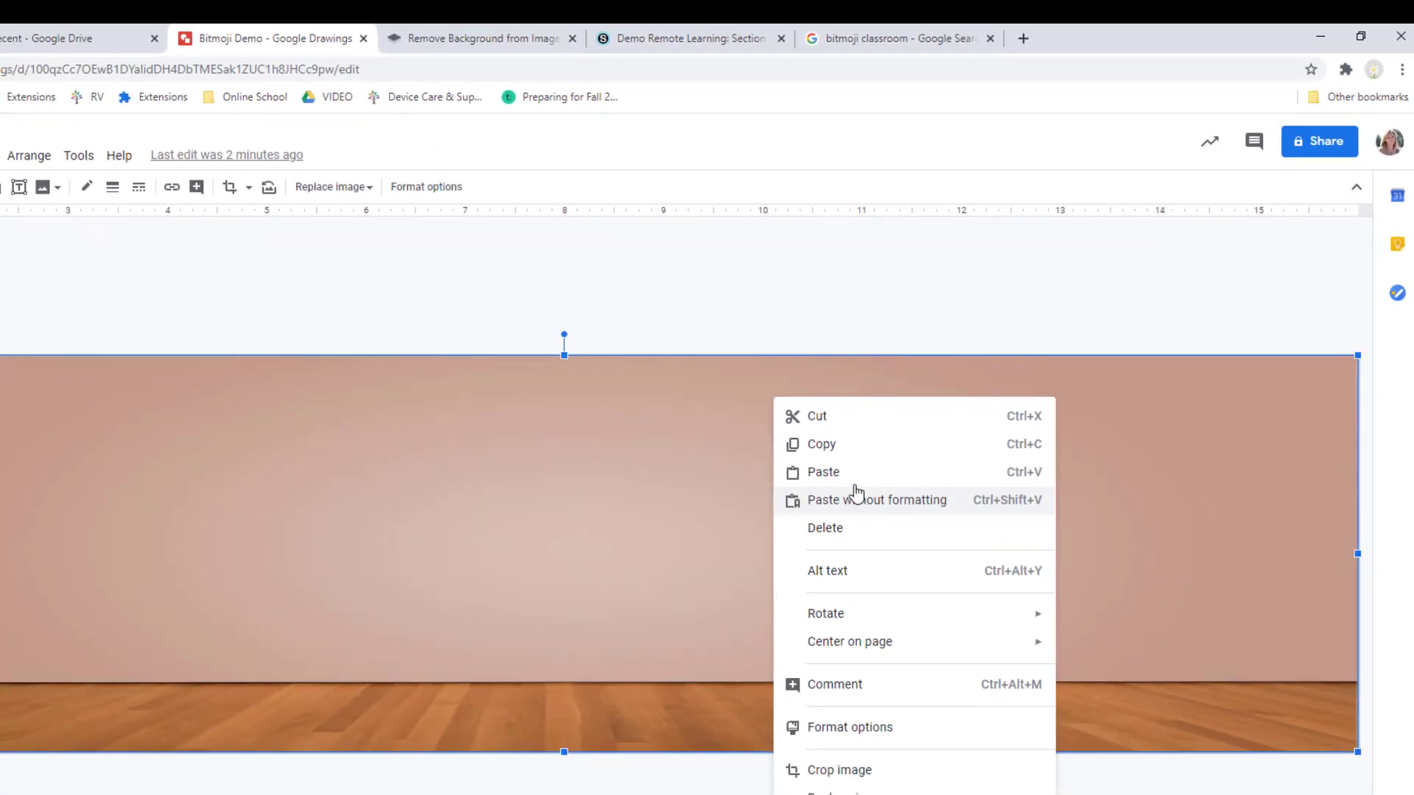
left_click(856, 488)
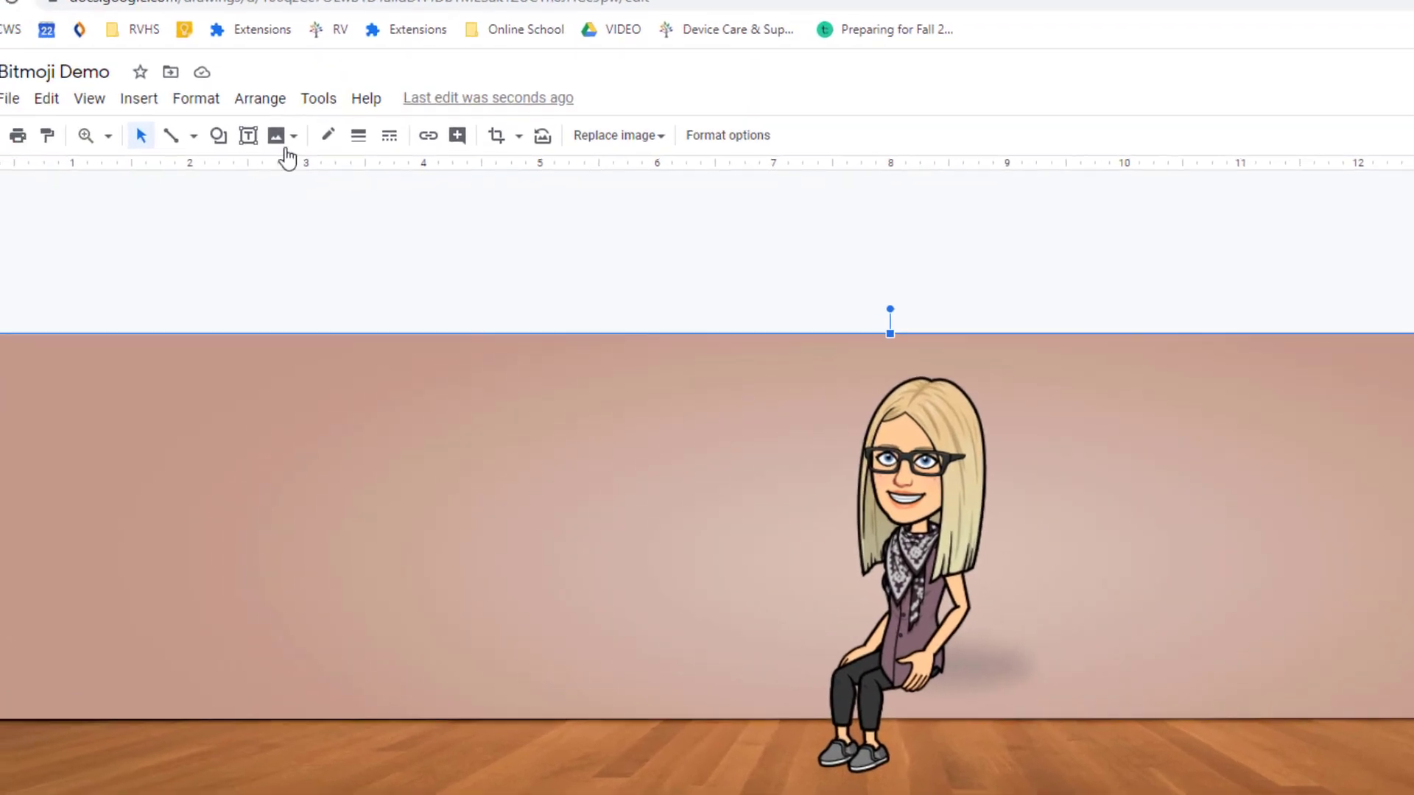
- Search the web for images to insert, using the term "transparent couch"
left_click(276, 135)
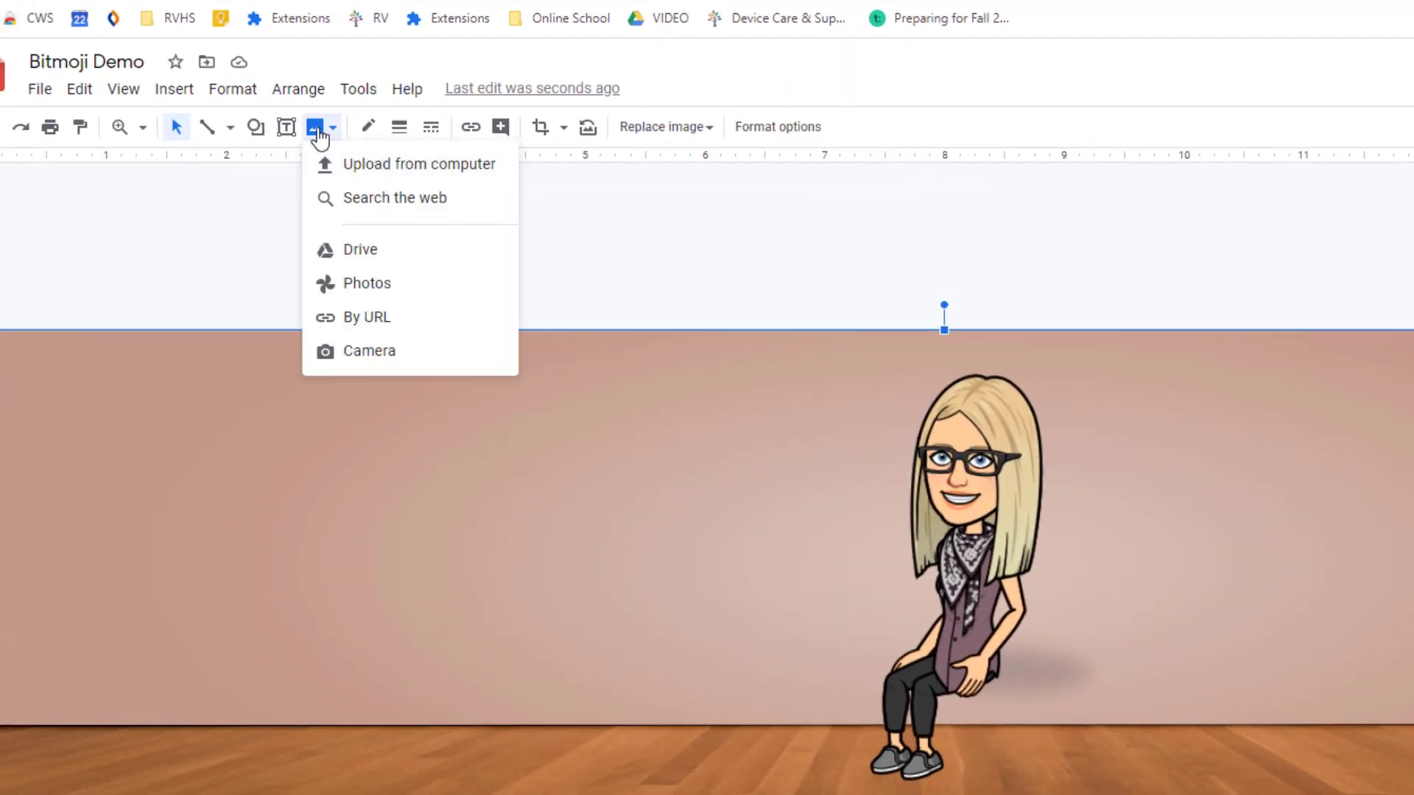
left_click(366, 198)
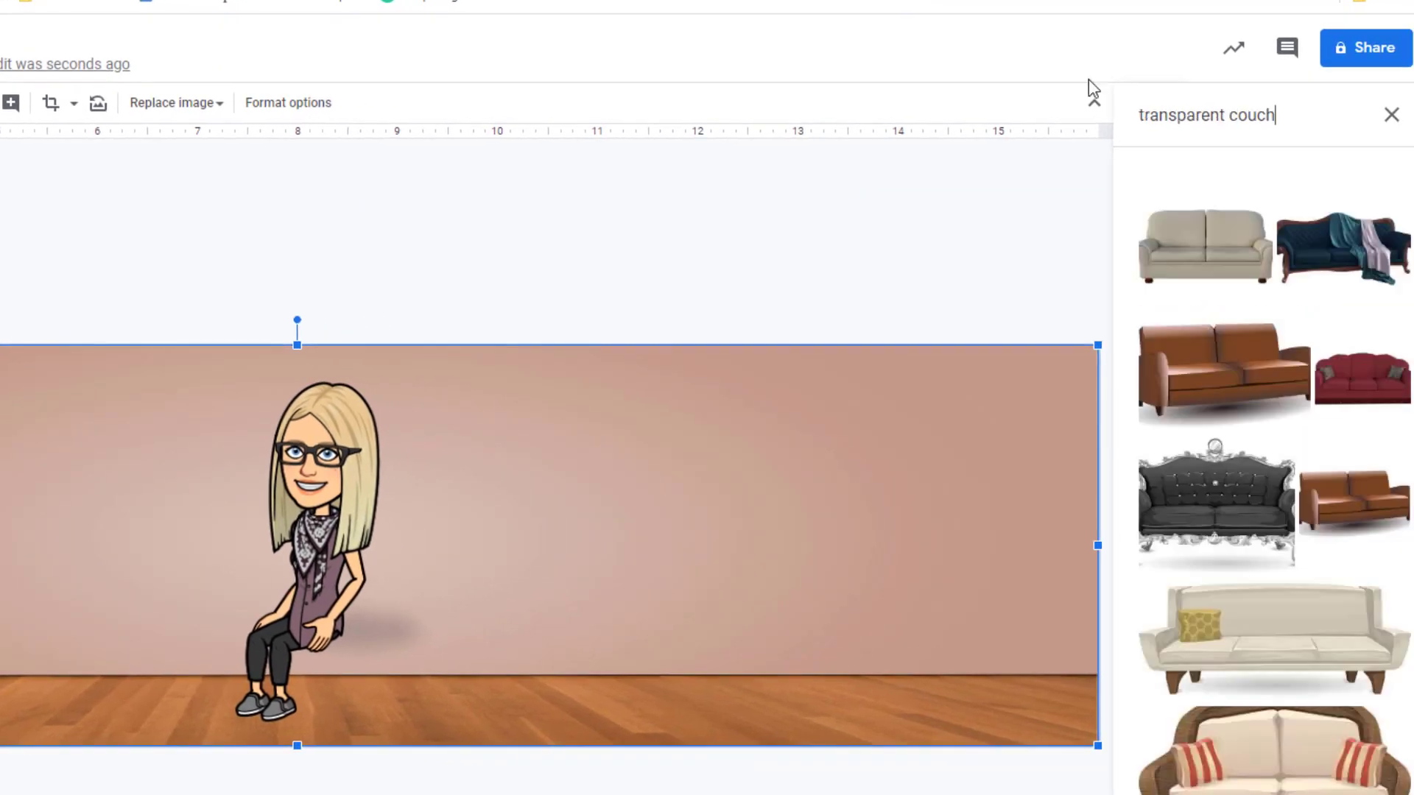
- Rerun the web image search with the term "transparent couch"
left_click(1298, 113)
left_click_drag(1298, 112, 1028, 139)
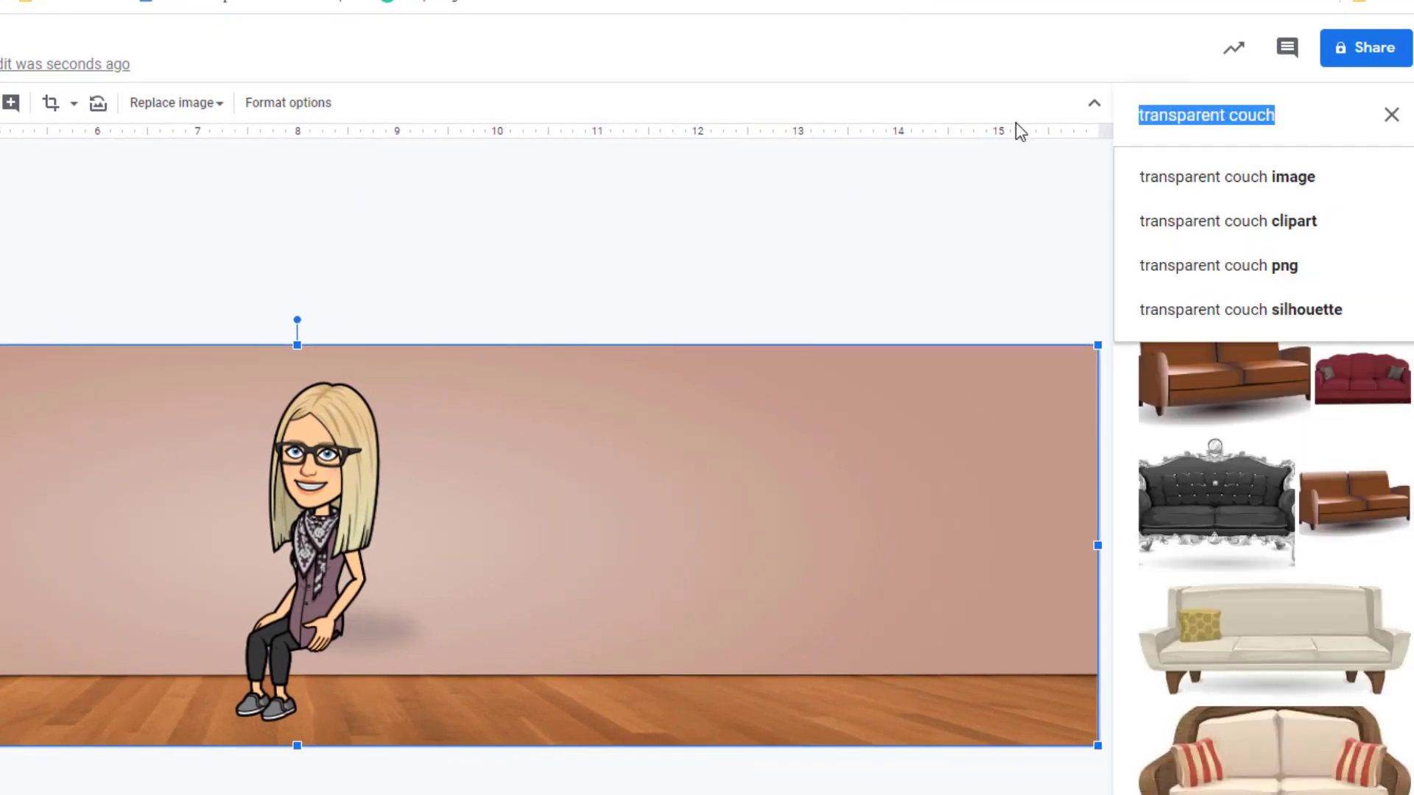
type("transparent ")
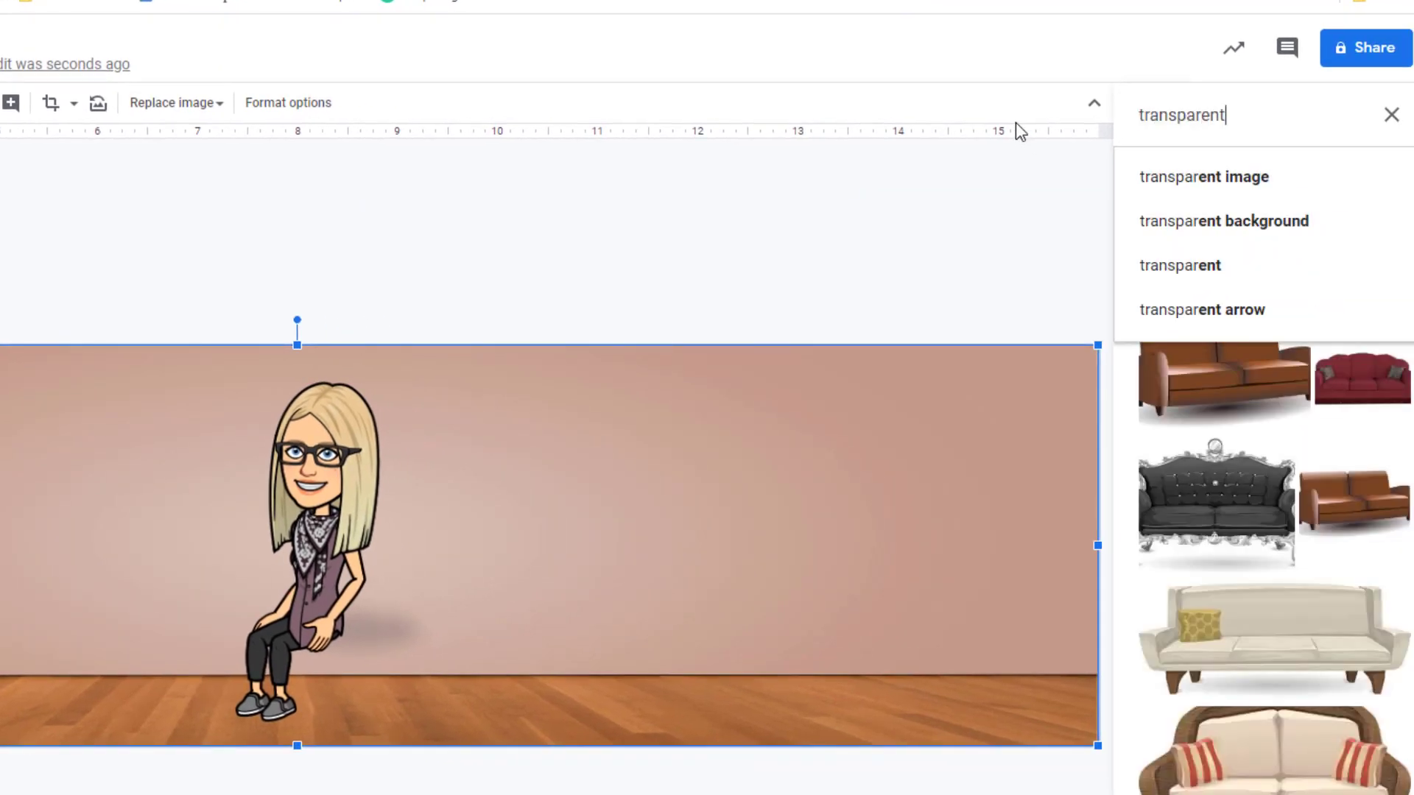
type("couch")
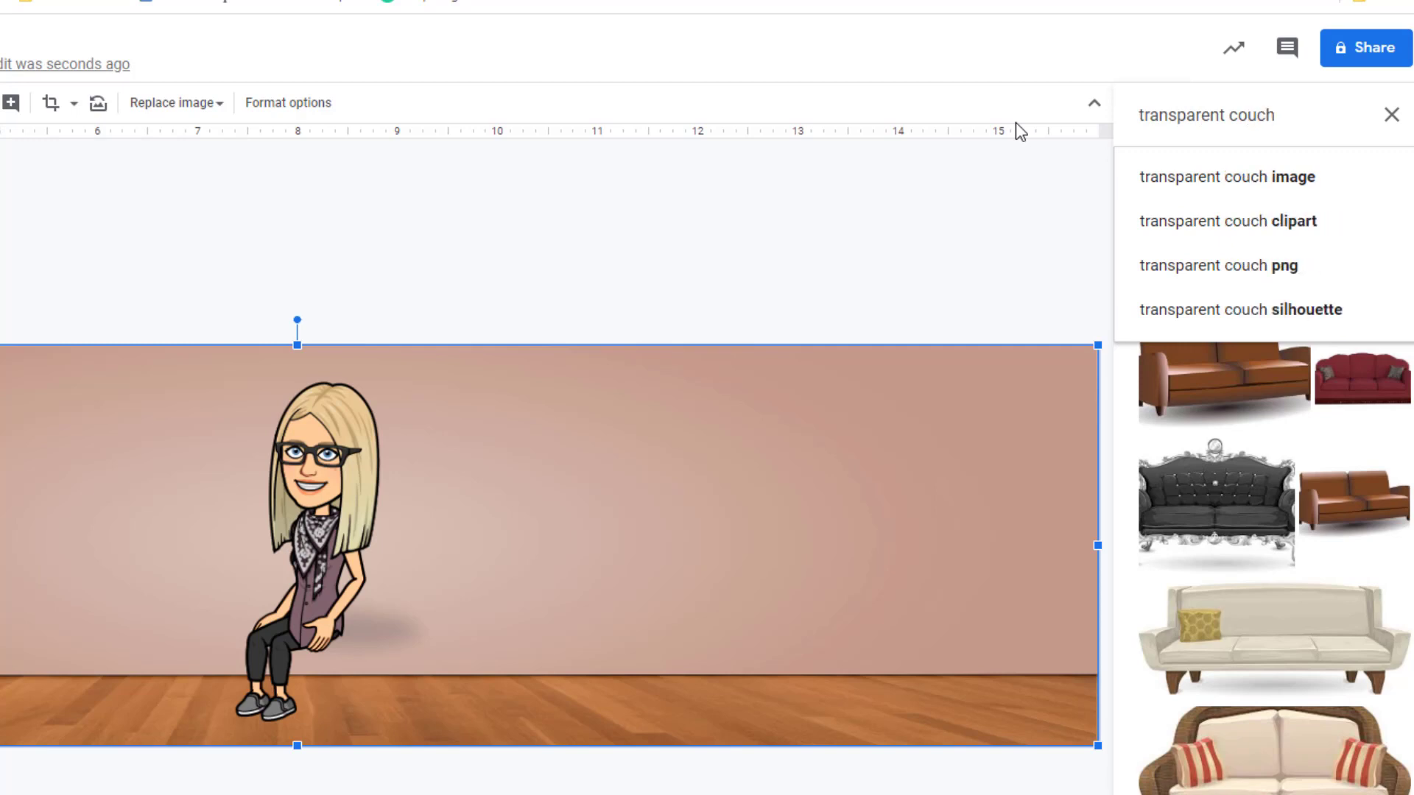
key("Return")
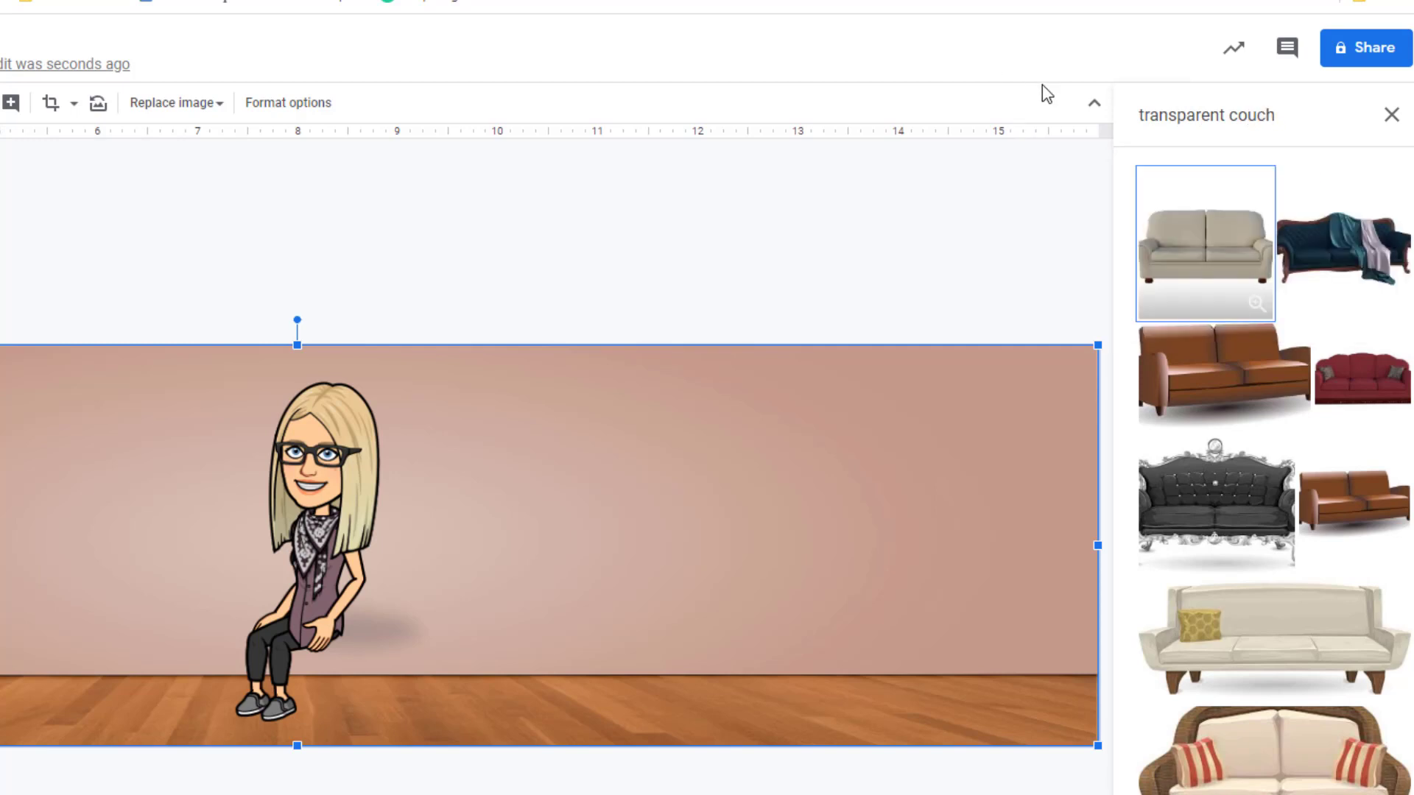
- Find the orange and yellow couch among the image results and insert it into the drawing
scroll(1331, 364, "down", 10)
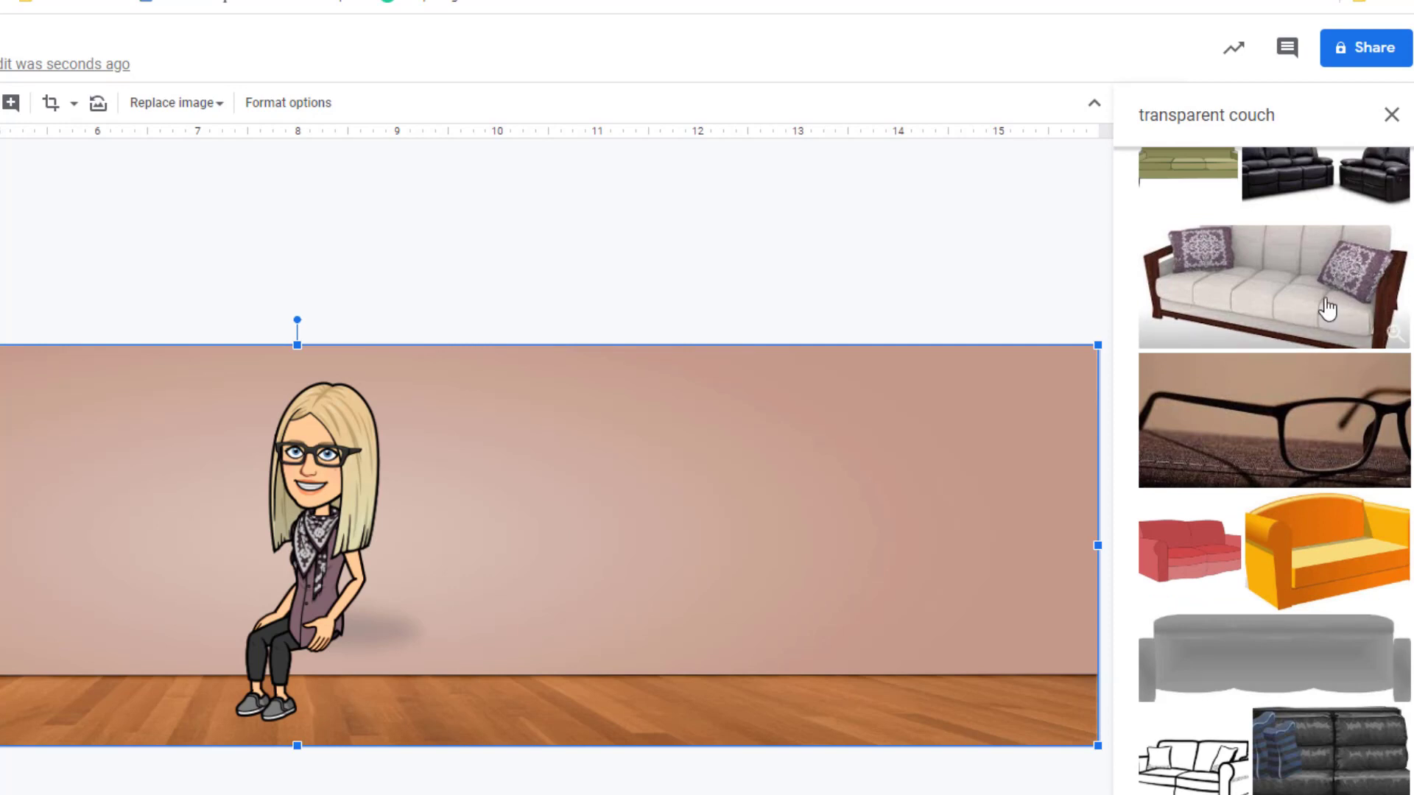
scroll(1298, 388, "down", 8)
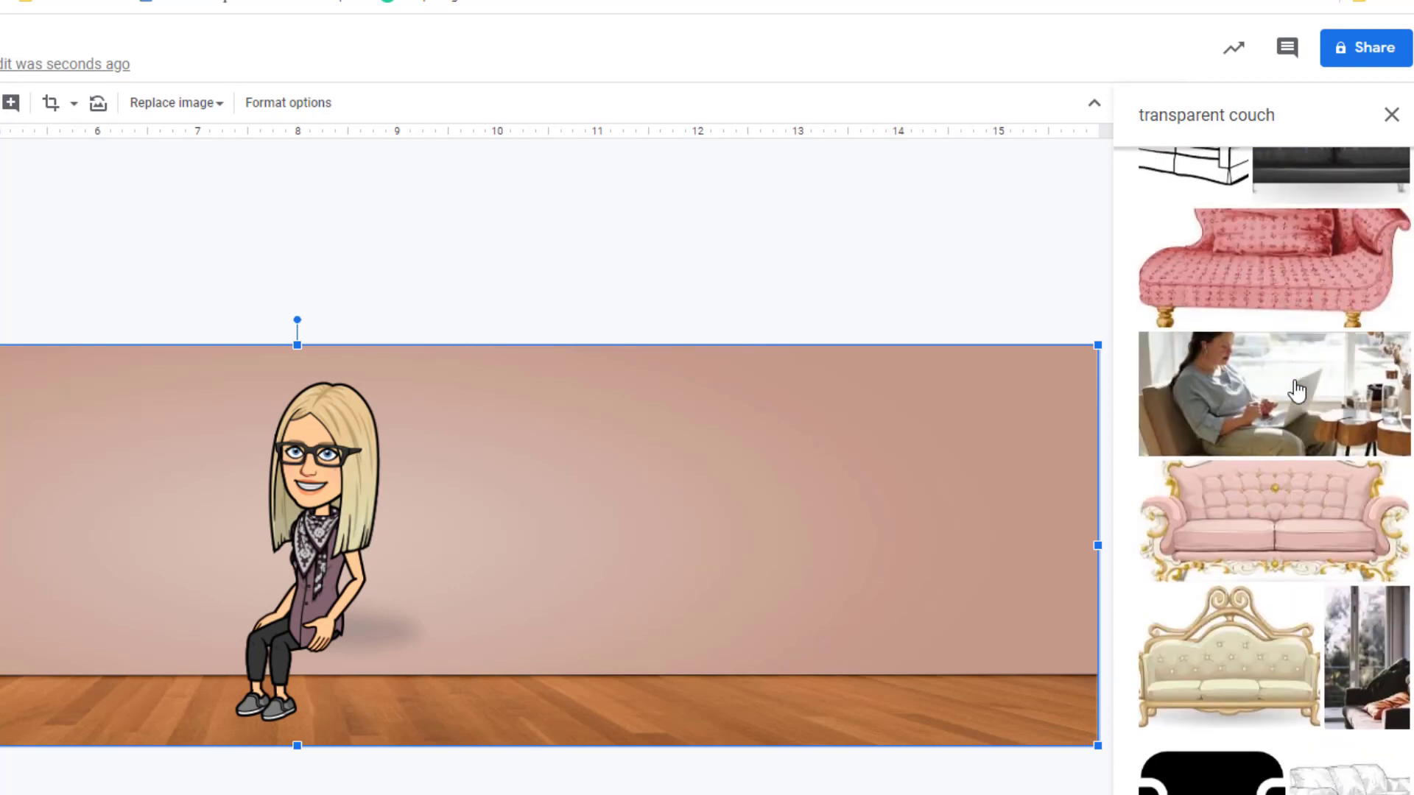
scroll(1296, 388, "up", 5)
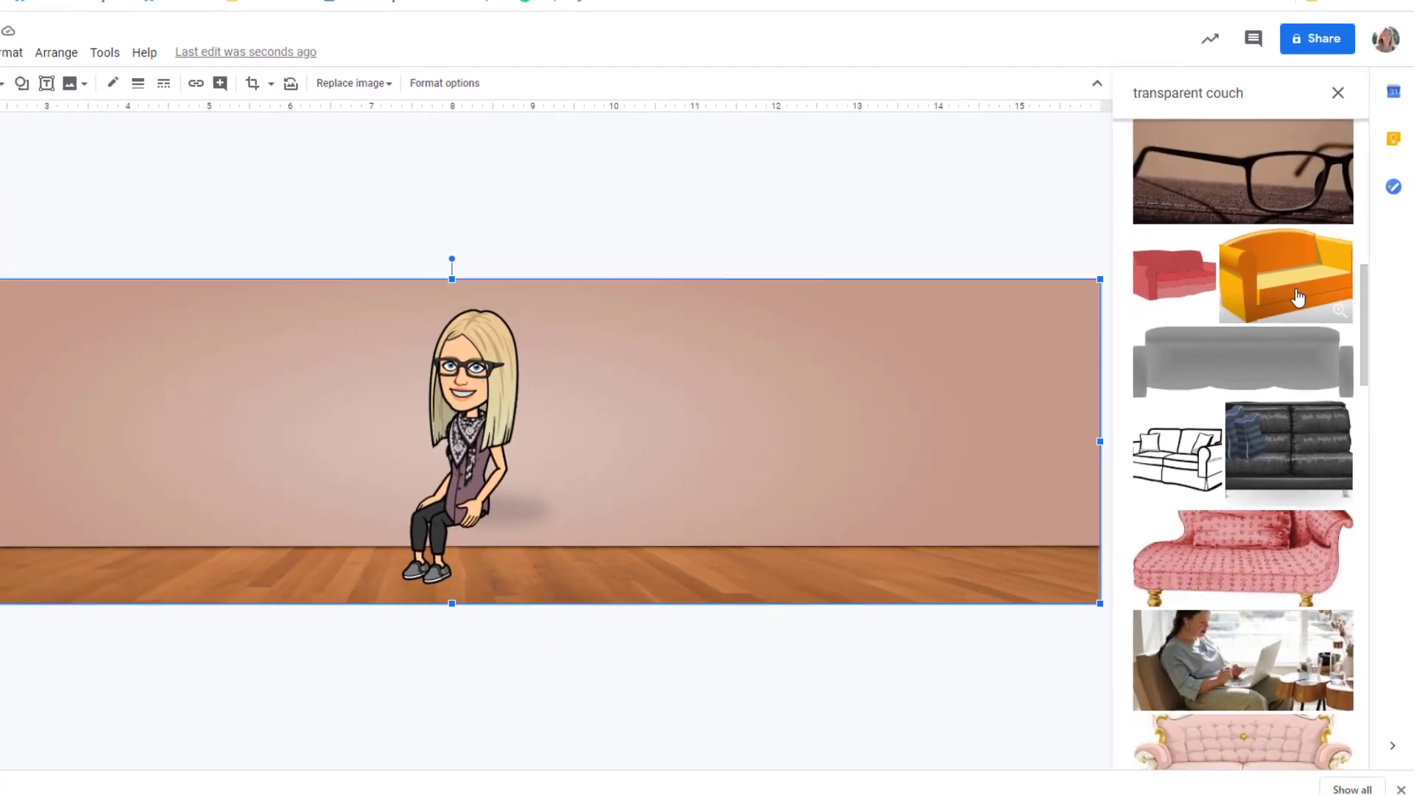
scroll(1343, 362, "up", 5)
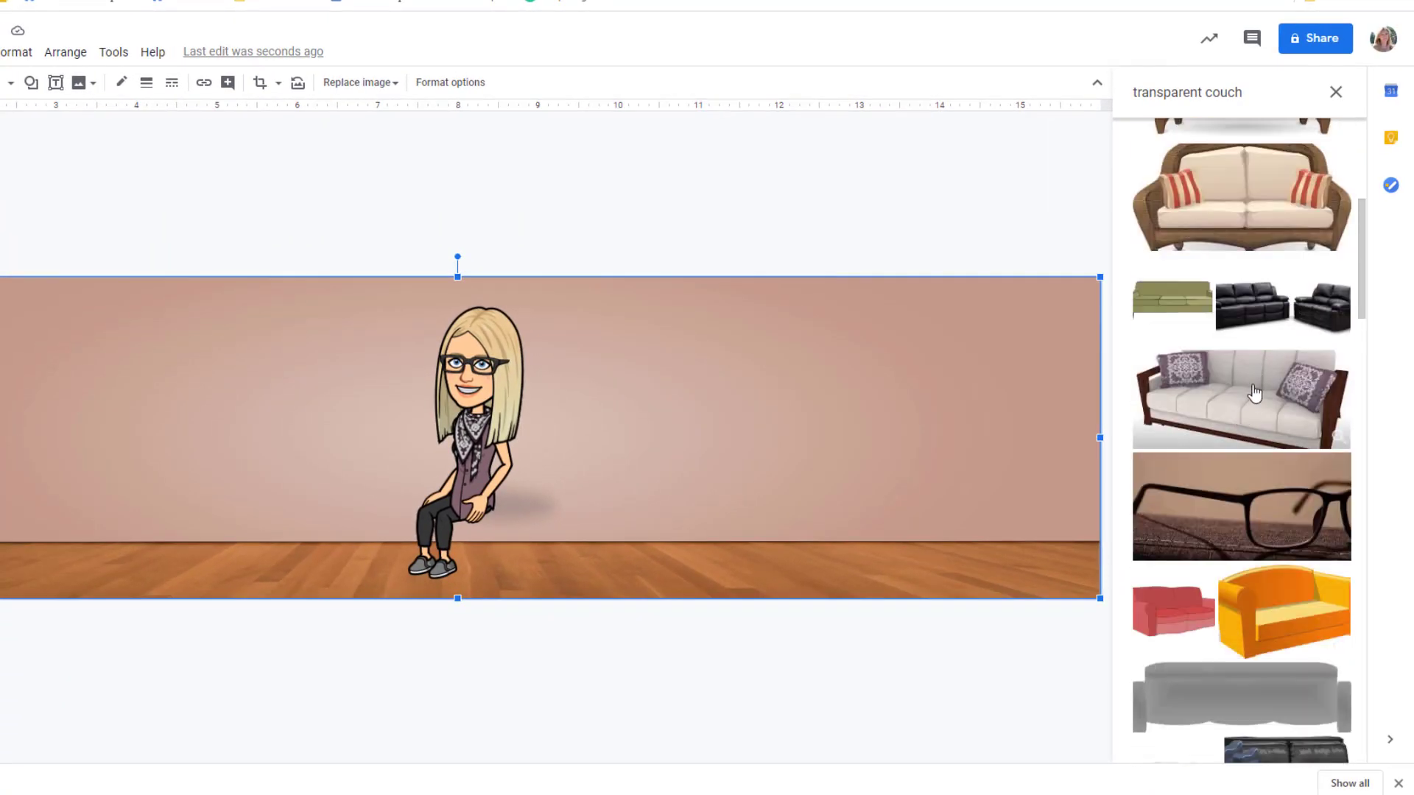
scroll(1254, 390, "down", 2)
scroll(1254, 390, "down", 2)
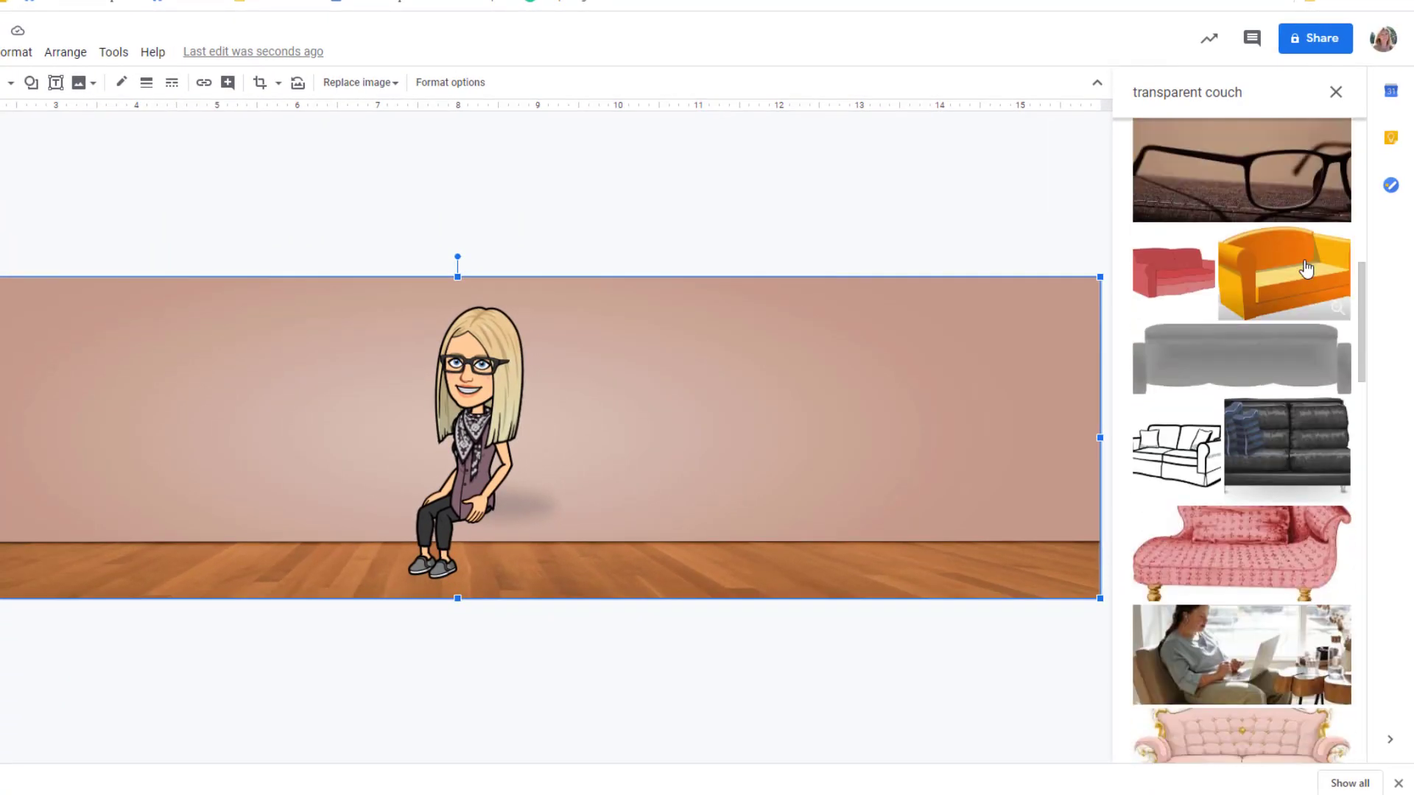
left_click(1306, 269)
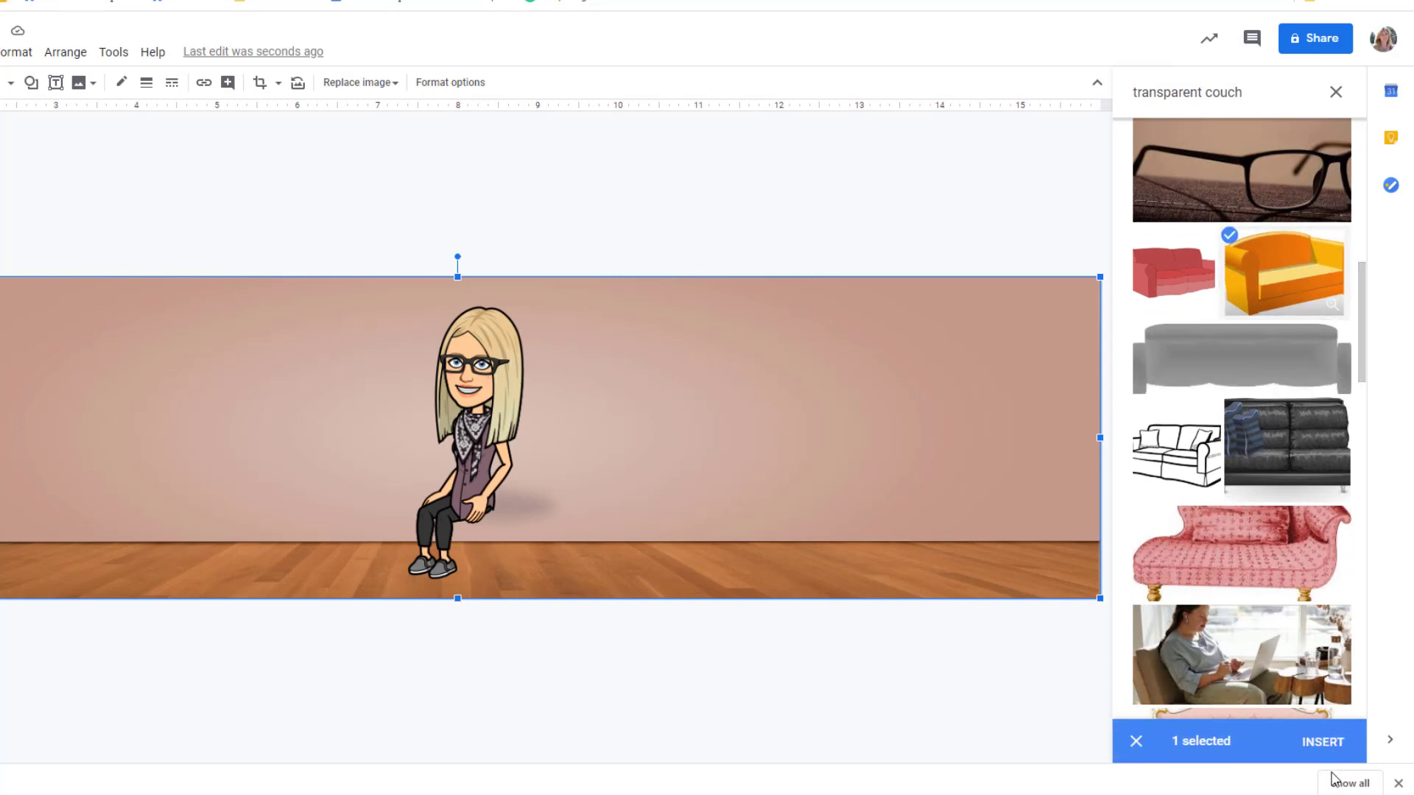
left_click(1331, 744)
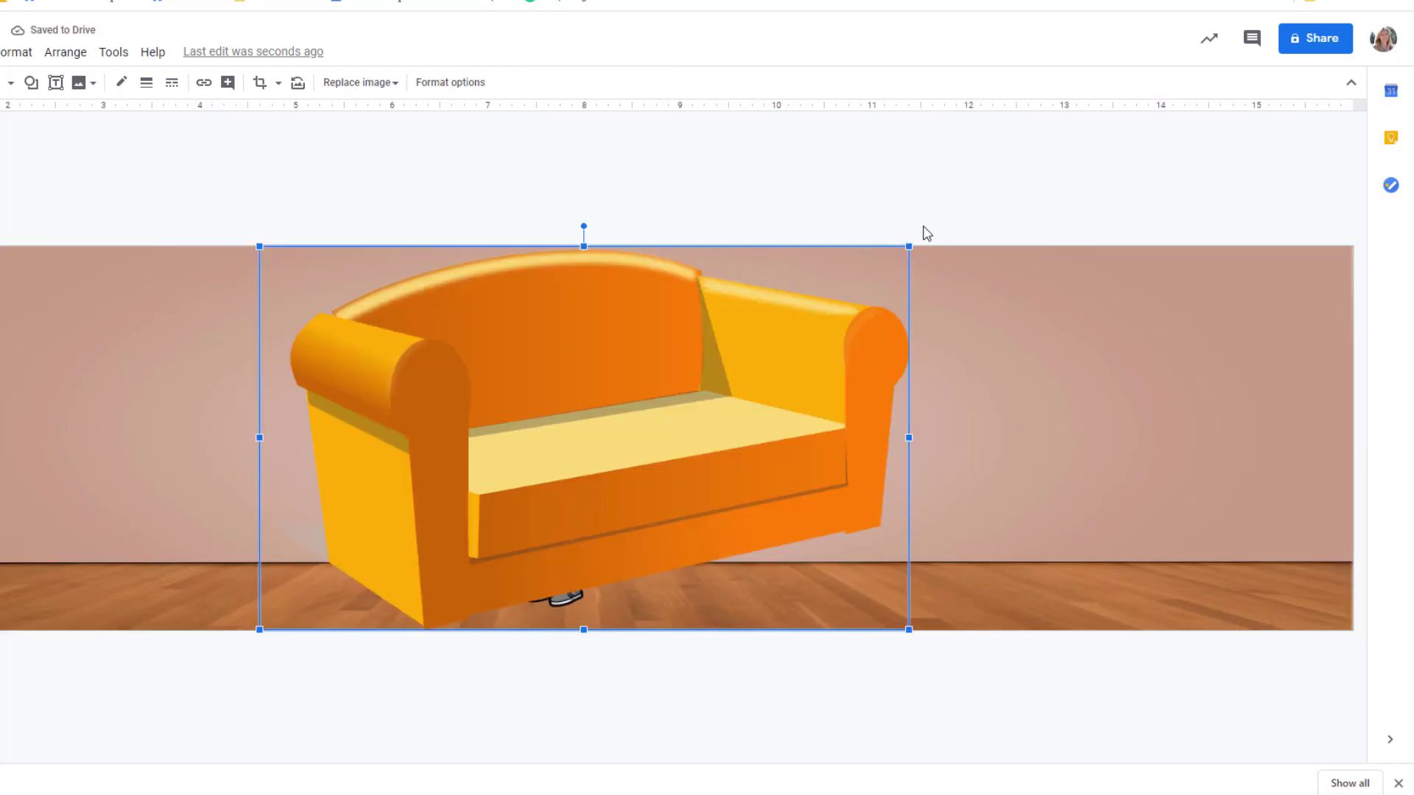
- Shrink the inserted couch proportionally and move it toward the left end of the banner
left_click_drag(909, 245, 712, 362)
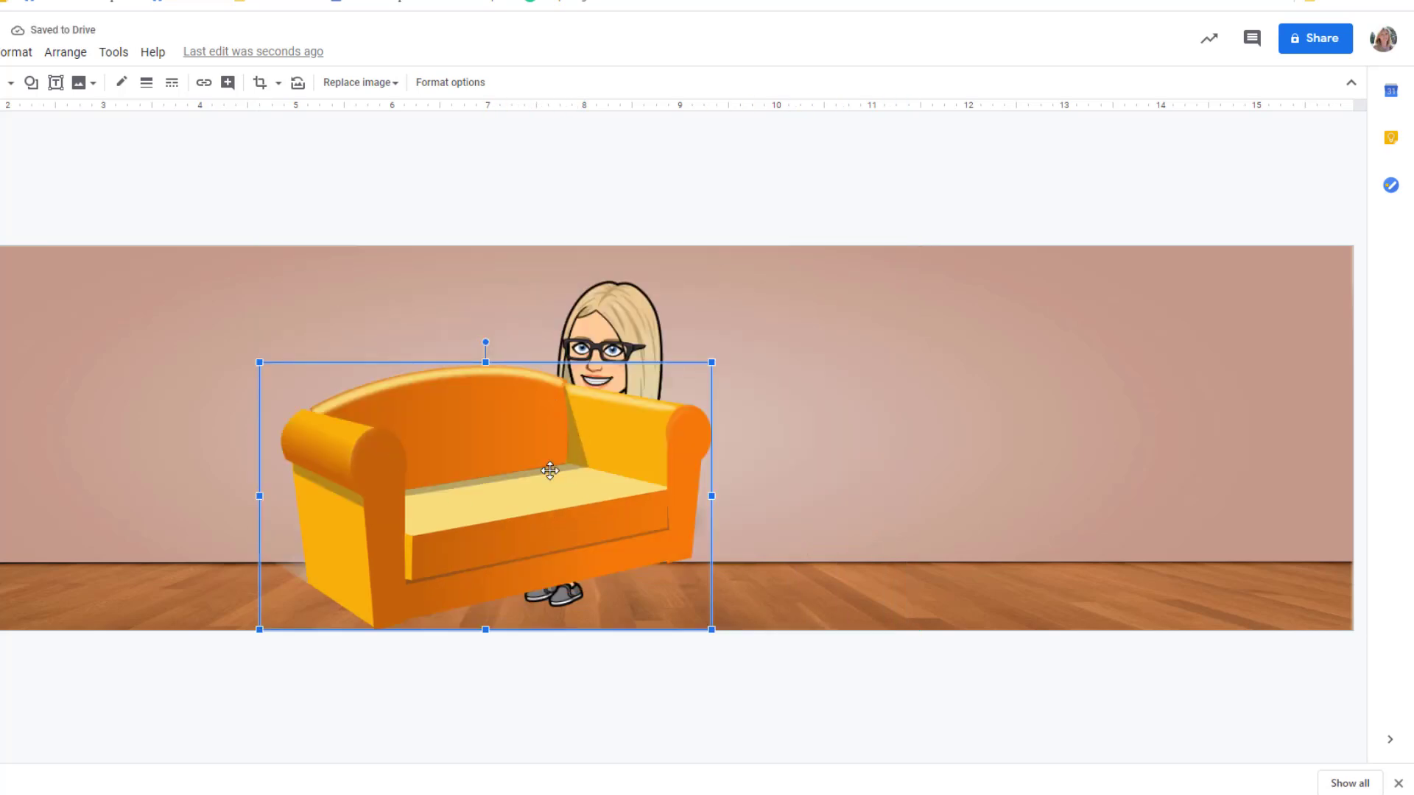
left_click_drag(505, 483, 161, 463)
- Try tilting the couch slightly clockwise, and undo the rotation
left_click_drag(340, 315, 329, 336)
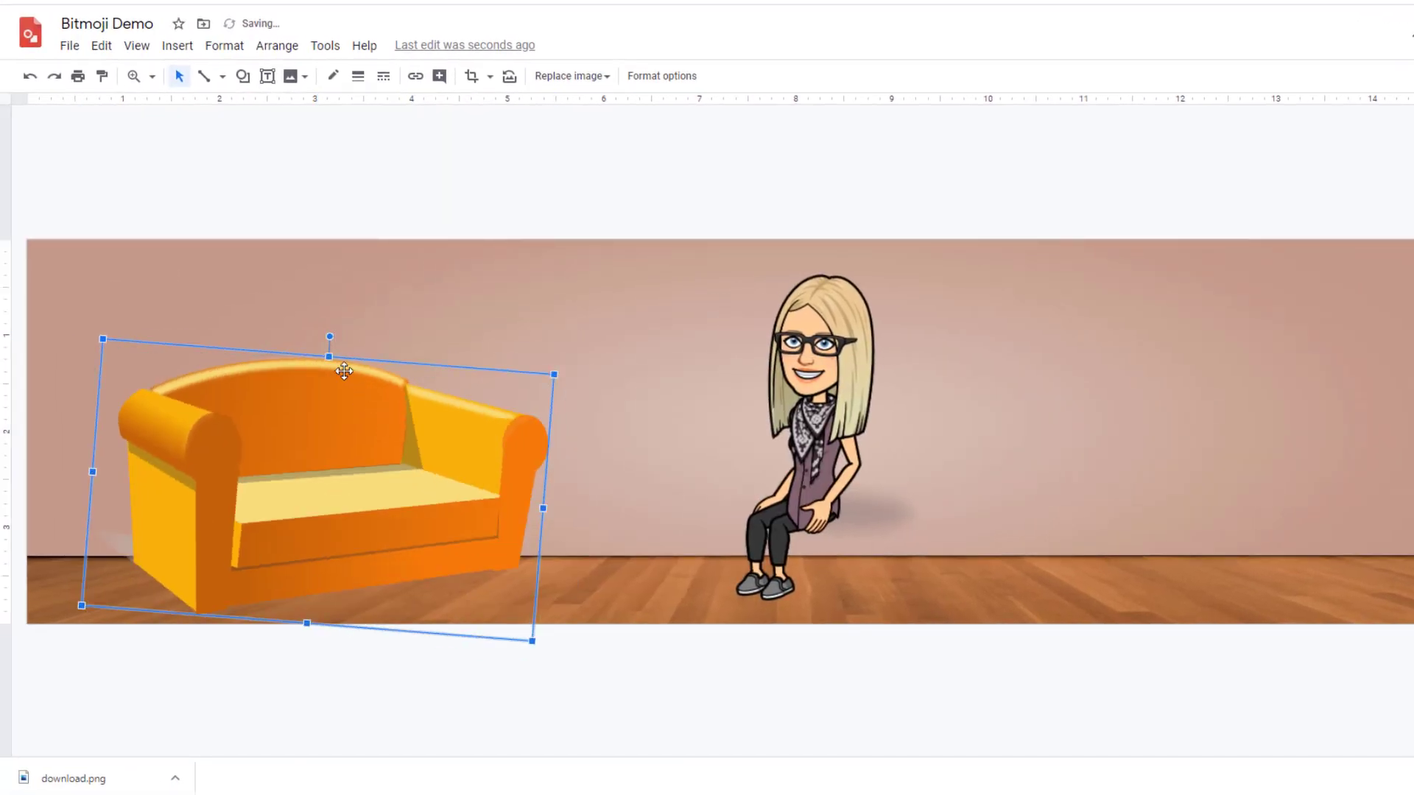
key("ctrl+z")
key("ctrl+z")
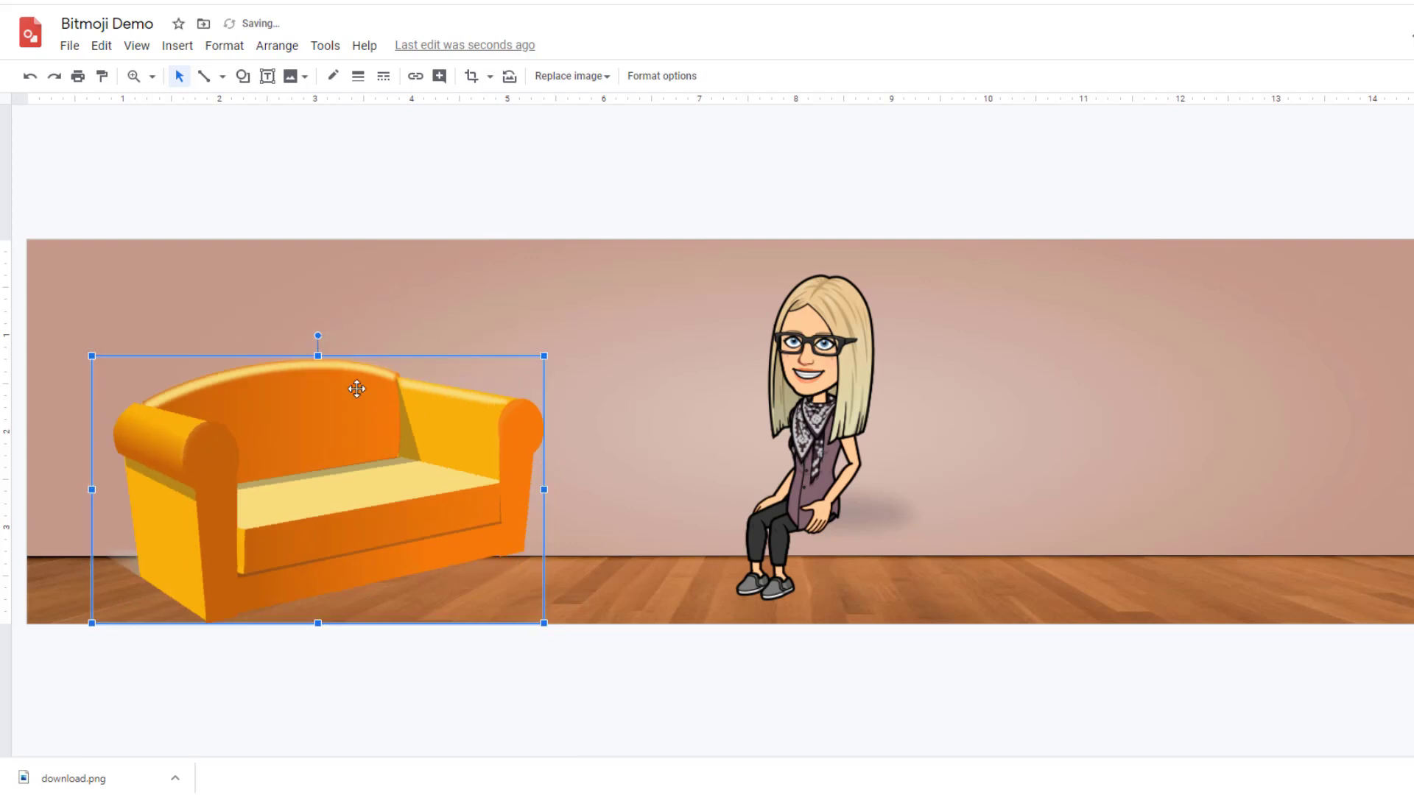
- Shift the couch closer to the banner's left edge and place the Bitmoji just beyond its right arm
left_click_drag(399, 500, 358, 493)
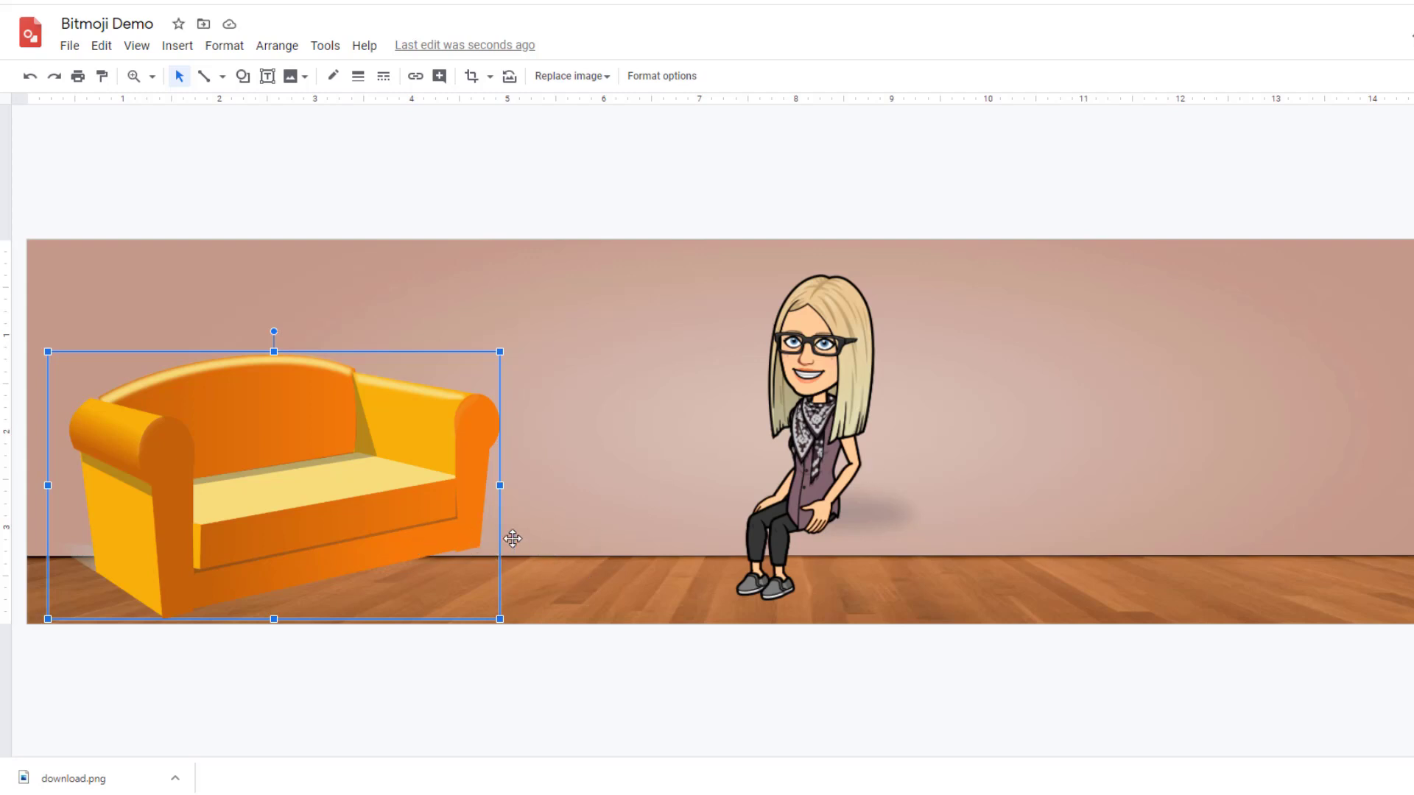
left_click_drag(787, 457, 447, 445)
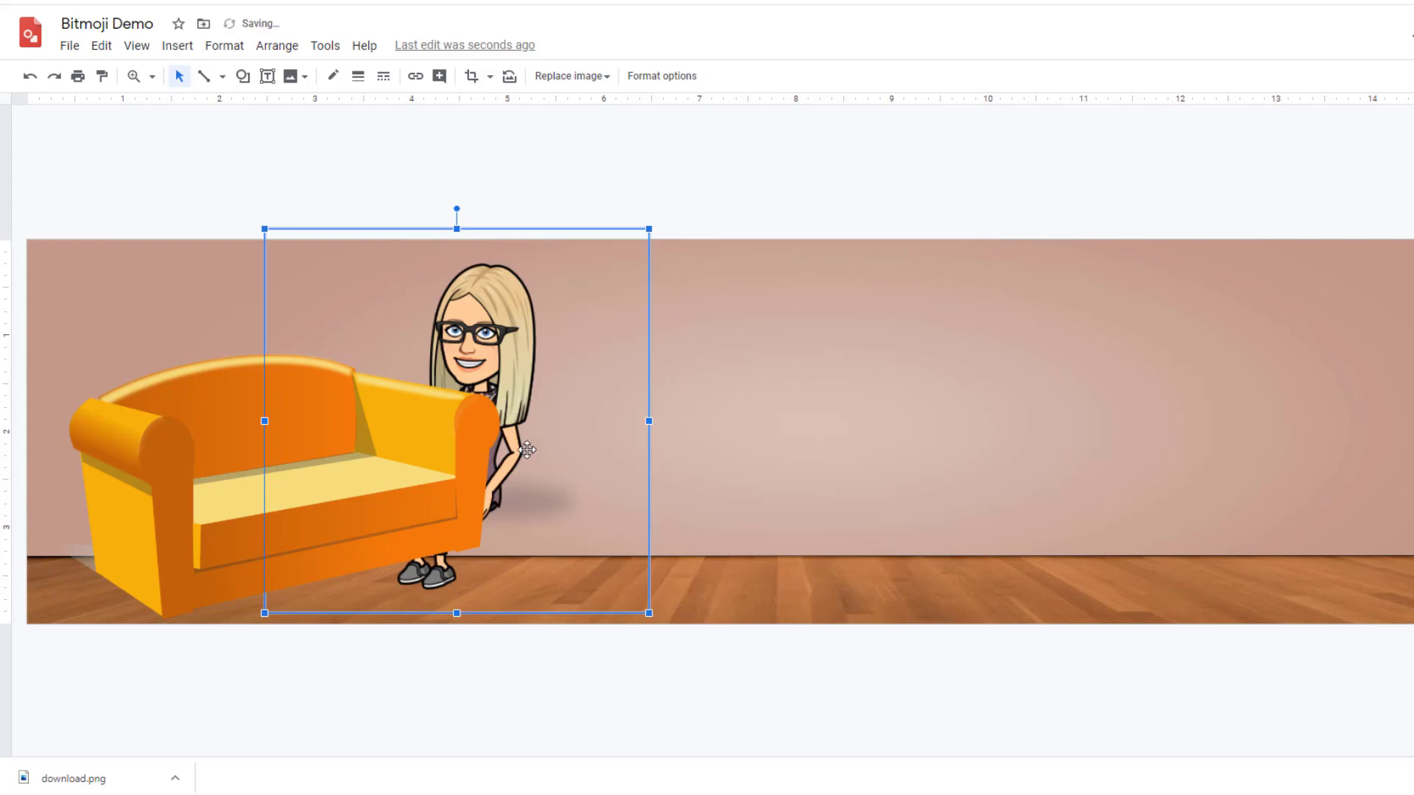
left_click_drag(501, 374, 608, 376)
- Try sending the couch to the back of the drawing, and undo the order change
left_click(265, 486)
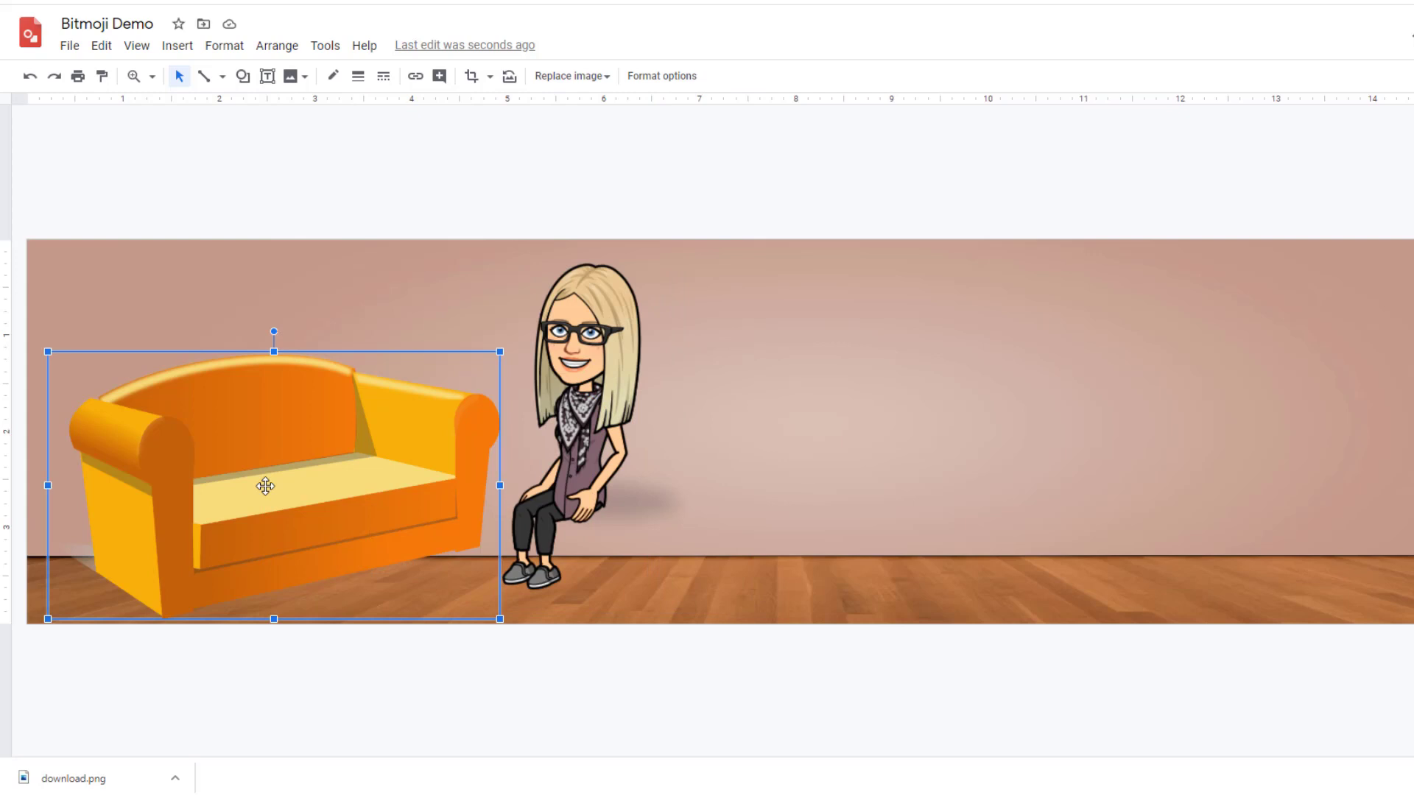
right_click(265, 486)
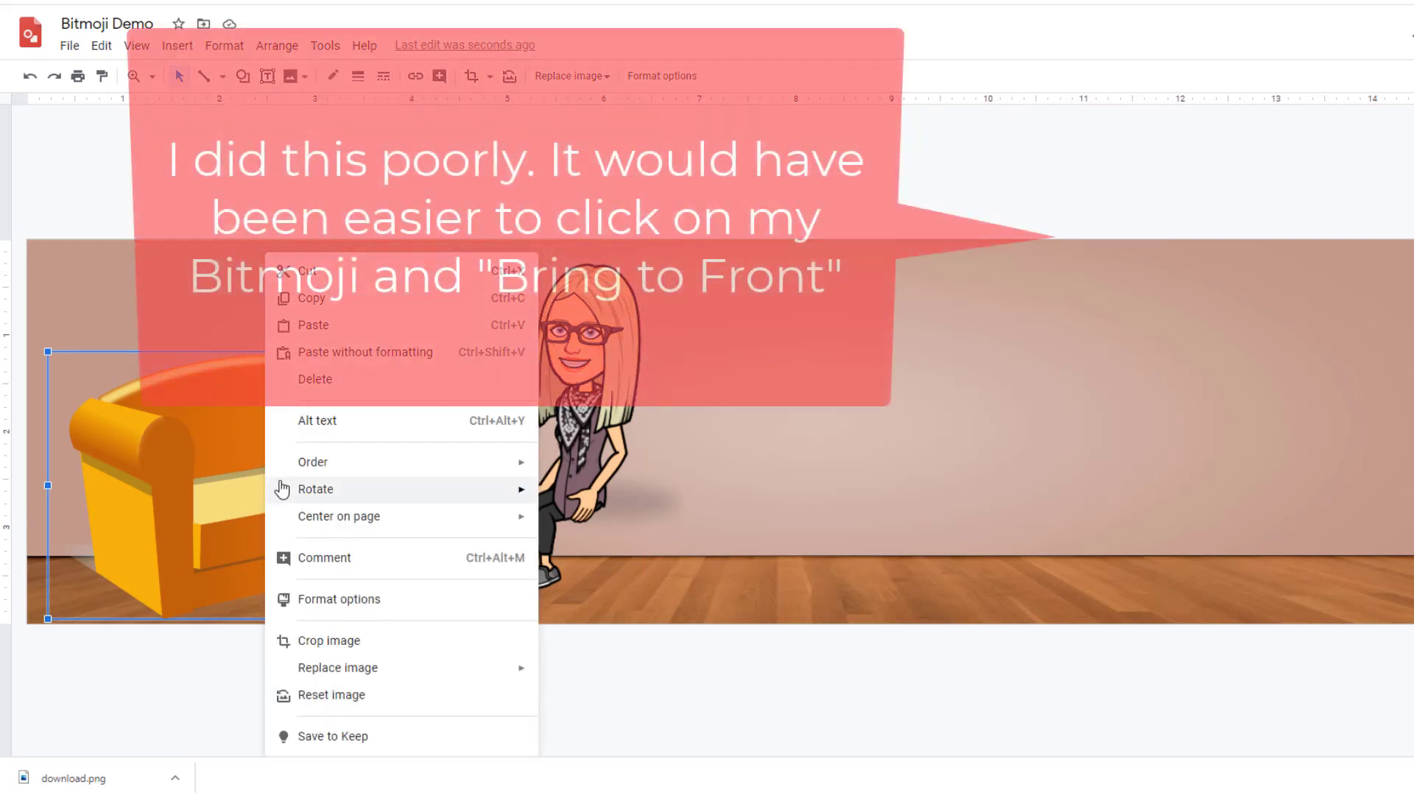
mouse_move(315, 470)
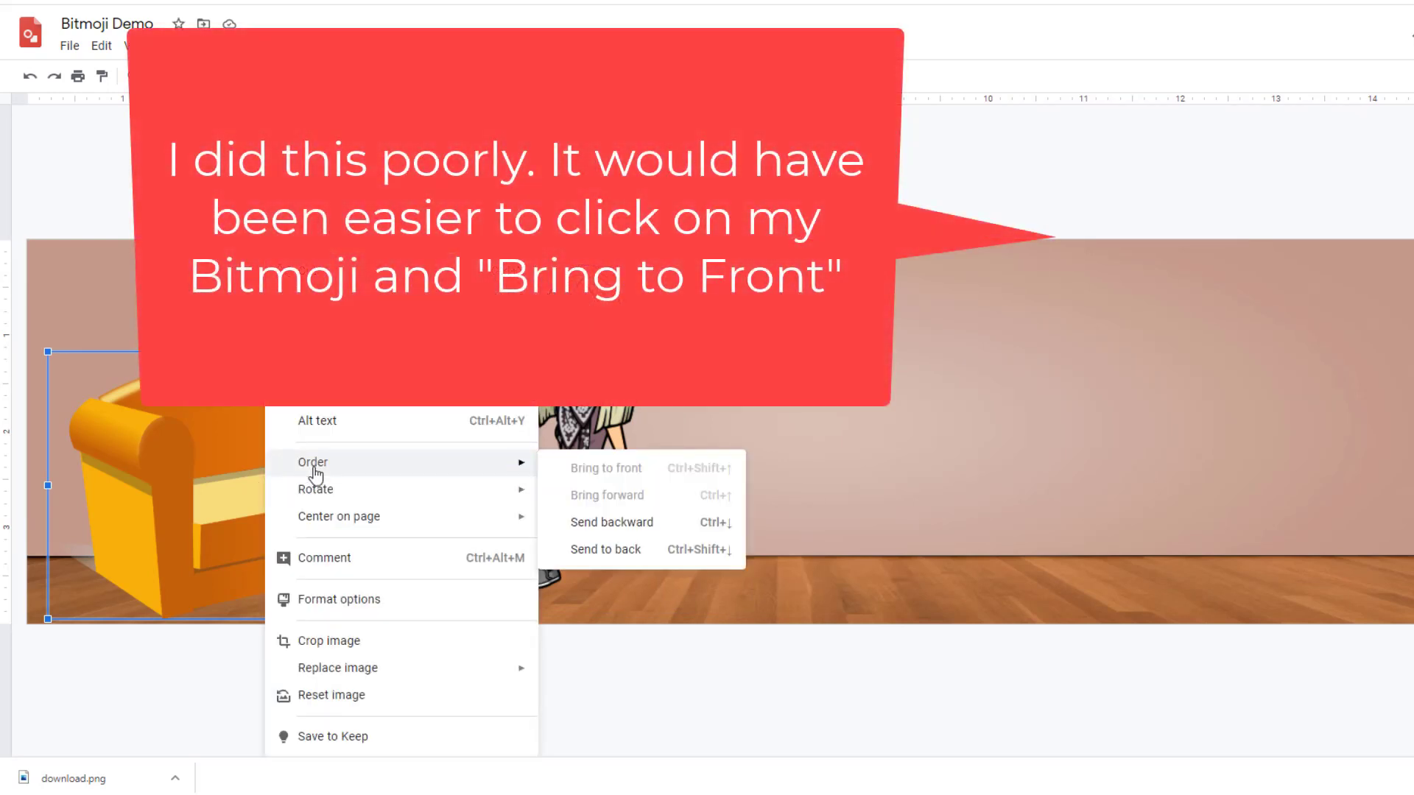
left_click(605, 551)
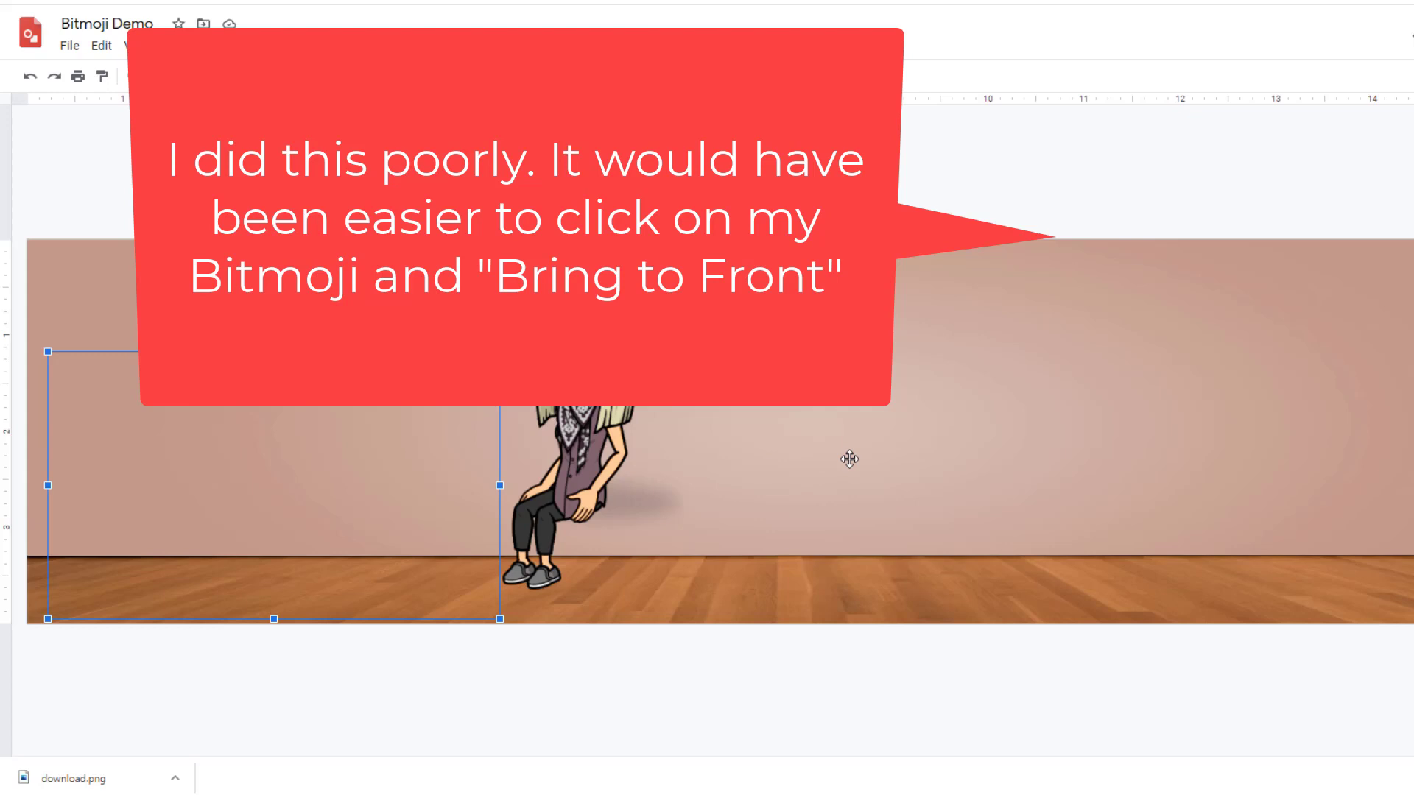
key("ctrl+z")
- Send the couch backward one level so that it lies behind the Bitmoji
right_click(369, 489)
mouse_move(426, 486)
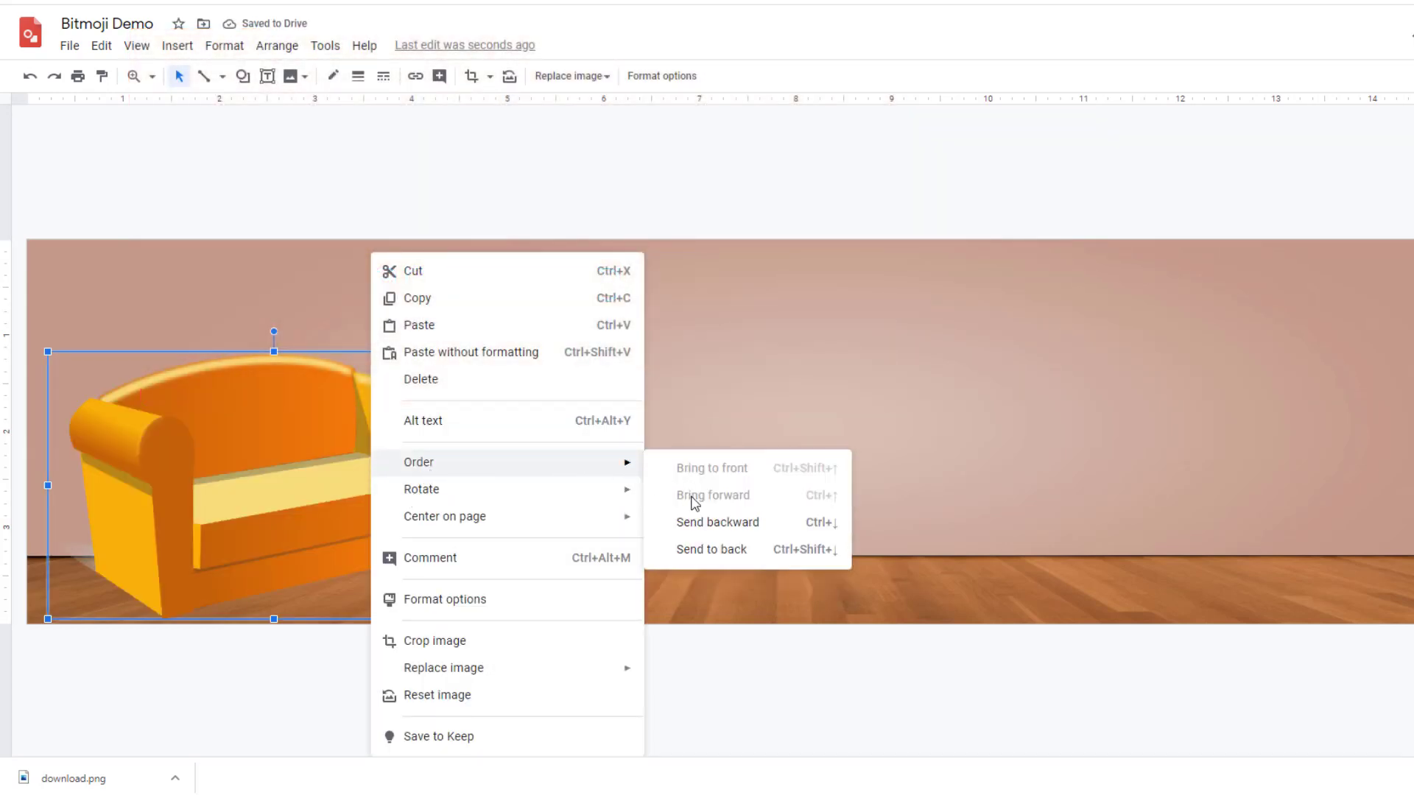
left_click(704, 528)
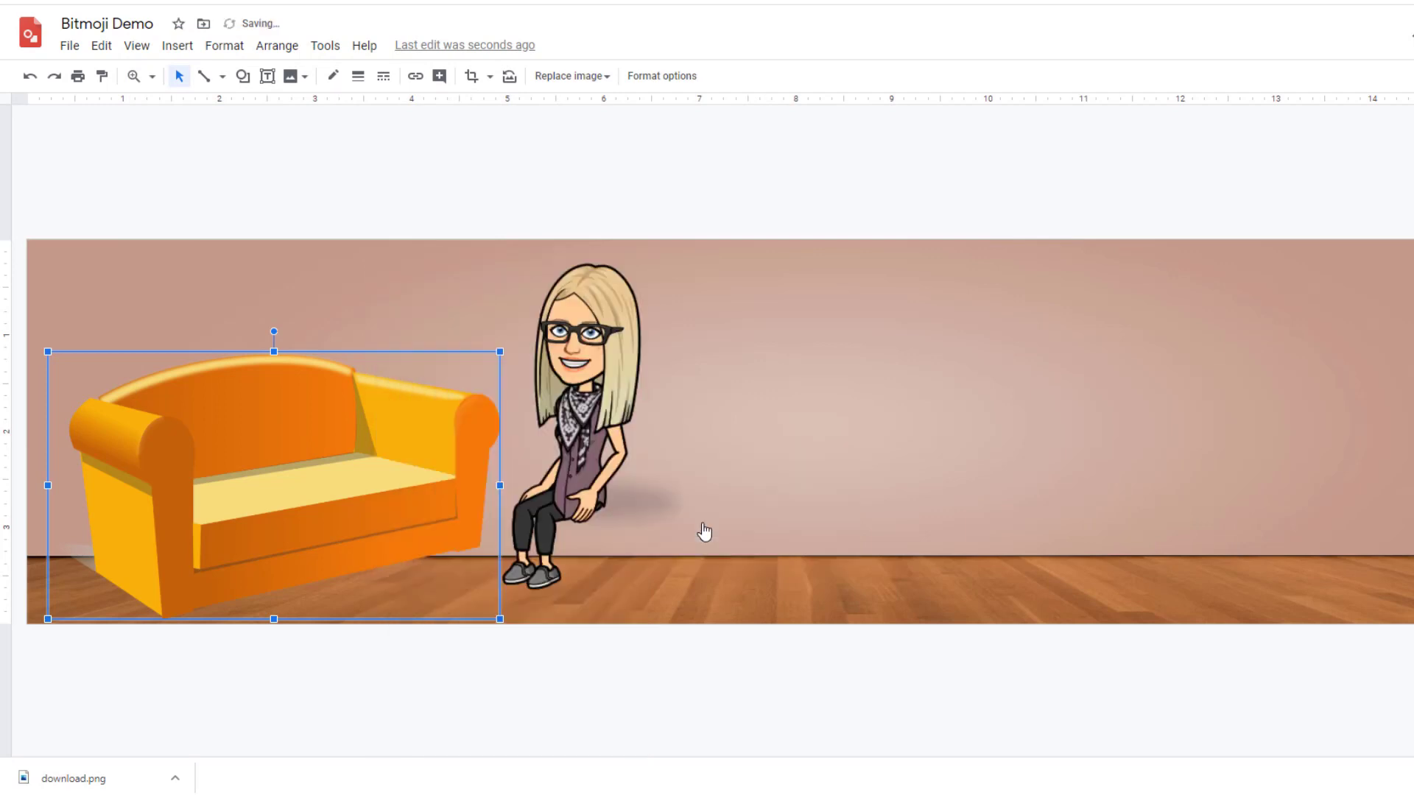
- Move the Bitmoji onto the couch so it sits on the right half of the seat
left_click(586, 477)
left_click_drag(586, 478, 473, 483)
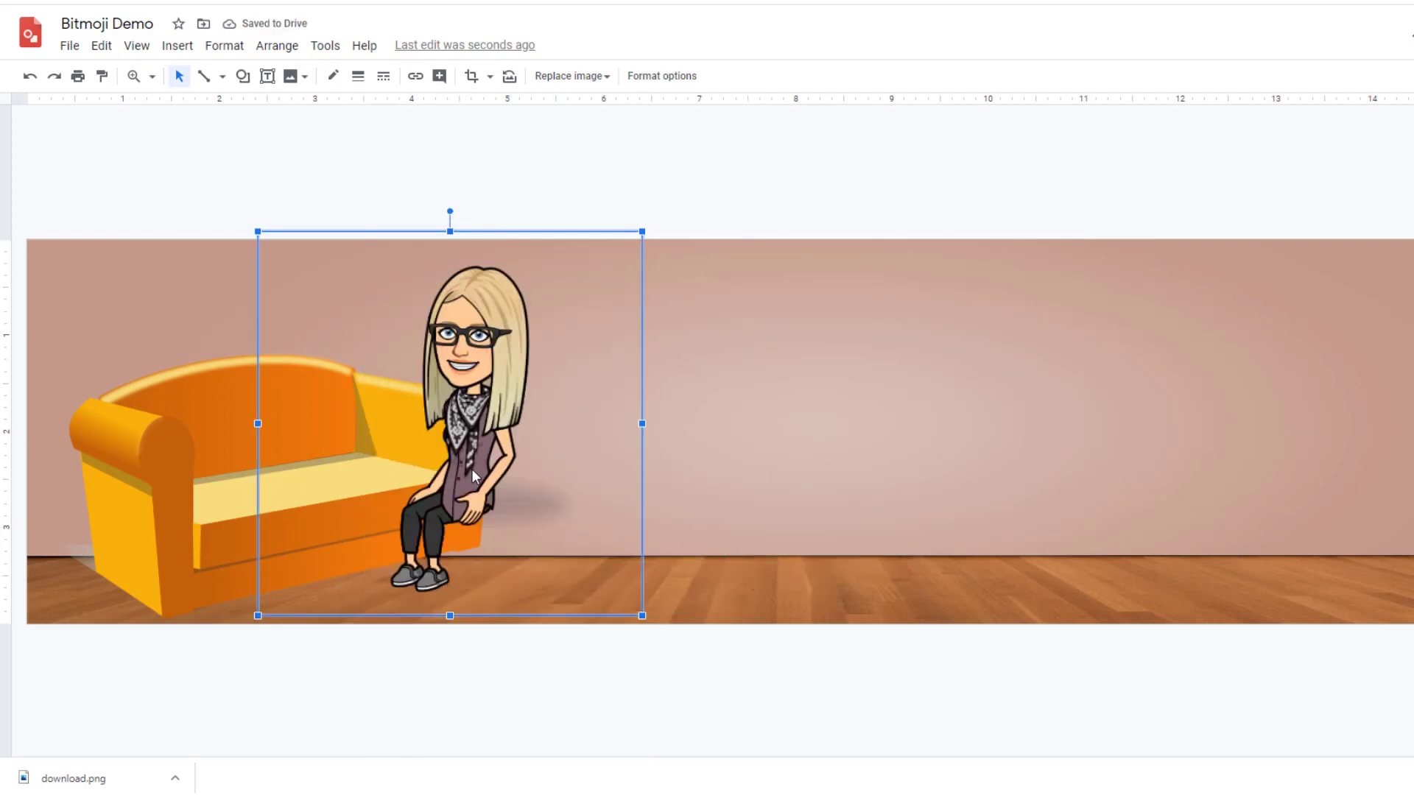
left_click_drag(472, 484, 384, 472)
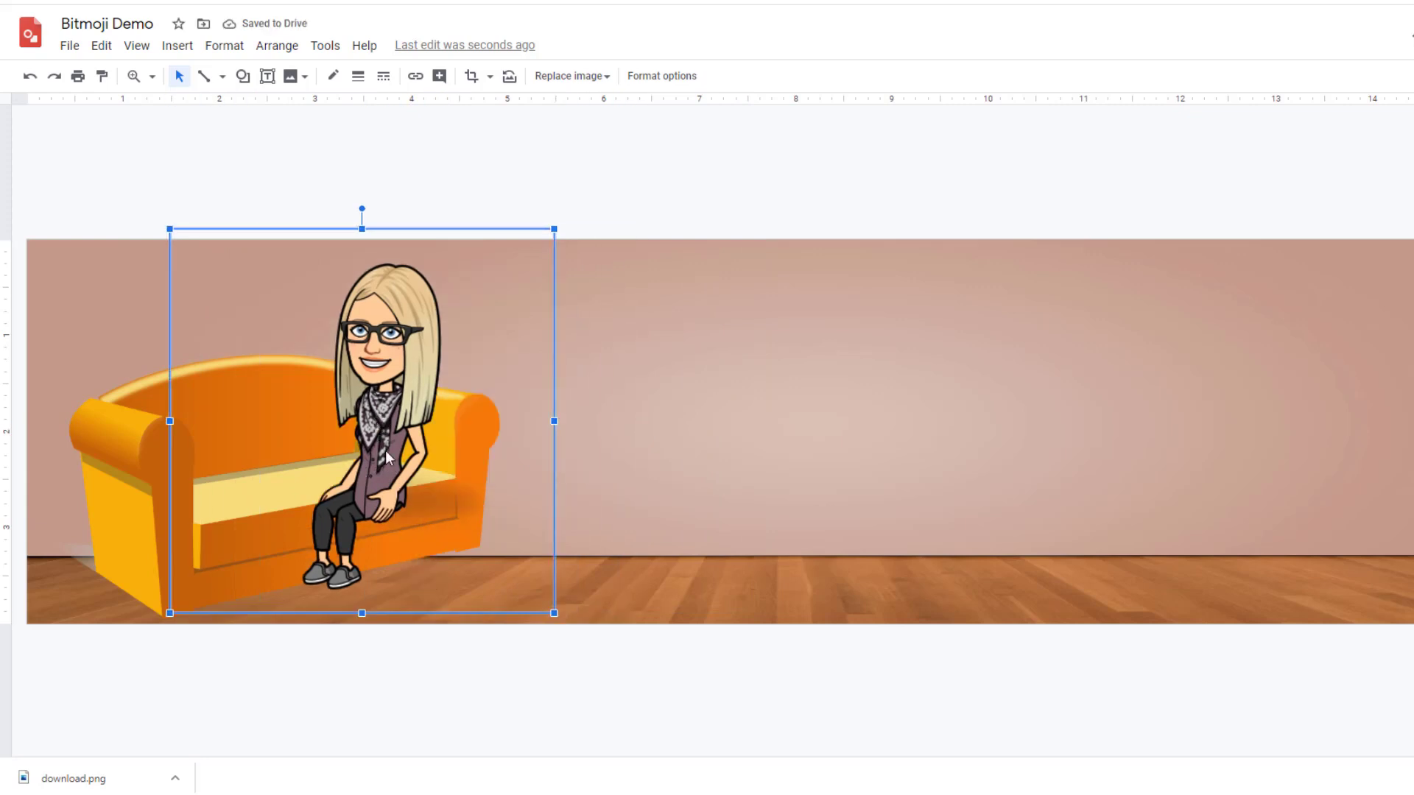
- Flip the Bitmoji horizontally and shift it left to the middle of the couch seat
right_click(384, 446)
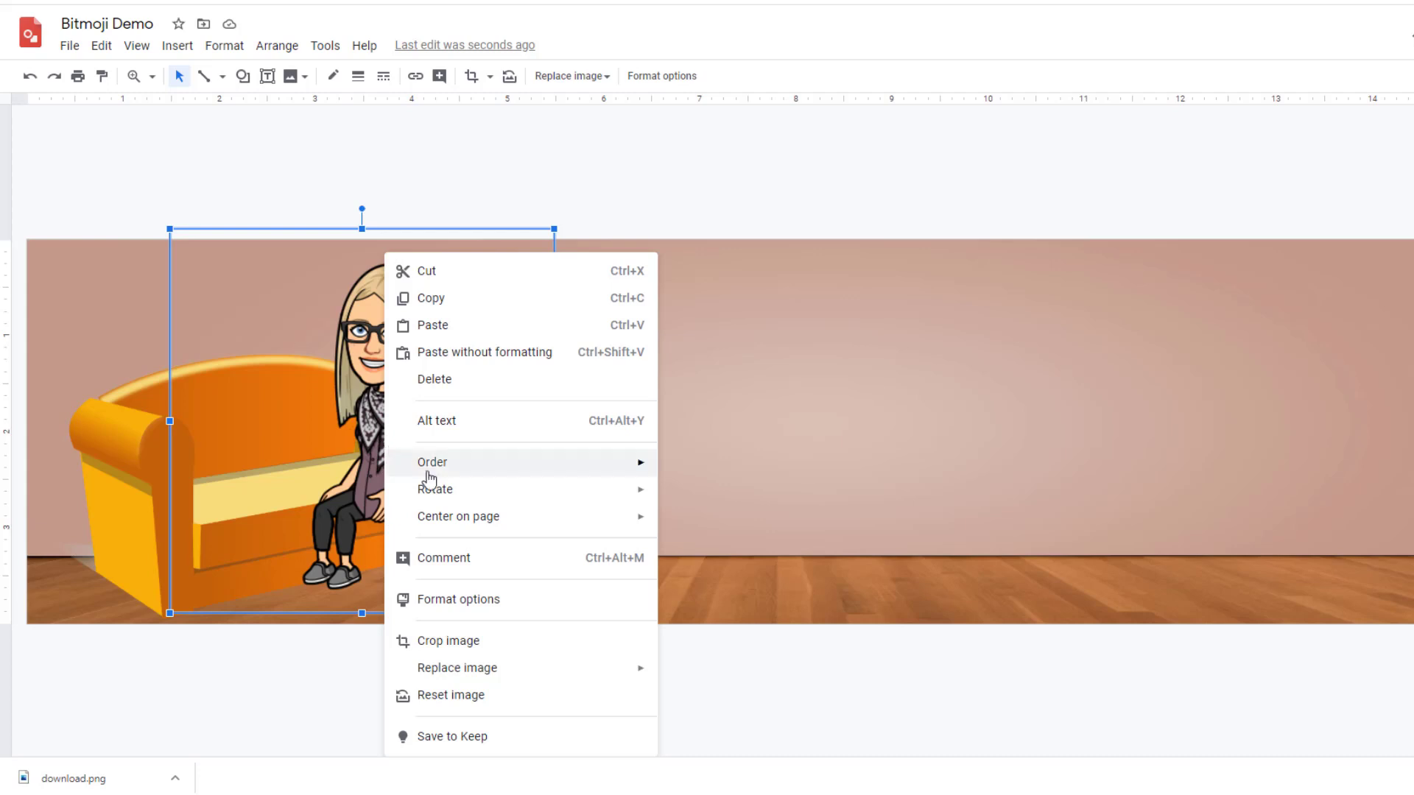
mouse_move(450, 493)
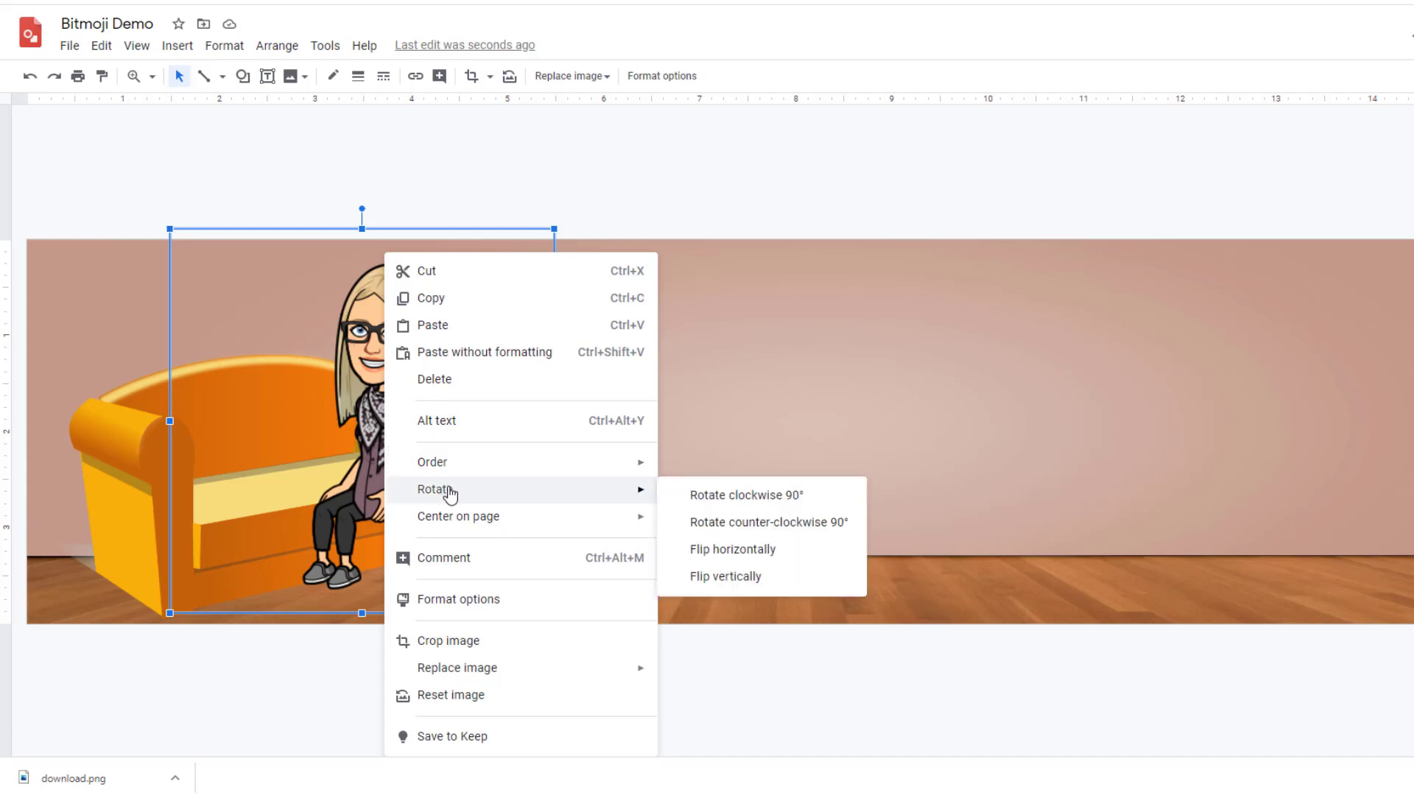
left_click(757, 550)
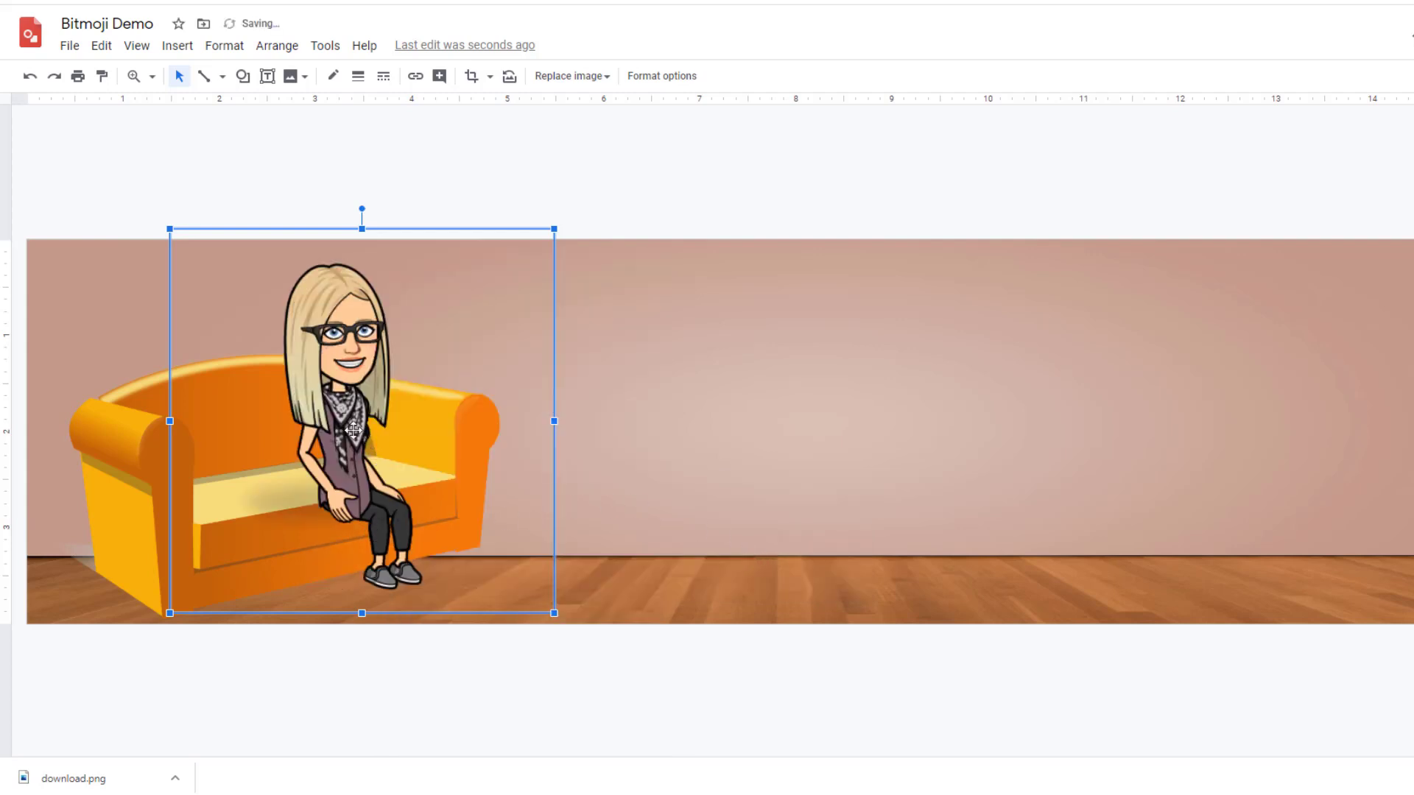
left_click_drag(349, 431, 295, 430)
left_click(686, 504)
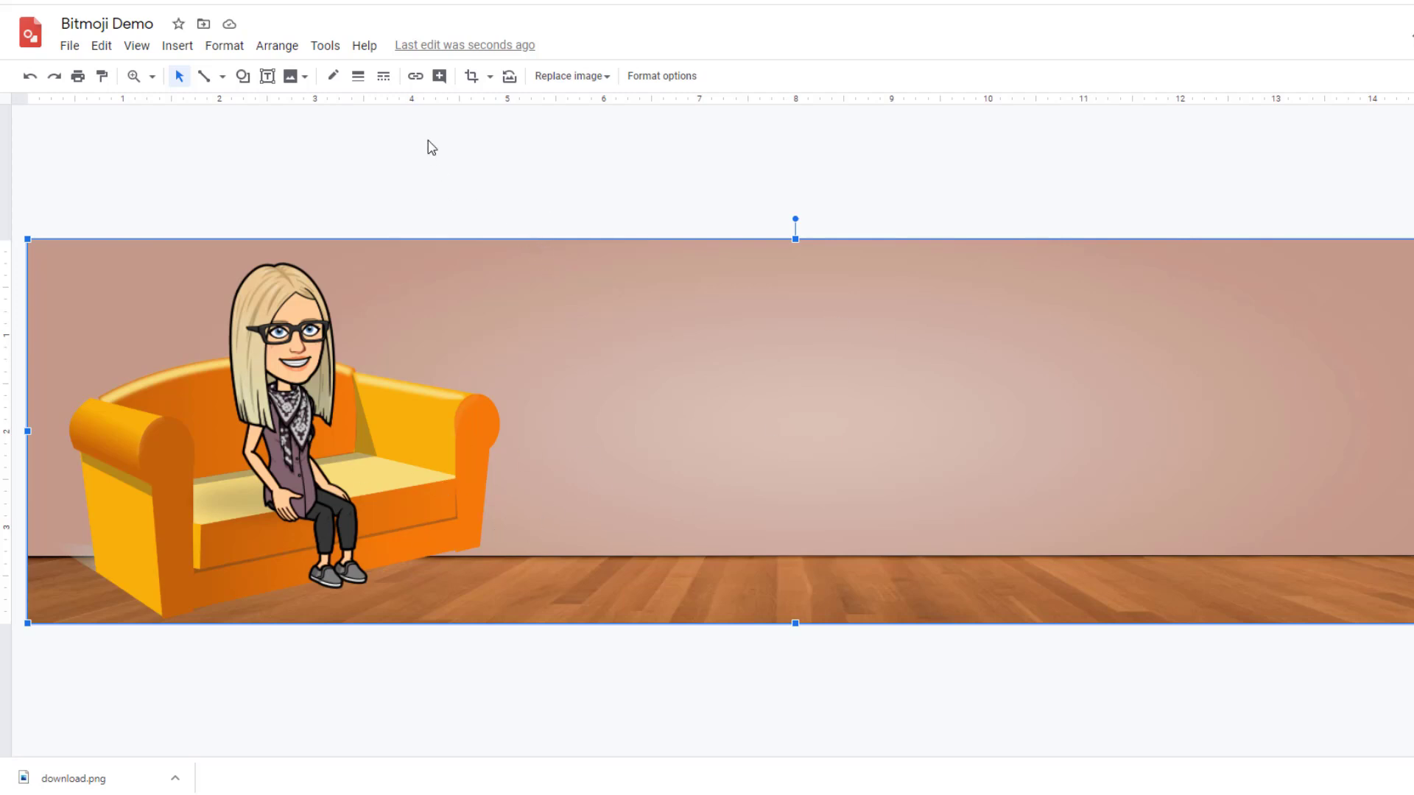
- Search the web for images with "table round" in place of "couch" and insert a round white pedestal table
left_click(290, 76)
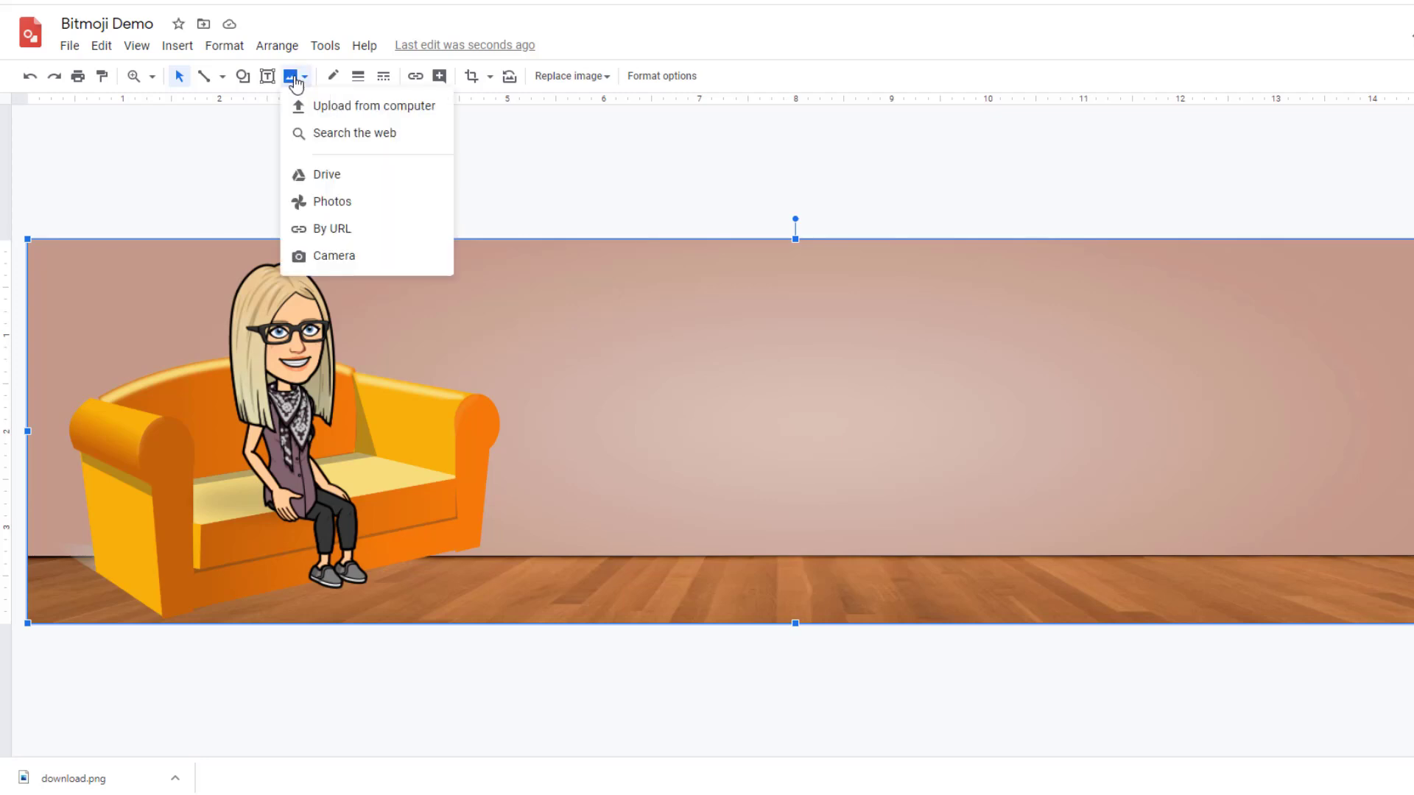
left_click(361, 134)
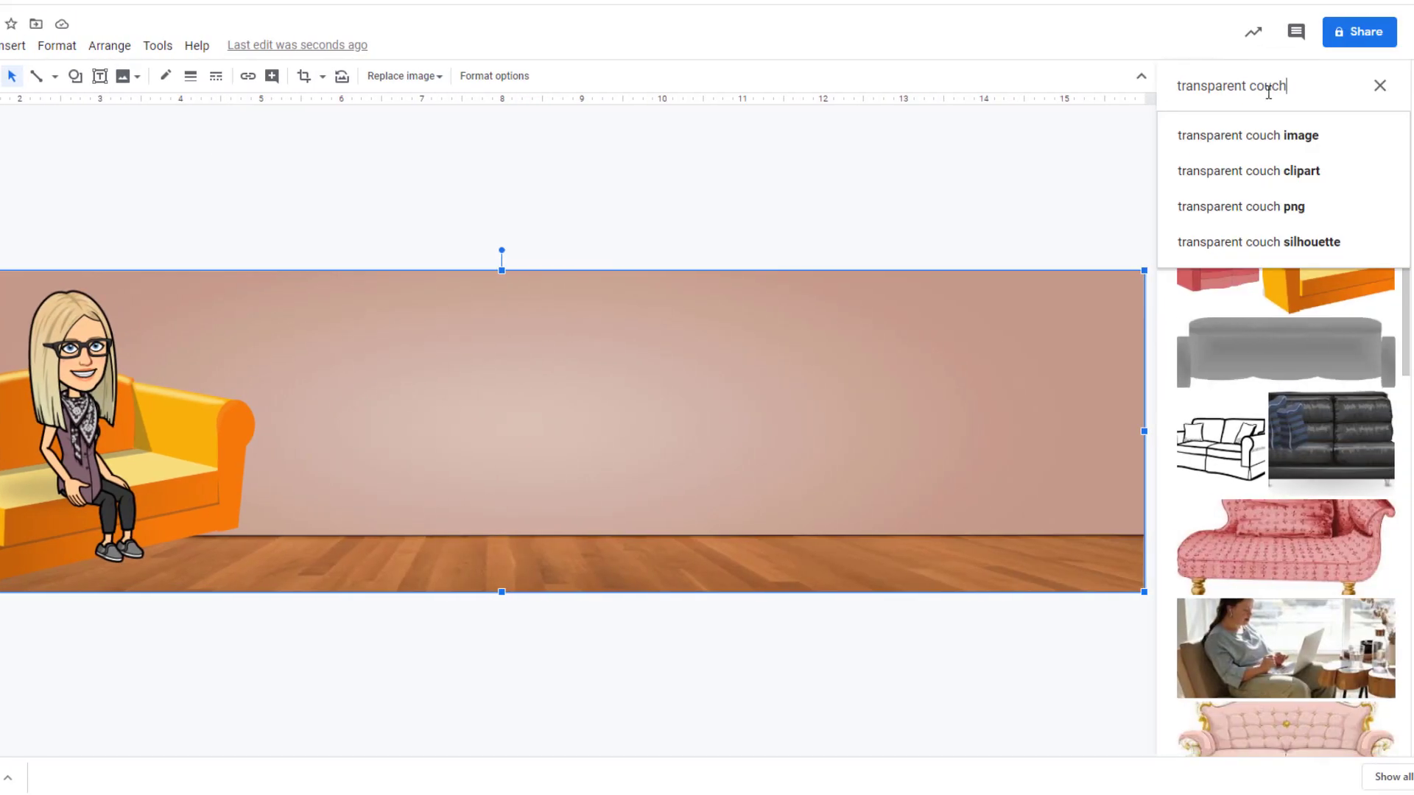
double_click(1268, 86)
type("table round")
key("Return")
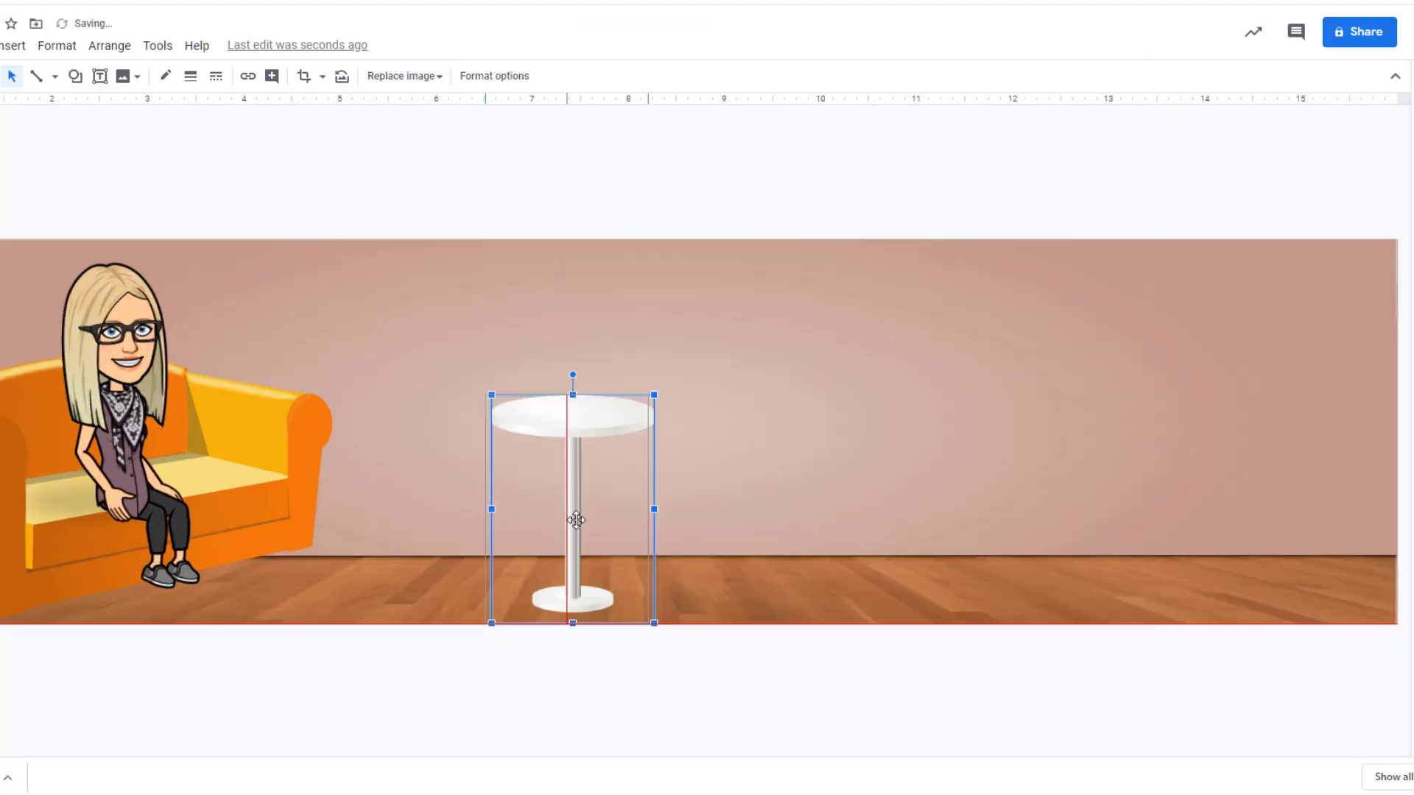
- Move the round table to the couch's right arm and adjust the stacking order of the table and wall background
left_click_drag(576, 521, 327, 468)
right_click(348, 360)
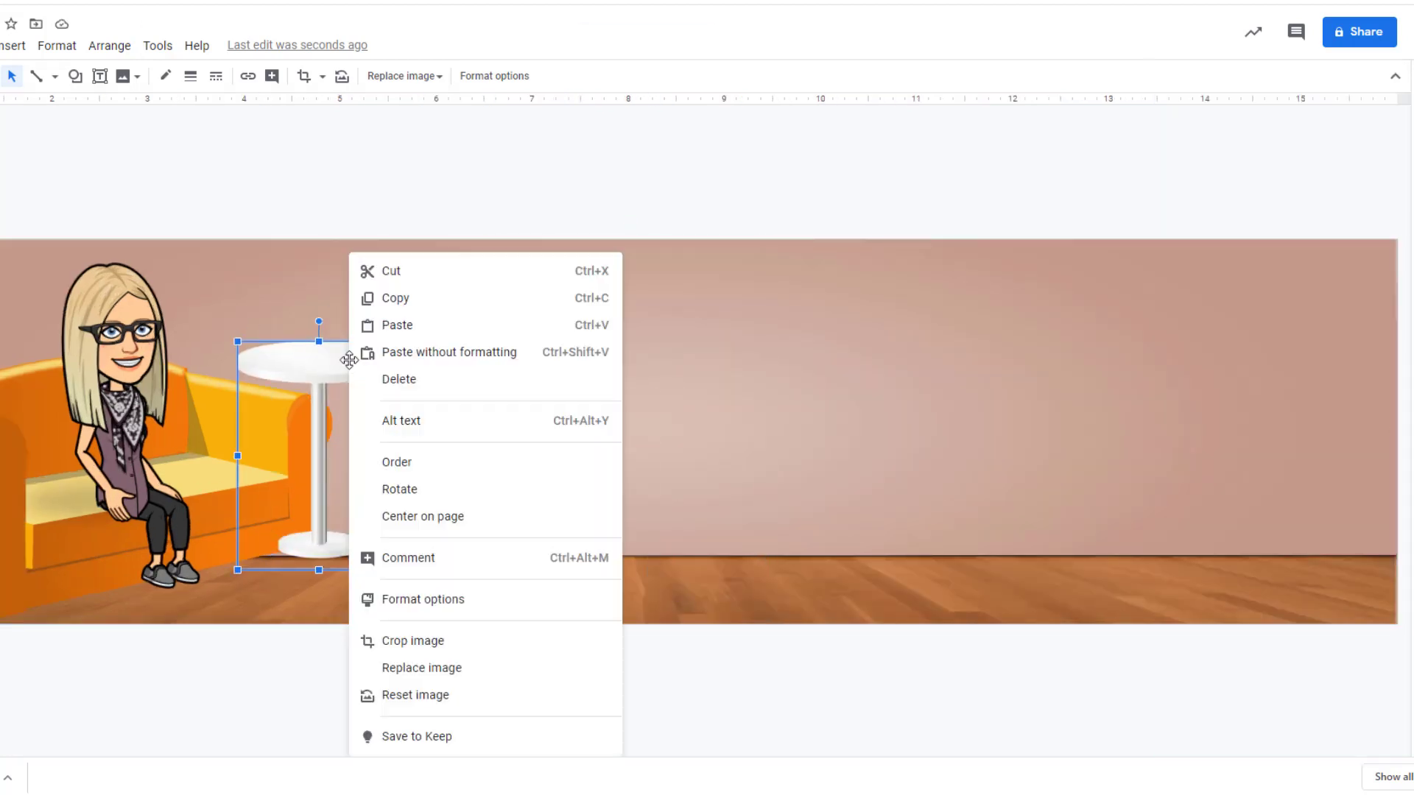
mouse_move(397, 462)
left_click(700, 551)
right_click(751, 457)
mouse_move(801, 463)
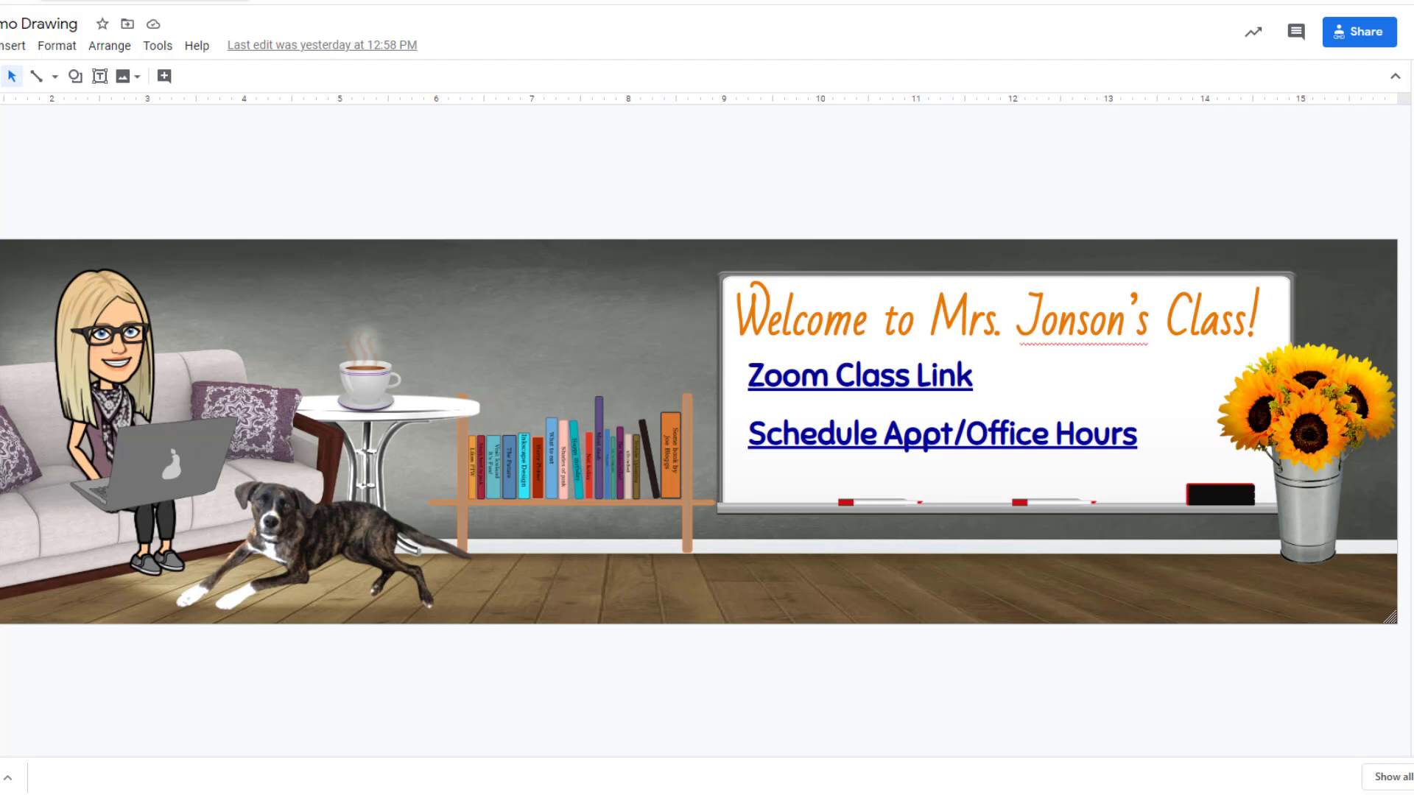
- Switch to the recent files in Google Drive and open the dog photo IMG_20200721_115435.jpg
left_click(144, 2)
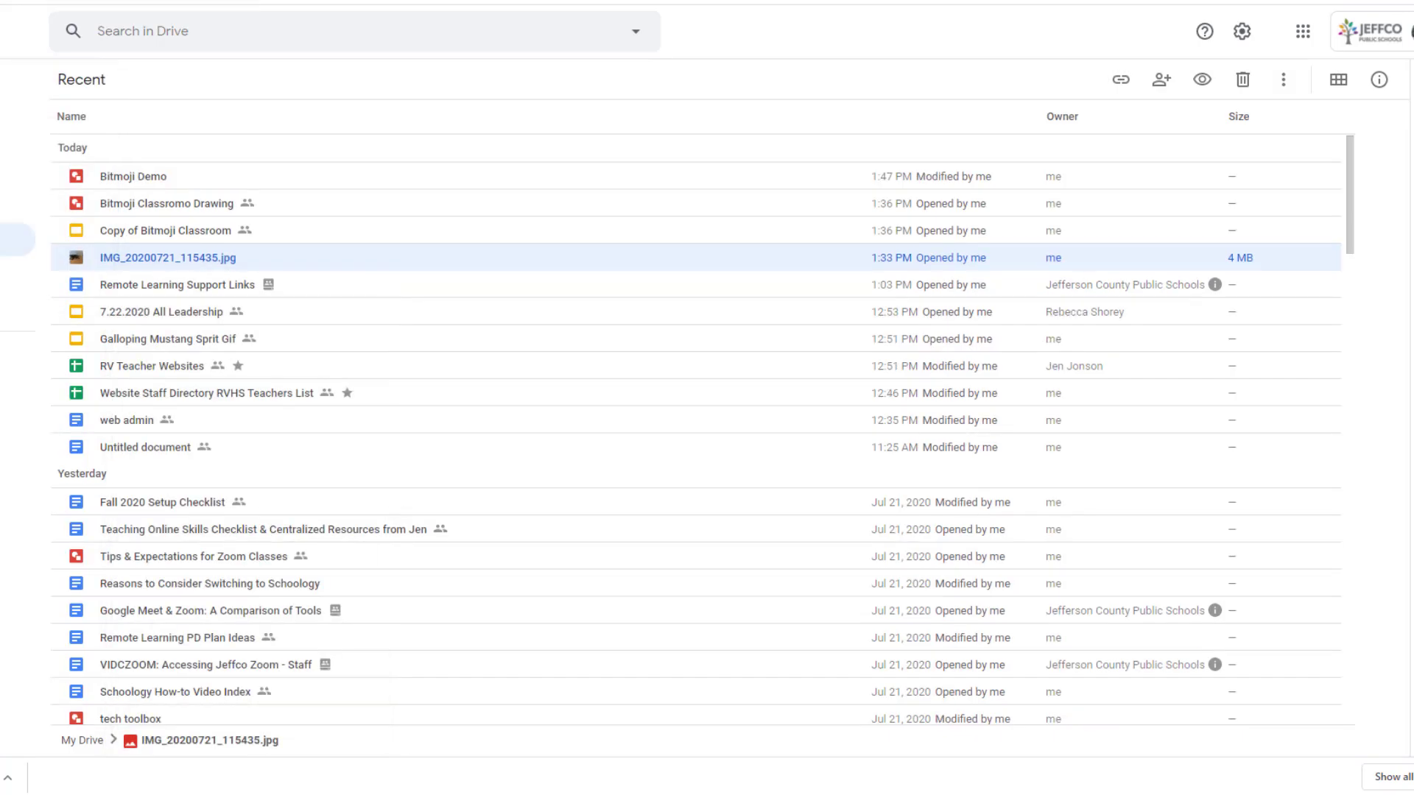
double_click(190, 259)
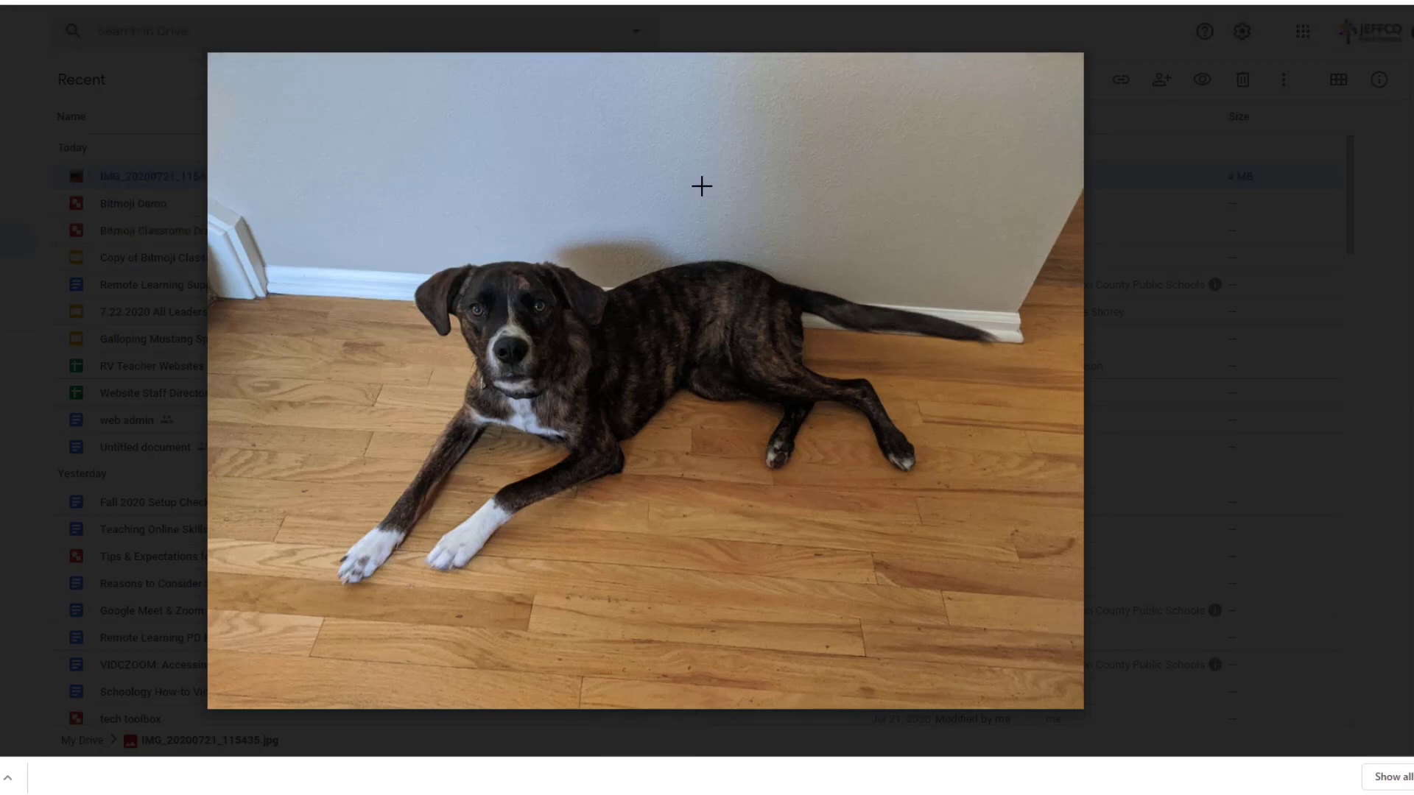
- Switch to remove.bg and upload the dog photo IMG_20200721_115435 from the Downloads folder for background removal
left_click(702, 186)
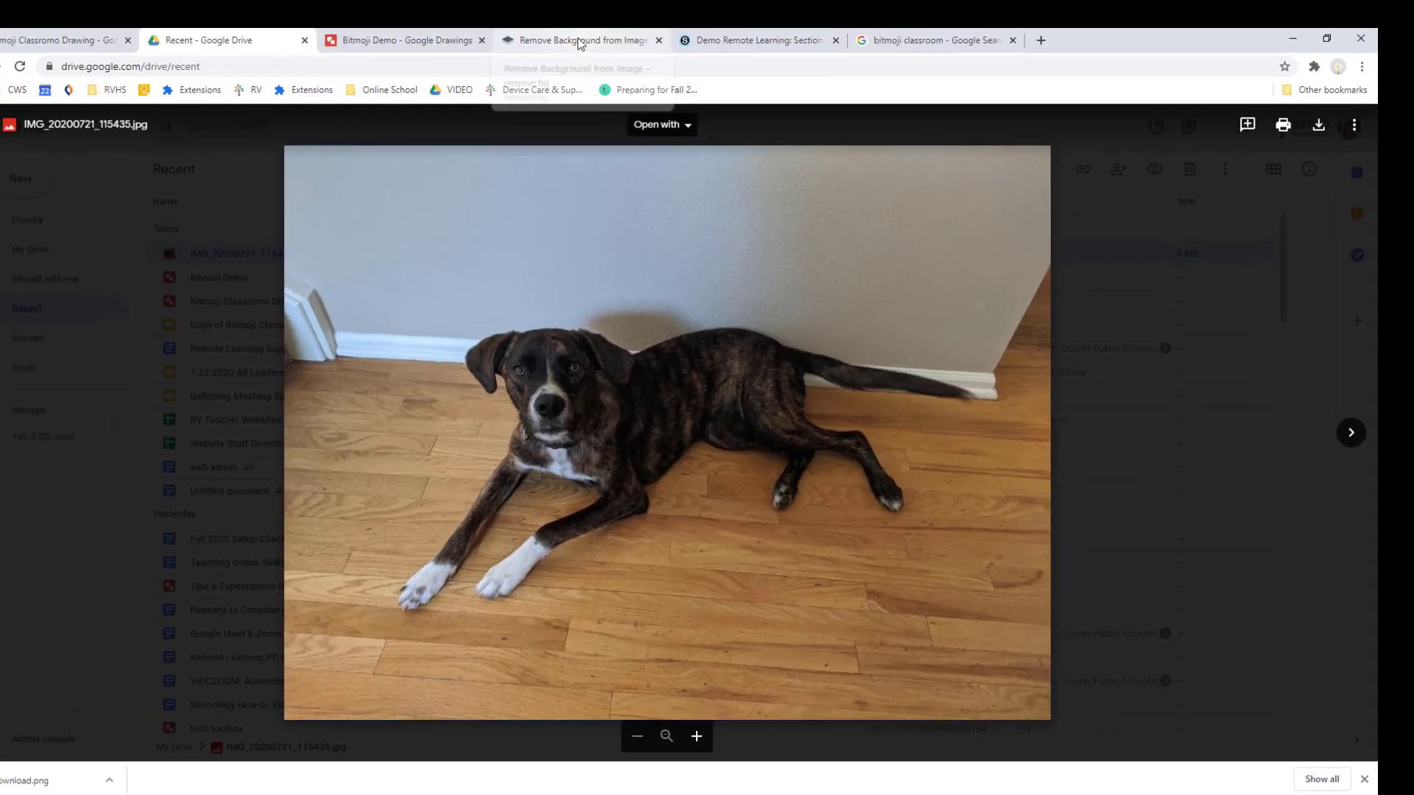
left_click(578, 40)
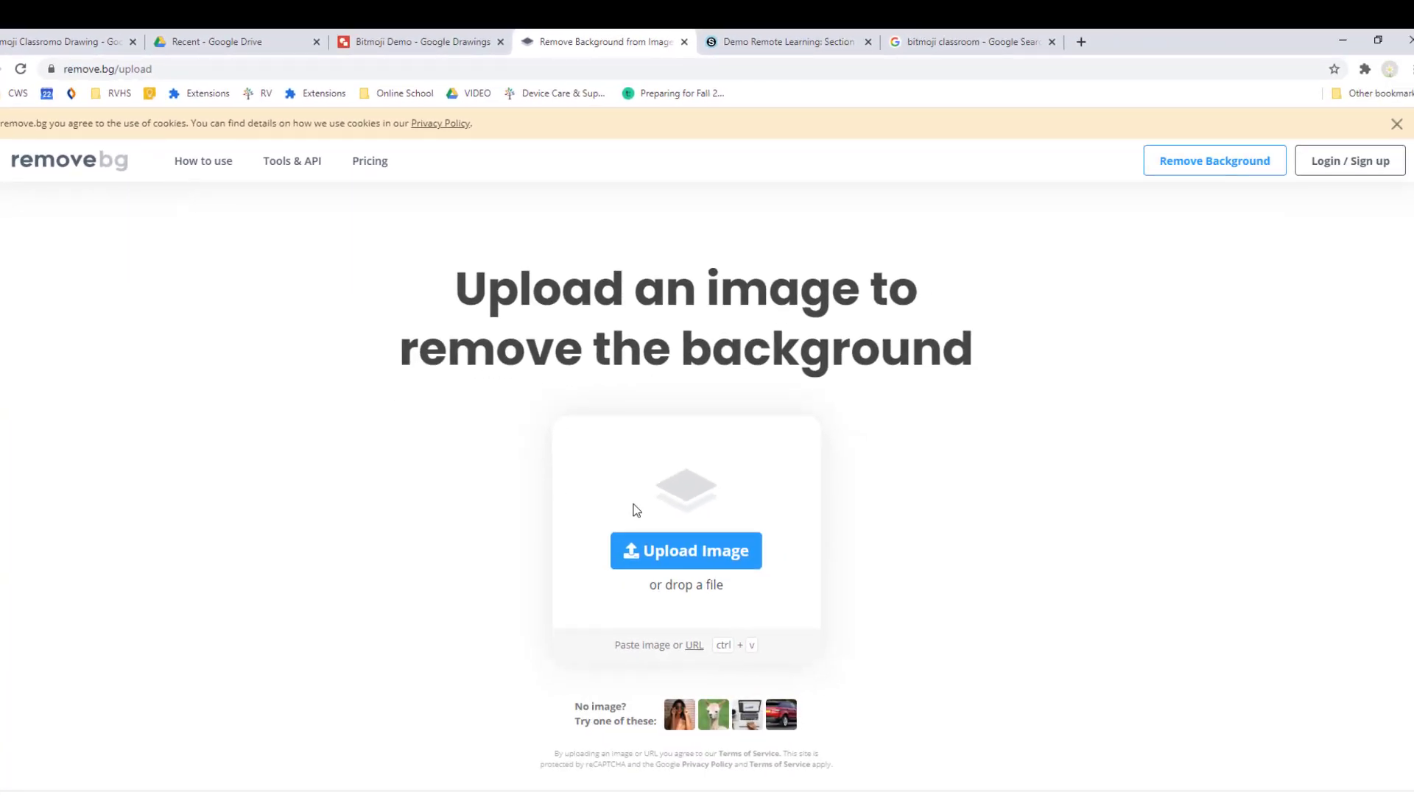
left_click(688, 550)
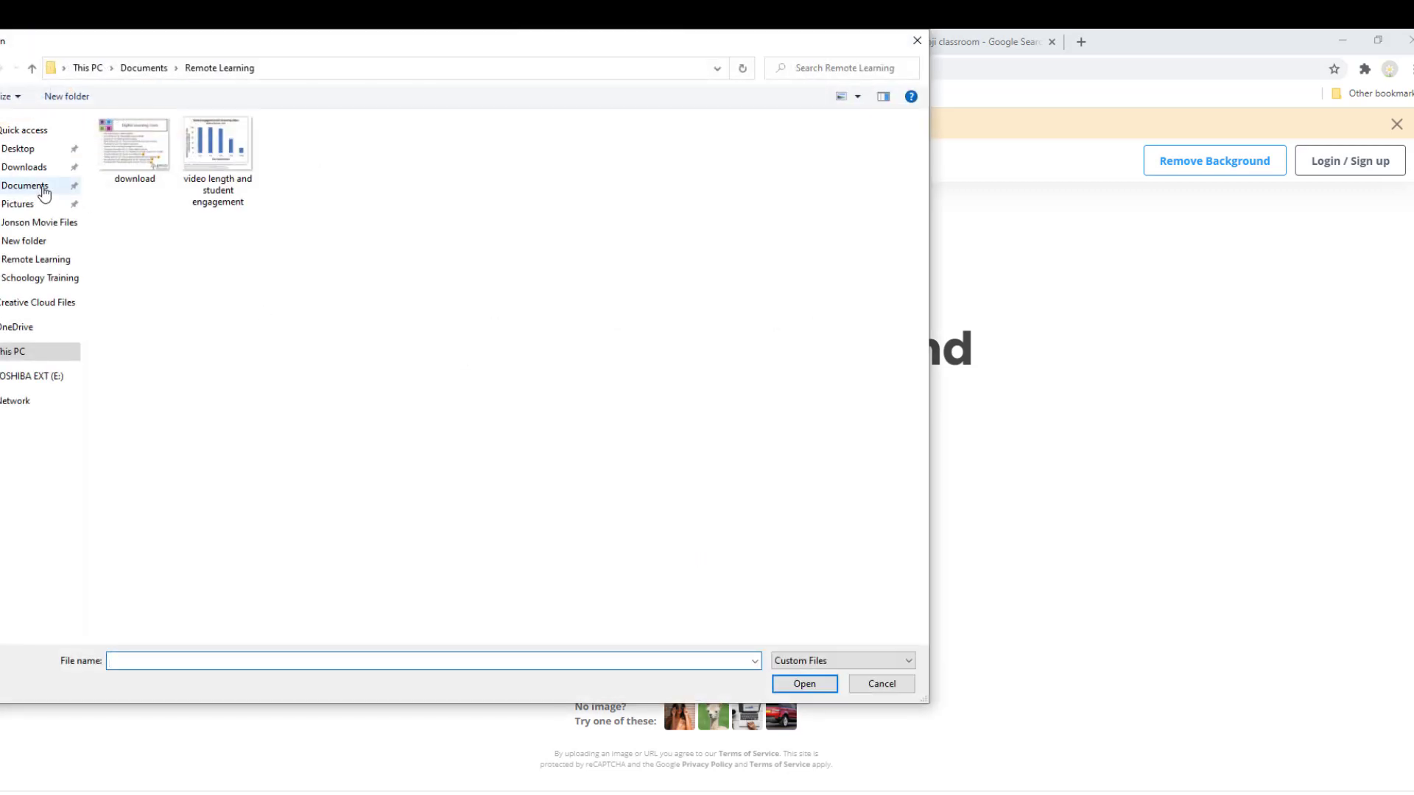
left_click(36, 168)
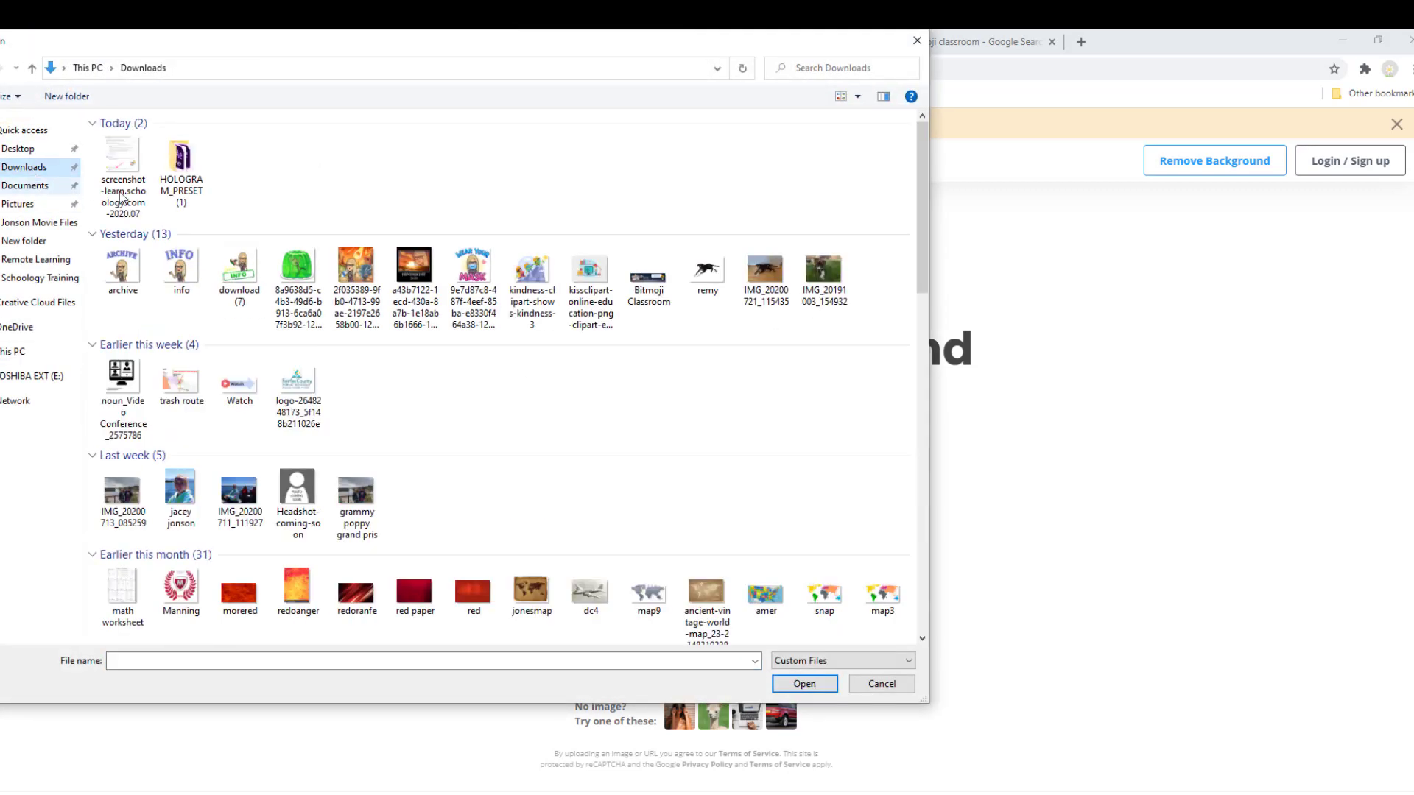
double_click(770, 273)
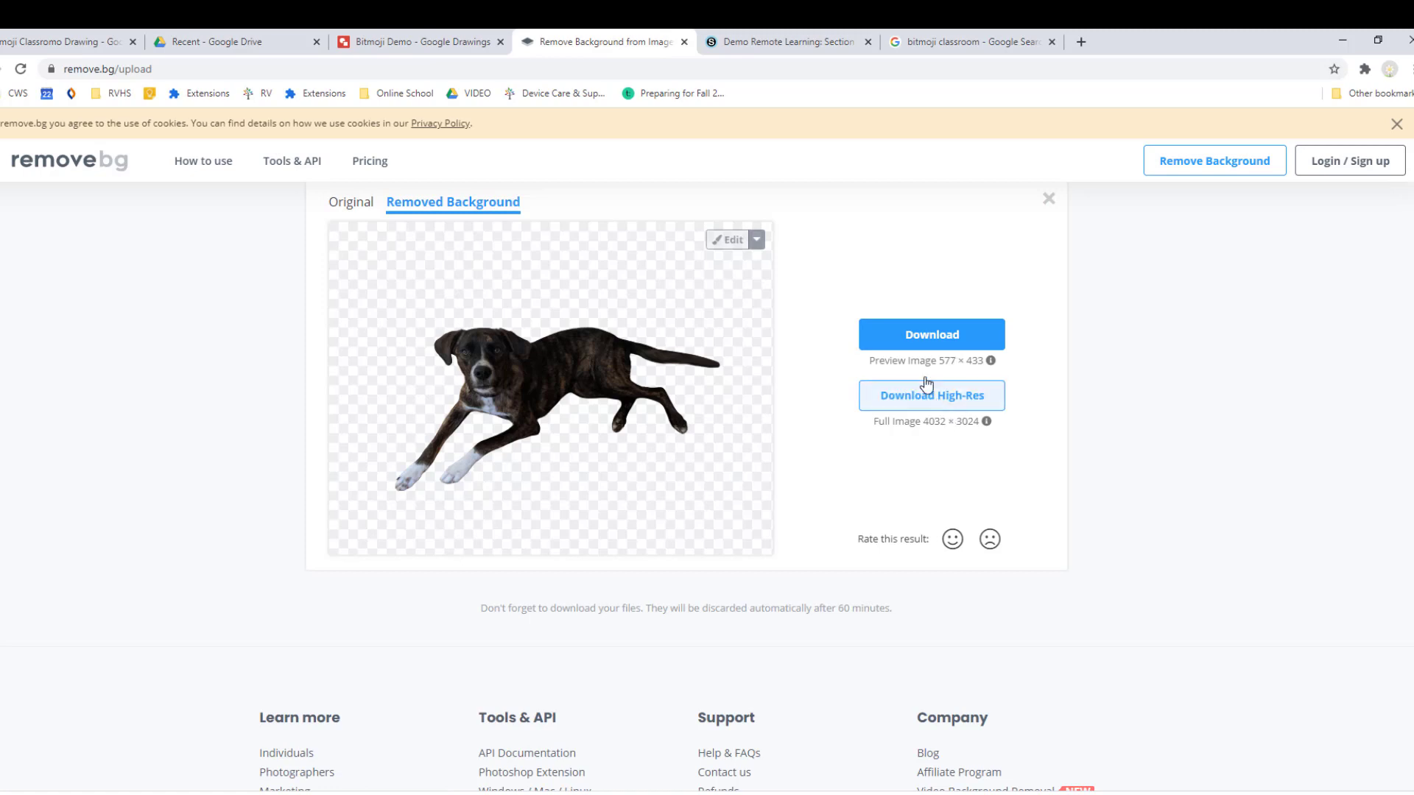
- Download the preview-size dog cutout as a PNG named "remy transparent" into the Downloads folder
left_click(916, 336)
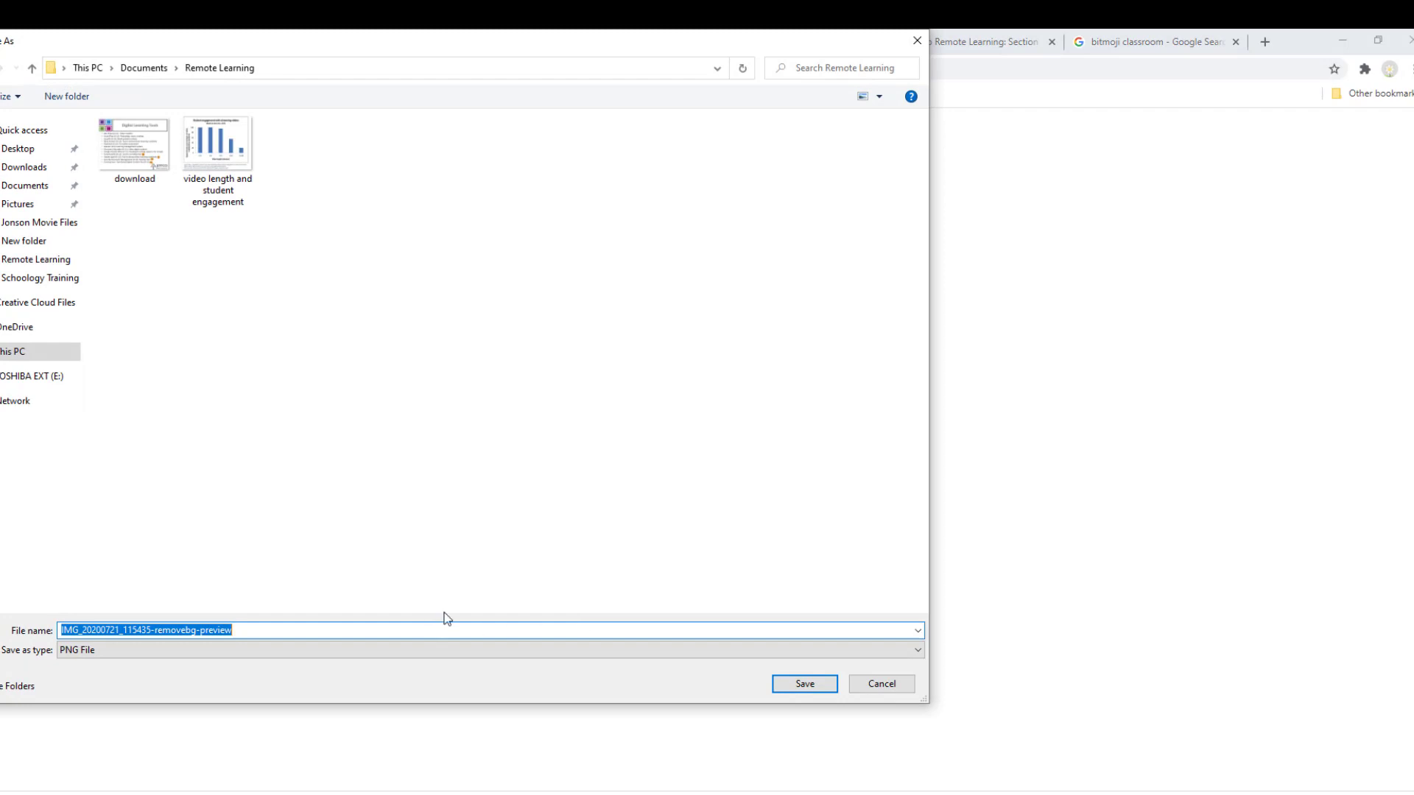
type("remy transparent")
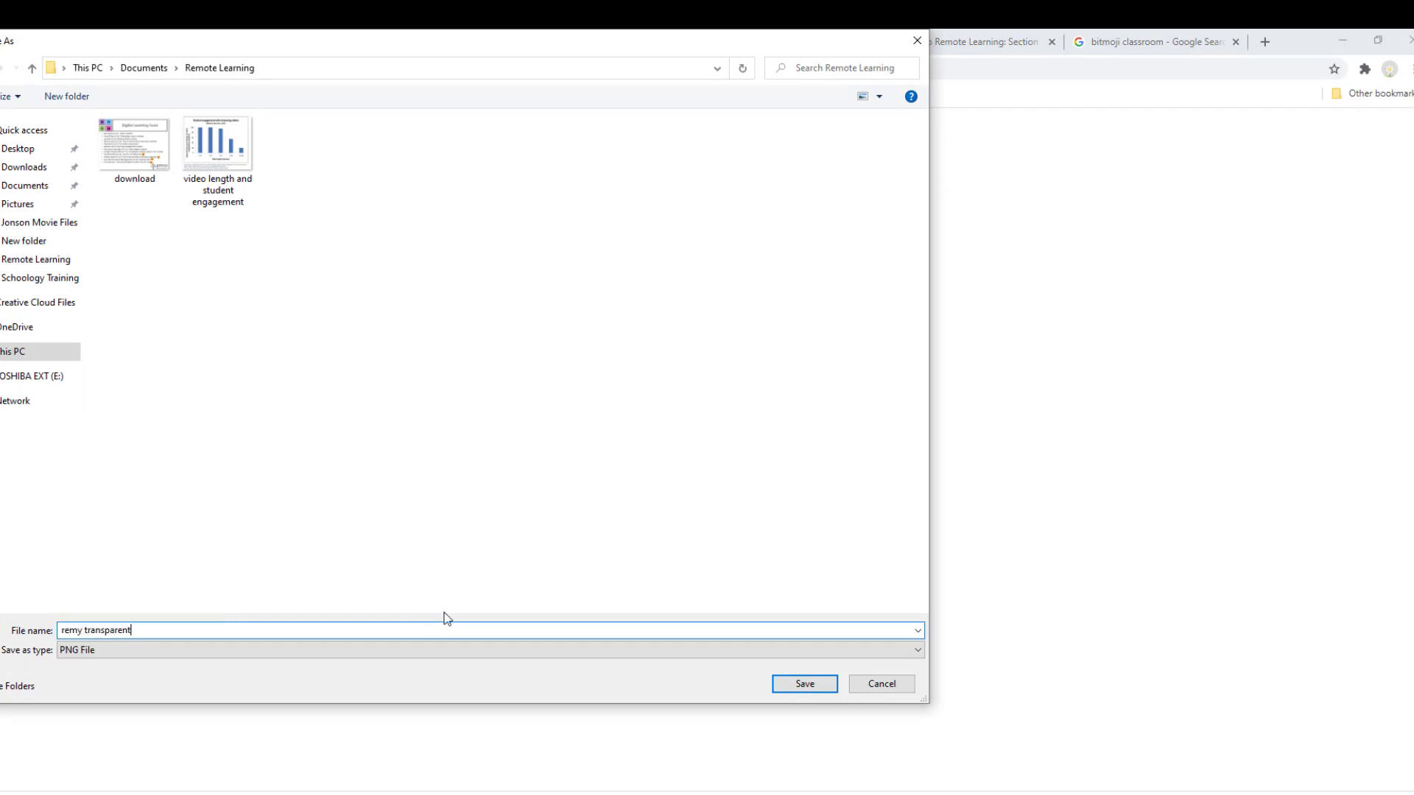
left_click(30, 168)
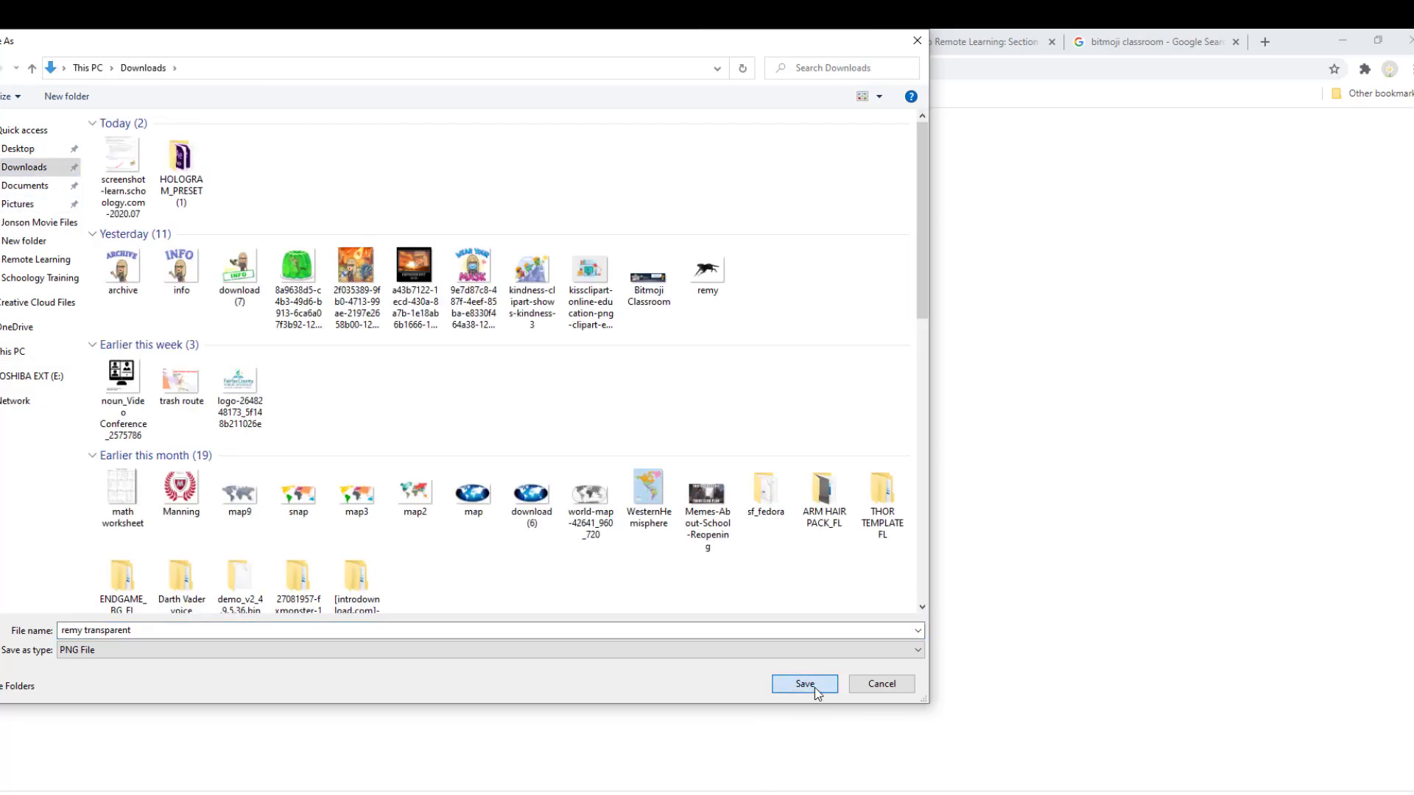
left_click(806, 684)
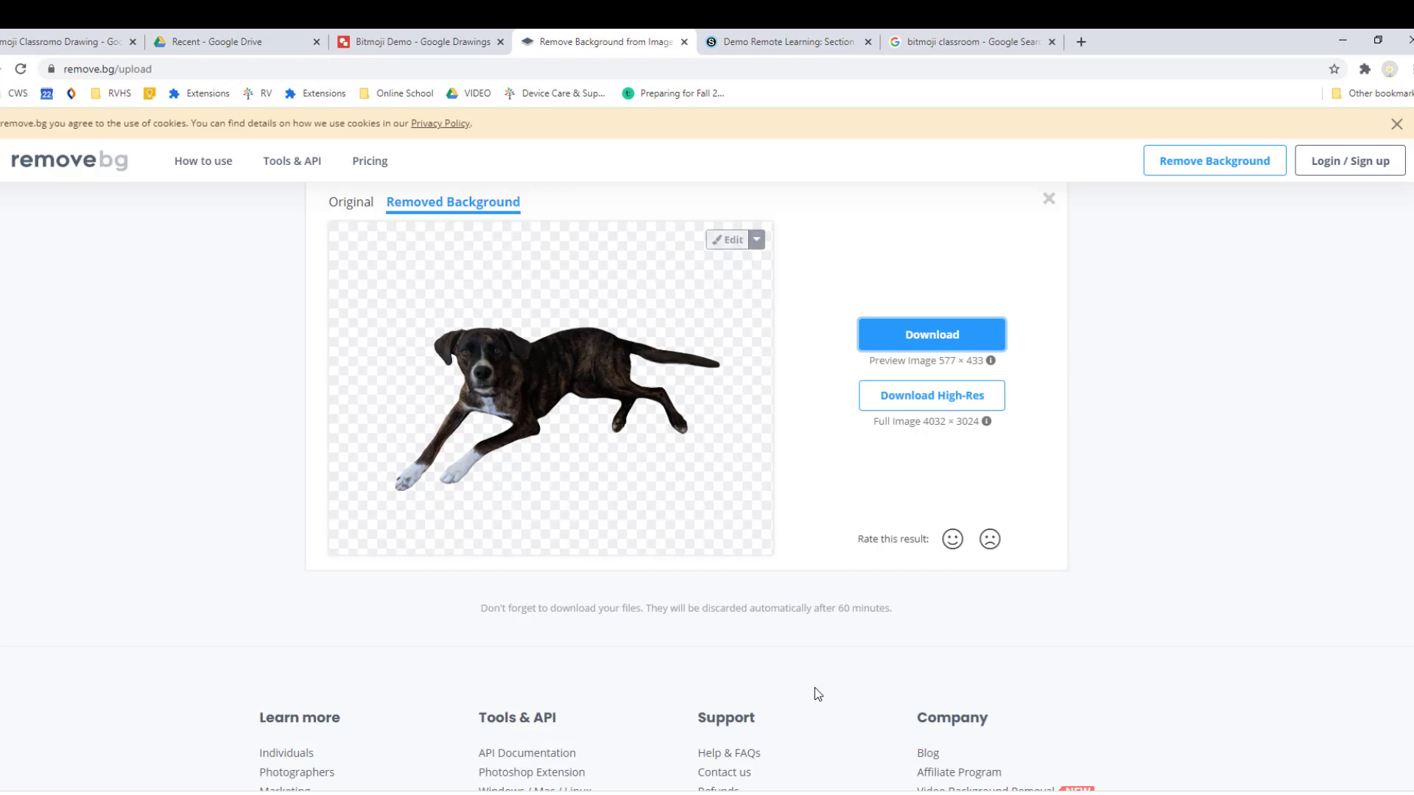
- Switch to the Bitmoji Demo drawing and insert the "remy transparent" image from the computer's Downloads folder
left_click(442, 45)
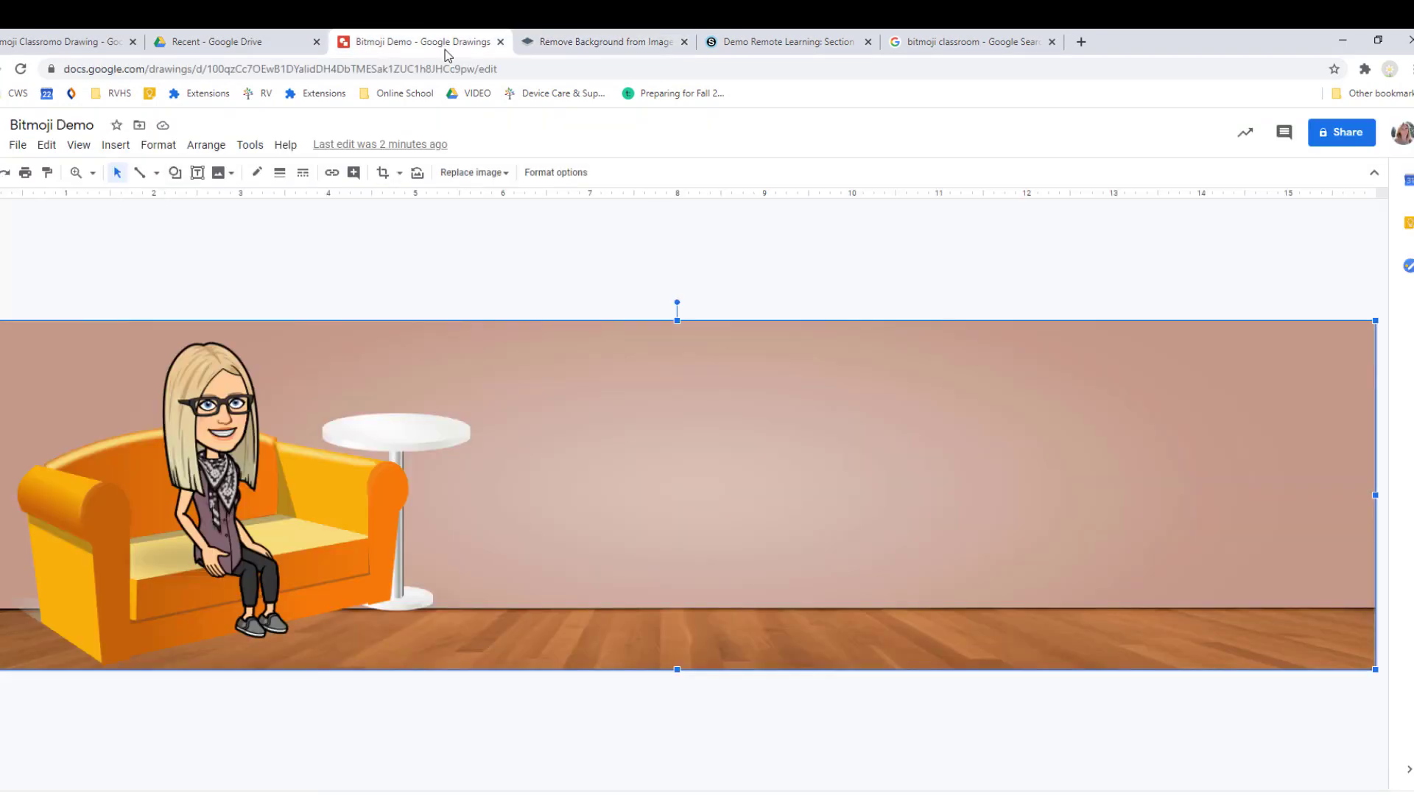
left_click(220, 174)
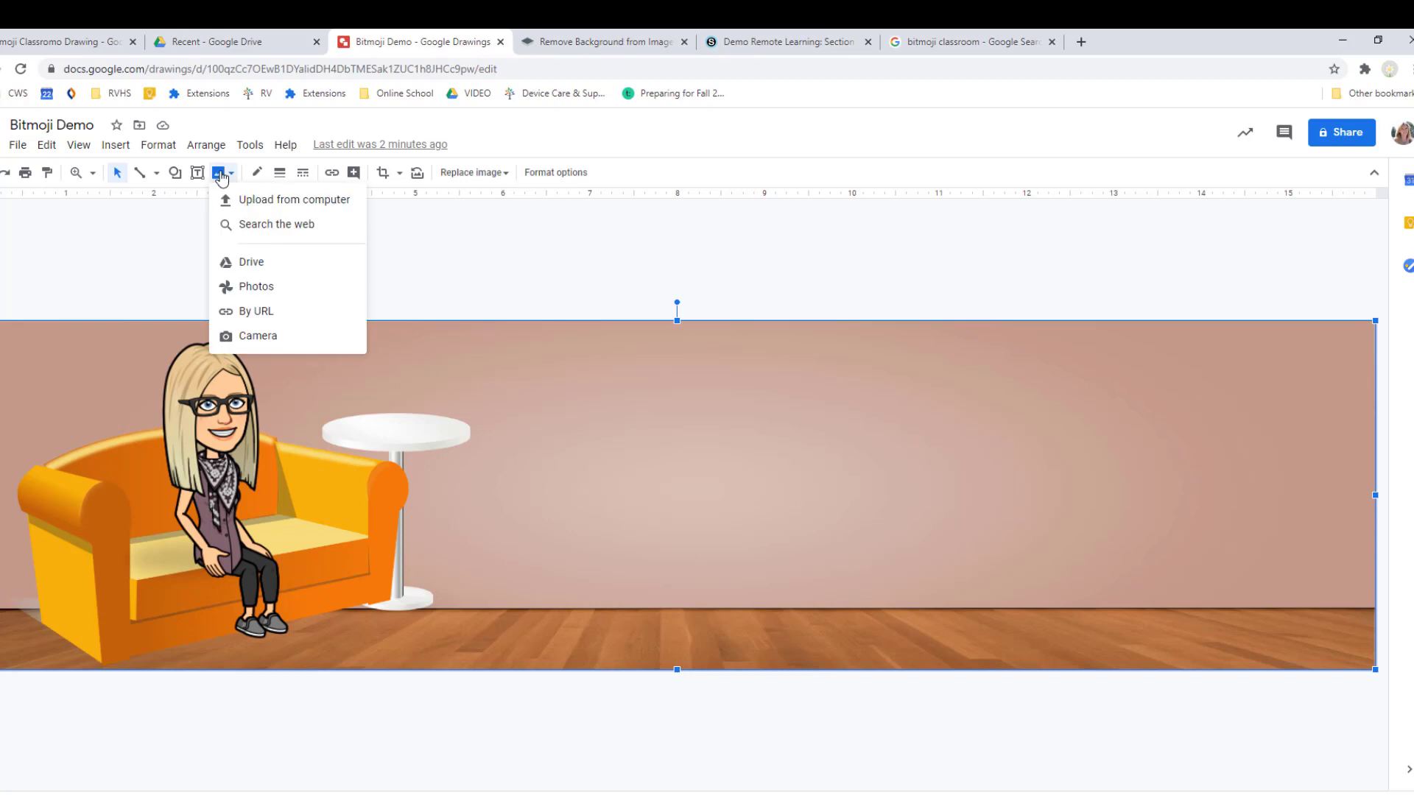
left_click(257, 201)
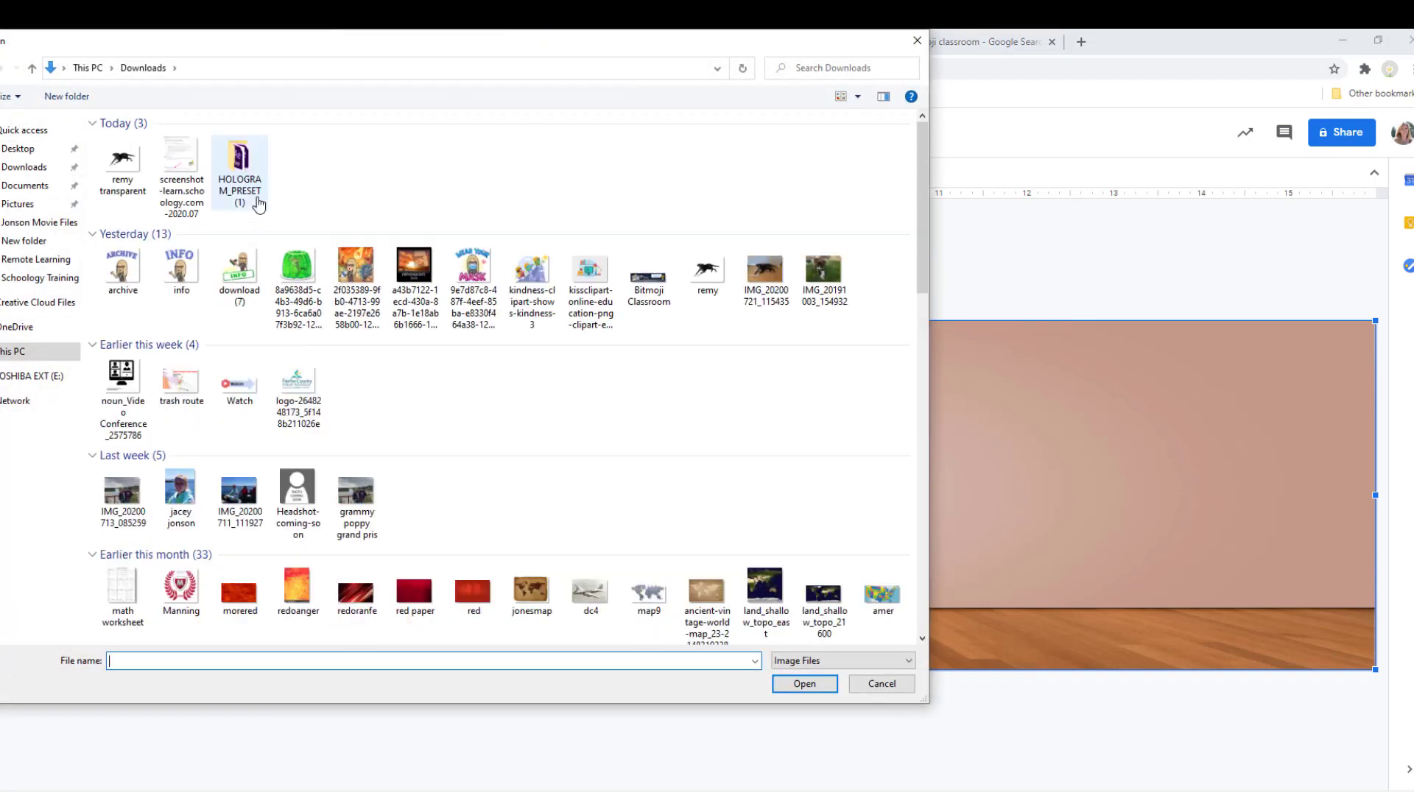
left_click(124, 162)
double_click(124, 162)
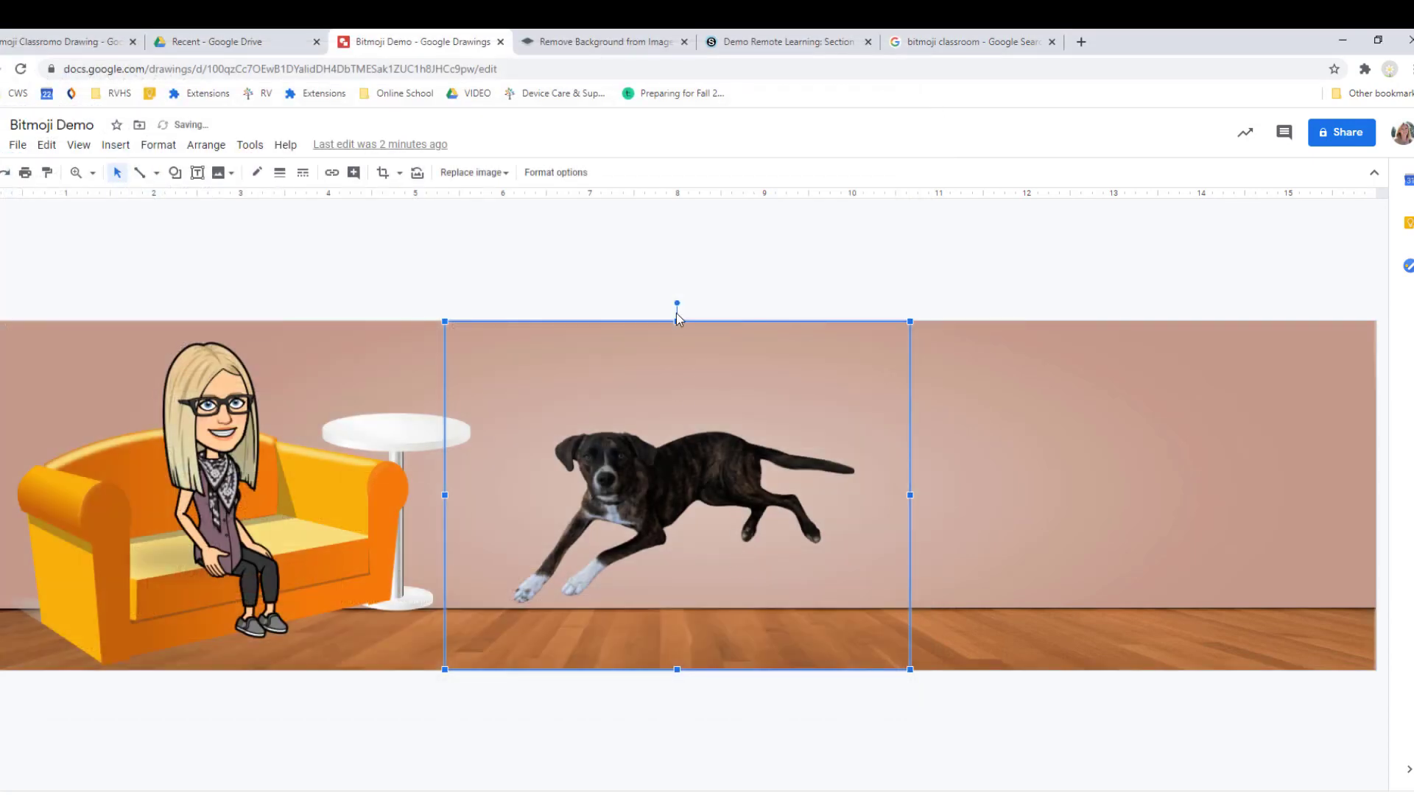
- Rotate the dog slightly clockwise, shrink it and place it on the floor in front of the table beside the Bitmoji's feet
left_click_drag(675, 306, 690, 306)
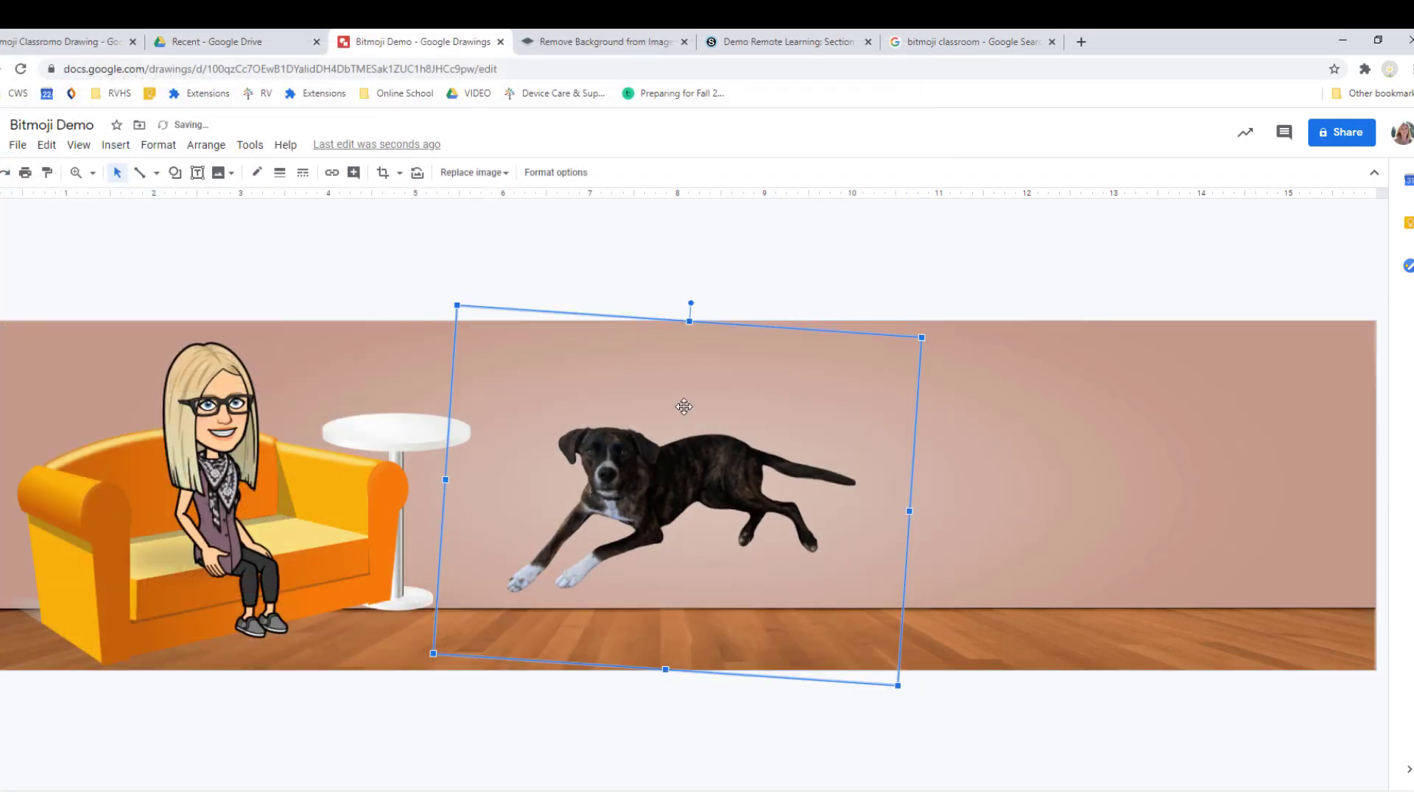
left_click_drag(676, 469, 435, 569)
left_click_drag(648, 780, 572, 700)
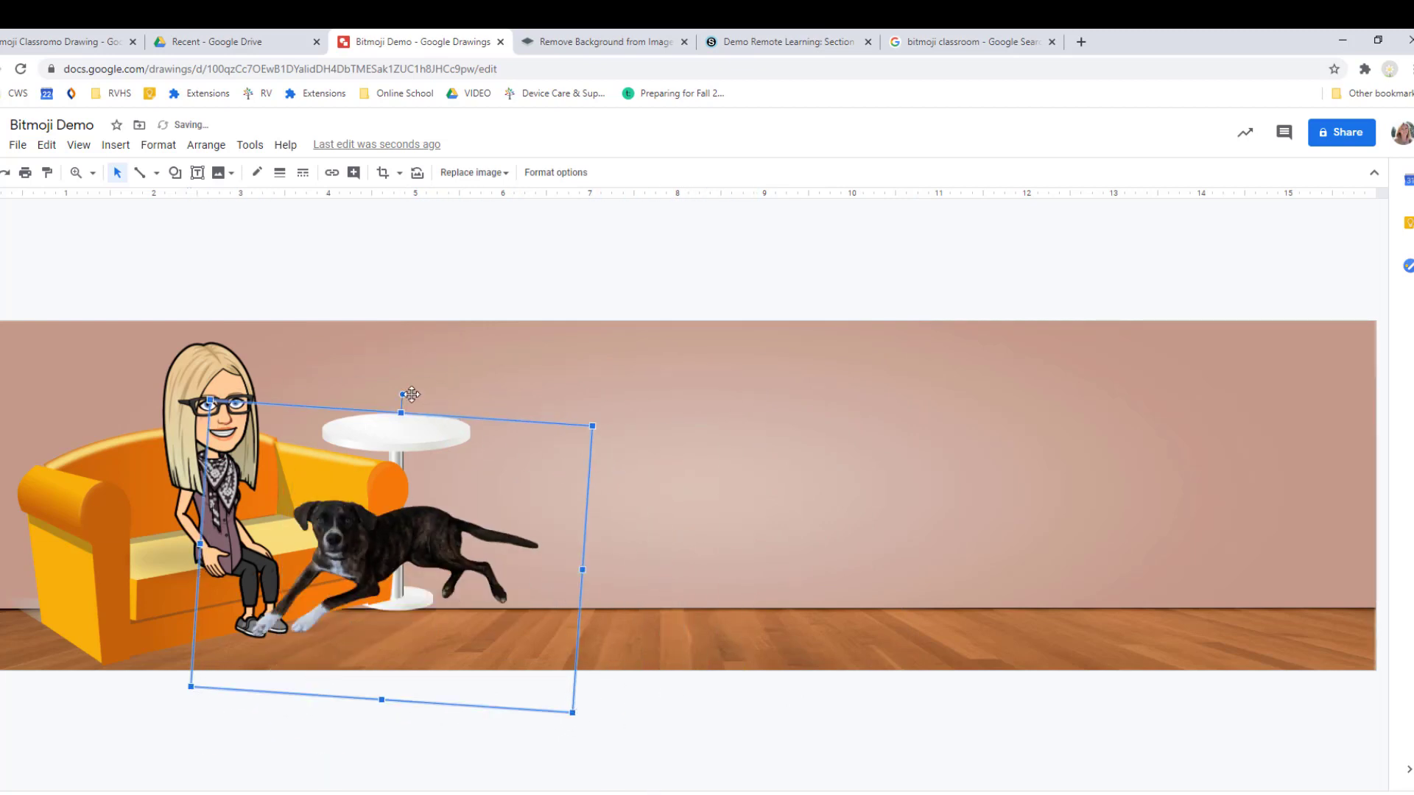
left_click_drag(398, 532, 415, 556)
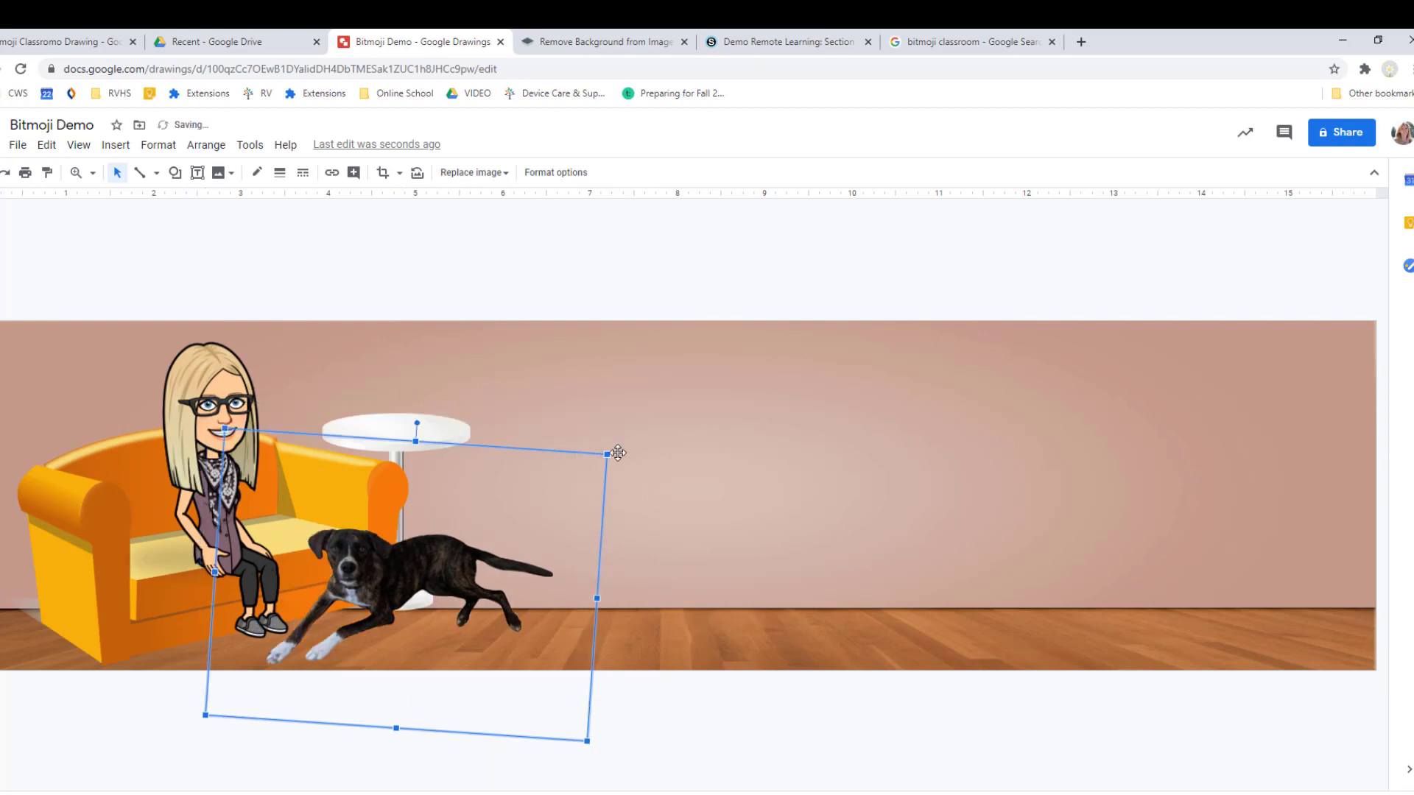
left_click_drag(605, 455, 556, 488)
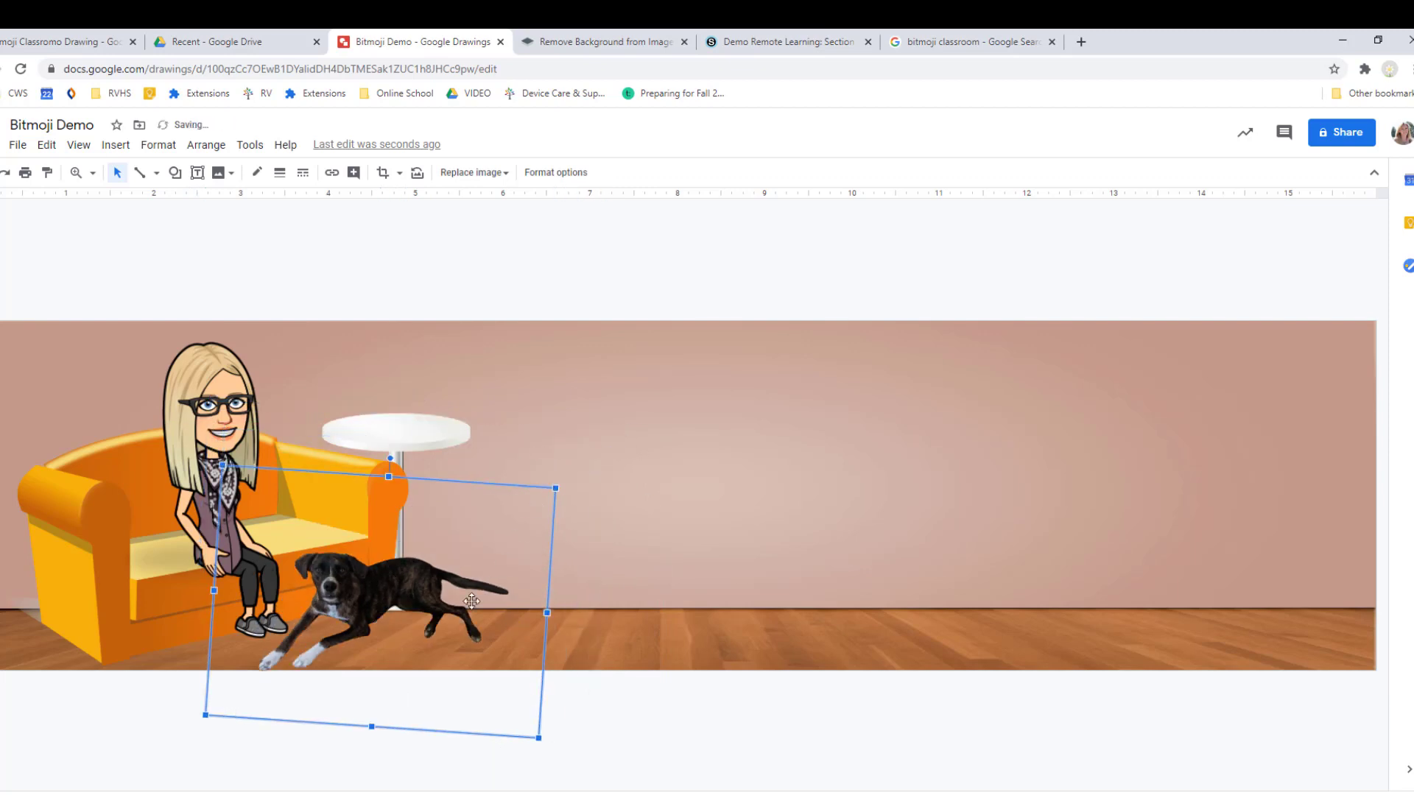
left_click_drag(389, 459, 408, 460)
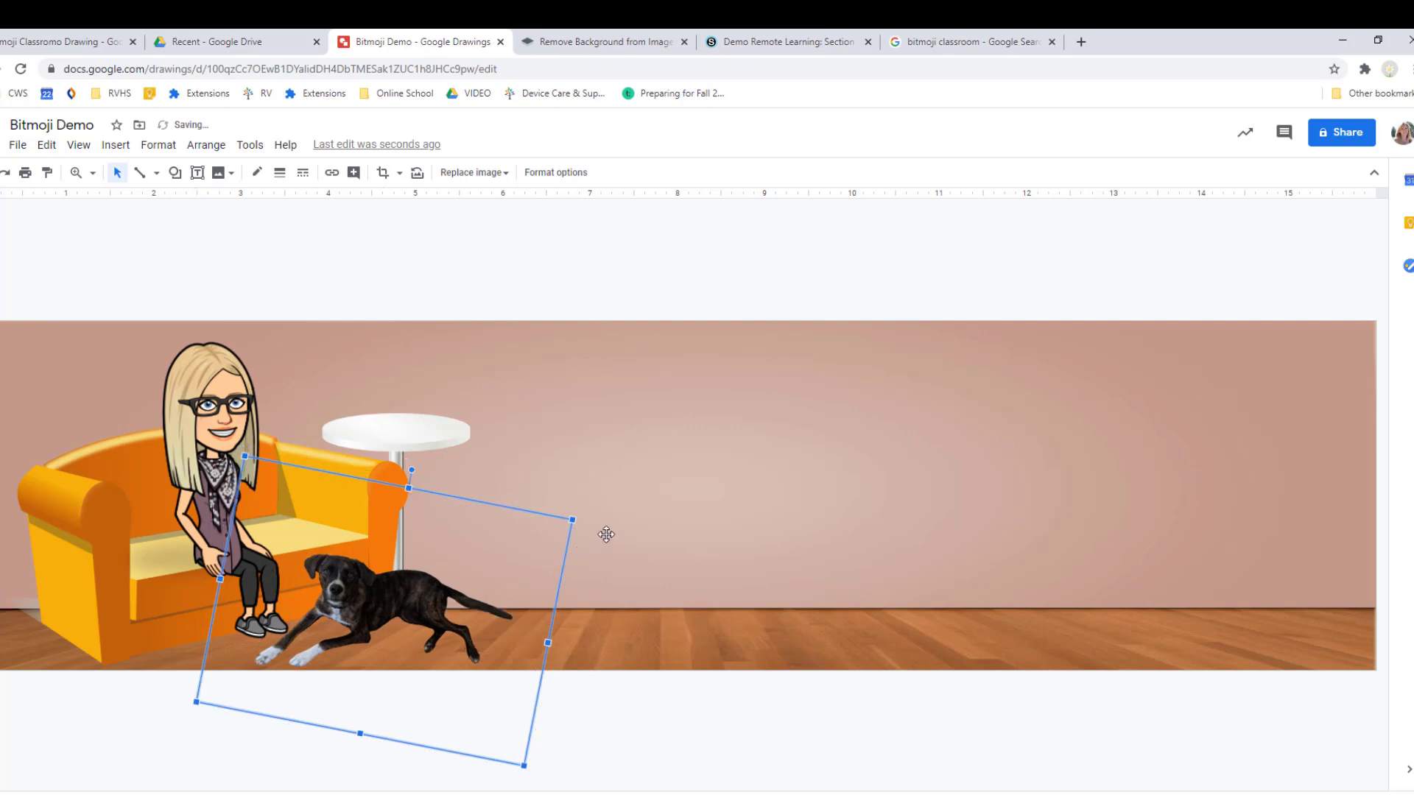
left_click(631, 526)
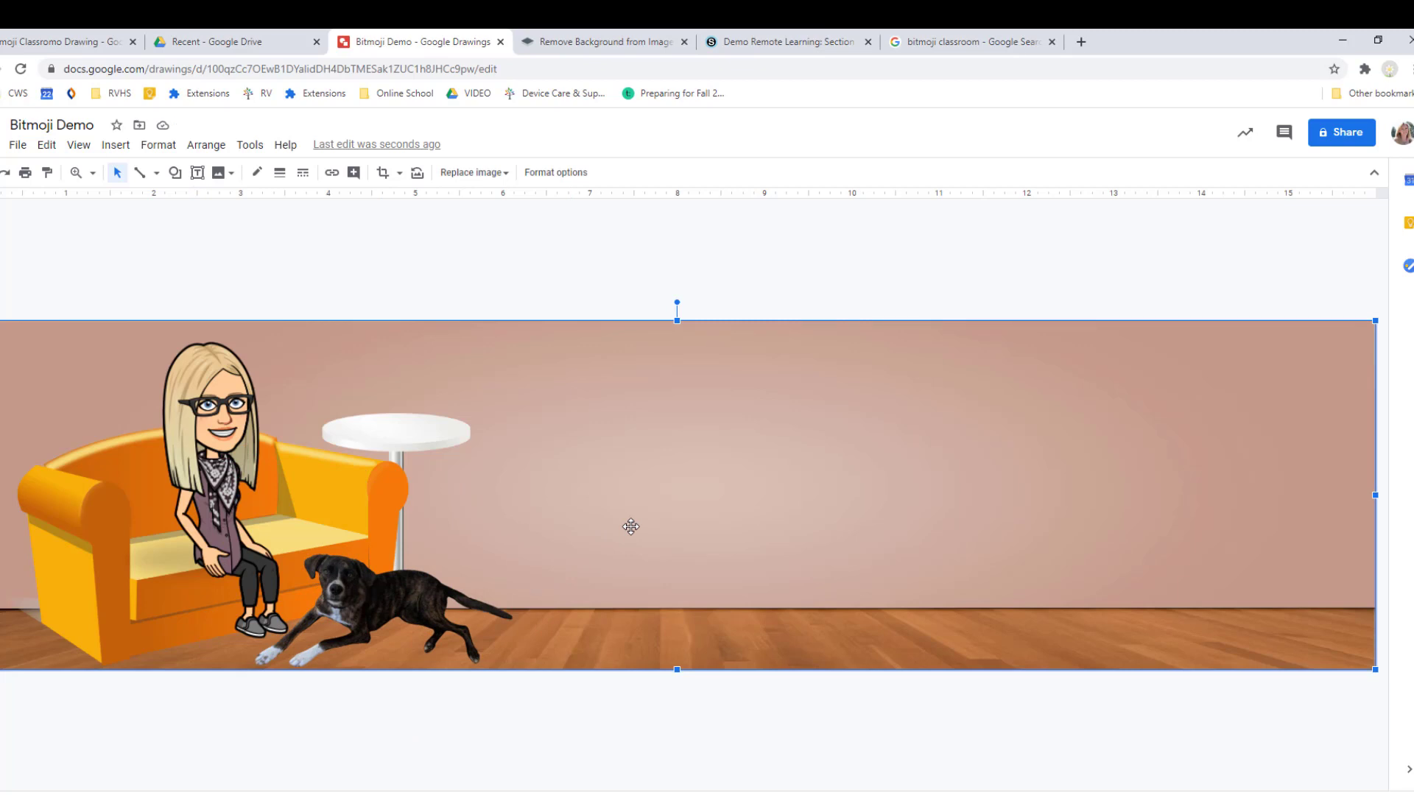
- Increase the brightness of the dog image in its format adjustments
left_click(400, 599)
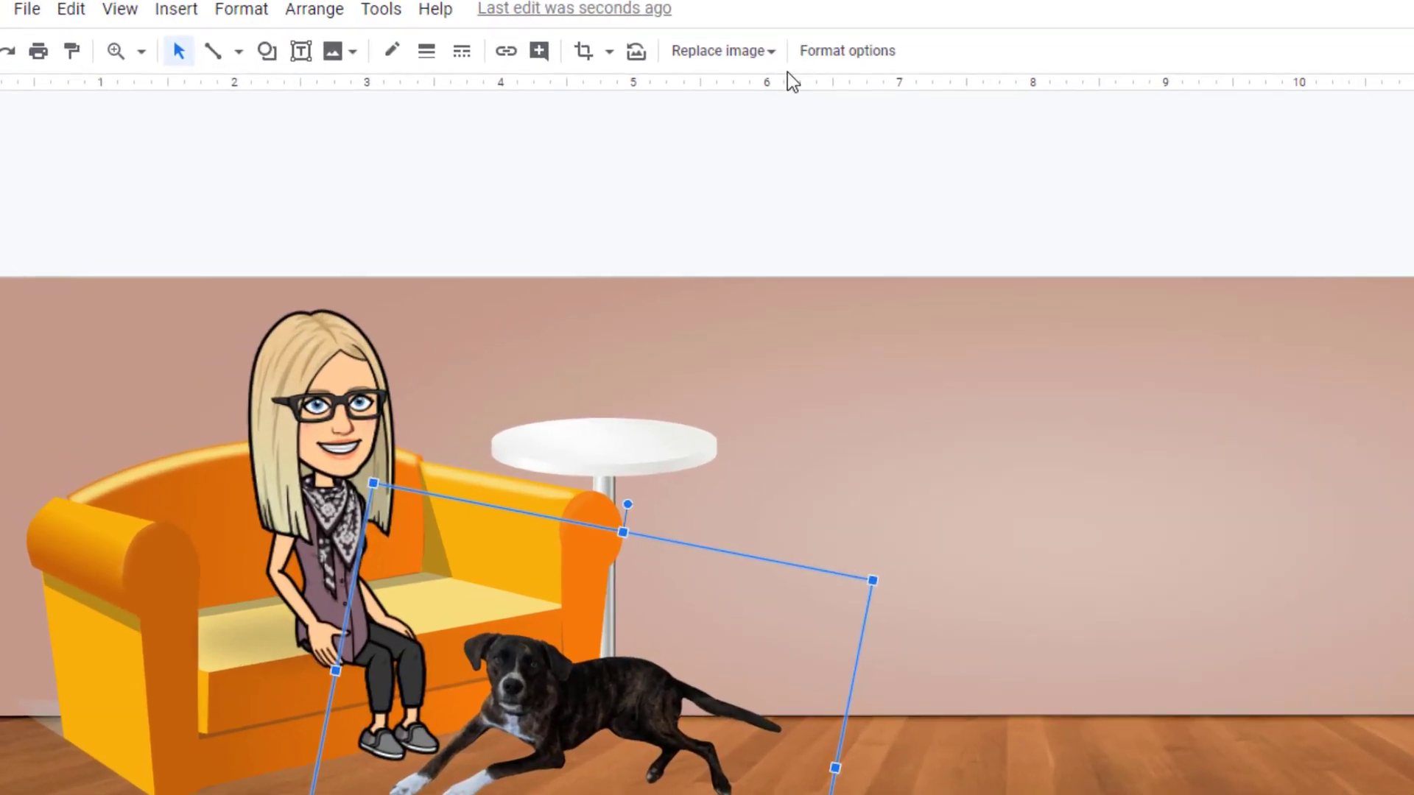
left_click(537, 176)
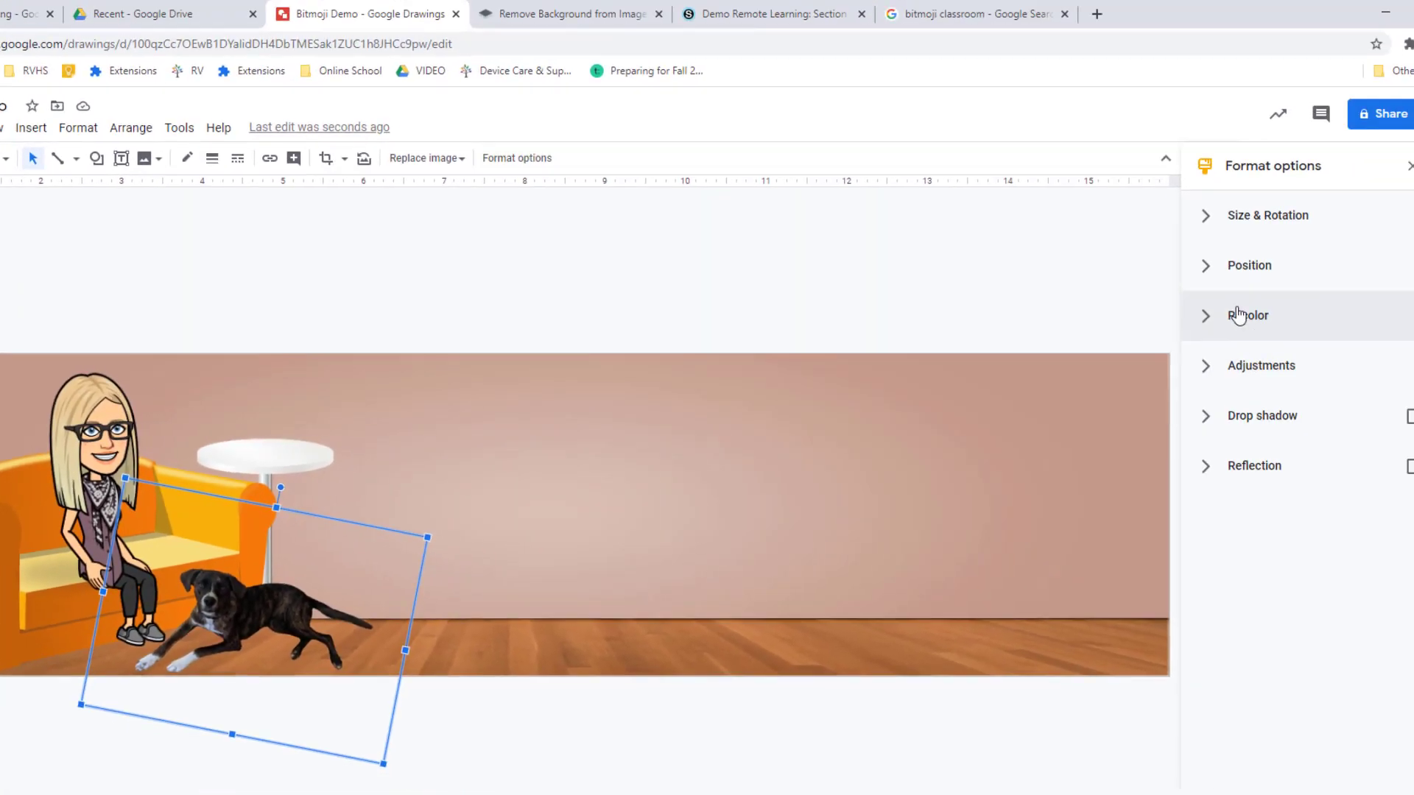
left_click(1203, 370)
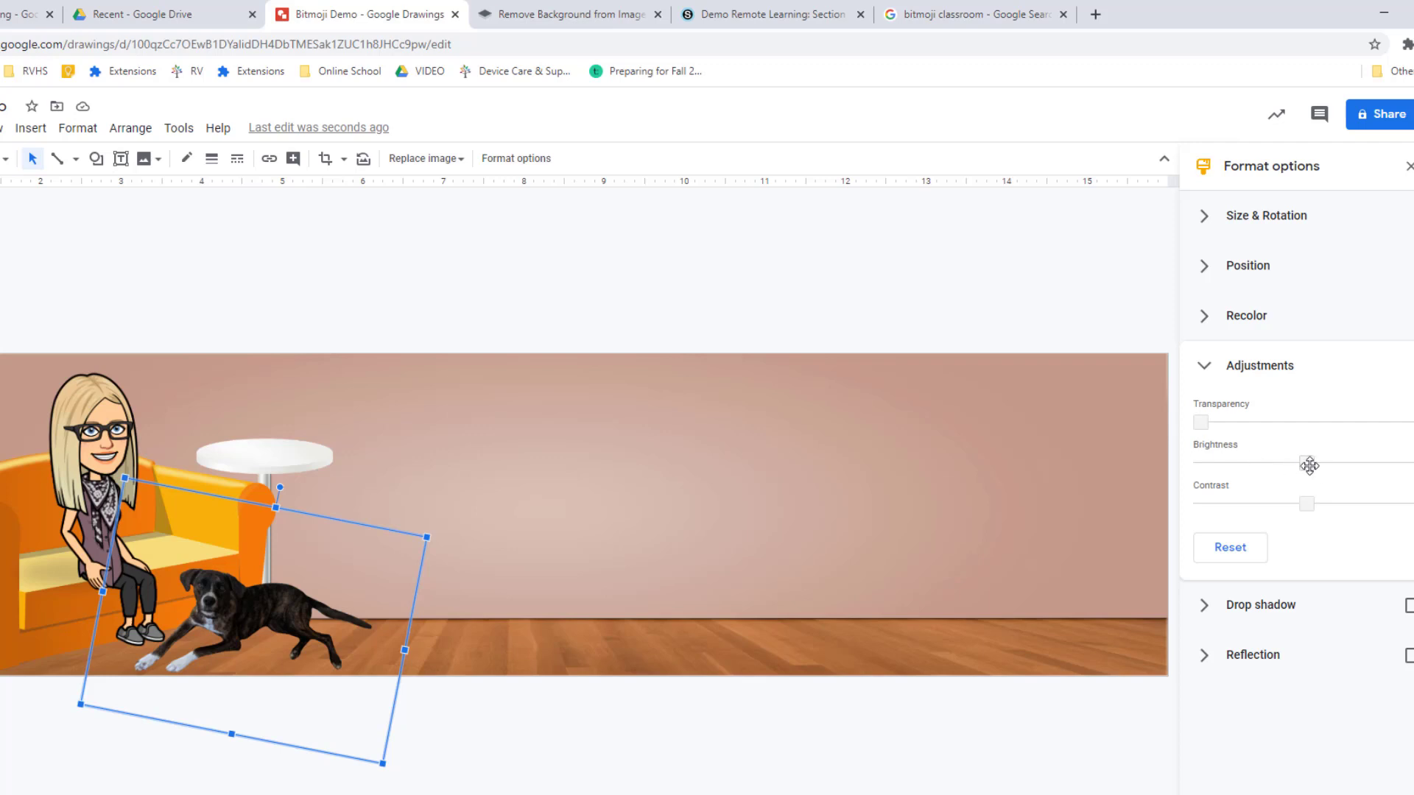
left_click_drag(1303, 465, 1350, 465)
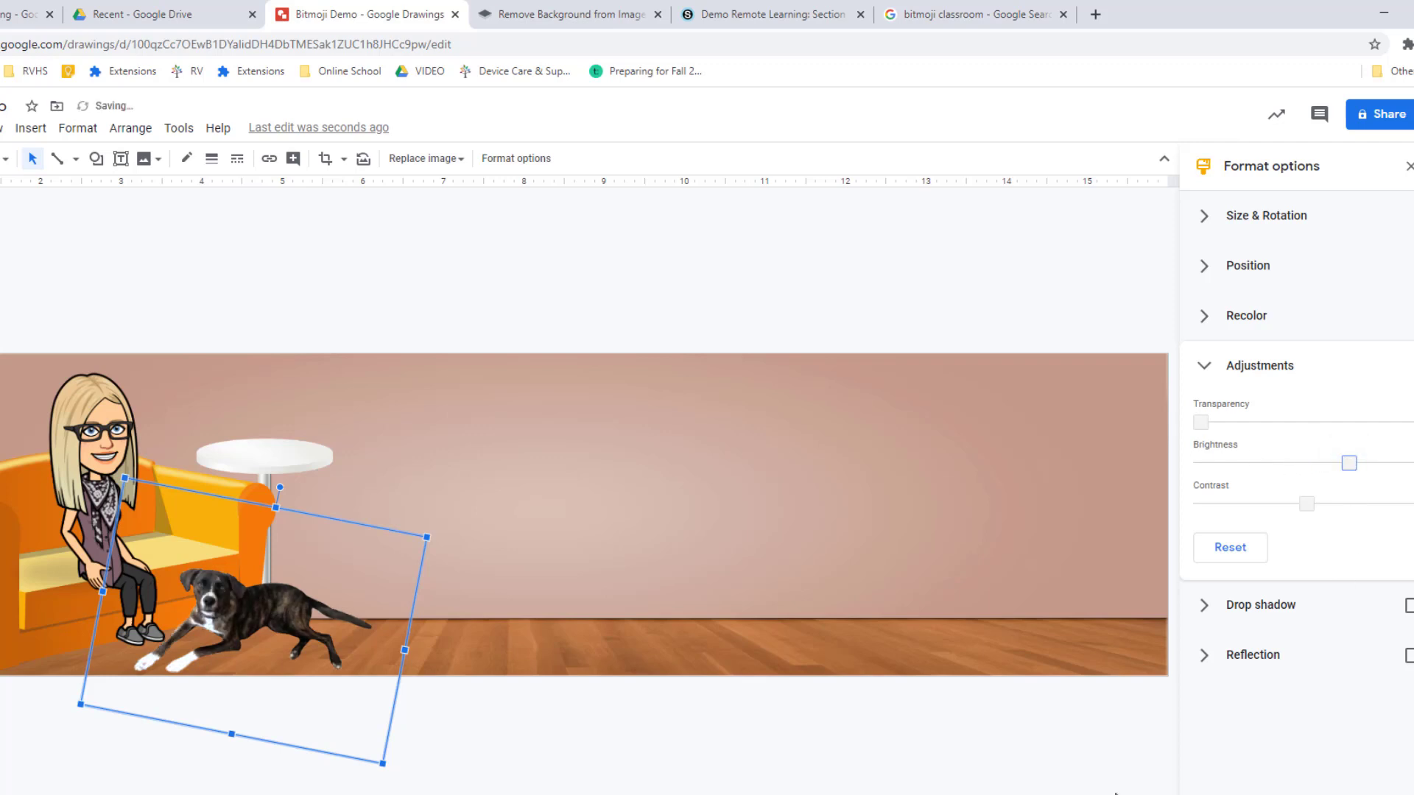
left_click(133, 210)
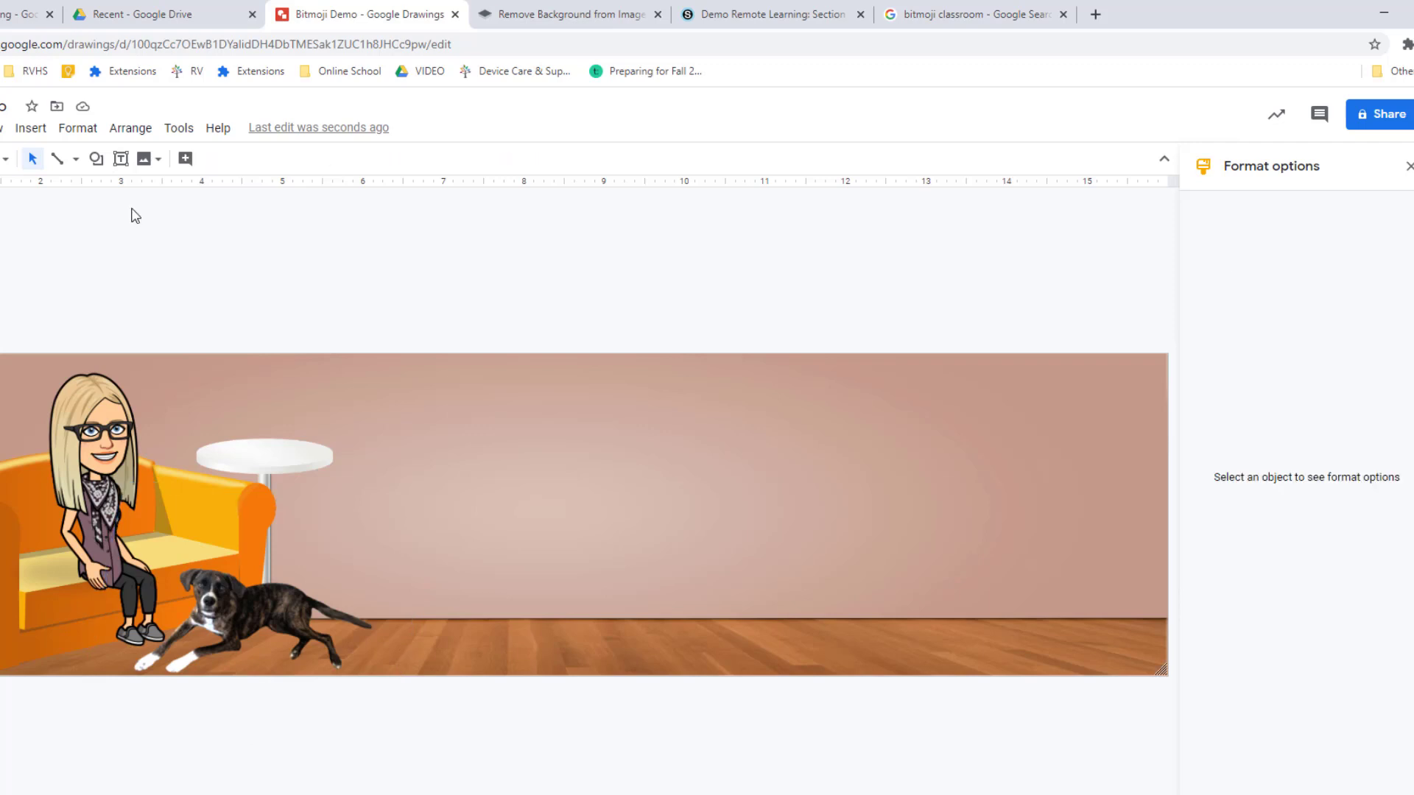
- Search the web for a whiteboard image, insert it and place it on the wall to the right of the table
left_click(146, 164)
left_click(199, 214)
left_click(1267, 218)
left_click(1250, 255)
left_click(1207, 793)
left_click_drag(690, 507, 1013, 501)
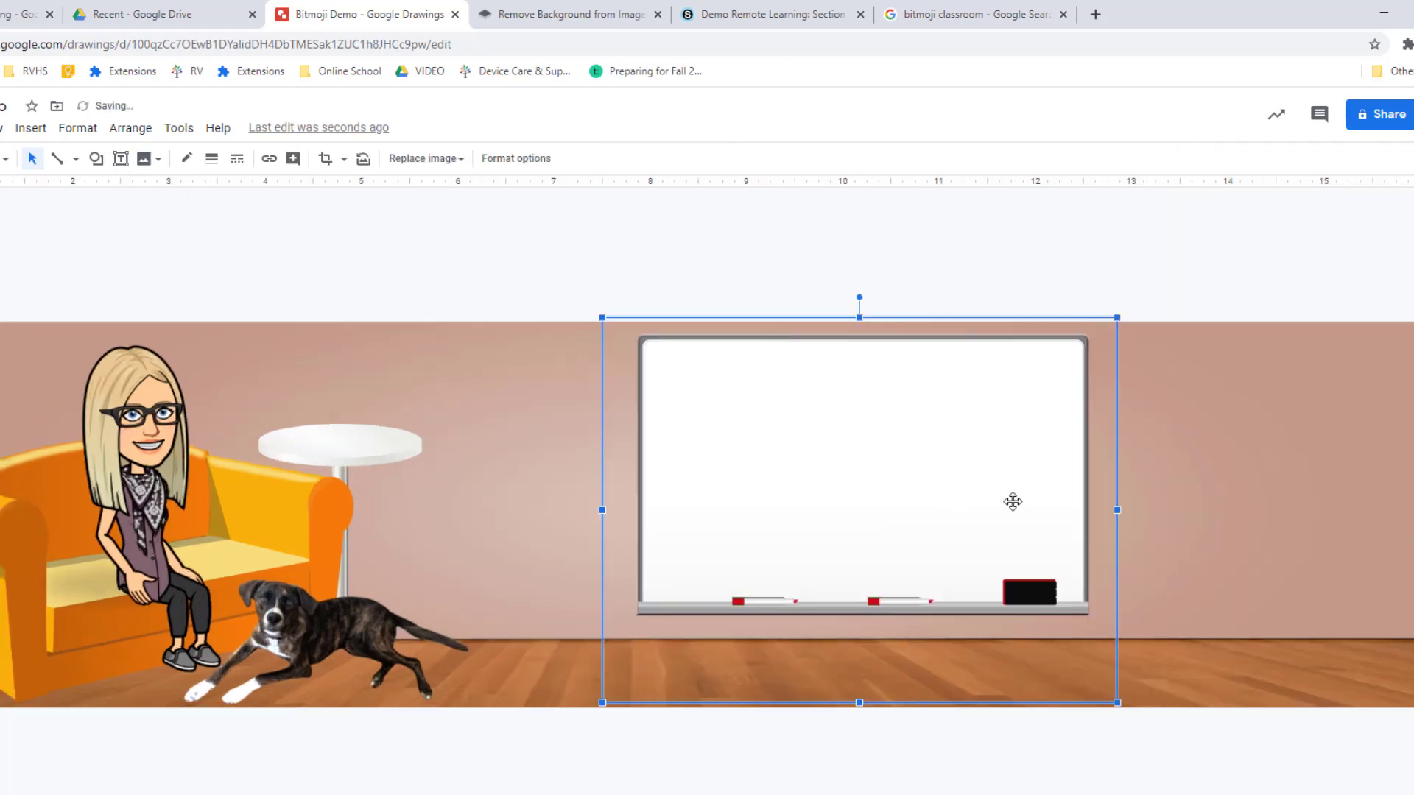
- Widen the whiteboard toward the wall's right end, checking its proportions against the finished example drawing
left_click_drag(1120, 508, 1350, 501)
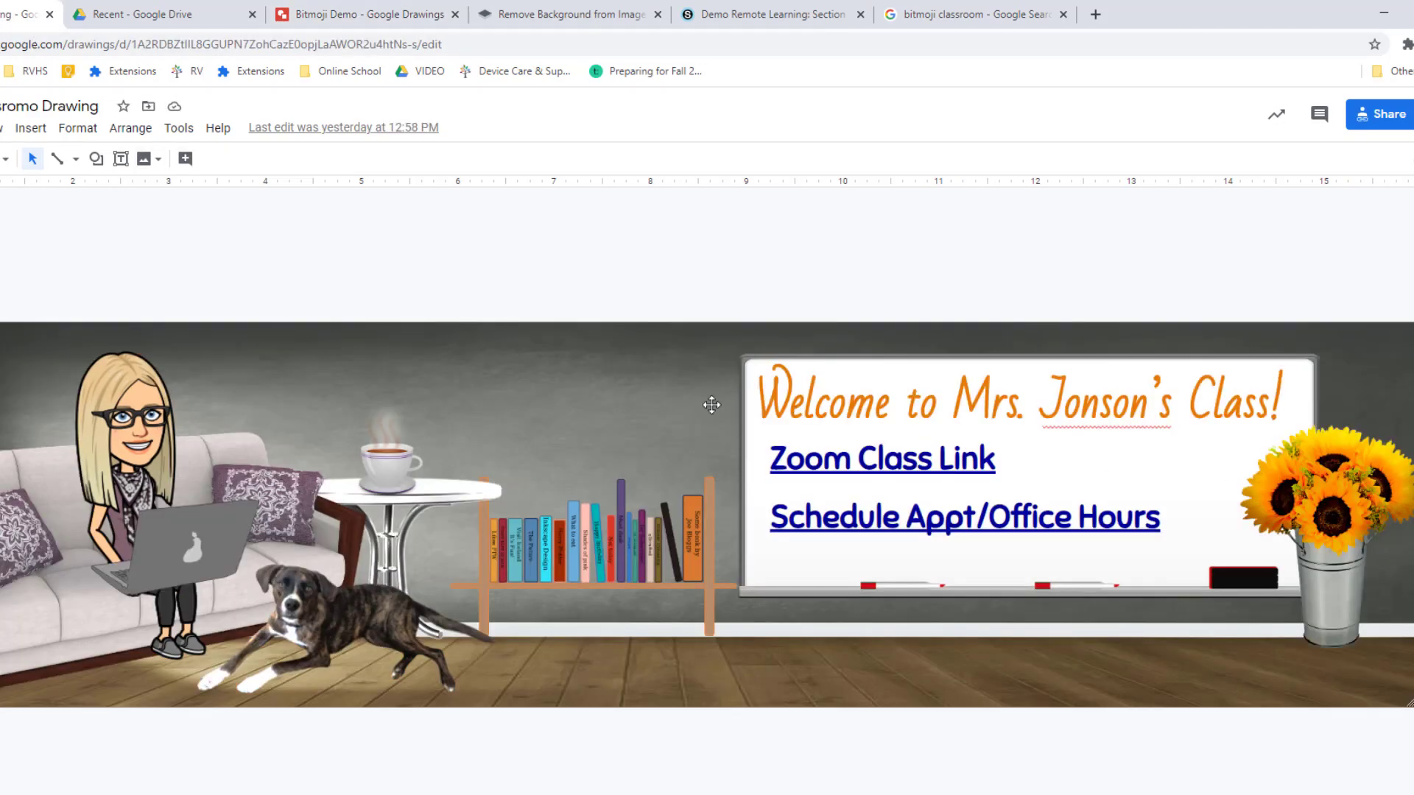
left_click(331, 15)
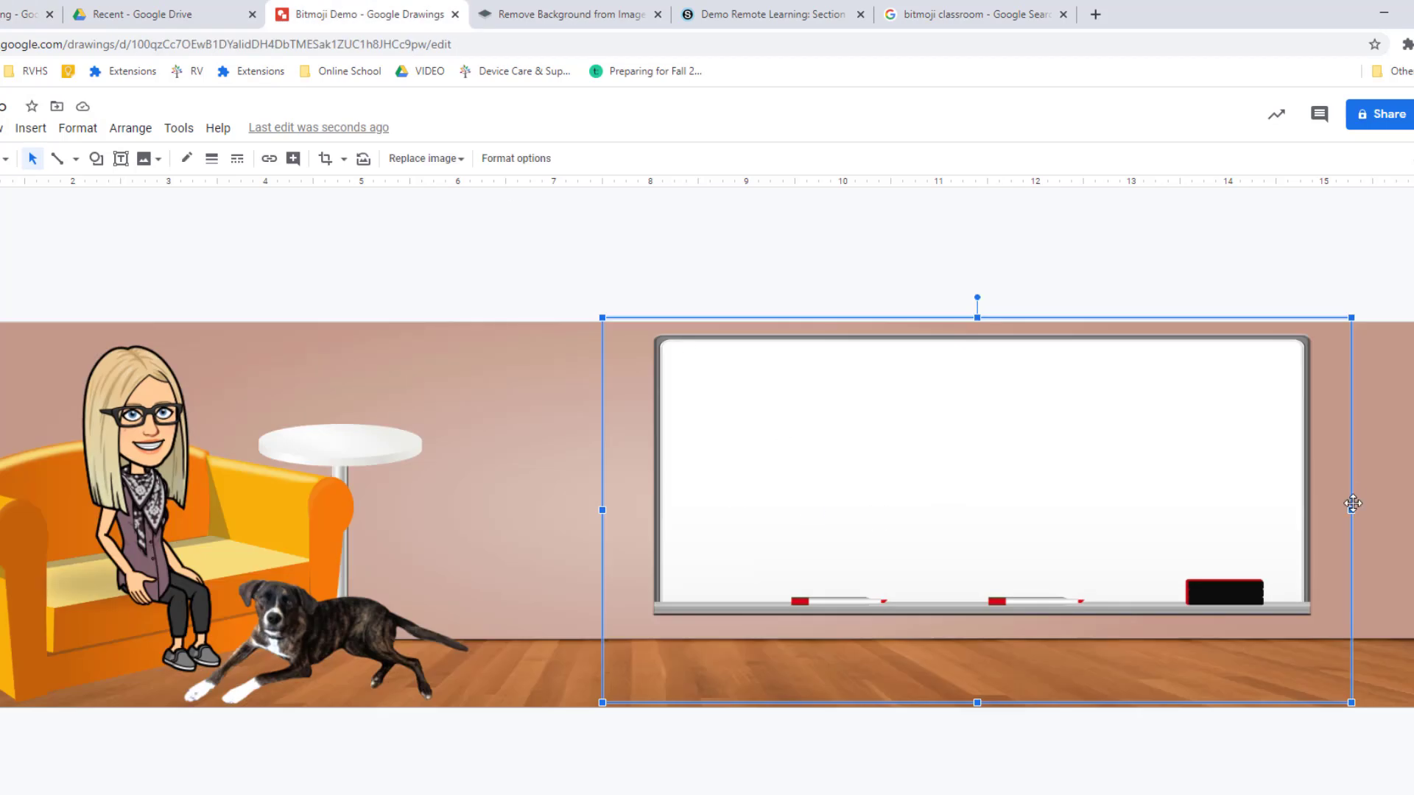
left_click_drag(1352, 510, 1373, 509)
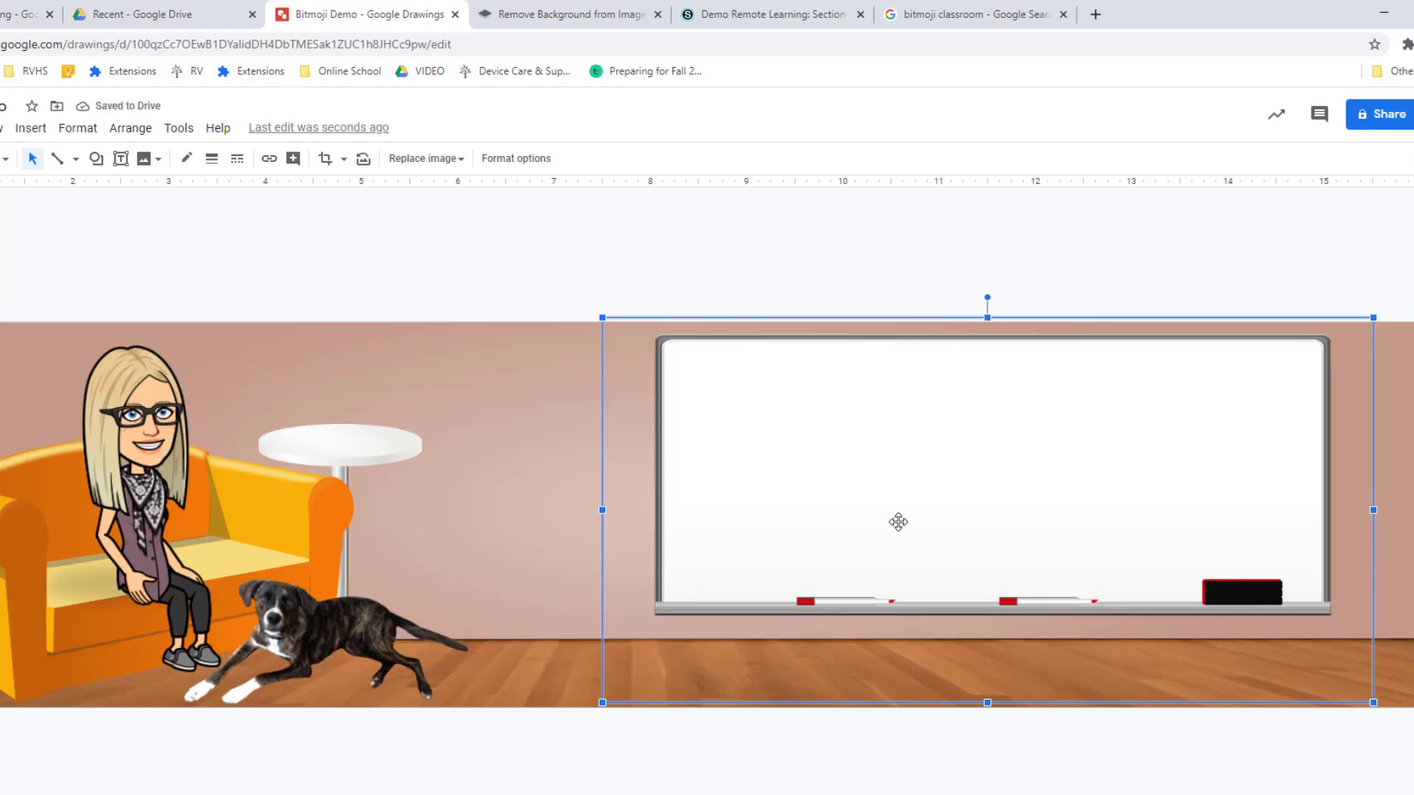
left_click(860, 792)
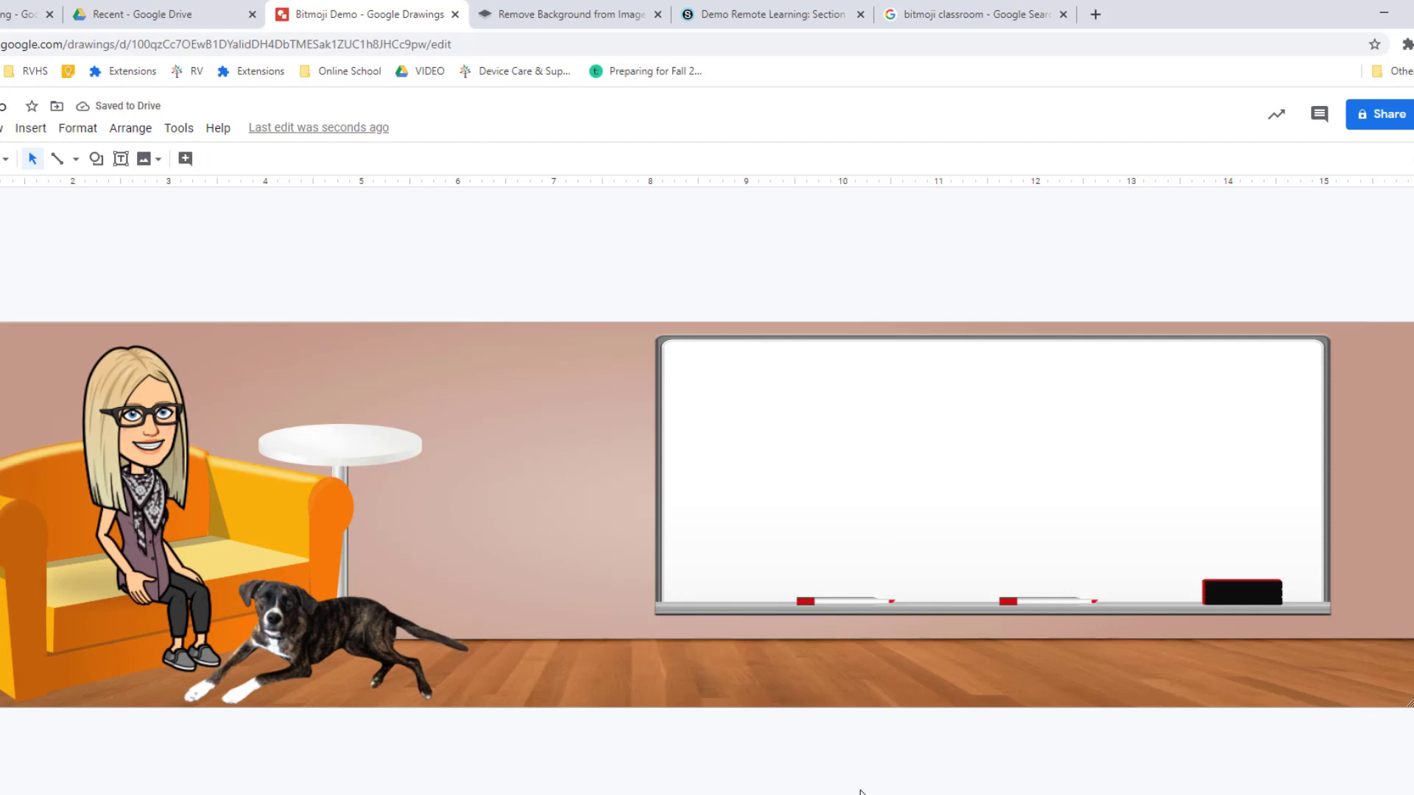
- Add a text box across the upper part of the whiteboard with a greeting welcoming students to the teacher's class
left_click(121, 159)
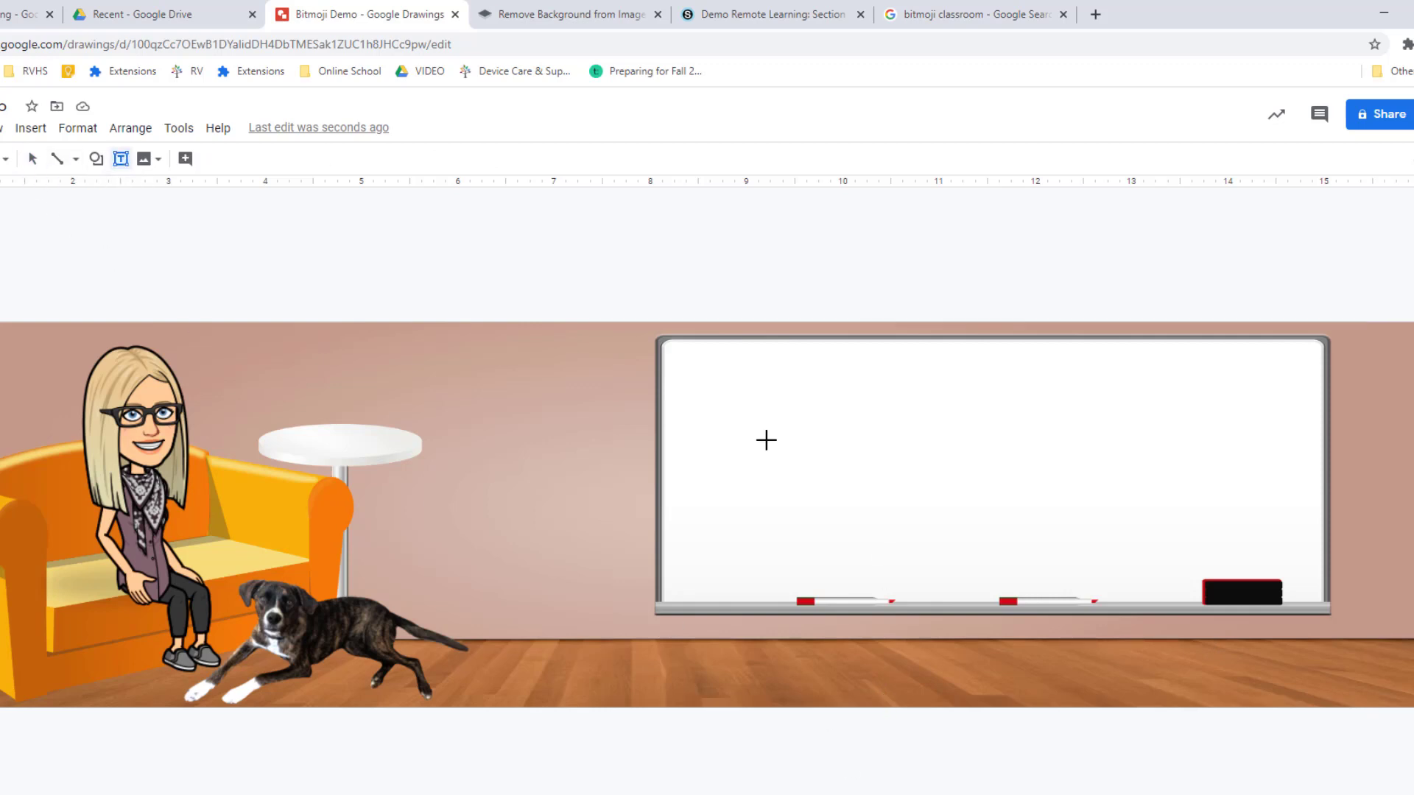
left_click_drag(710, 379, 1246, 536)
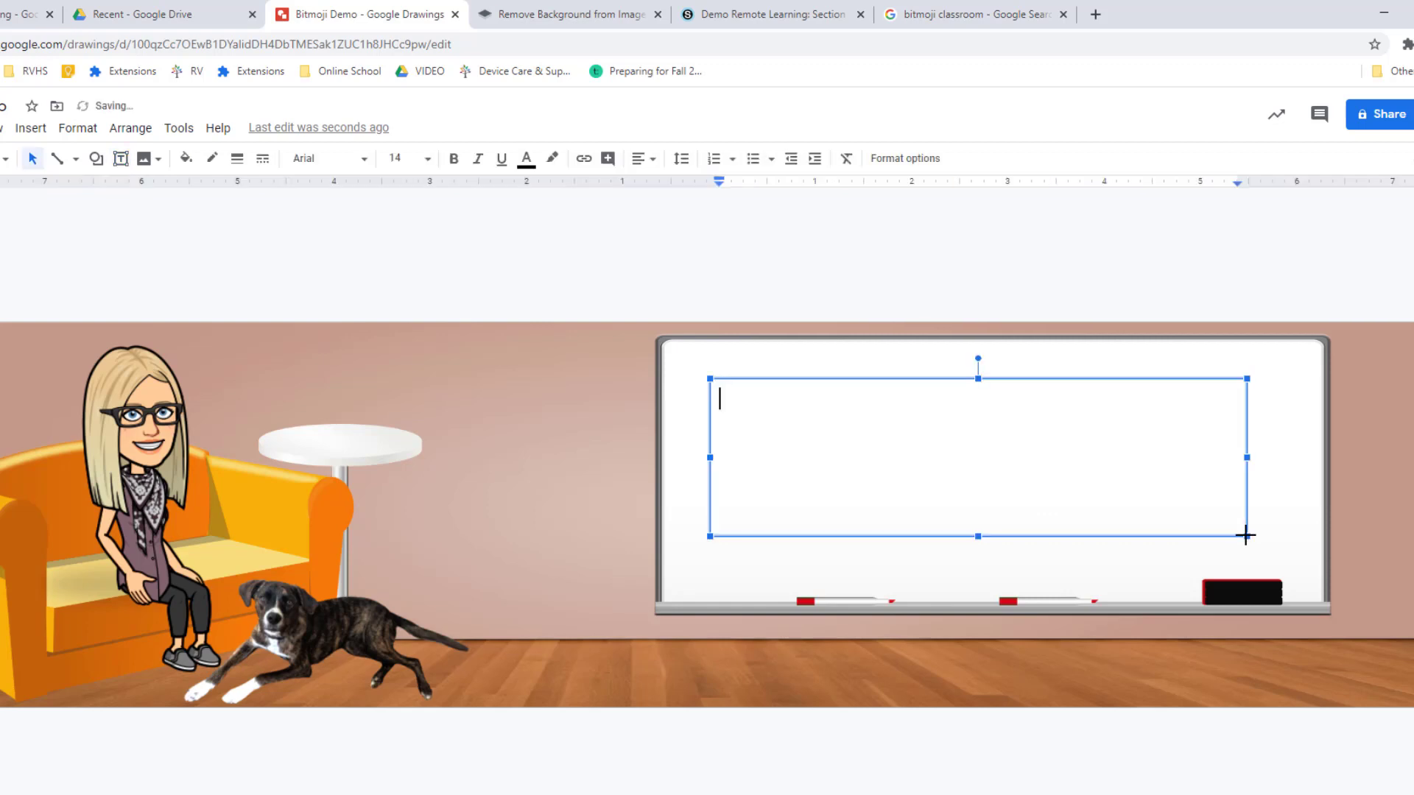
type("Welcome to Mrs. Jonson's Class!")
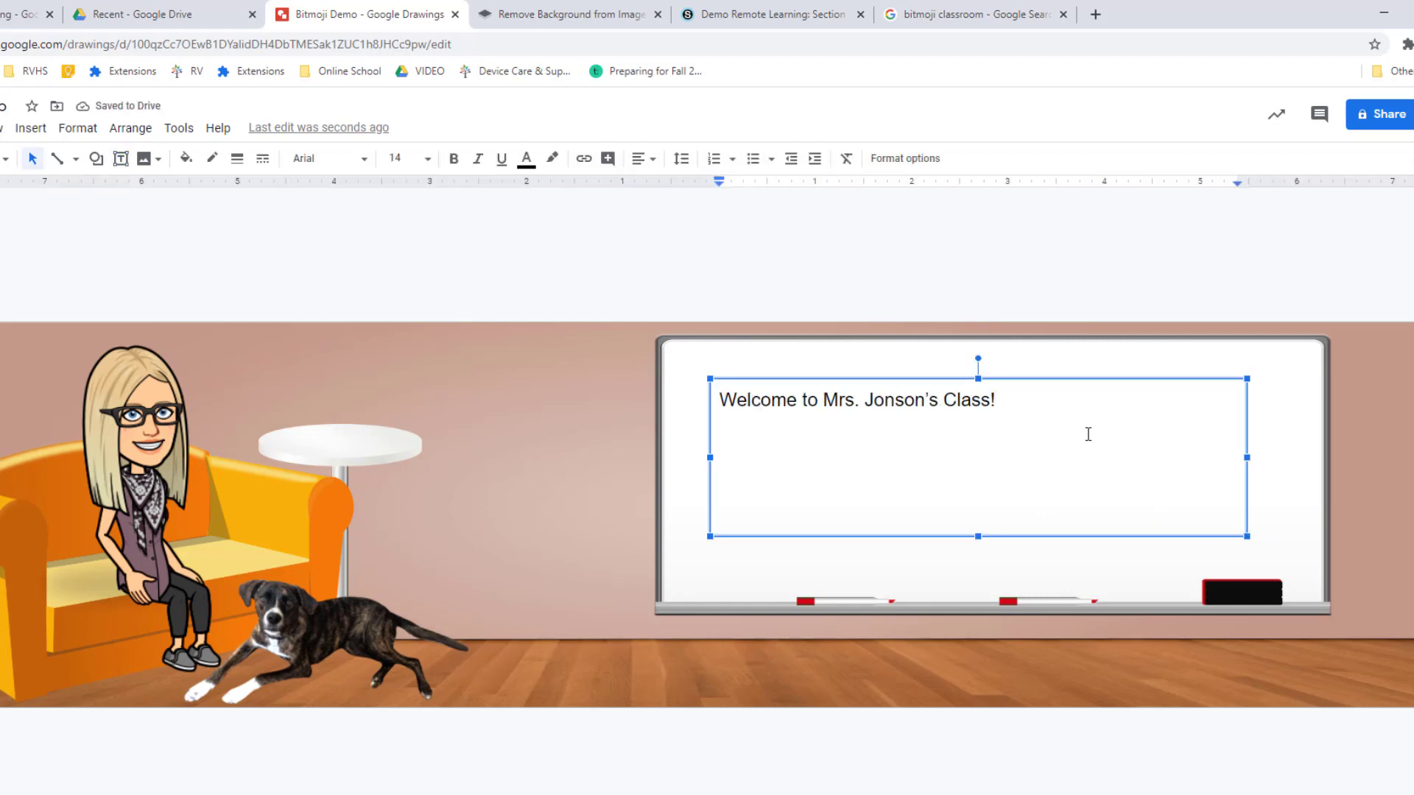
- Set the font of the whole welcome greeting to Bad Script
left_click_drag(997, 402, 707, 398)
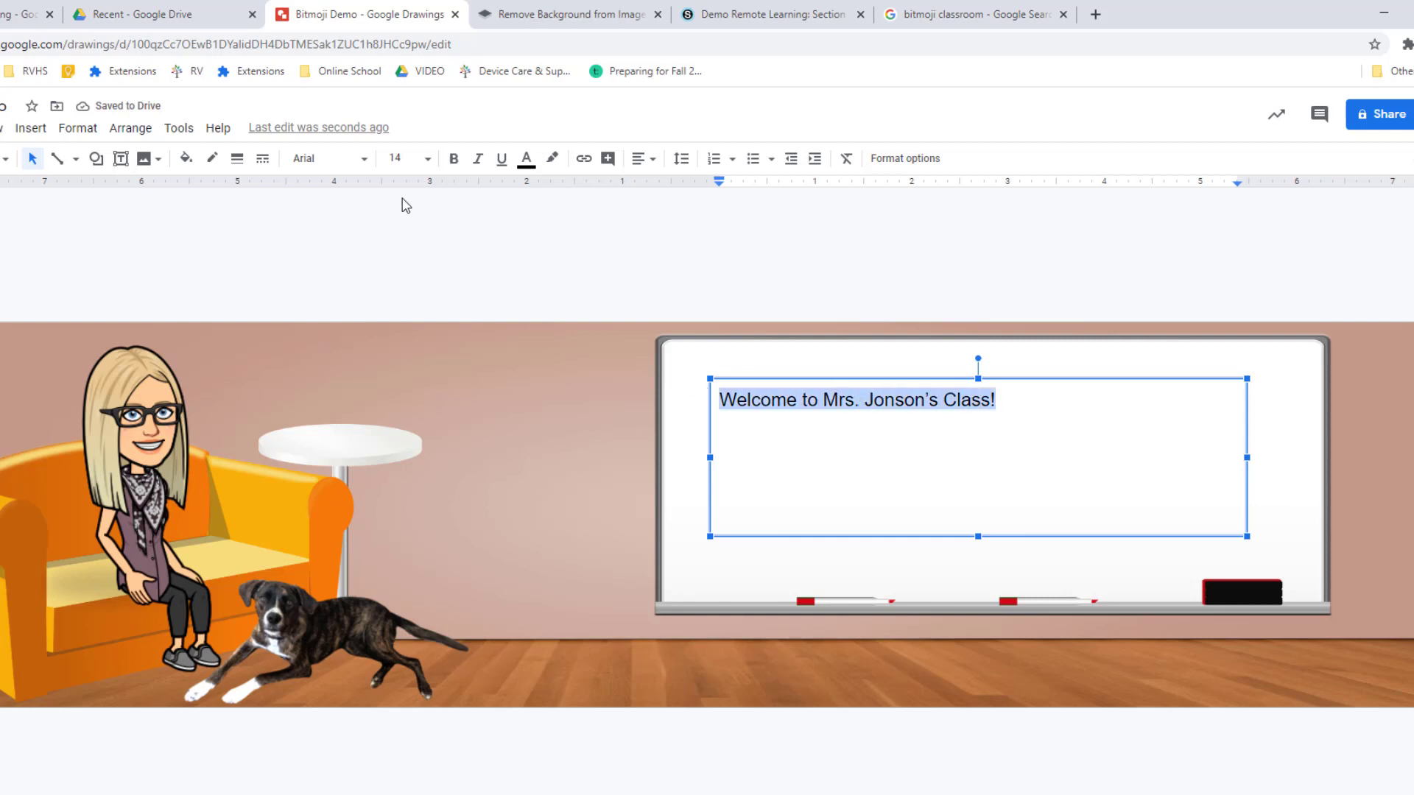
left_click(344, 164)
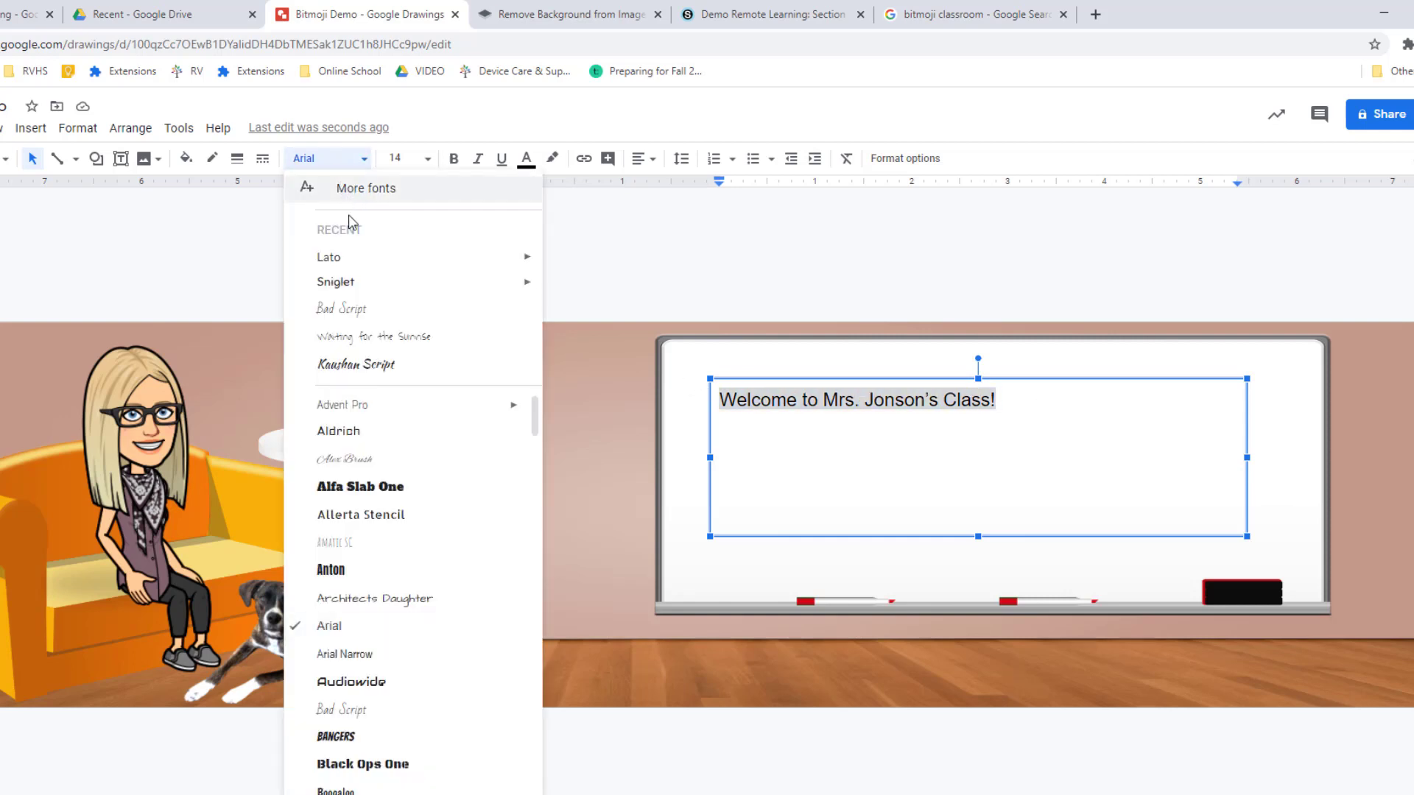
left_click(357, 309)
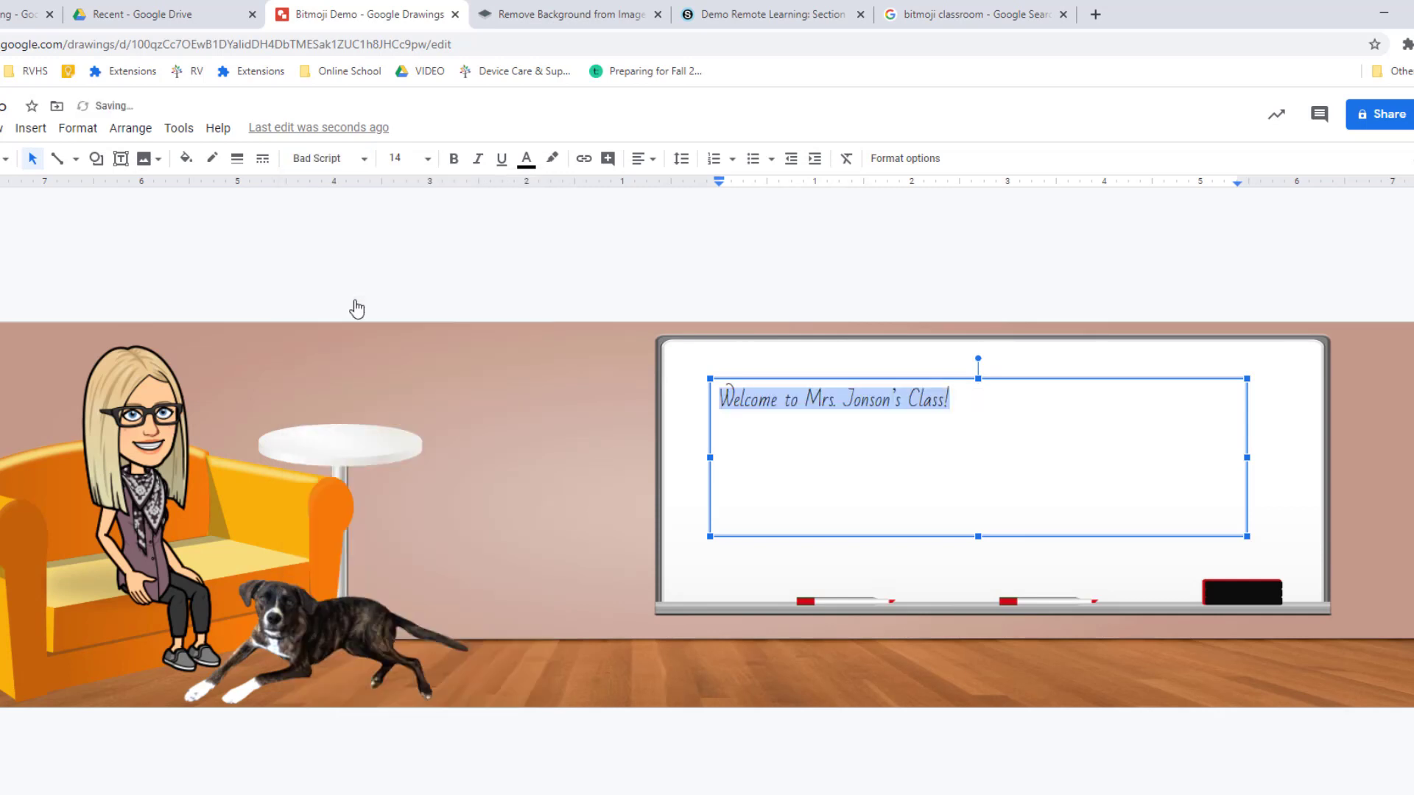
- Make the welcome greeting bold, 36 pt and red, and widen its text box so it spans the top of the whiteboard
left_click(454, 160)
left_click(427, 159)
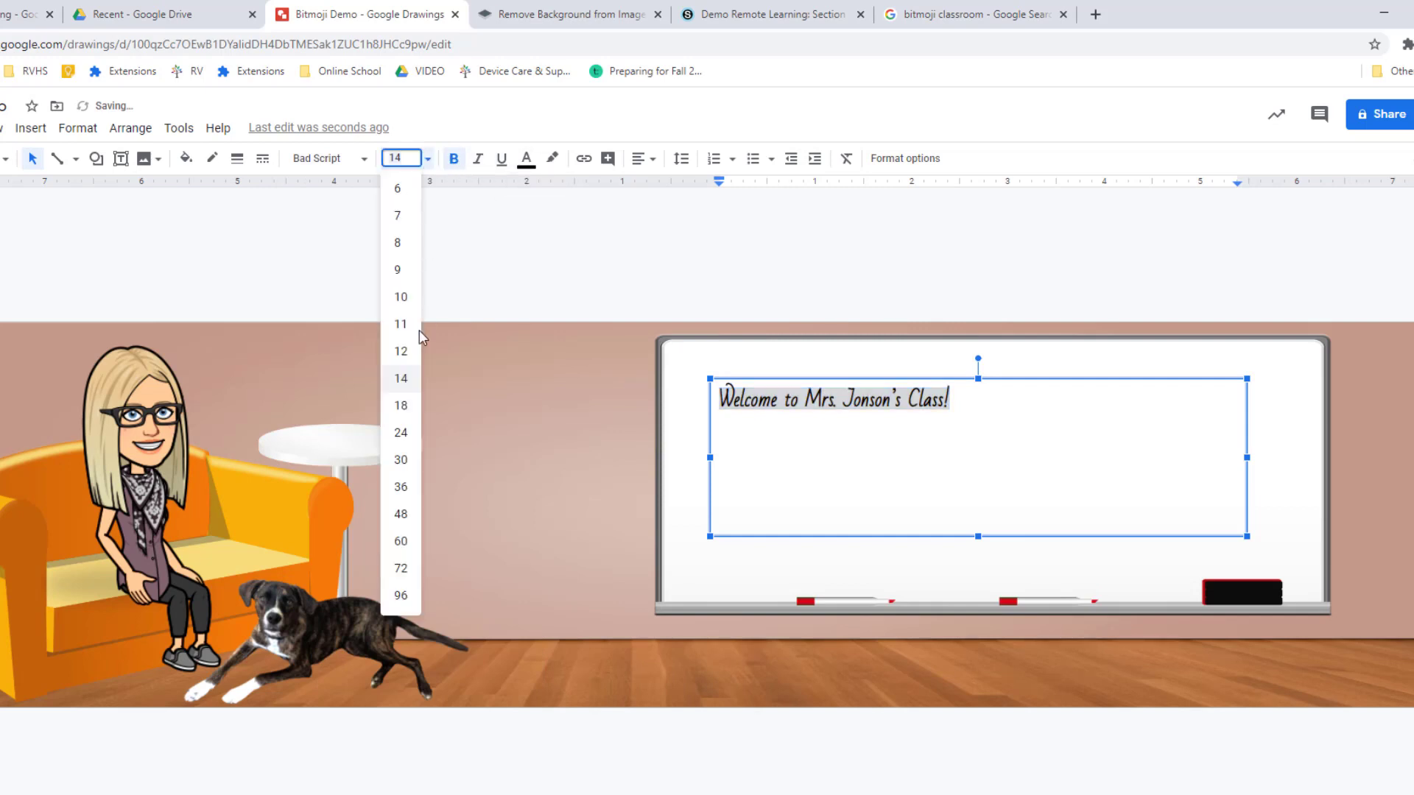
left_click(401, 489)
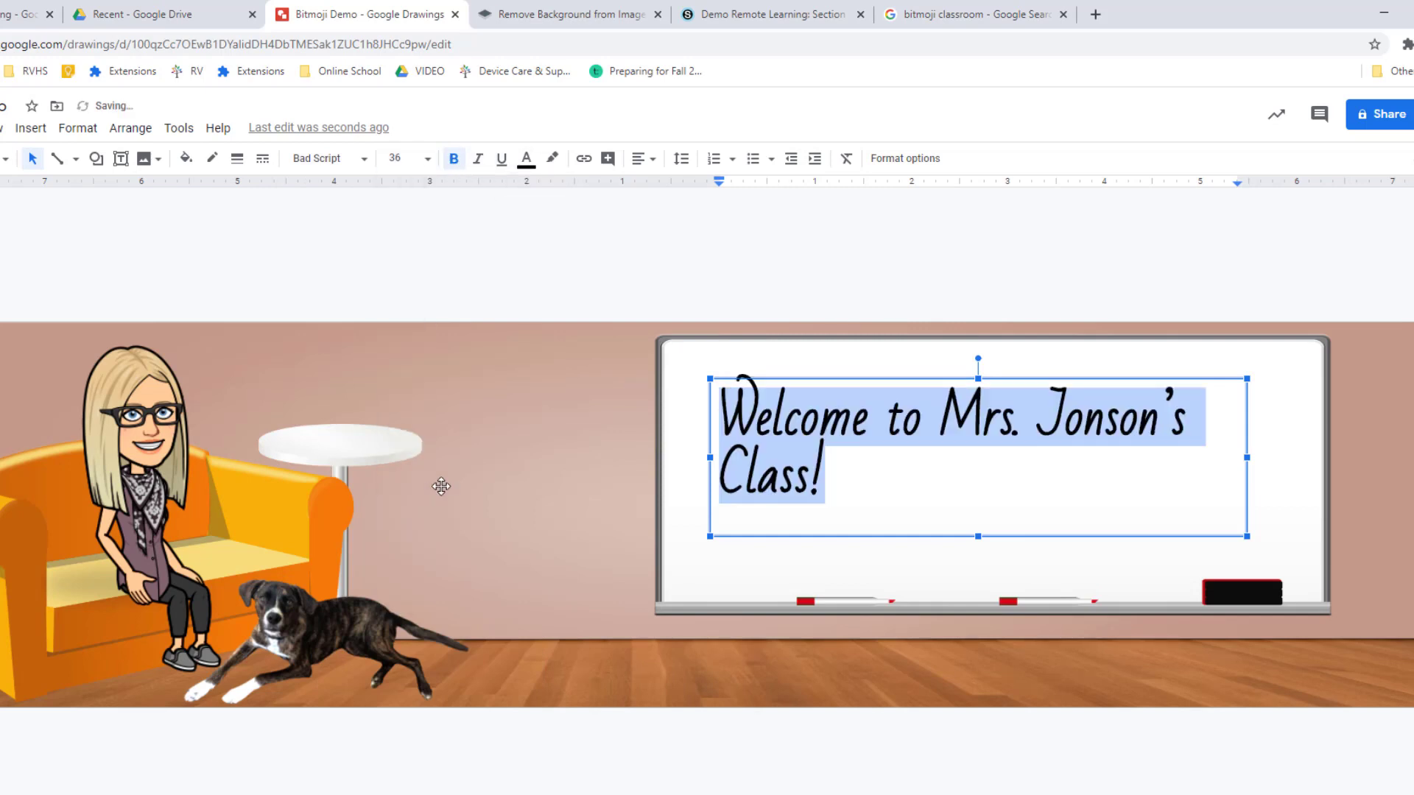
left_click_drag(1247, 457, 1306, 458)
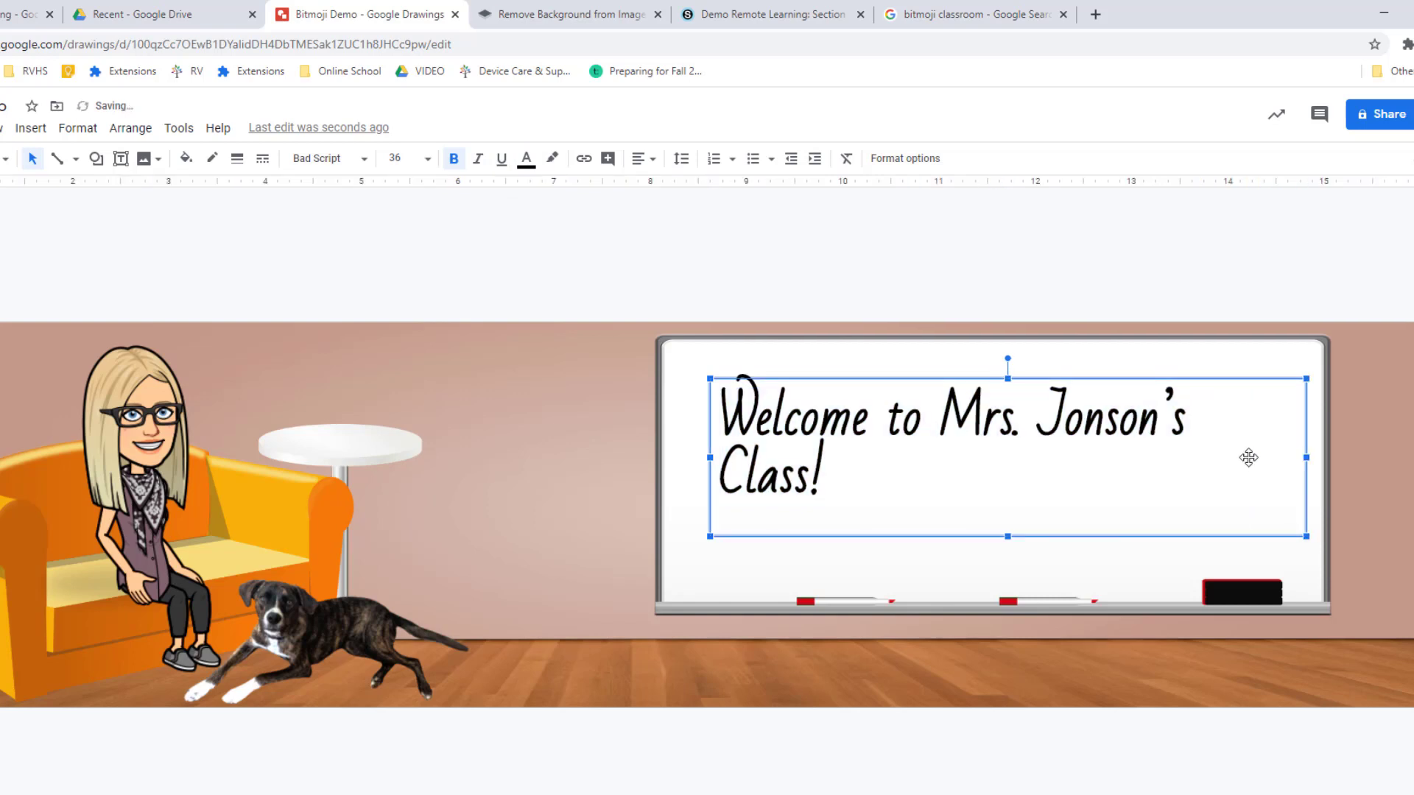
left_click_drag(709, 454, 668, 431)
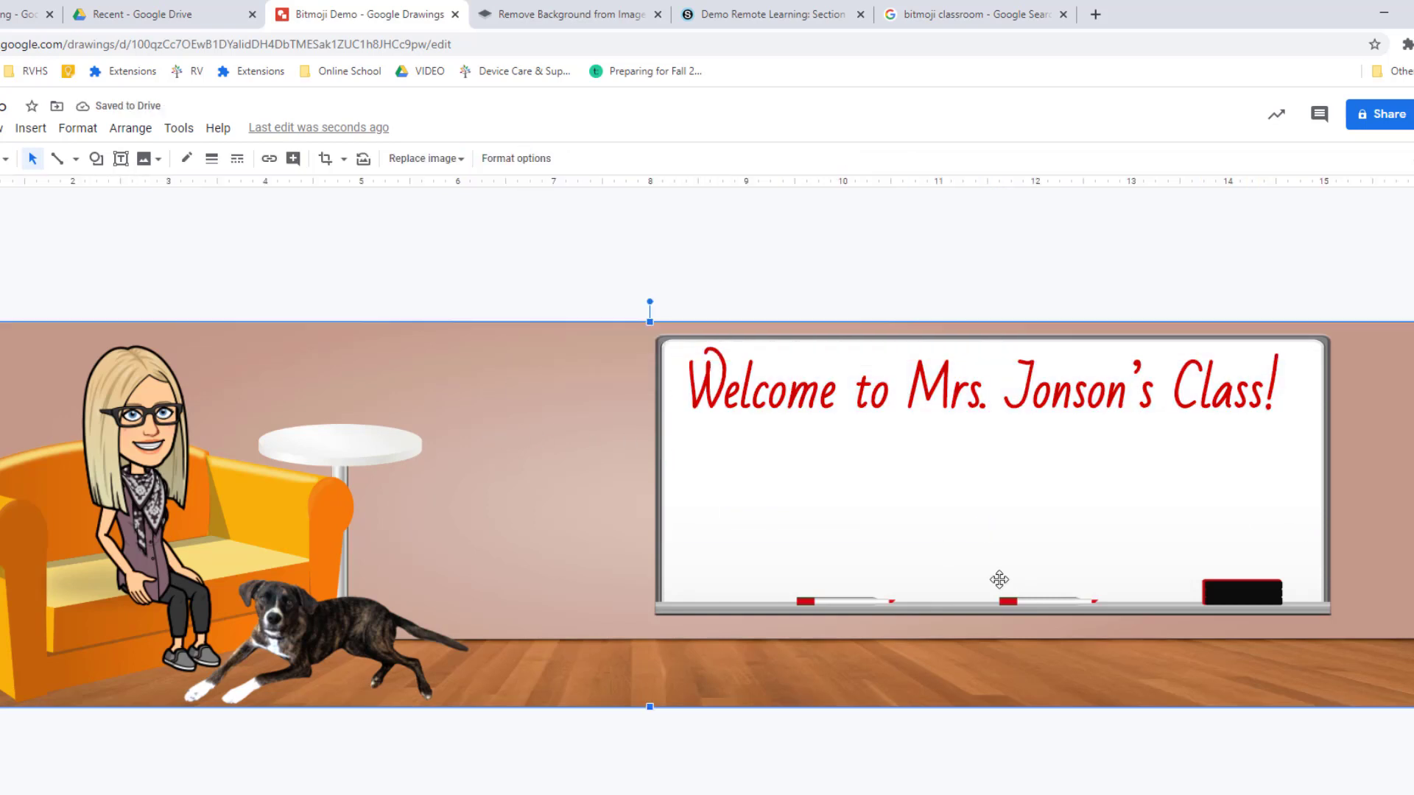
- Add a text box on the whiteboard below the greeting reading "Zoom Link"
left_click(121, 159)
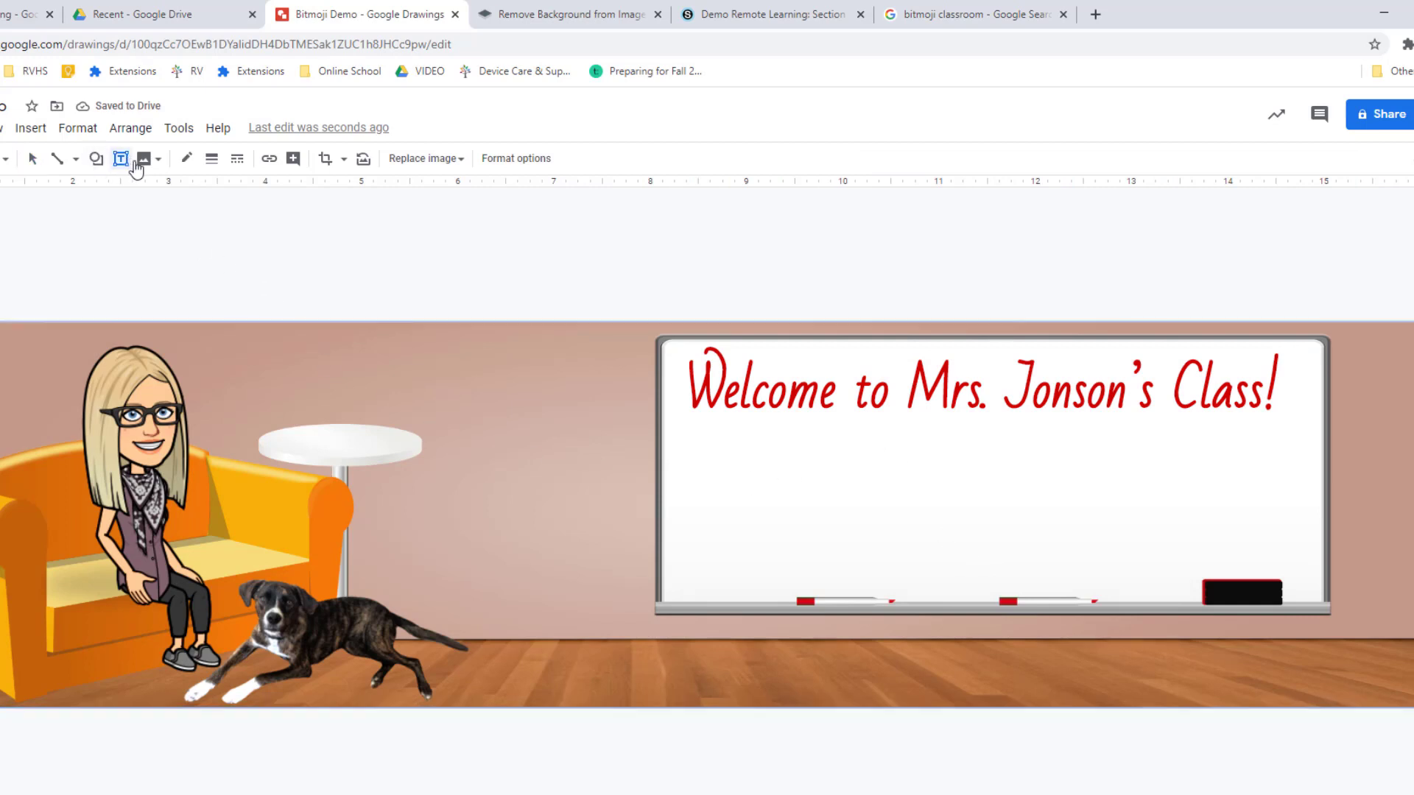
left_click_drag(700, 429, 1208, 541)
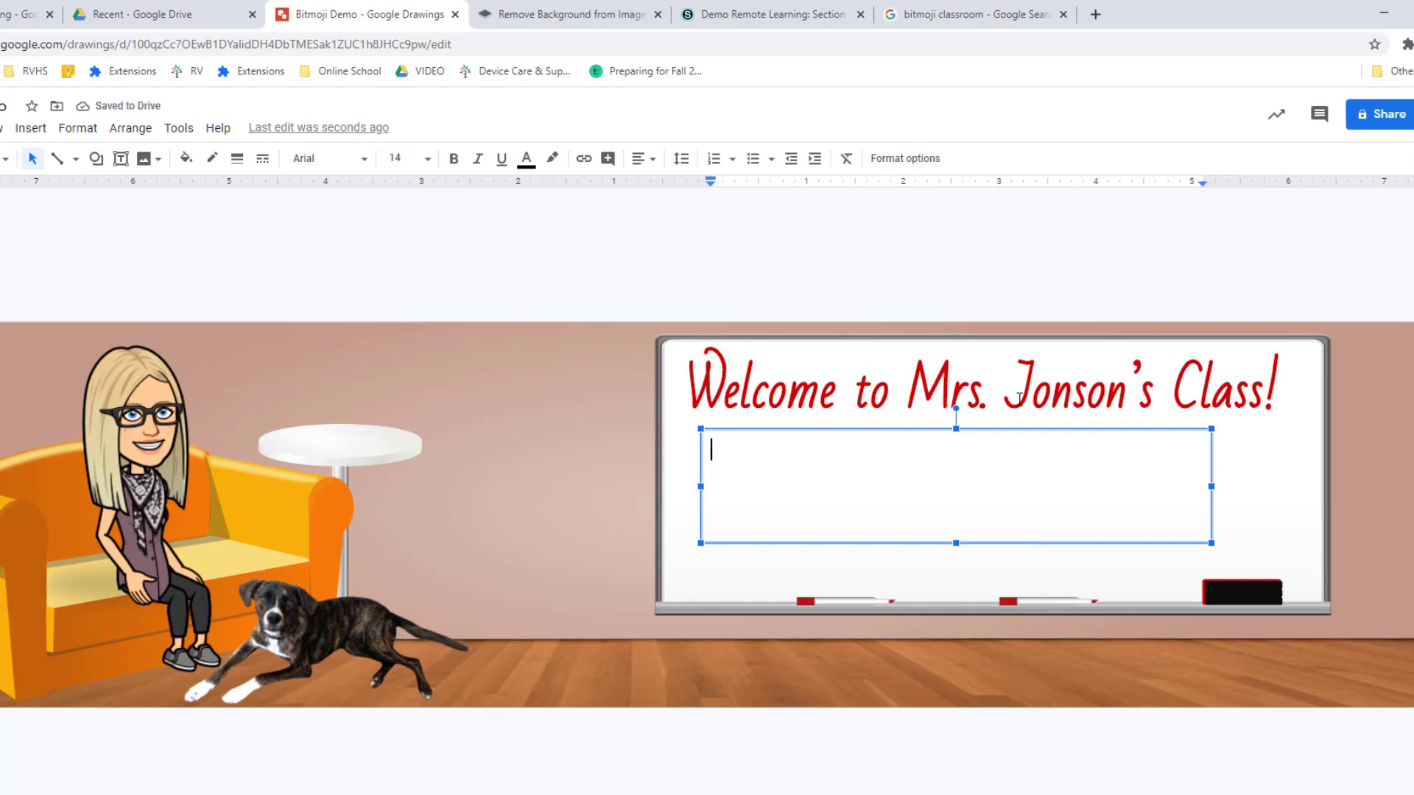
type("Zoom")
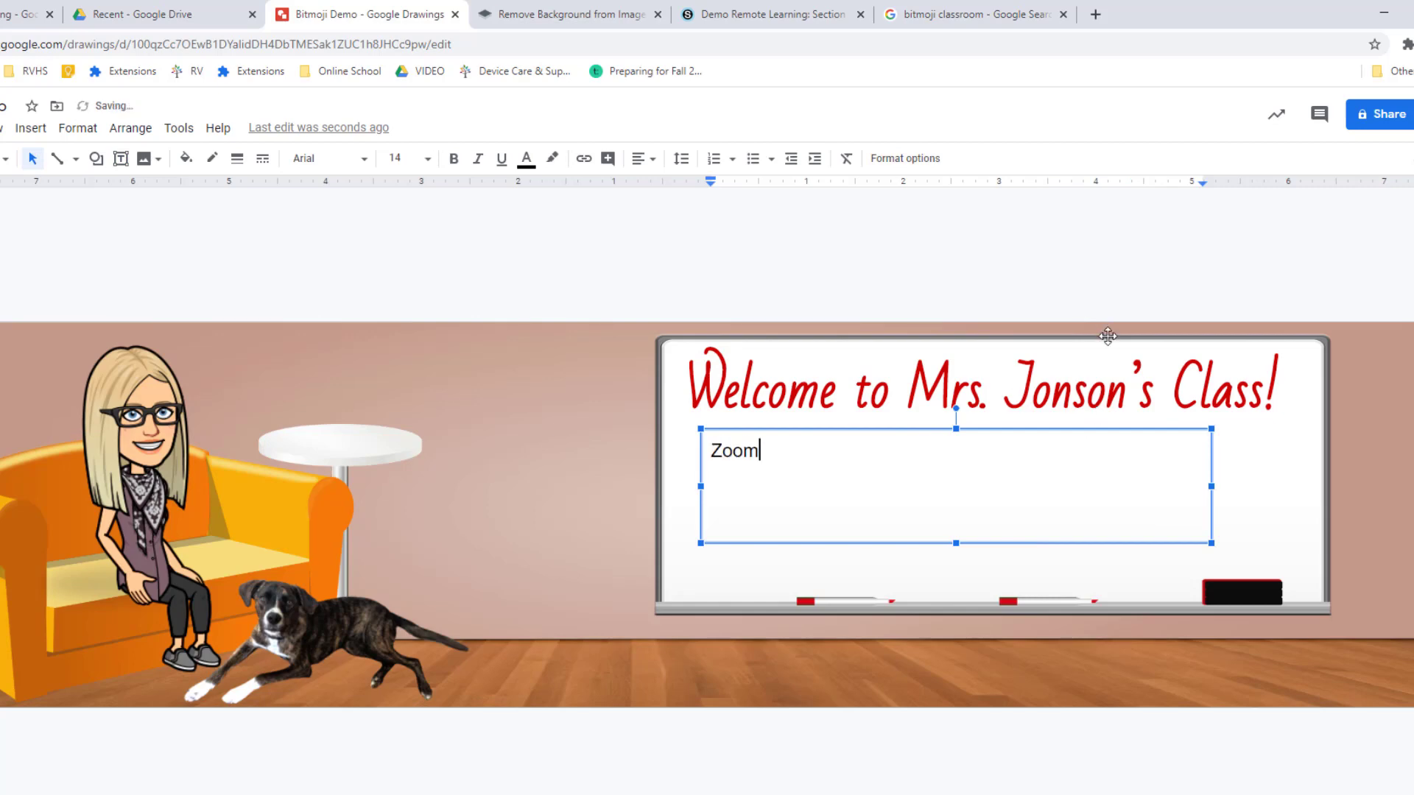
type(" Link")
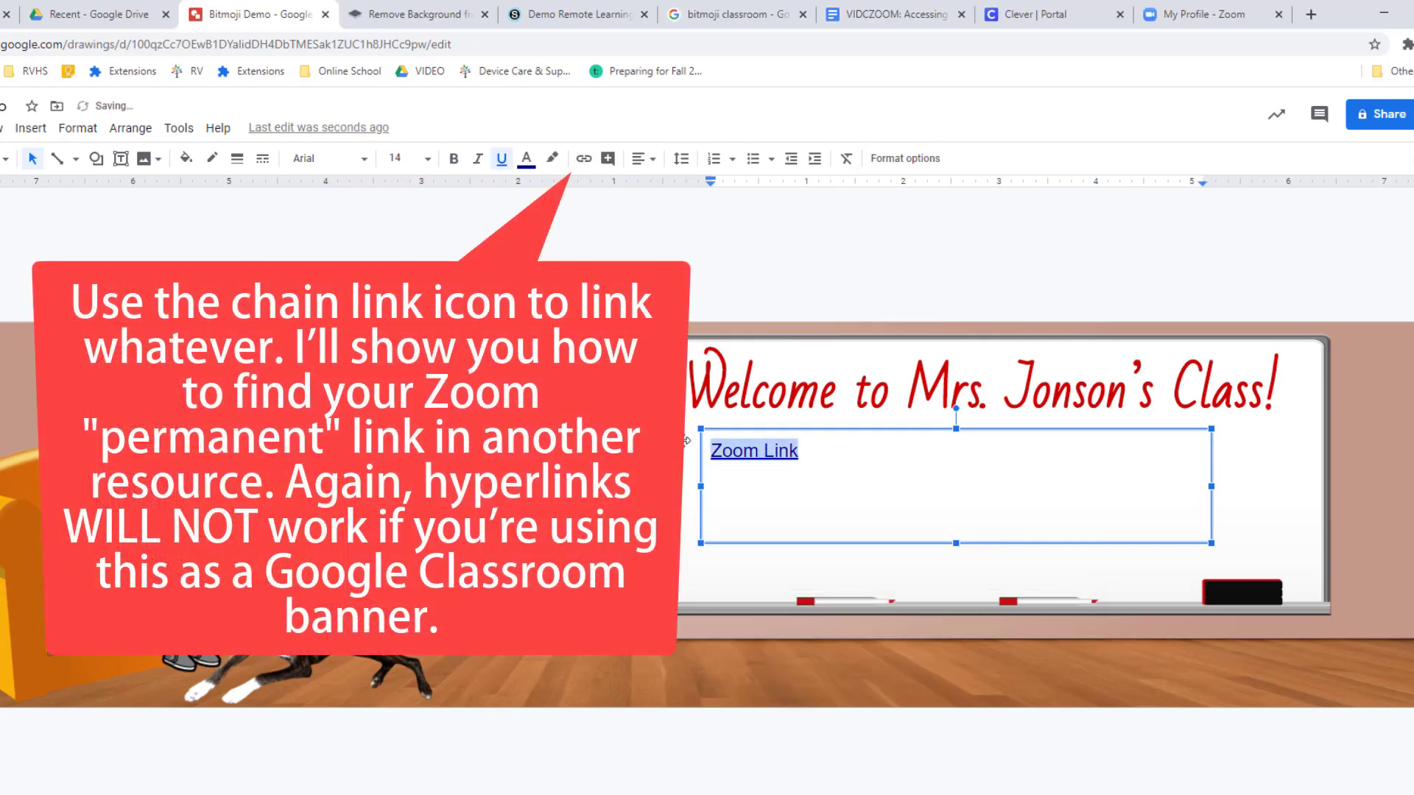
- Set the "Zoom Link" text to the Sniglet font at 36 pt
left_click(394, 159)
left_click(324, 158)
left_click(309, 633)
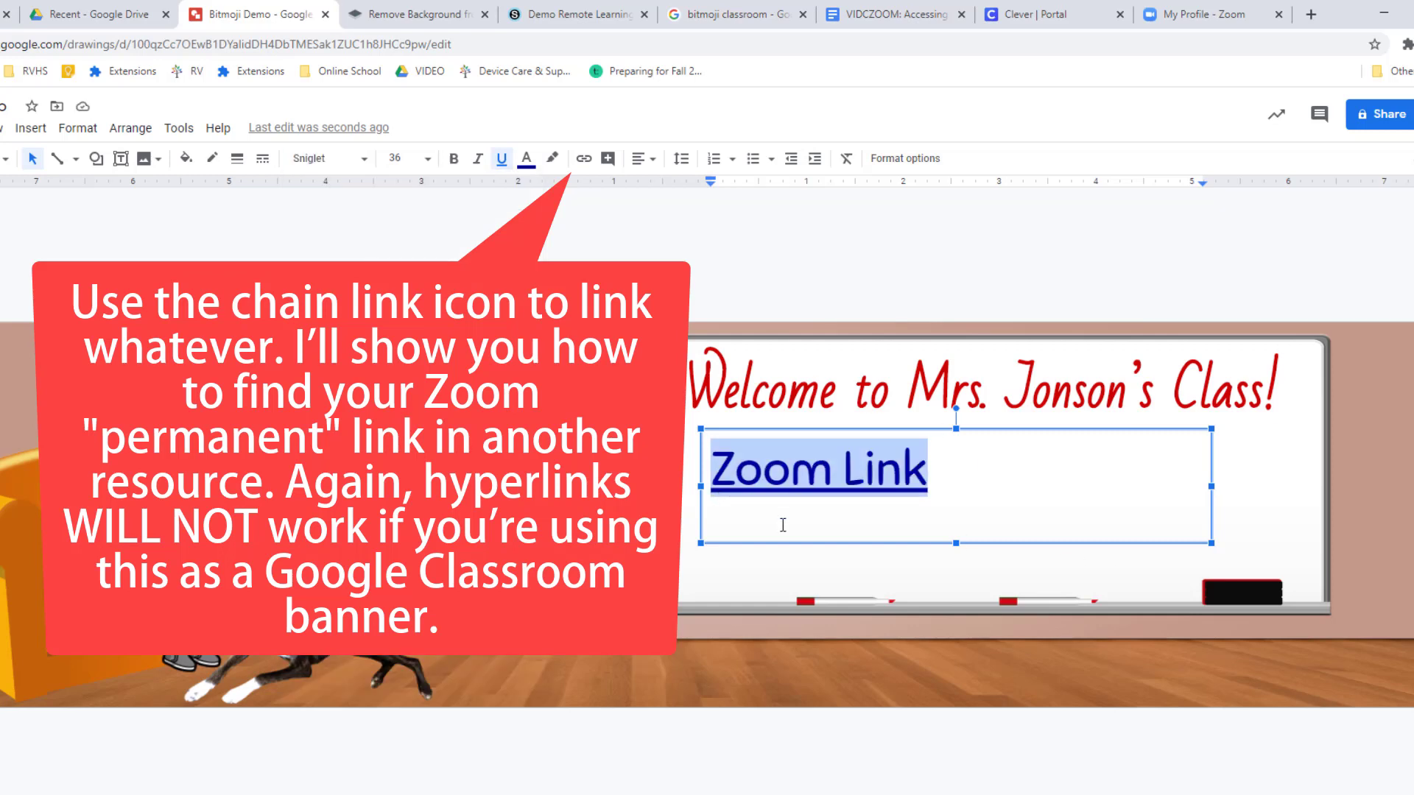
left_click(931, 469)
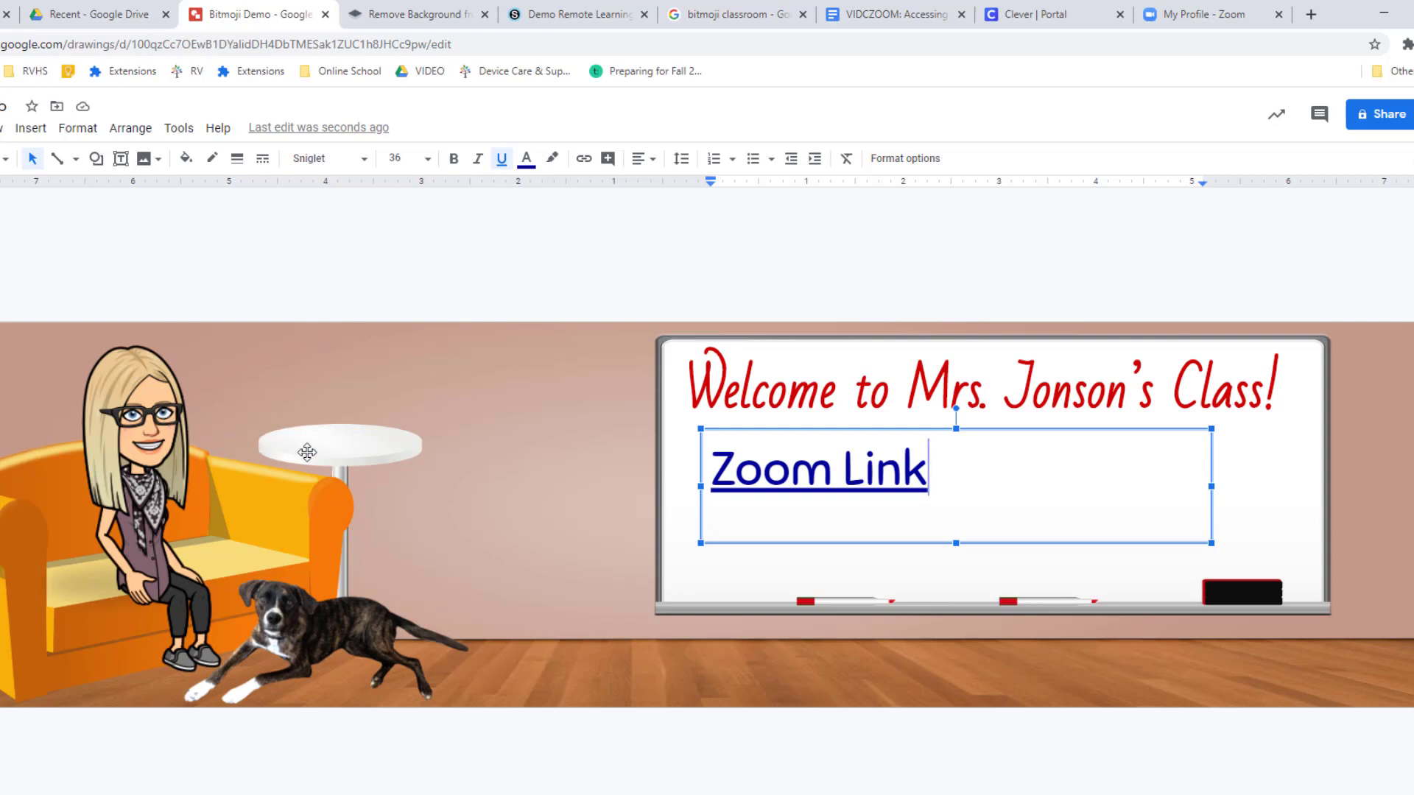
left_click(347, 454)
left_click(369, 443)
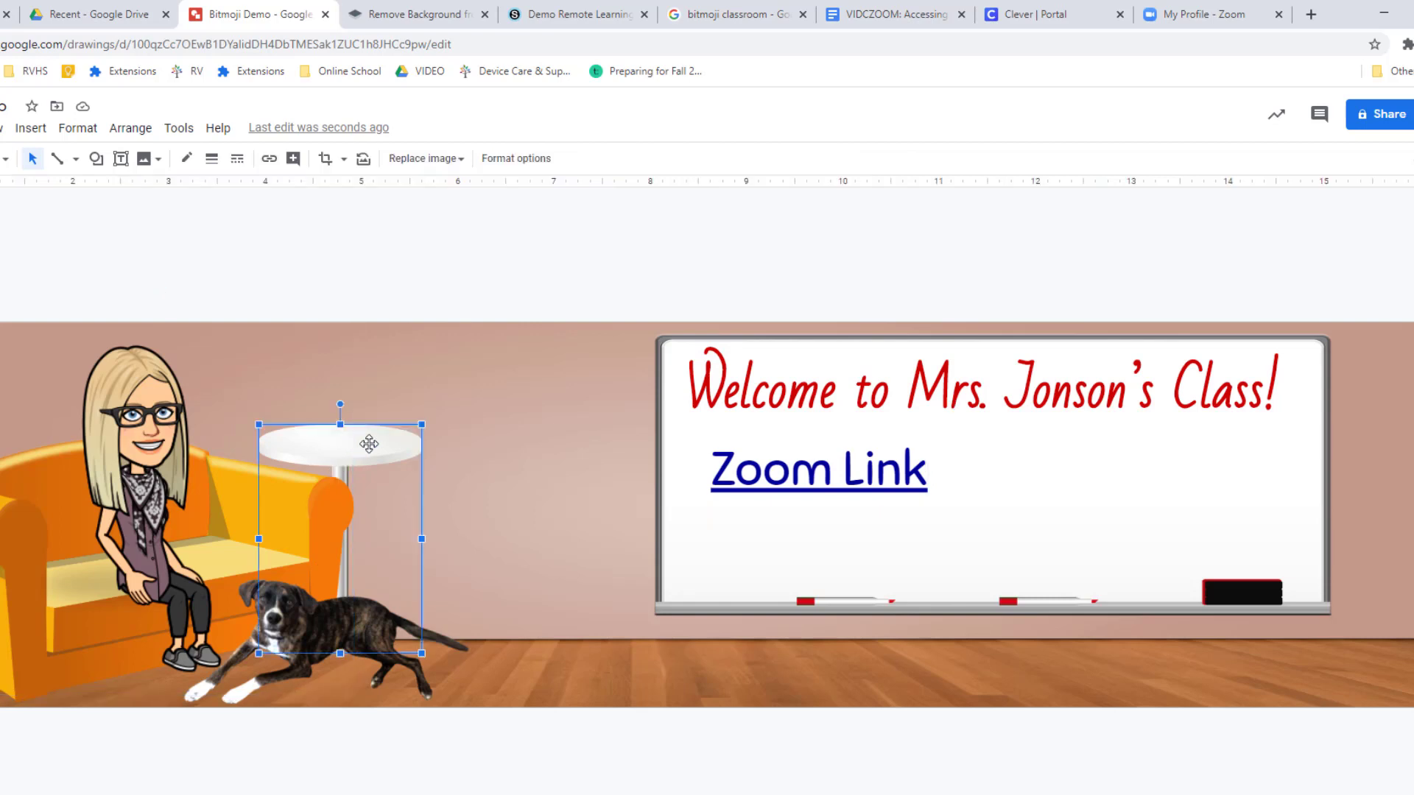
left_click(323, 635)
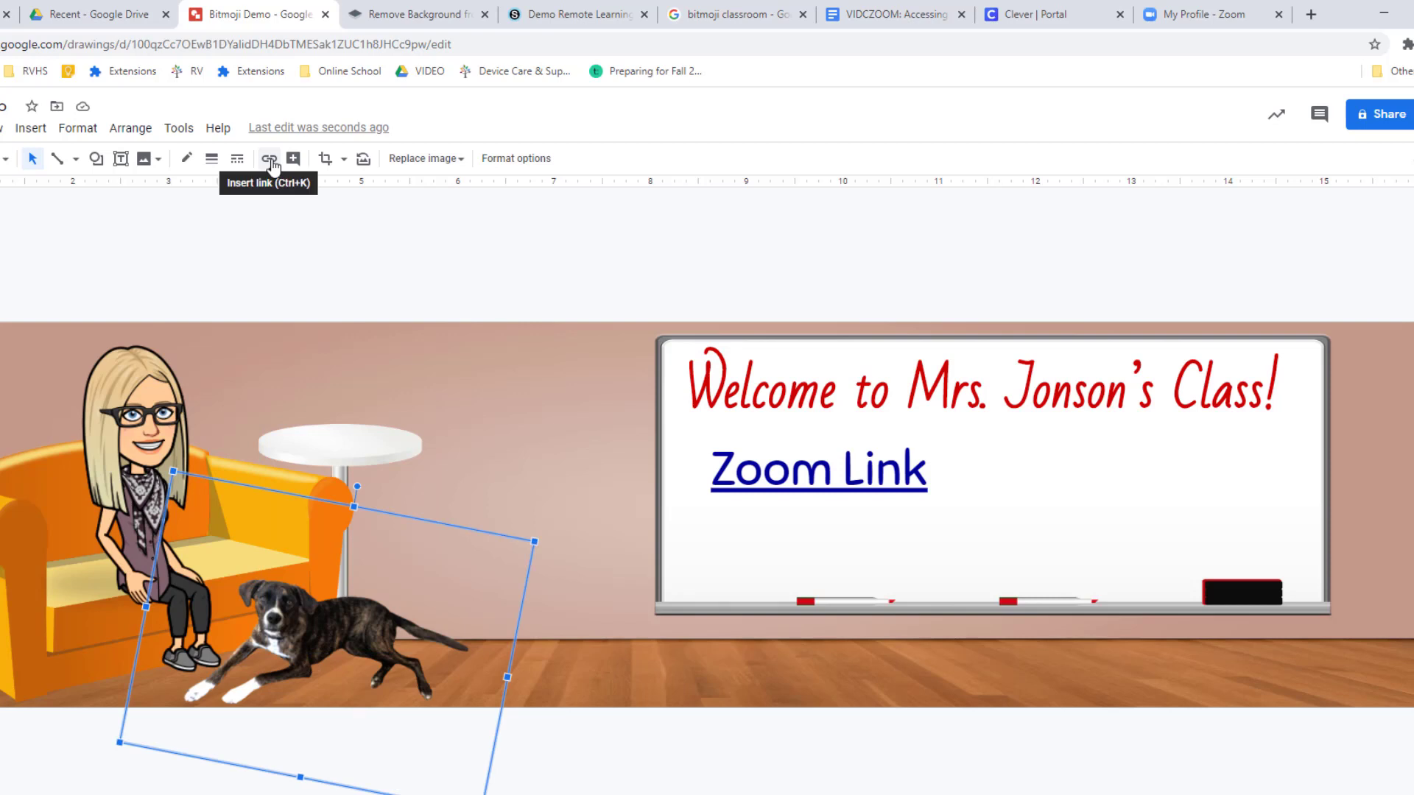
- Try out an open blue book image, shrunk and placed on the wall between table and whiteboard, and remove it again
key("ctrl+v")
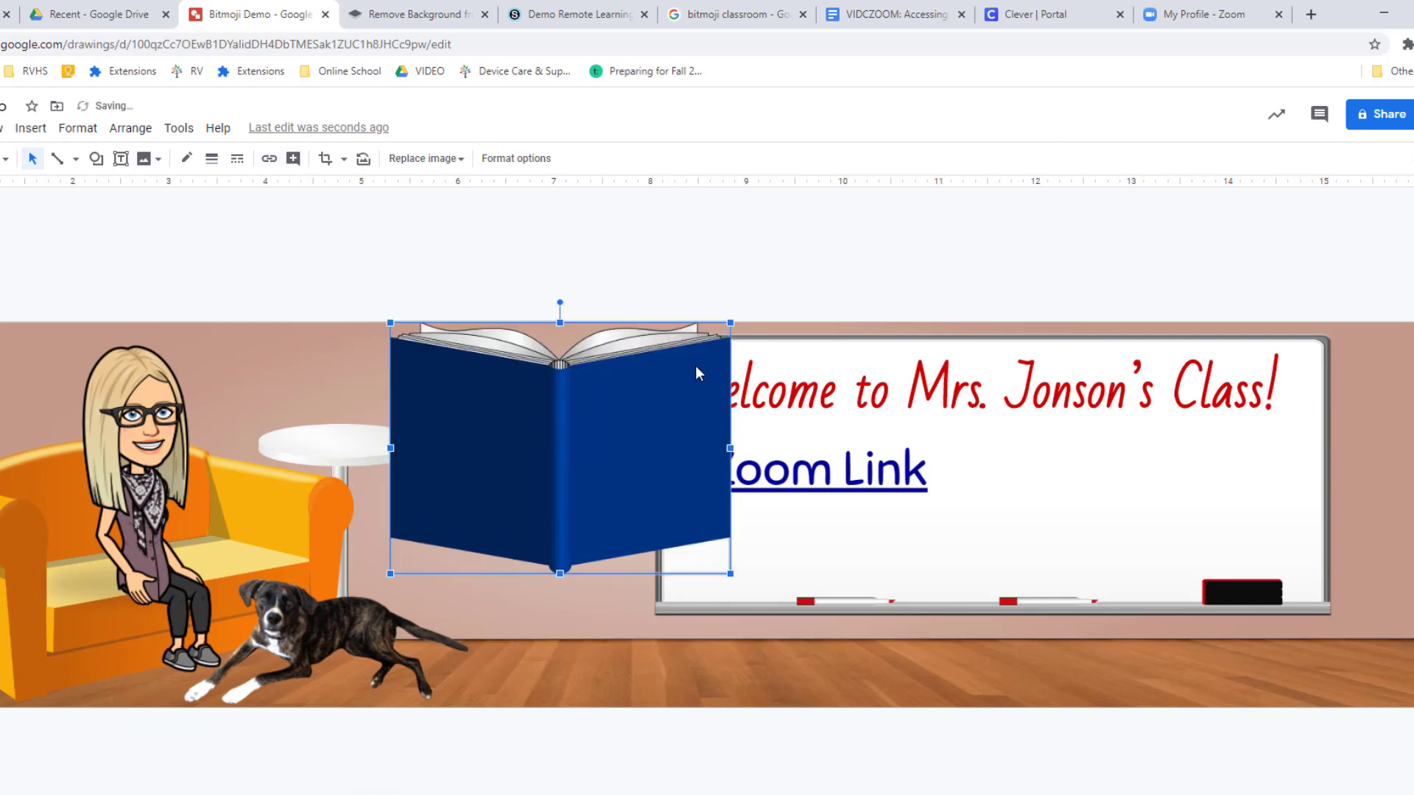
left_click_drag(730, 324, 622, 402)
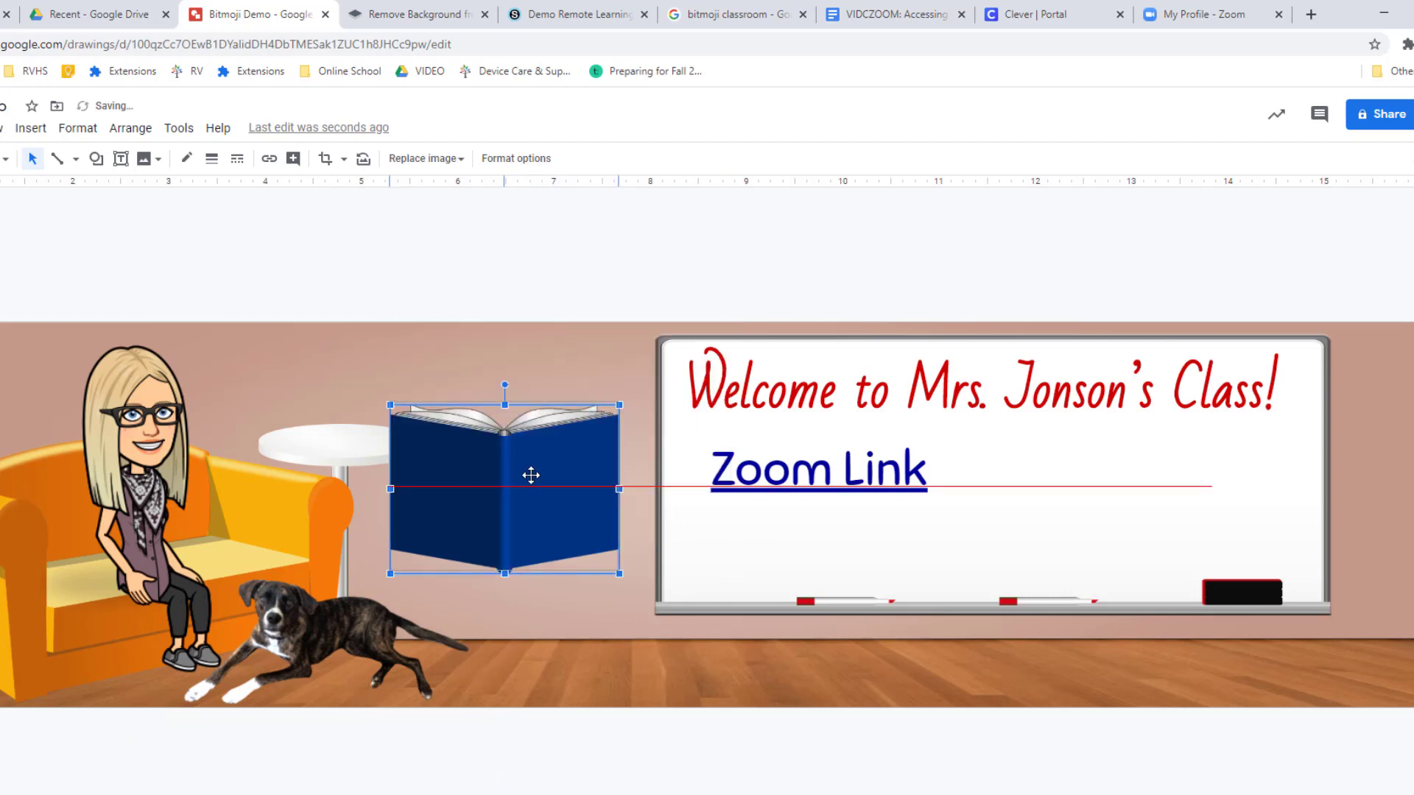
left_click_drag(530, 476, 545, 454)
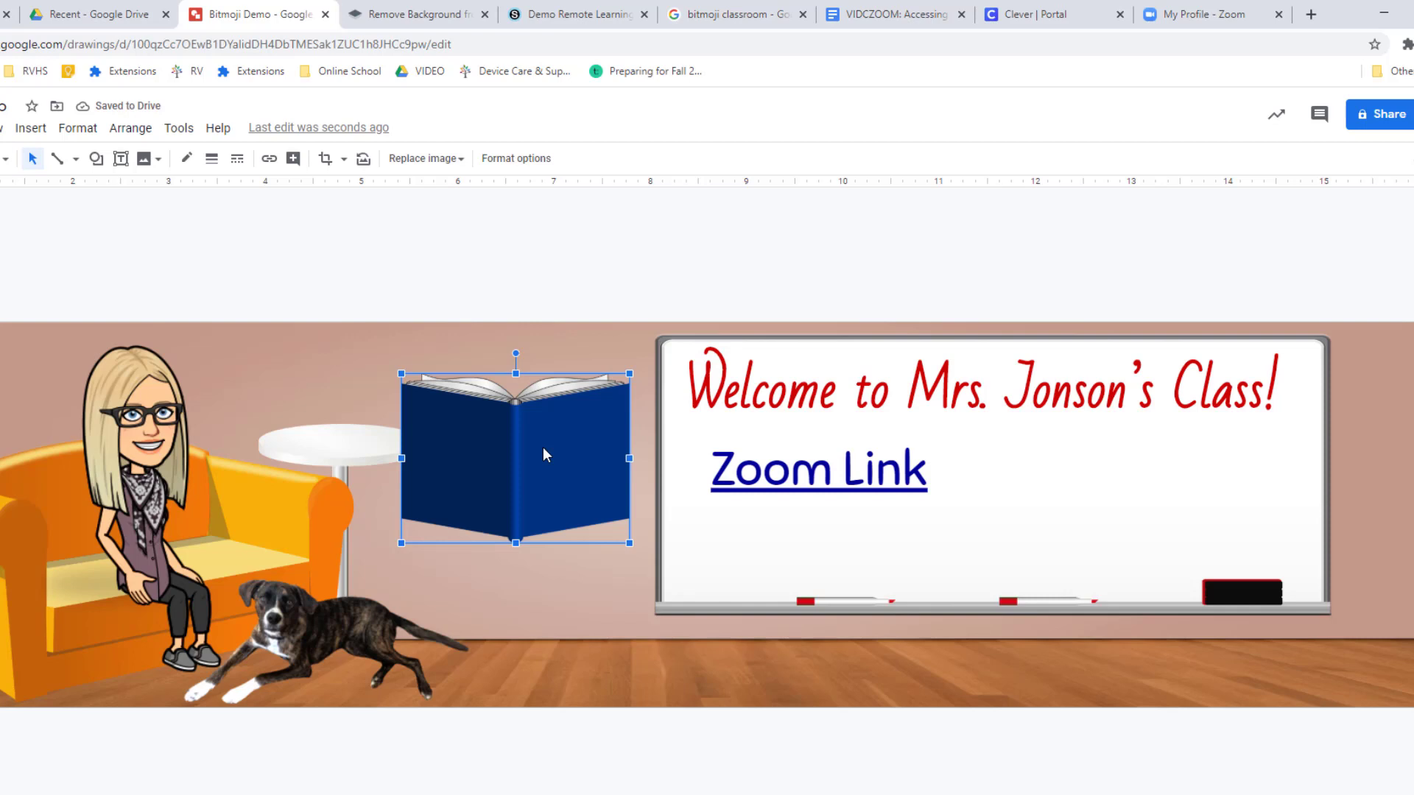
key("Delete")
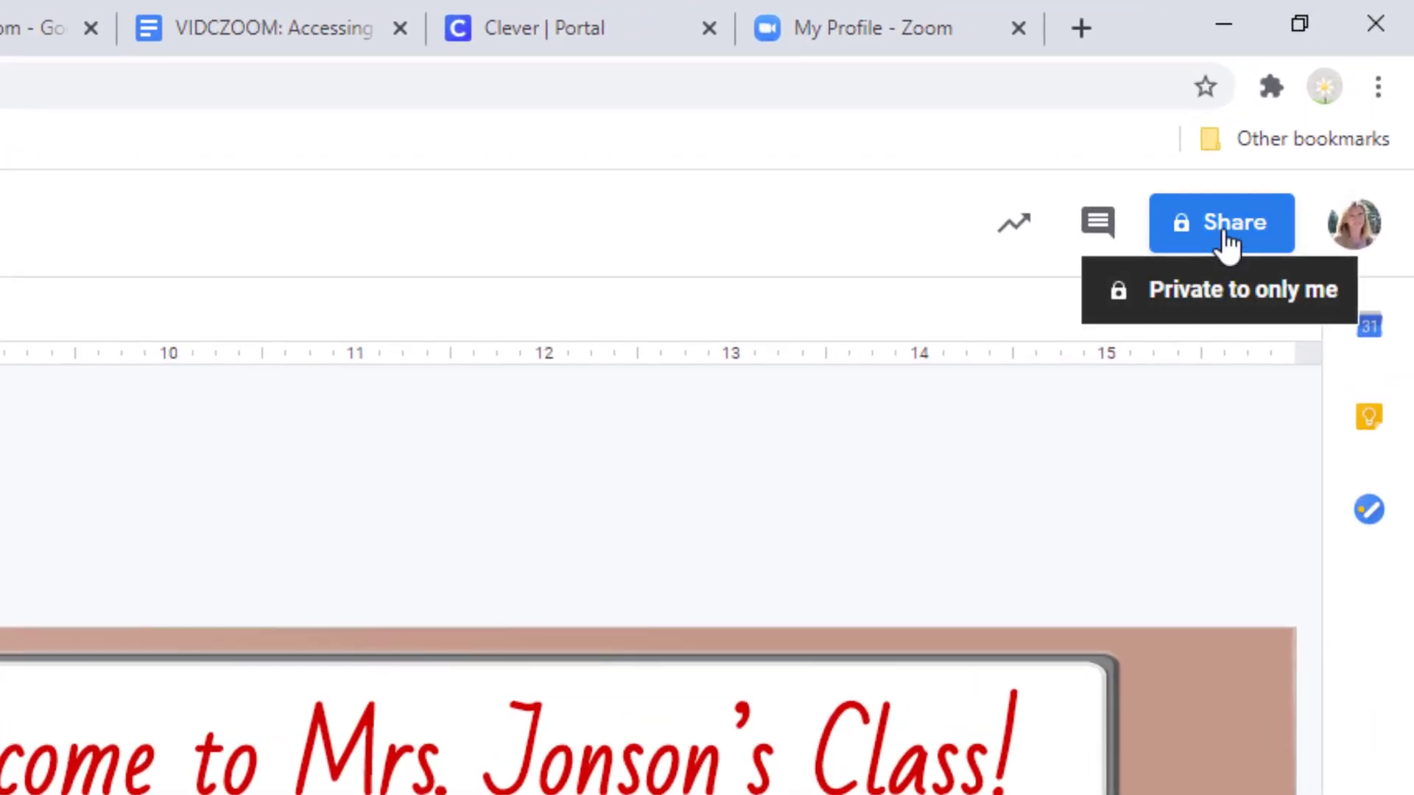
- Share the drawing so that anyone with the link can view it
left_click(1226, 236)
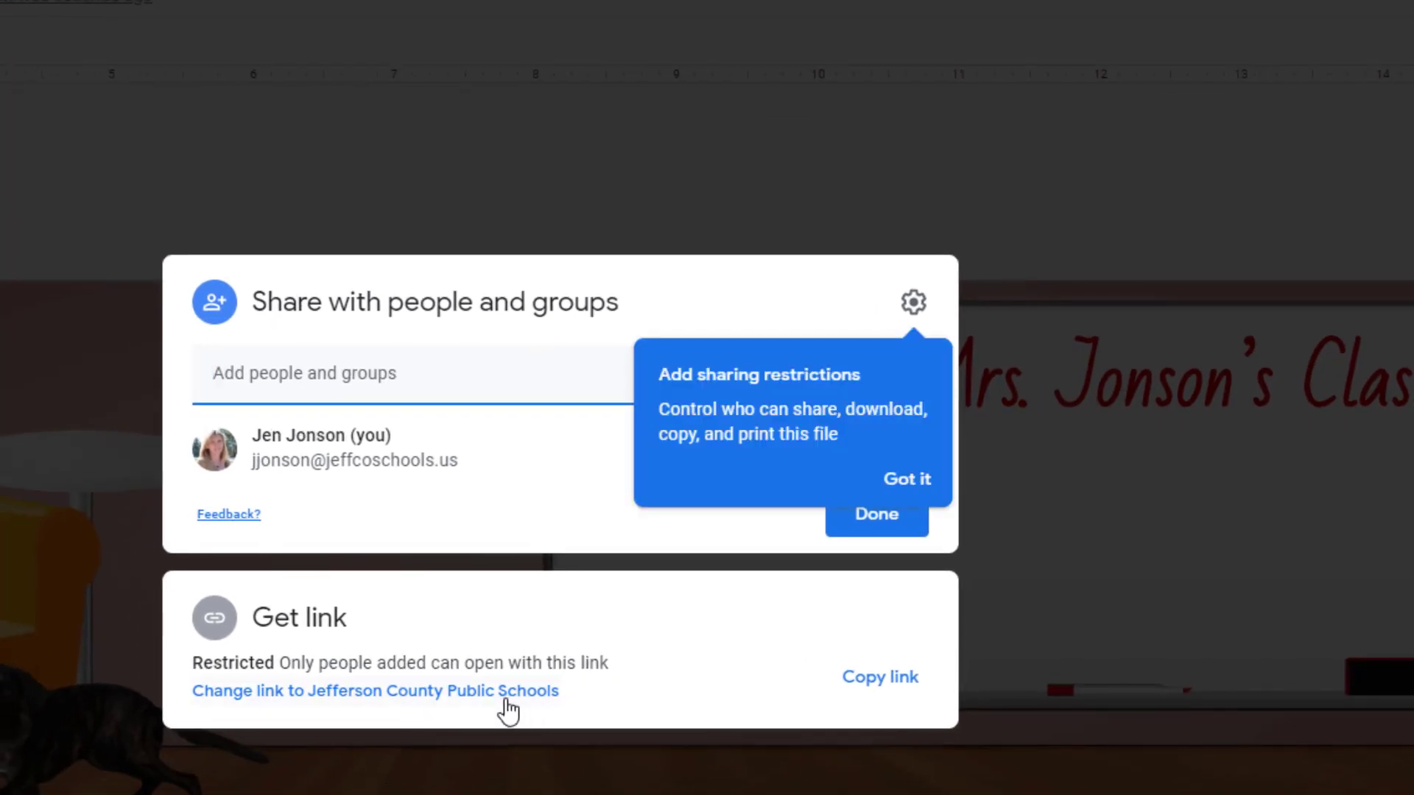
left_click(435, 656)
left_click(372, 588)
left_click(424, 765)
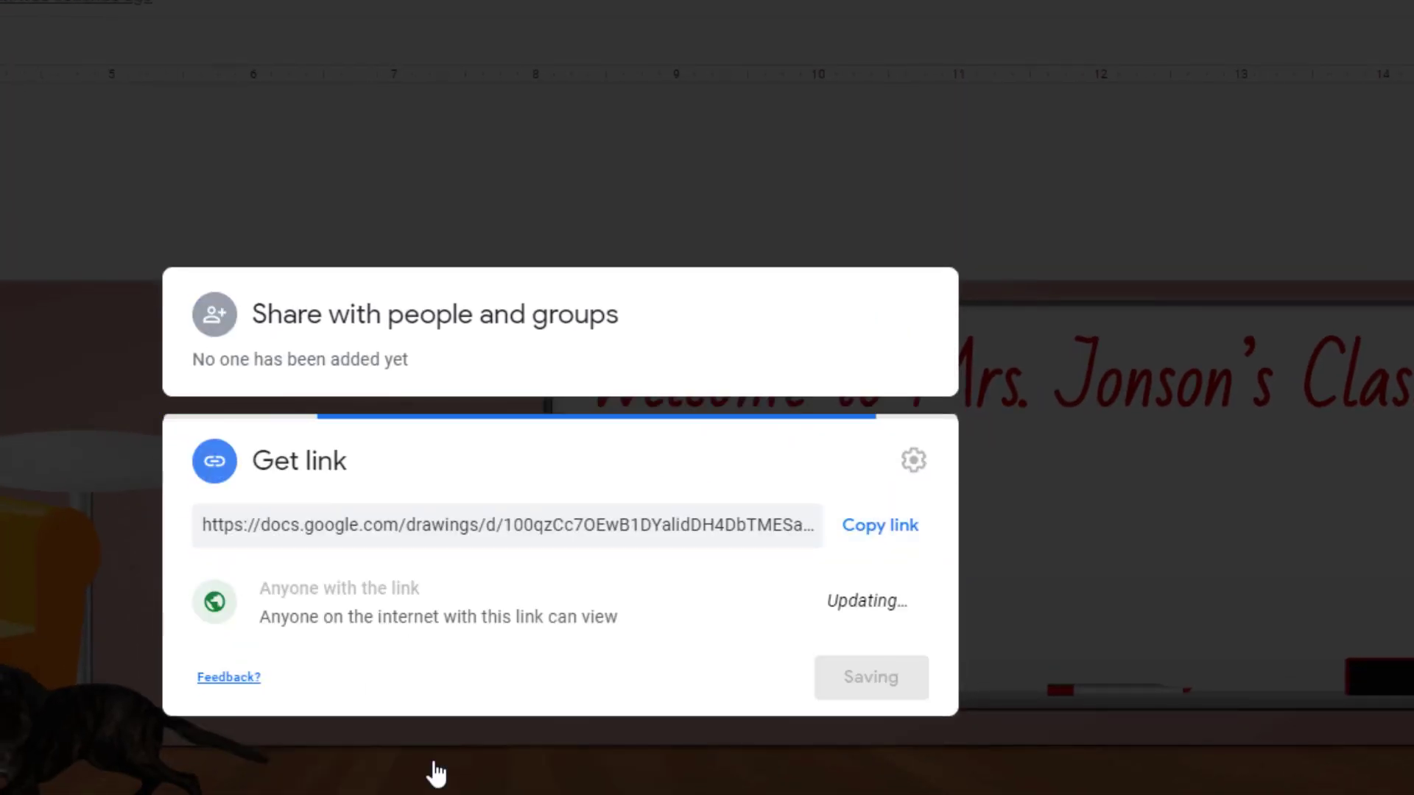
left_click(887, 685)
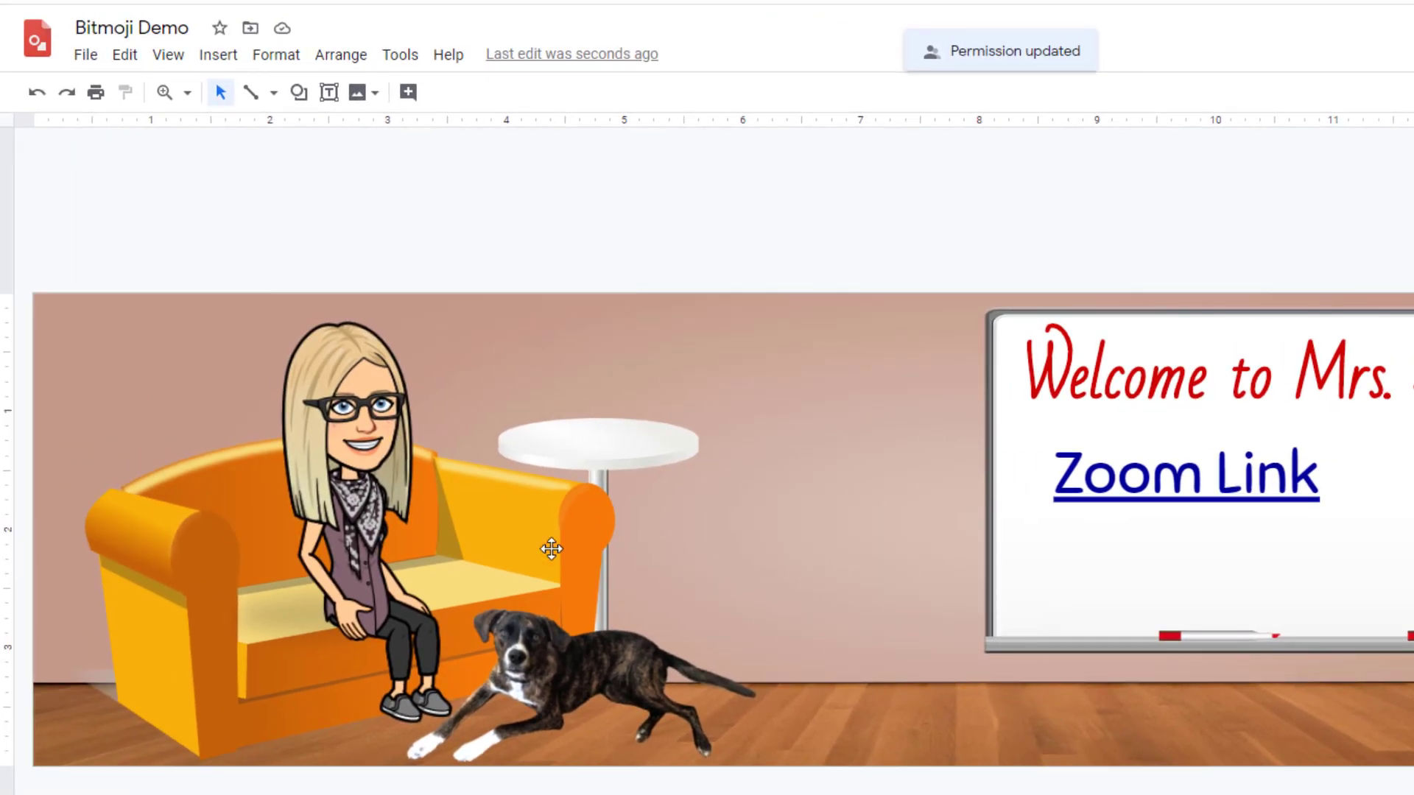
left_click(85, 54)
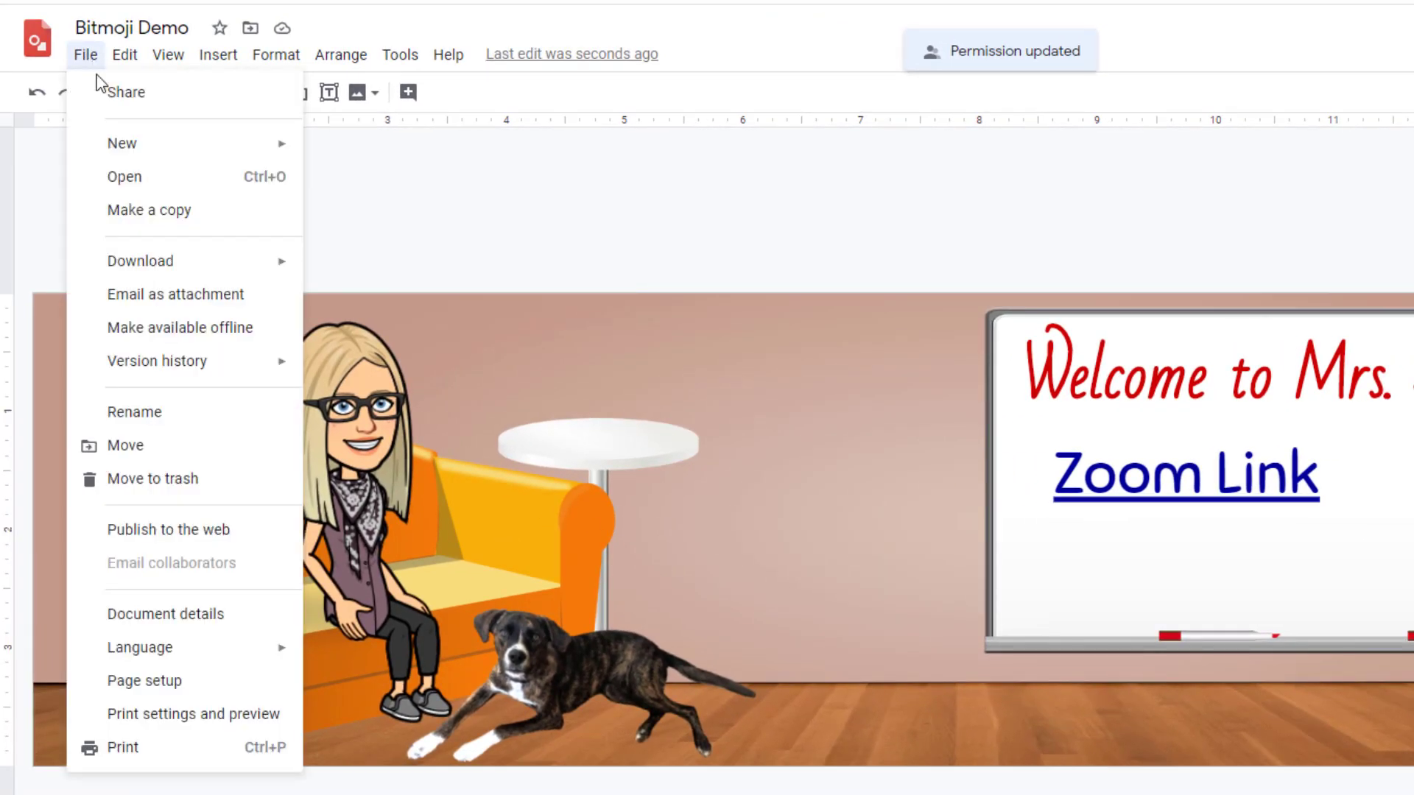
mouse_move(131, 365)
mouse_move(184, 264)
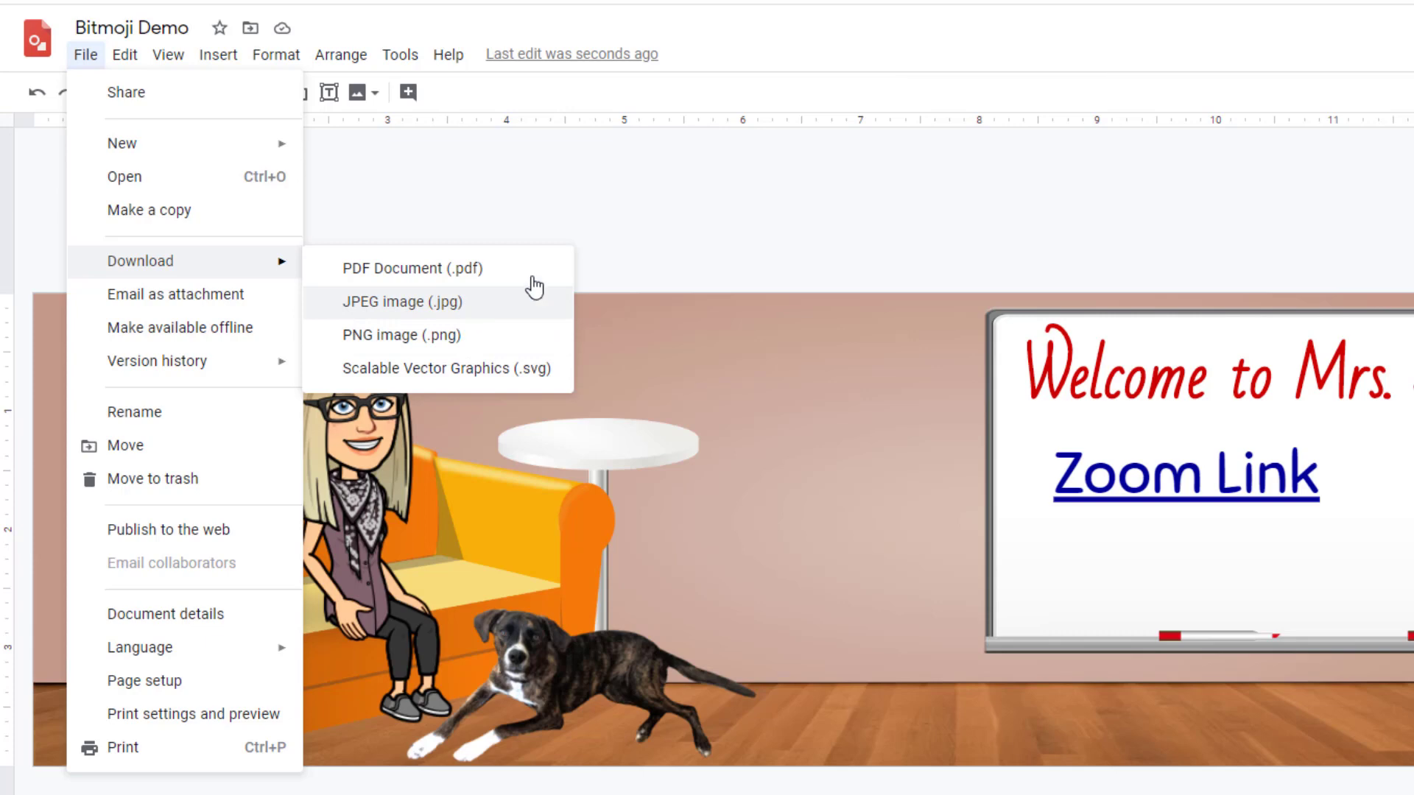
left_click(808, 198)
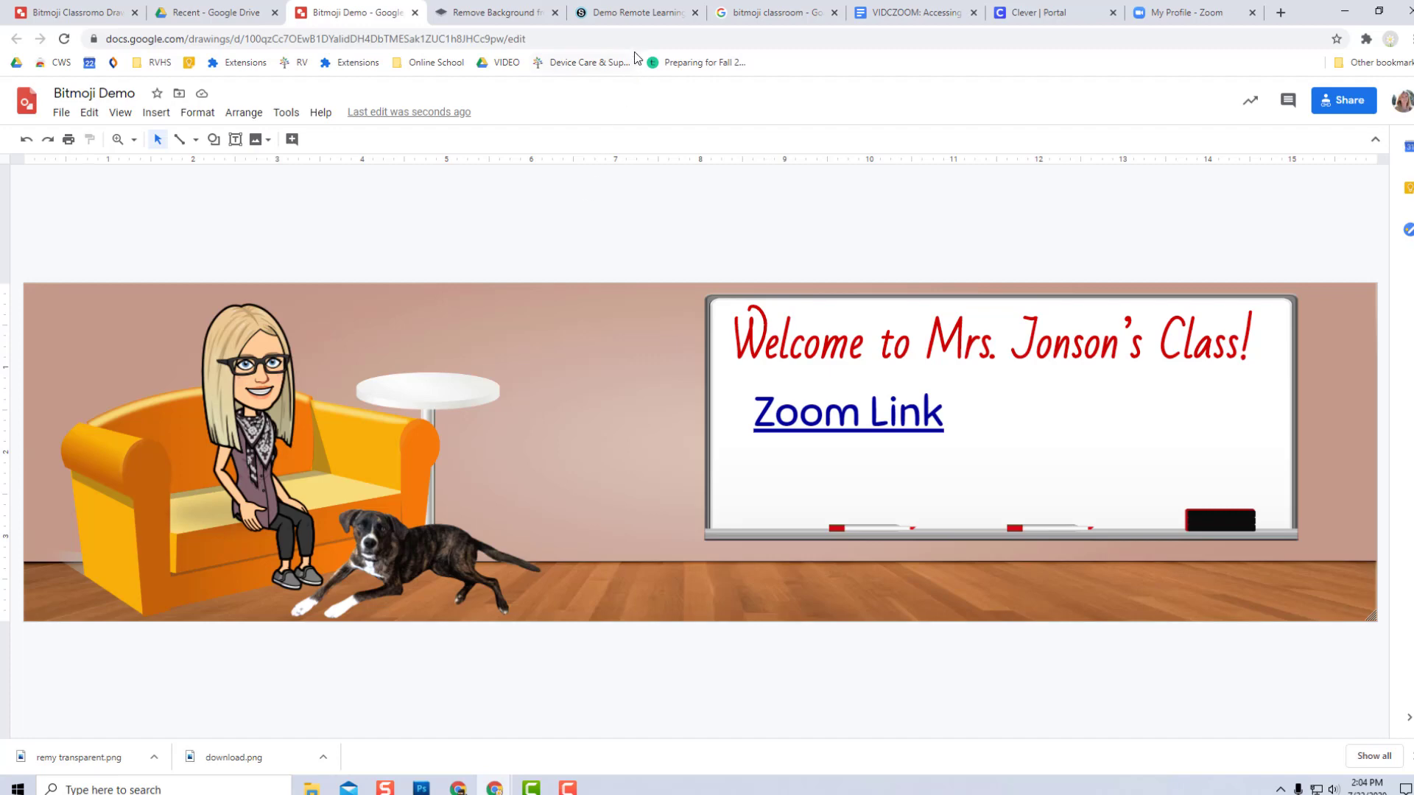
- Switch to the Schoology course, start a new page above Info & Announcements and set it to display inline
left_click(631, 13)
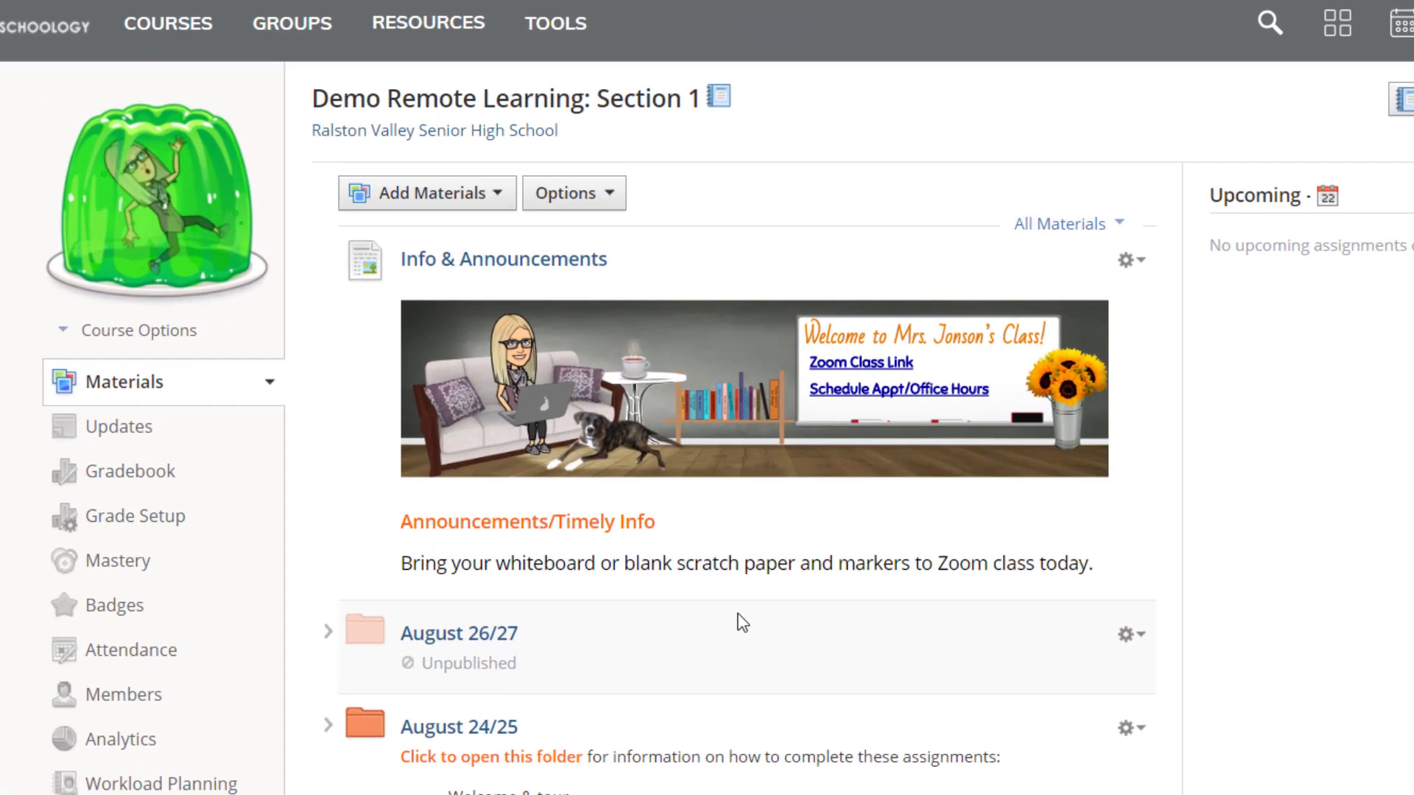
mouse_move(340, 243)
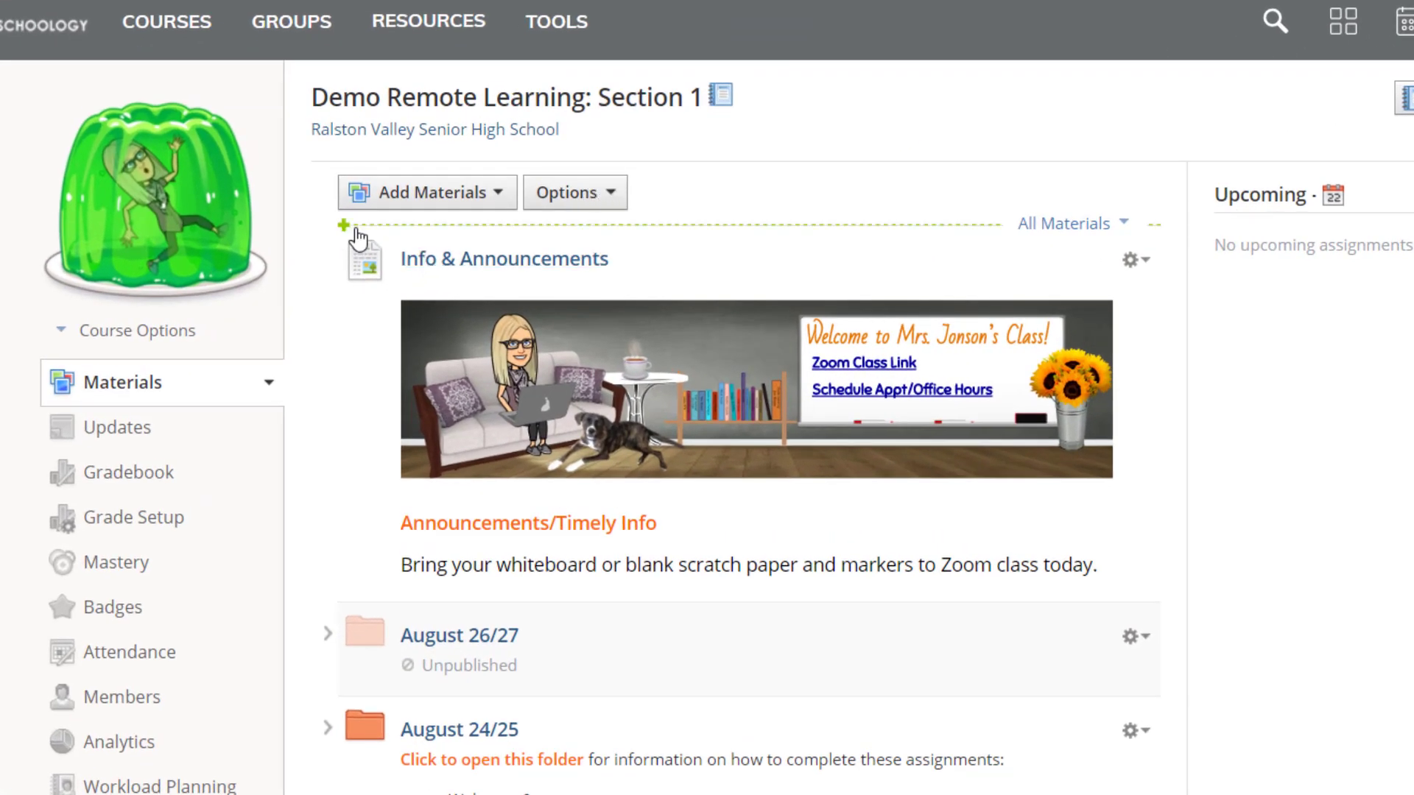
left_click(345, 225)
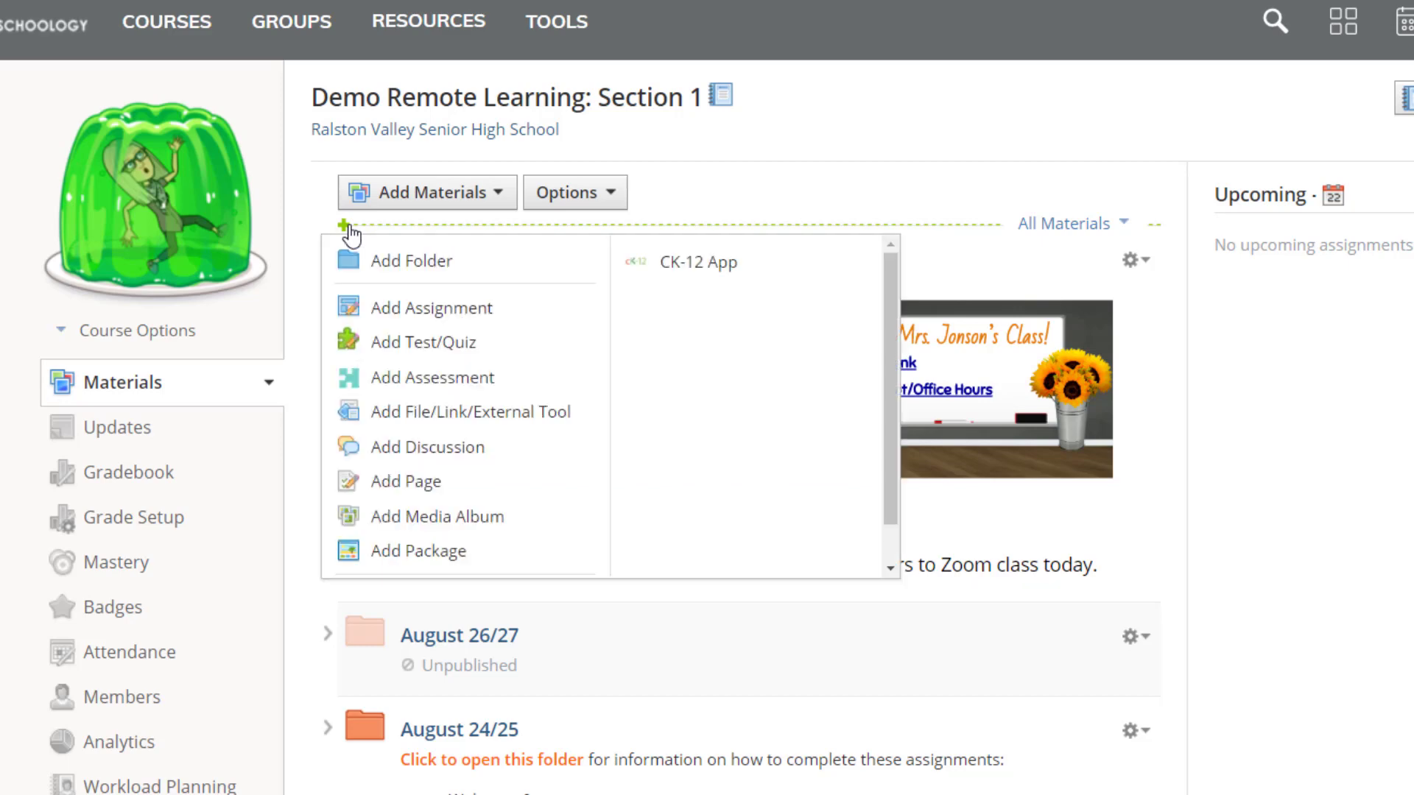
left_click(450, 485)
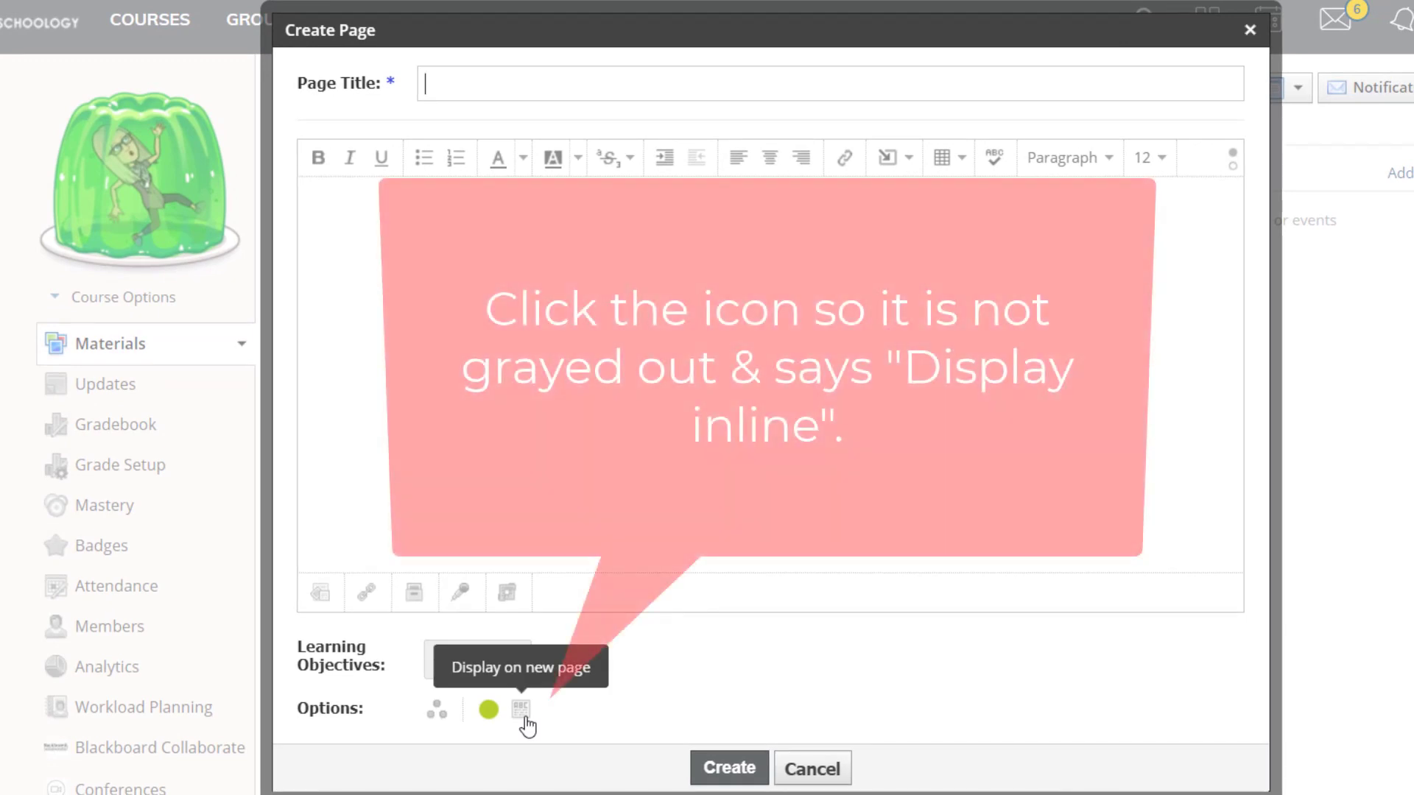
left_click(521, 710)
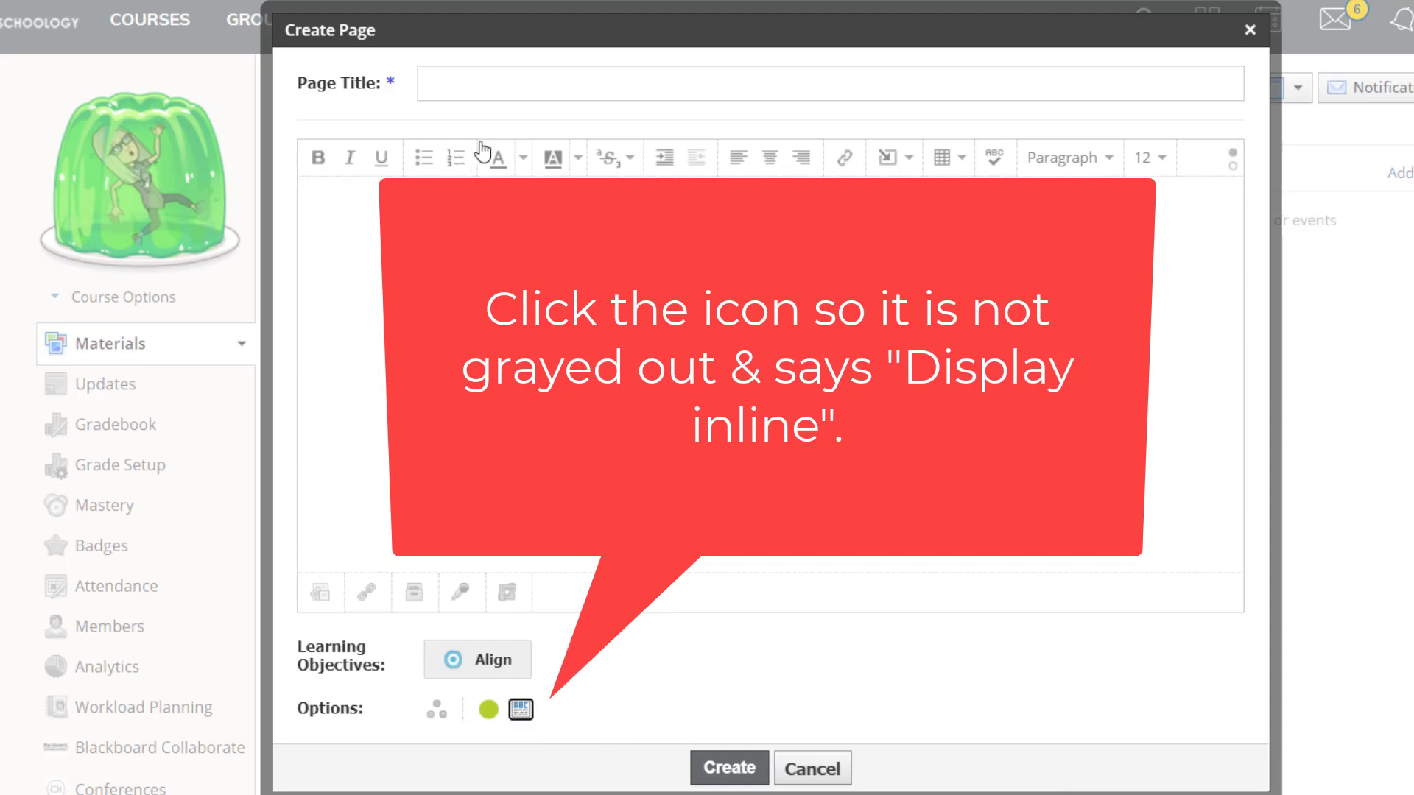
- Title the new page "Welcome & Announcements"
left_click(512, 89)
type("Wel")
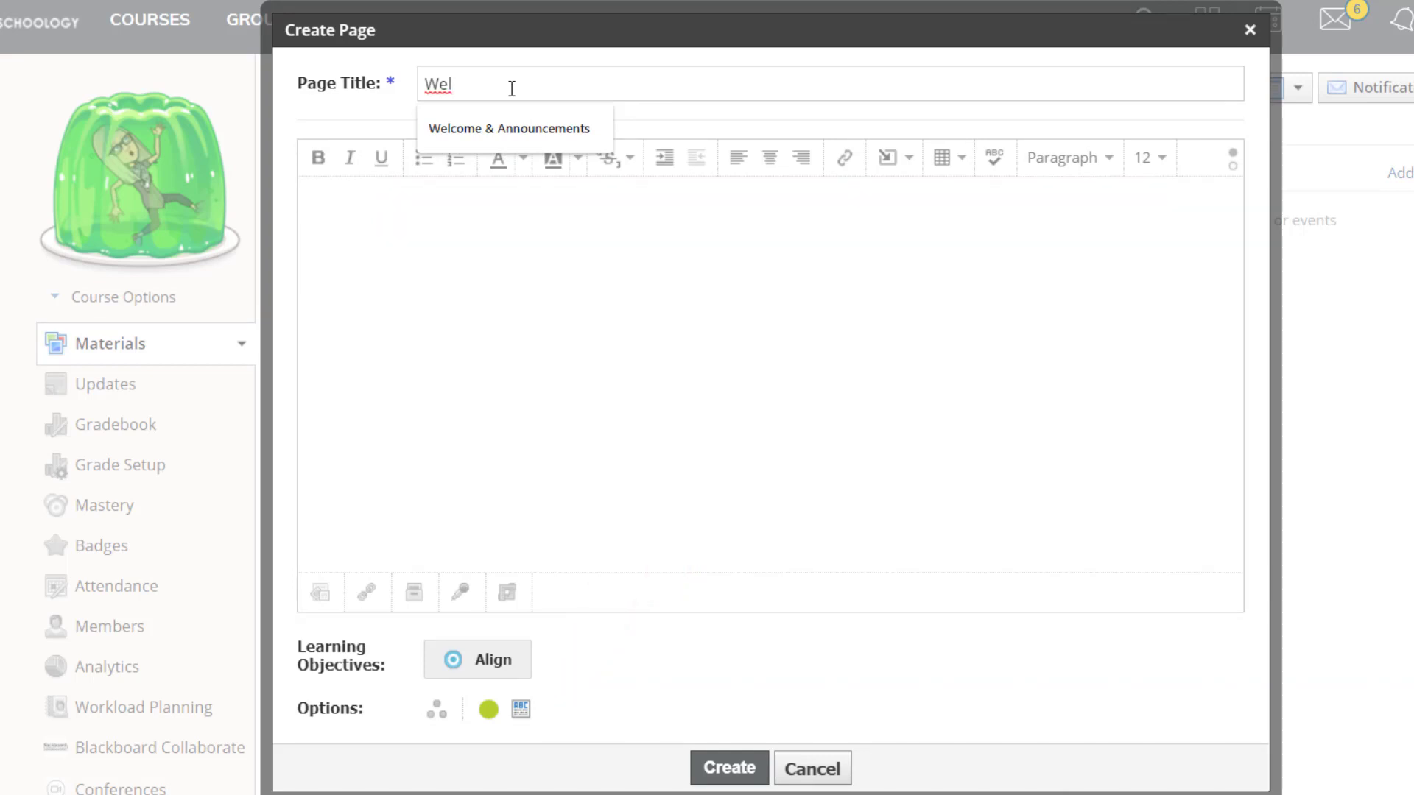
type("come")
left_click(517, 125)
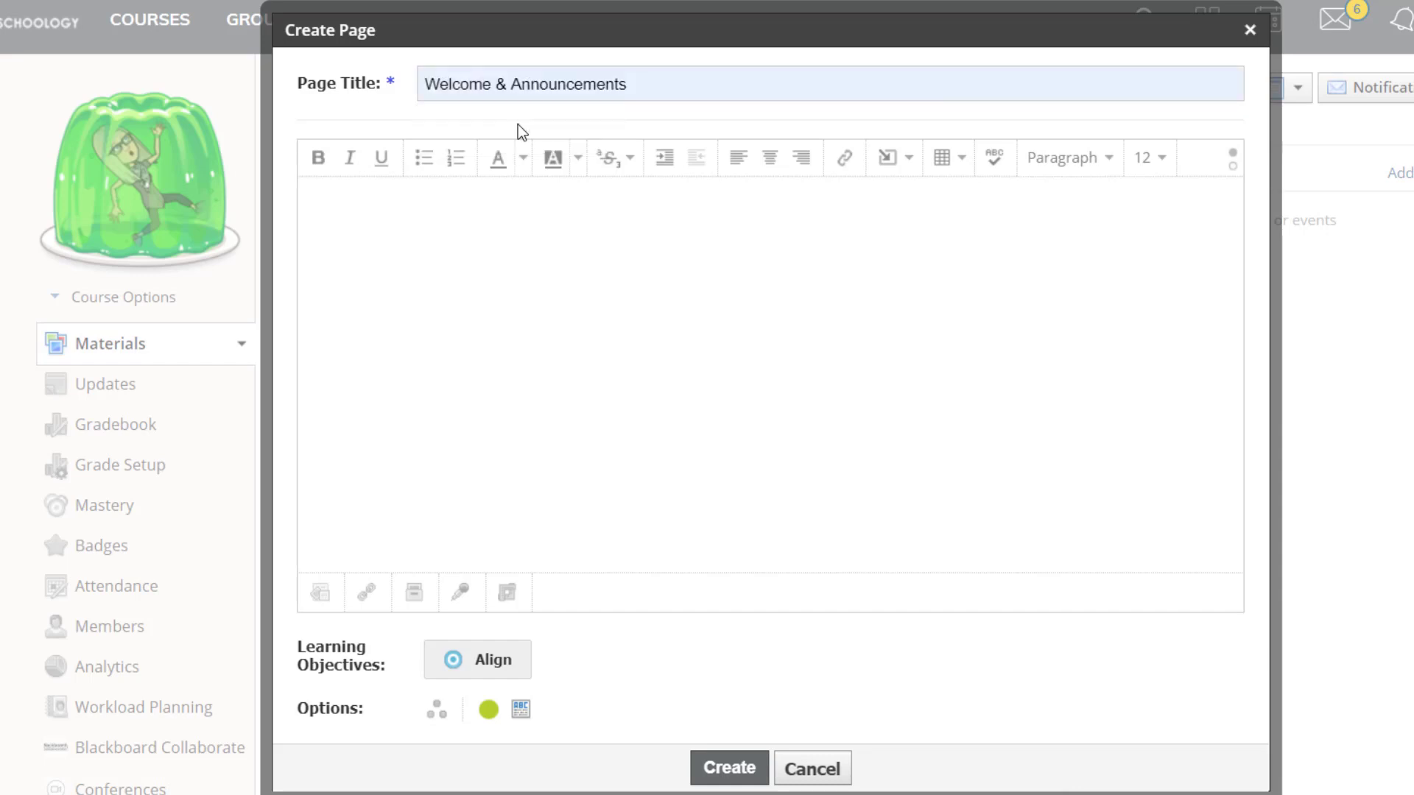
- Embed the Bitmoji Demo drawing from the Google Drive Resource App in the page body
left_click(387, 200)
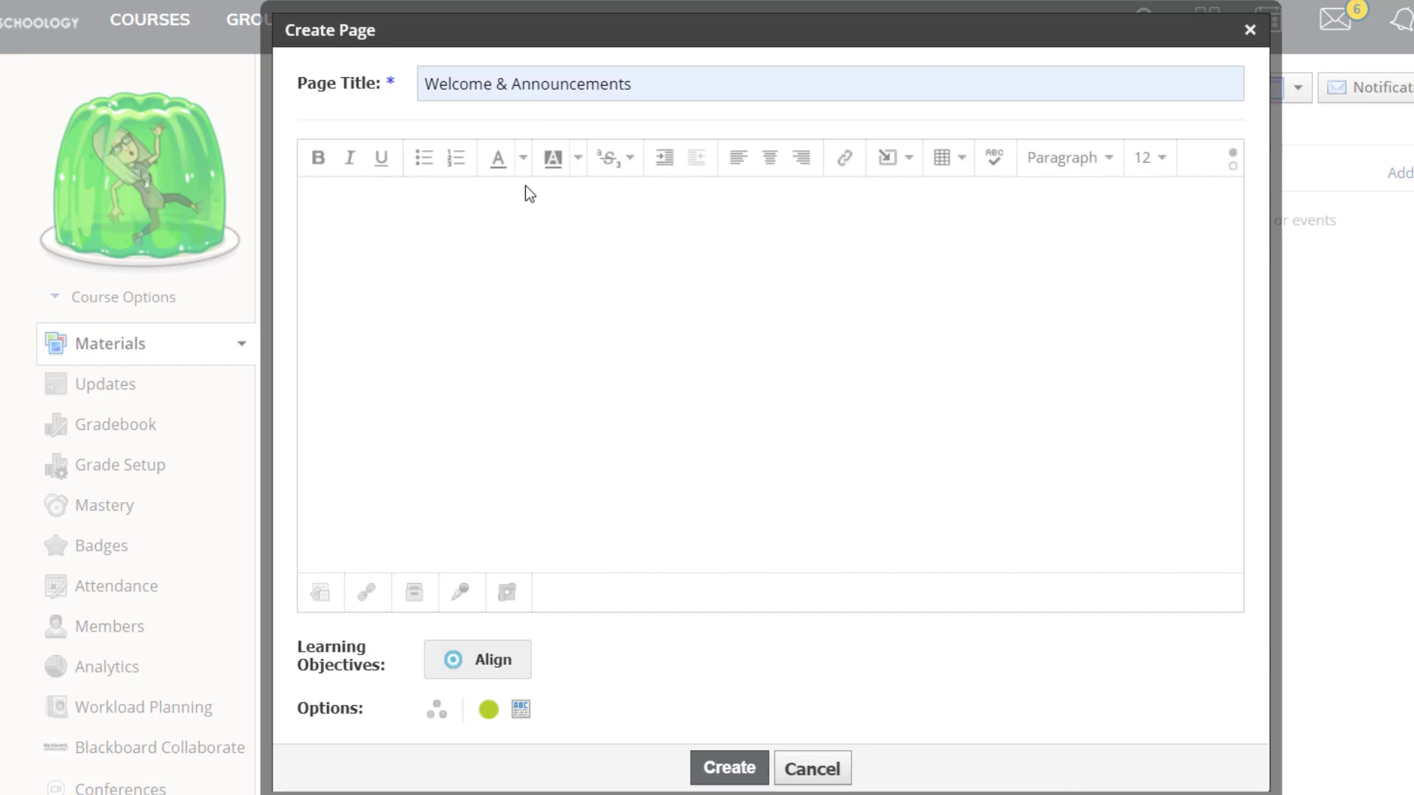
left_click(899, 178)
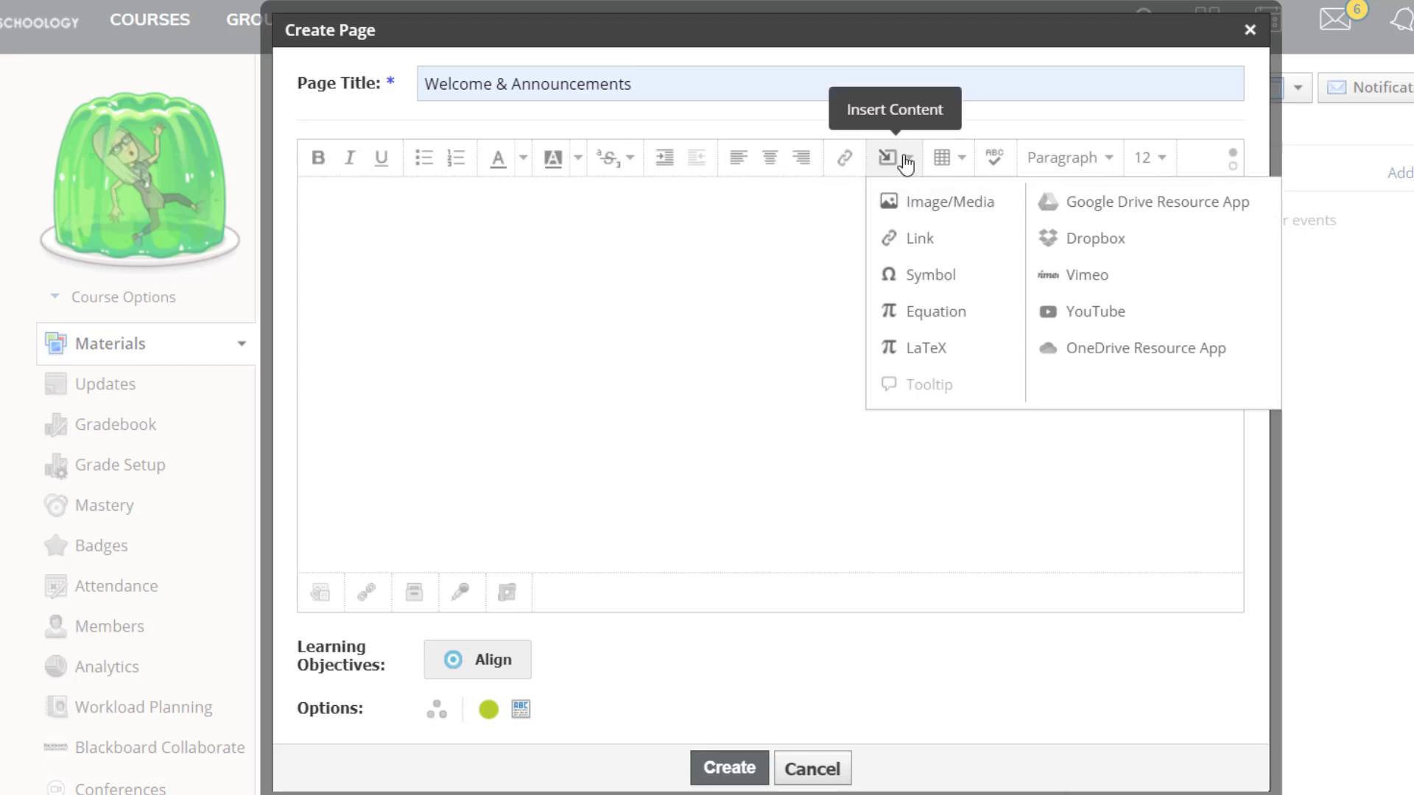
left_click(1142, 203)
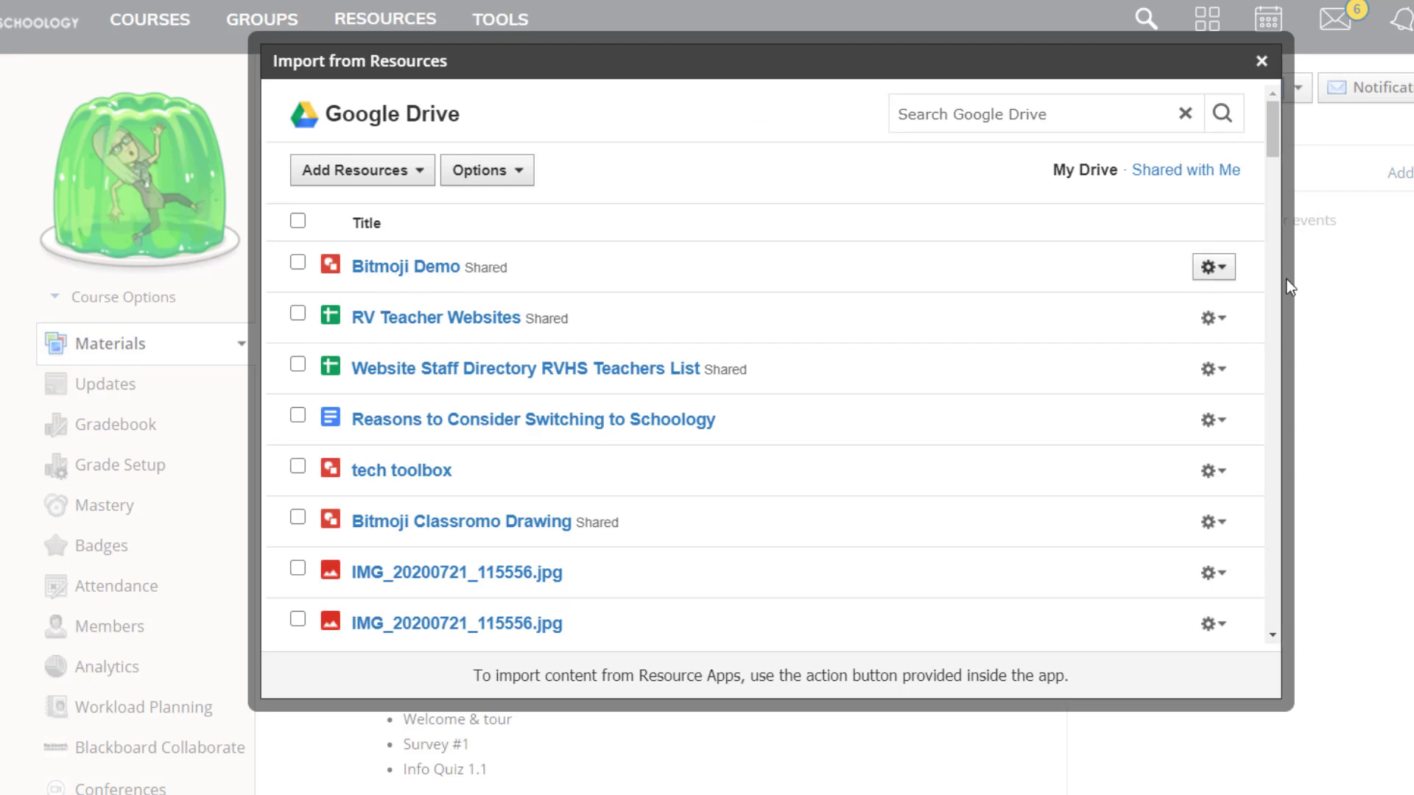
left_click(297, 263)
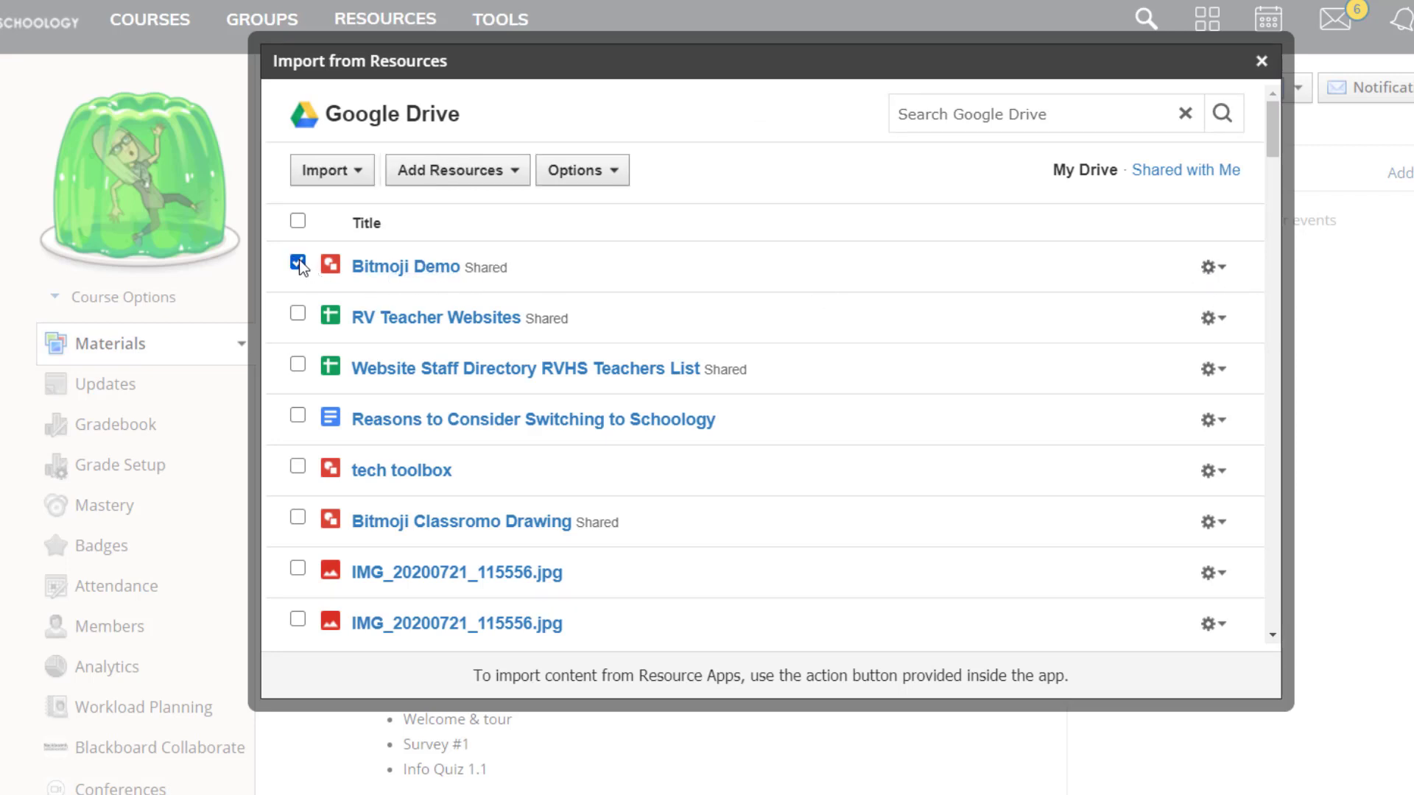
left_click(344, 178)
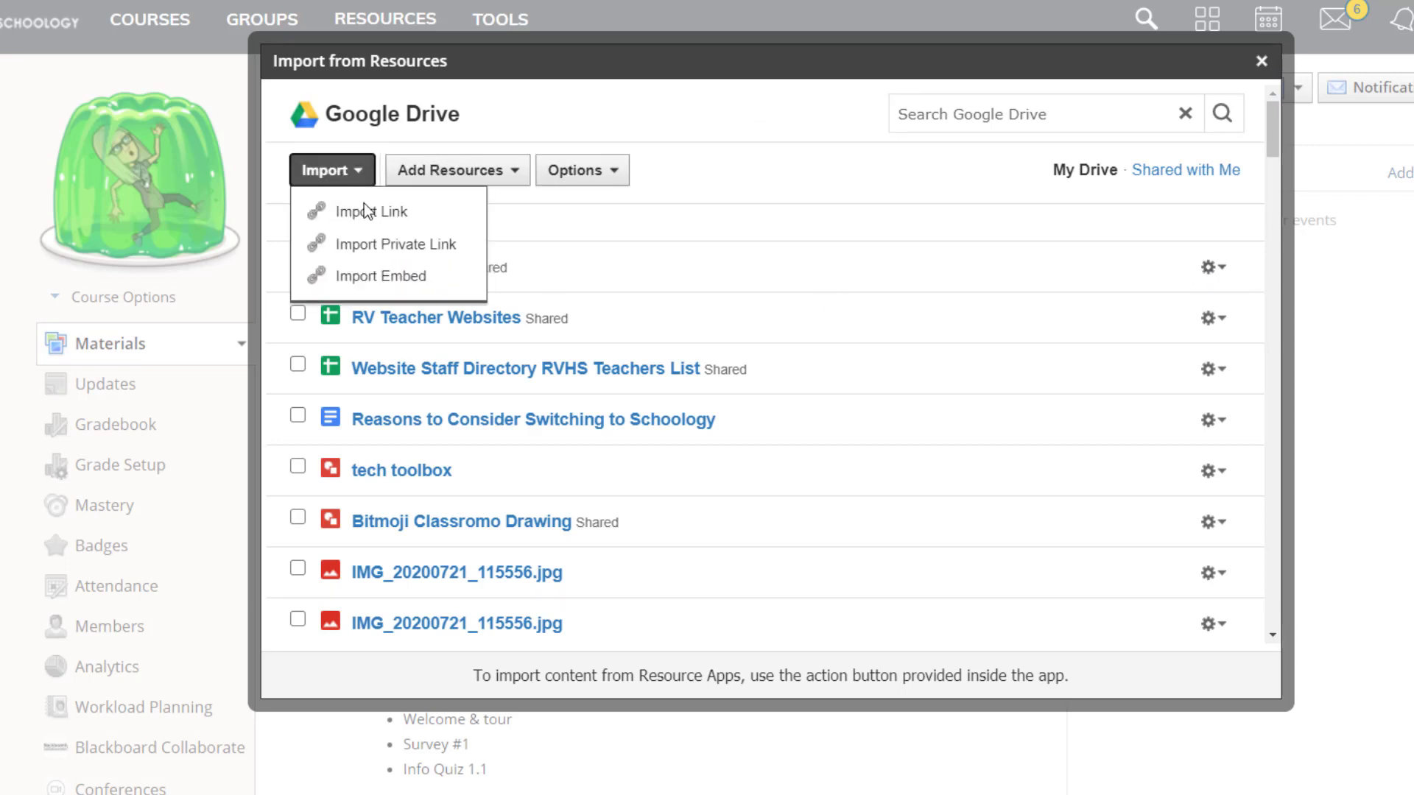
left_click(380, 275)
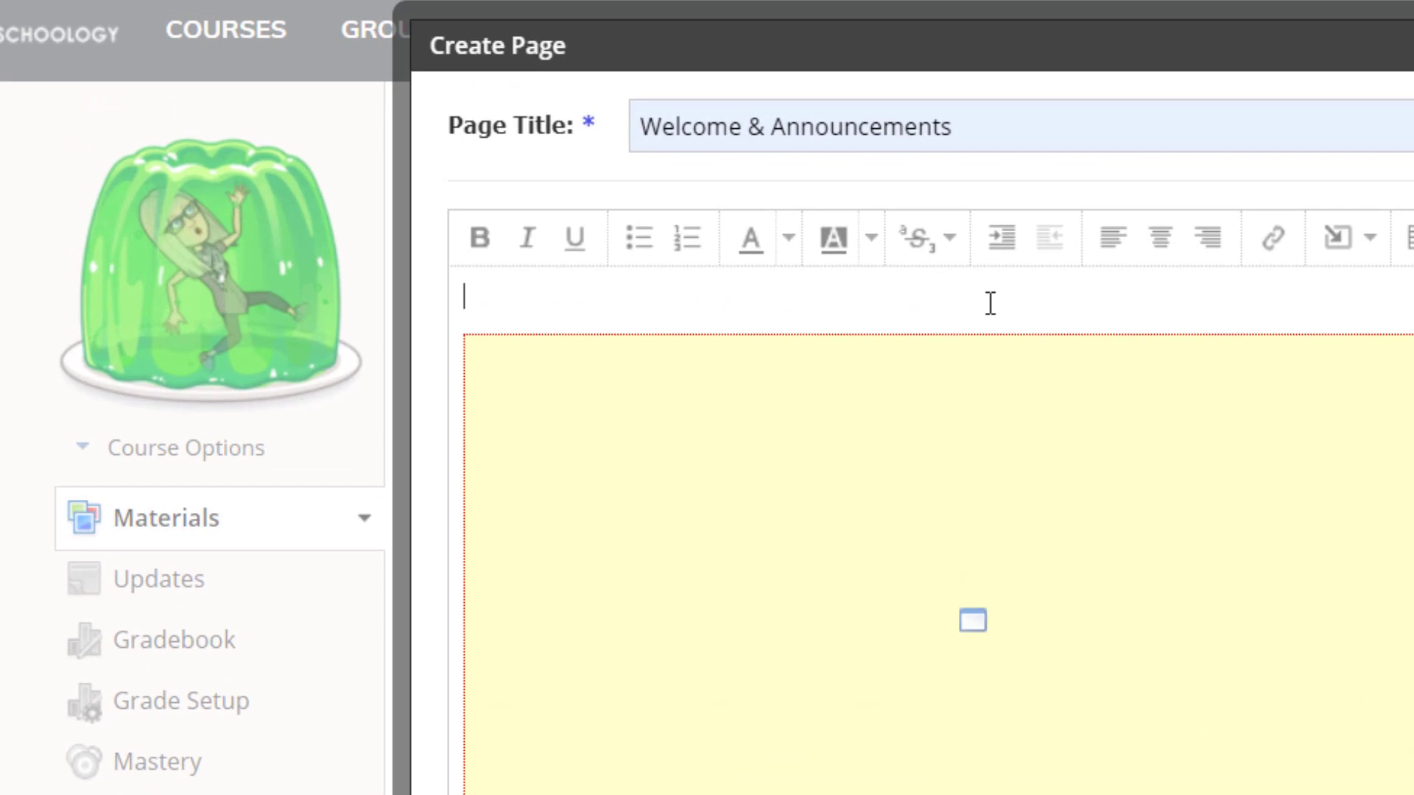
- Resize the embedded drawing in the page body to a wide banner of about 767 by 184
left_click(1134, 460)
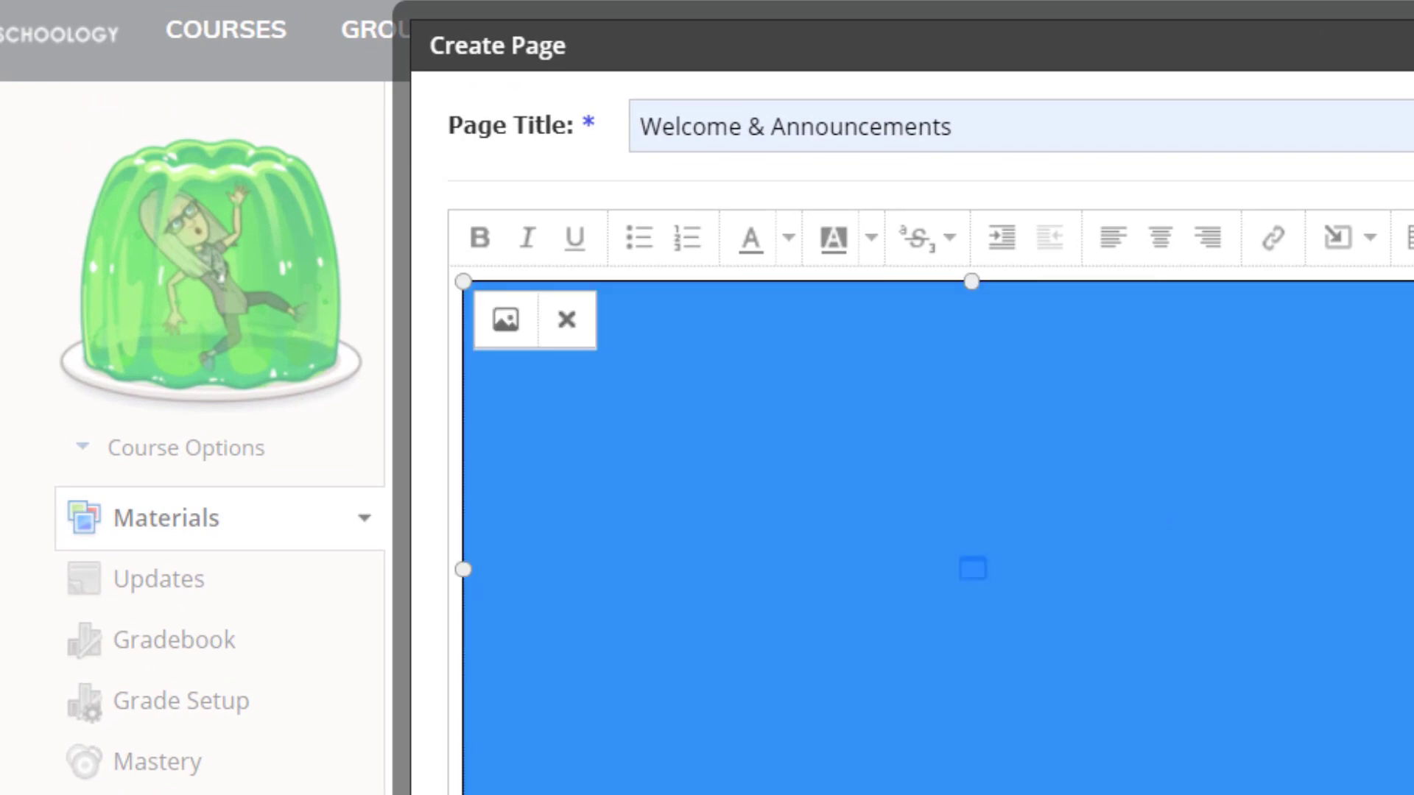
left_click_drag(754, 664, 654, 417)
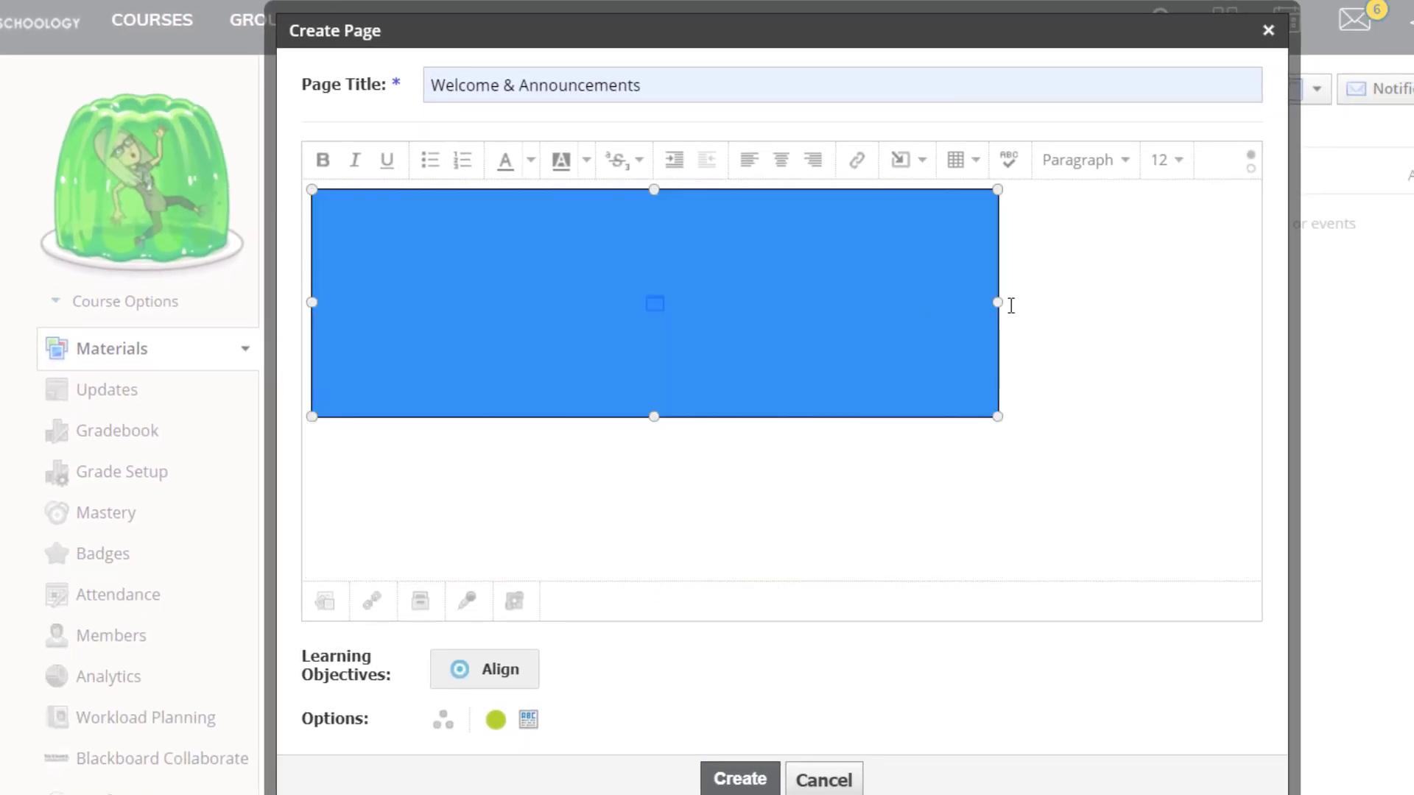
left_click_drag(997, 302, 1197, 315)
- Set the embedded drawing's width to 800 with its proportions constrained and apply the new dimensions
left_click(341, 230)
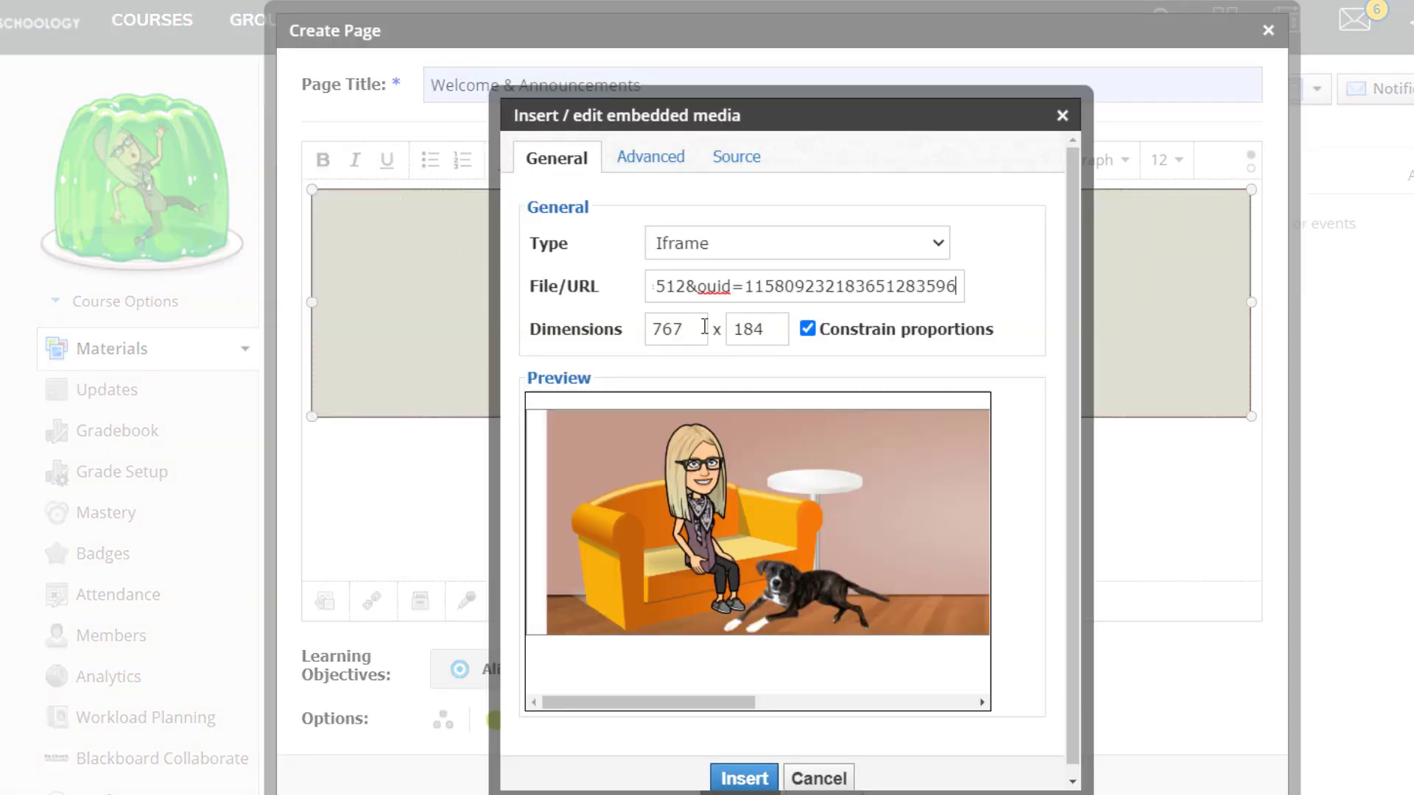
double_click(703, 329)
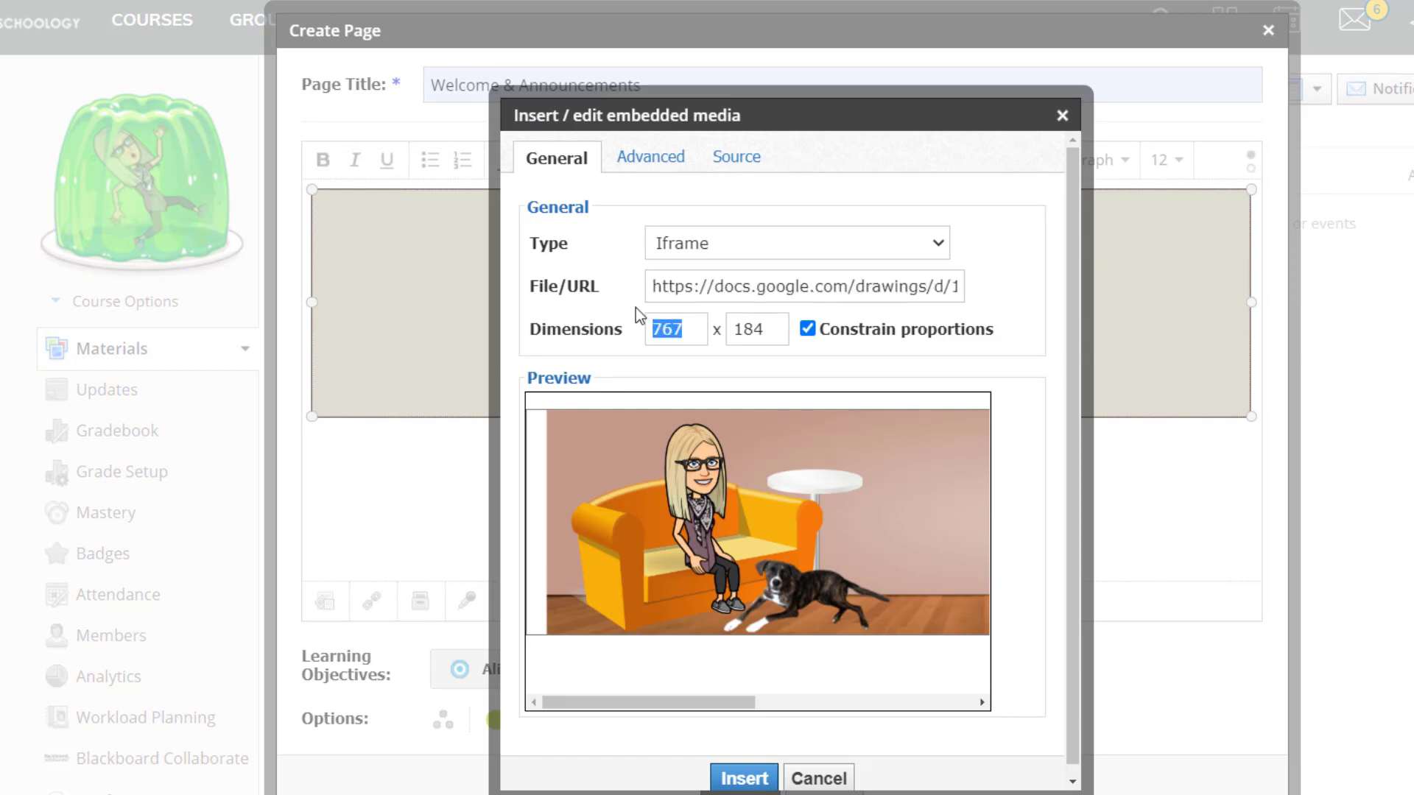
type("800")
key("Tab")
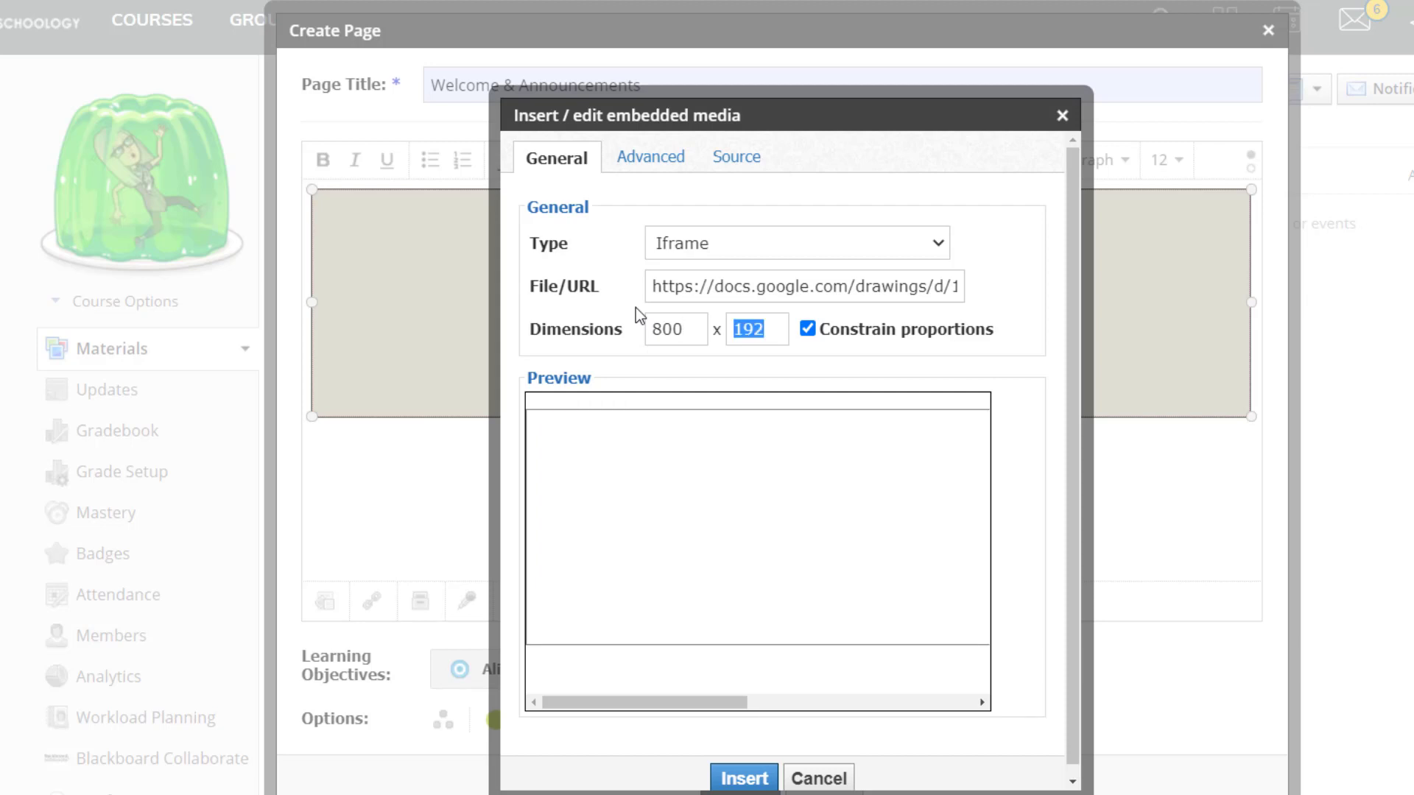
left_click(753, 779)
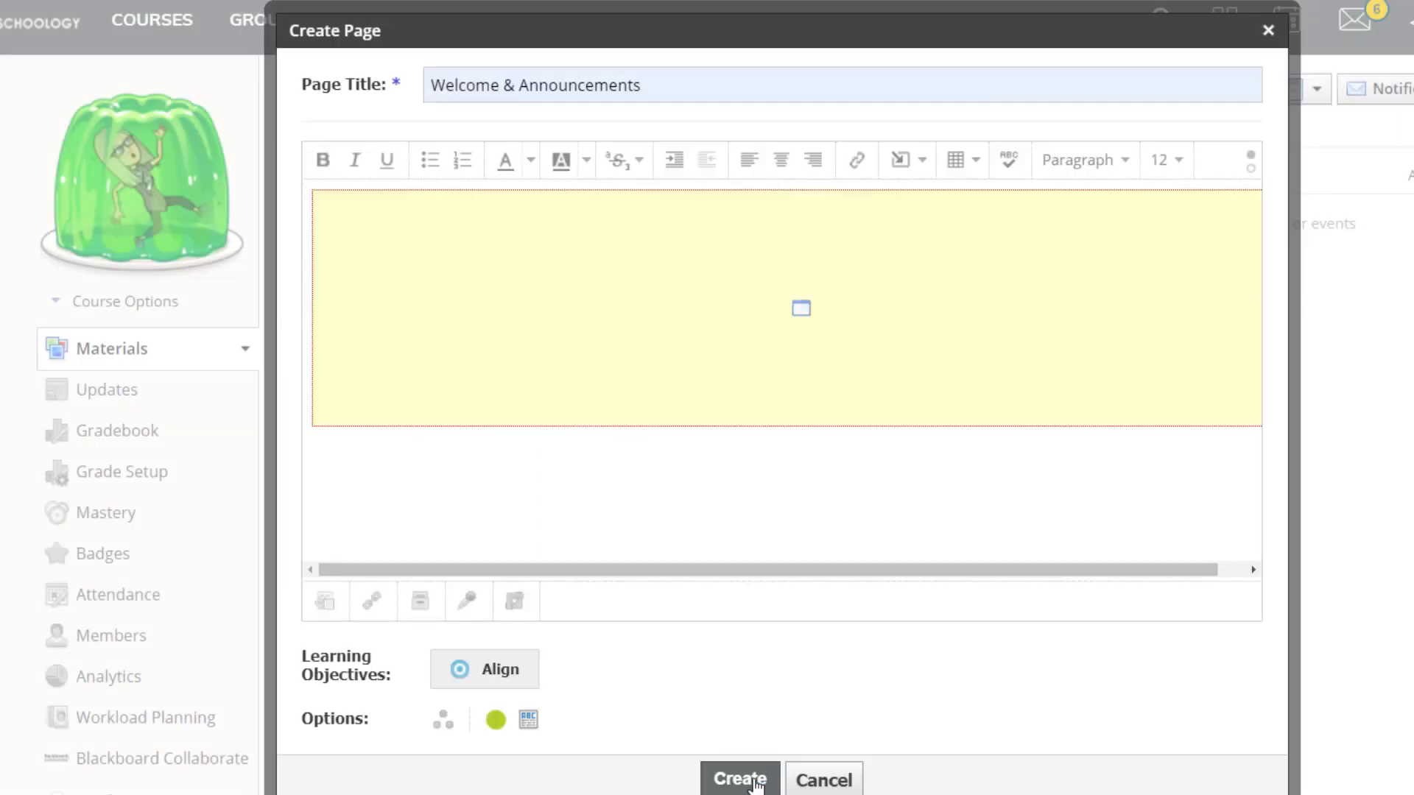
- Create the Welcome & Announcements page with the embedded banner
left_click(412, 287)
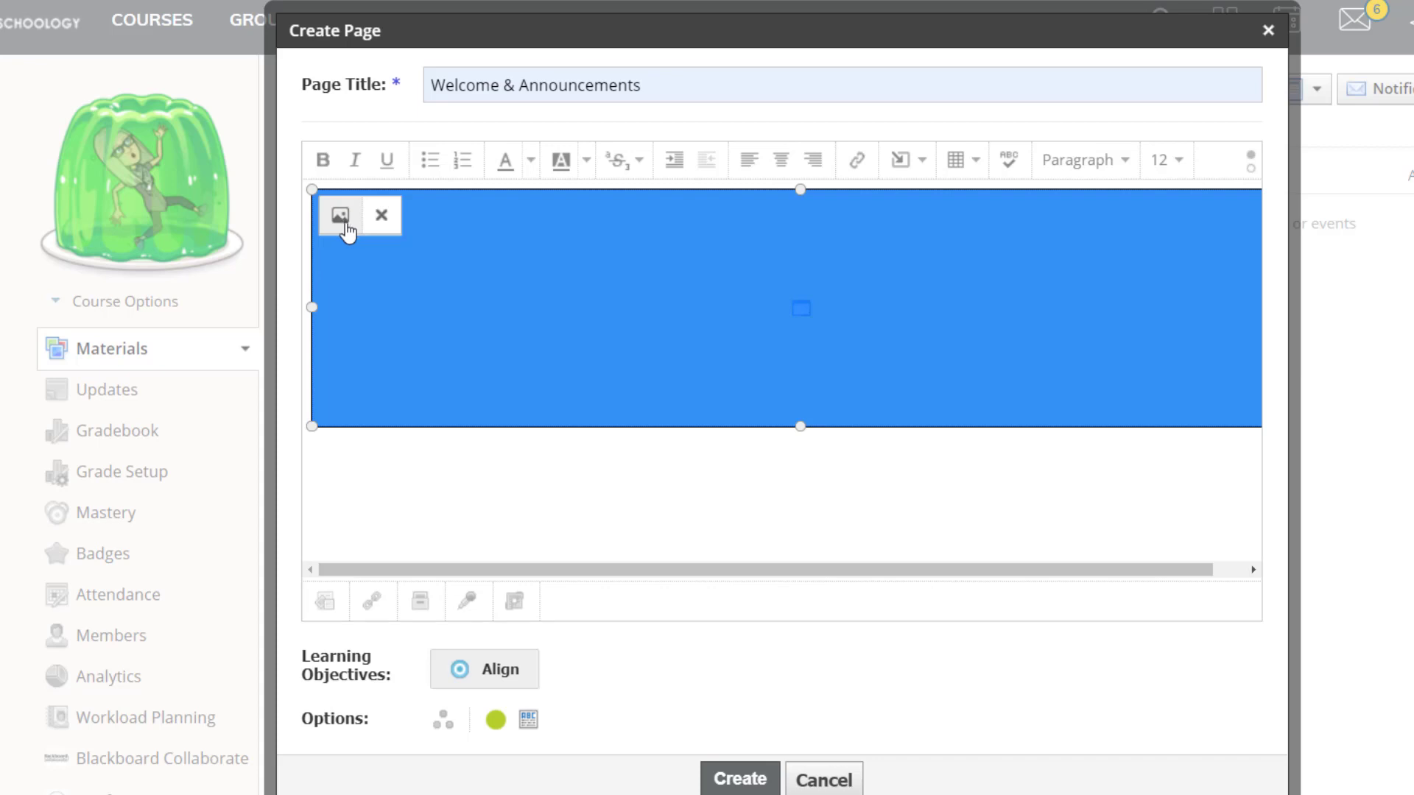
left_click(588, 471)
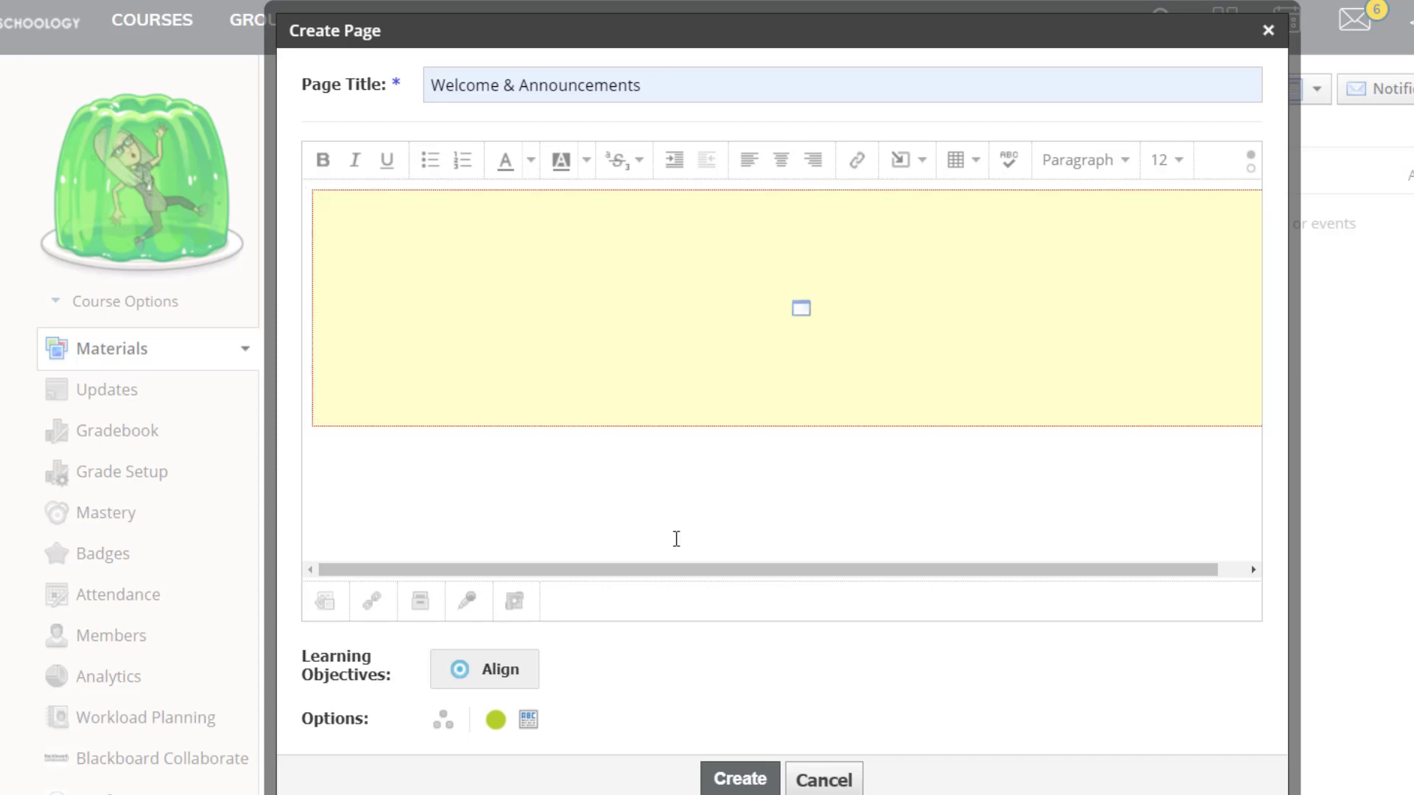
left_click(740, 779)
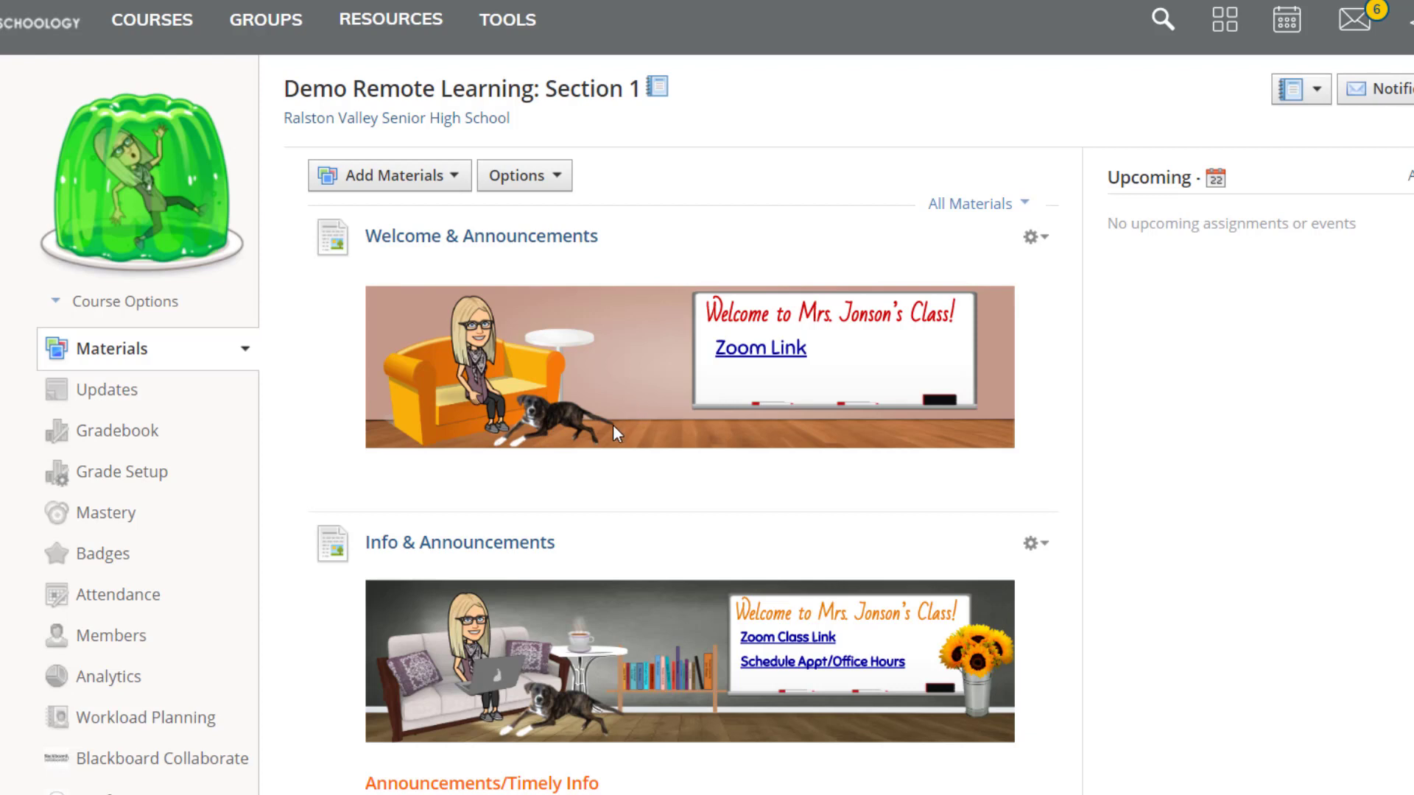
- Edit the Welcome & Announcements page and add the lines "Announcements:" and "Big project due Friday!" below the banner
scroll(614, 431, "down", 3)
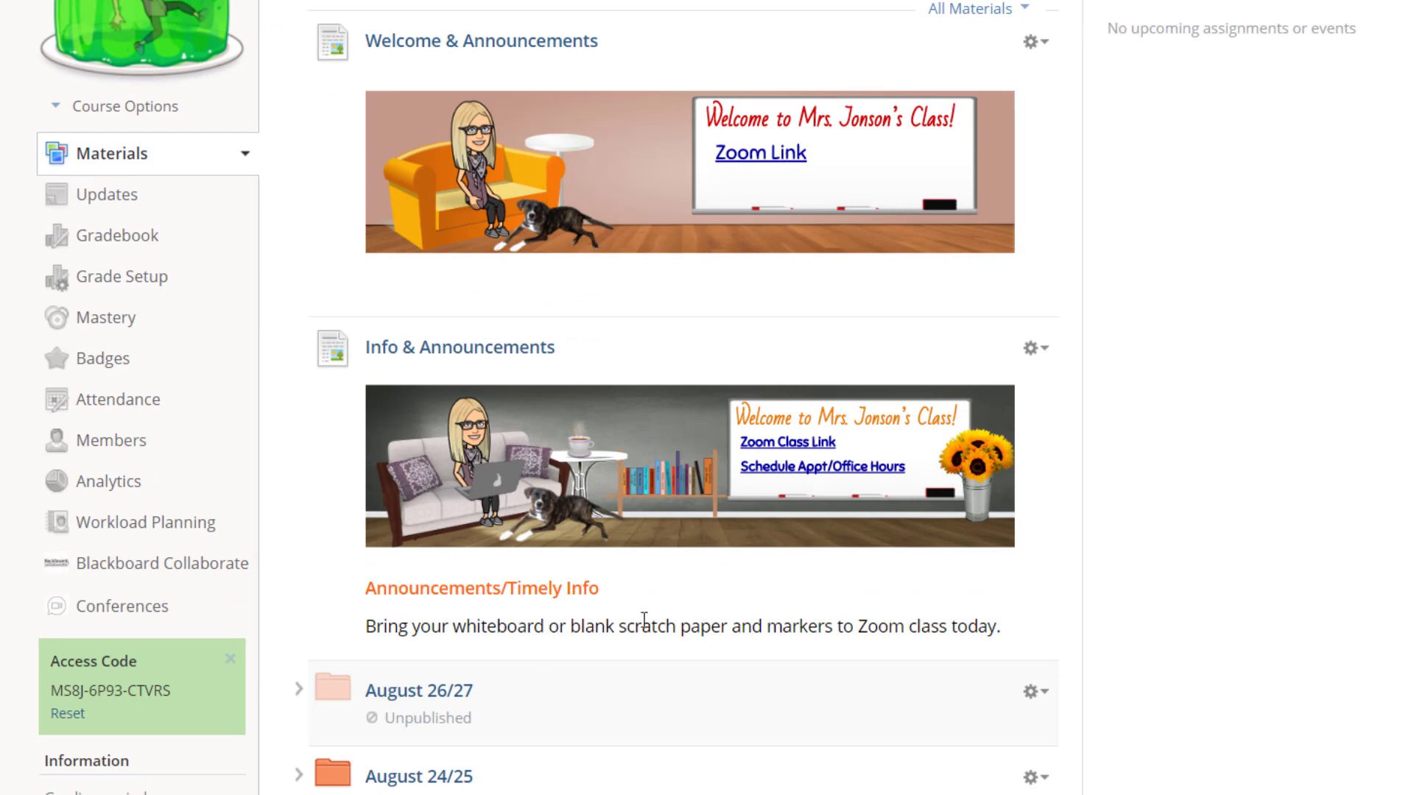
scroll(639, 618, "up", 3)
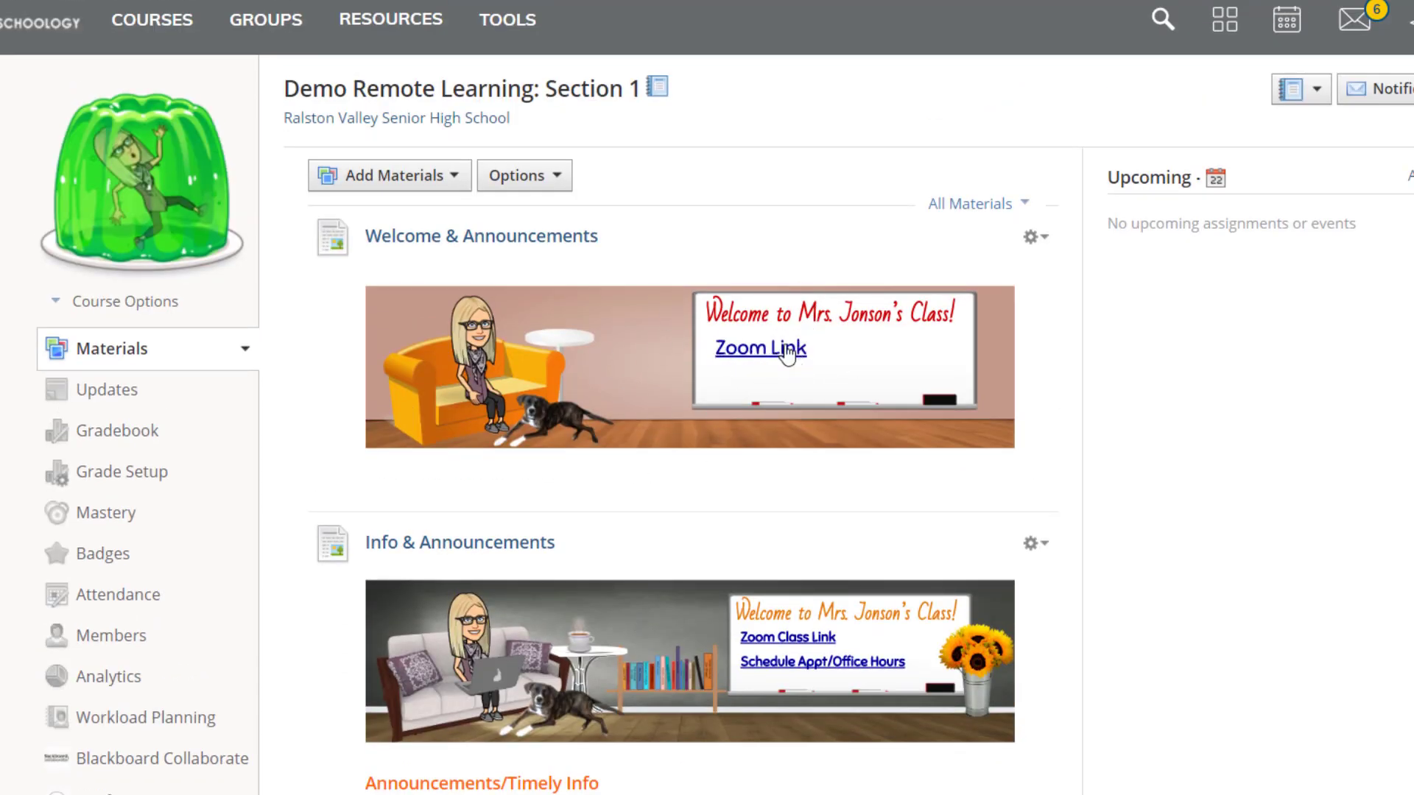
left_click(1036, 237)
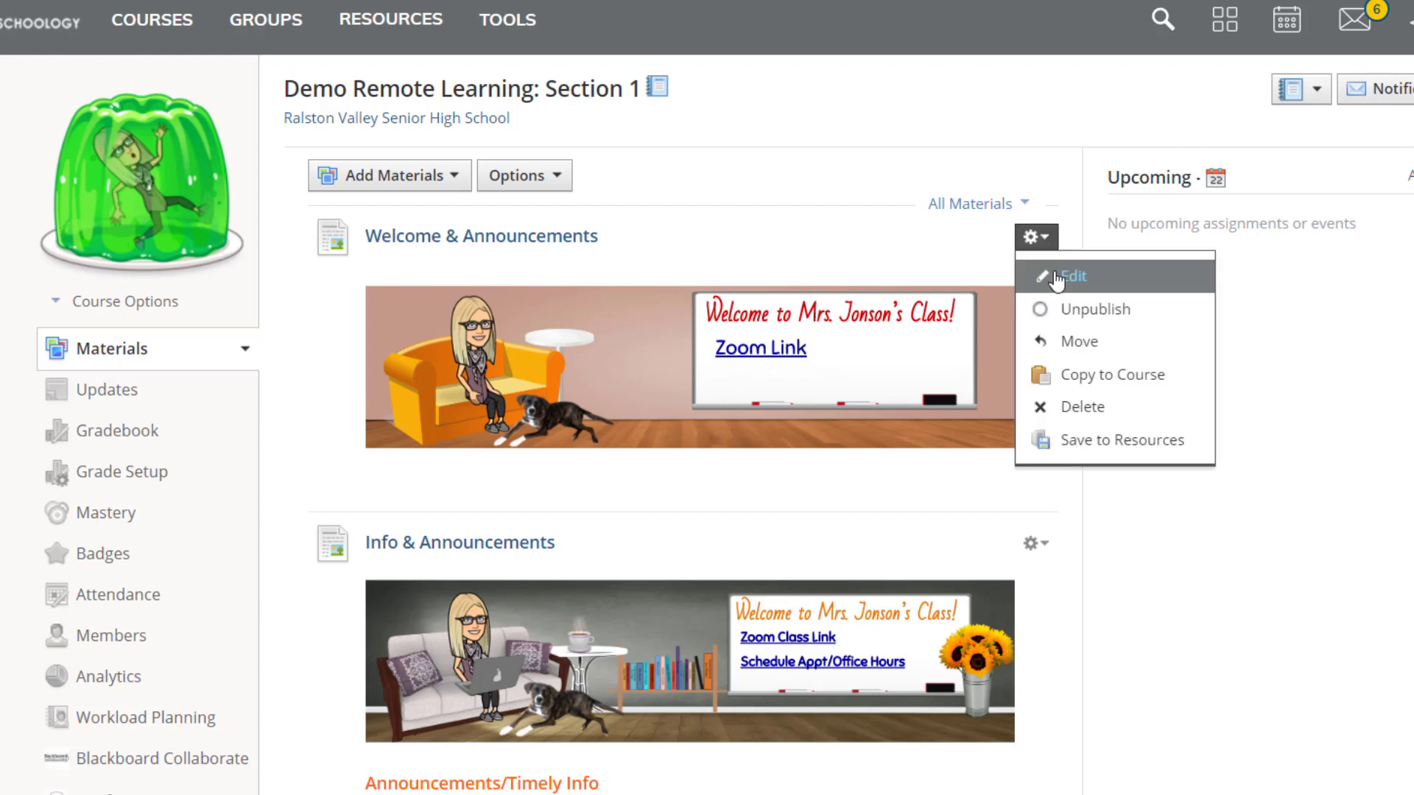
left_click(1055, 272)
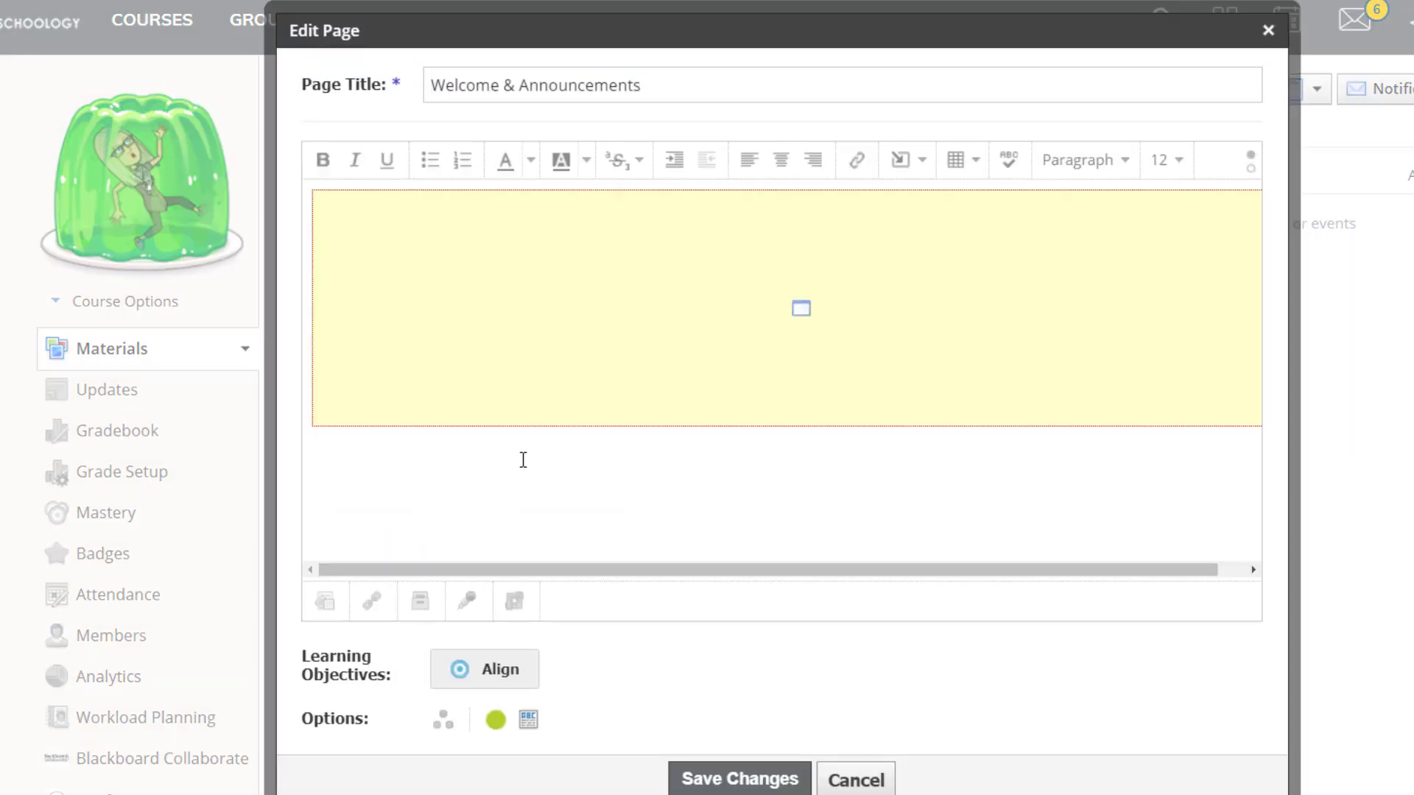
left_click(523, 459)
type("Announcements:")
key("Return")
type("We")
key("BackSpace")
key("BackSpace")
type("Big project due Friday!")
- Format the "Announcements:" line in orange at font size 18
left_click_drag(421, 453, 297, 458)
left_click(530, 159)
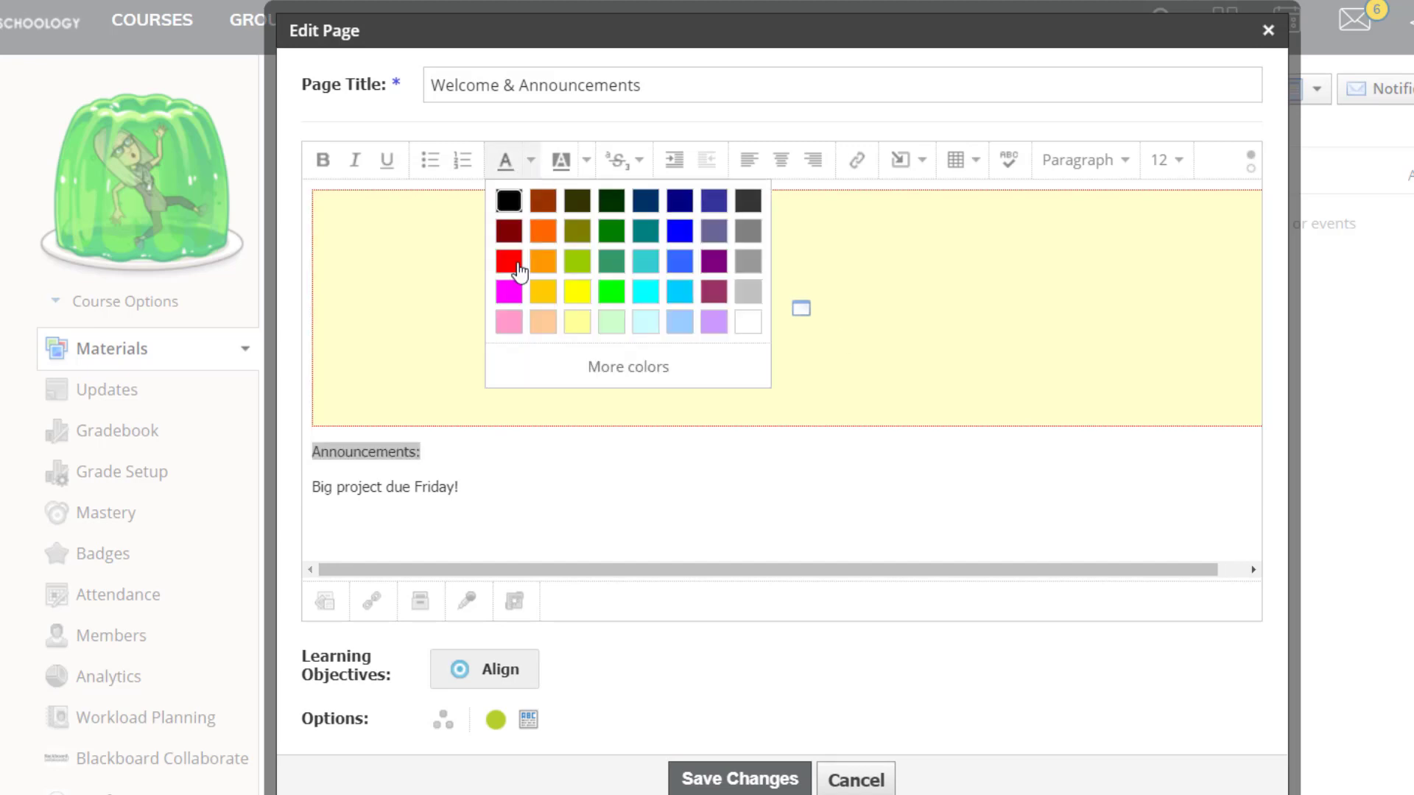
left_click(543, 230)
left_click(1165, 160)
left_click(1174, 379)
left_click(537, 456)
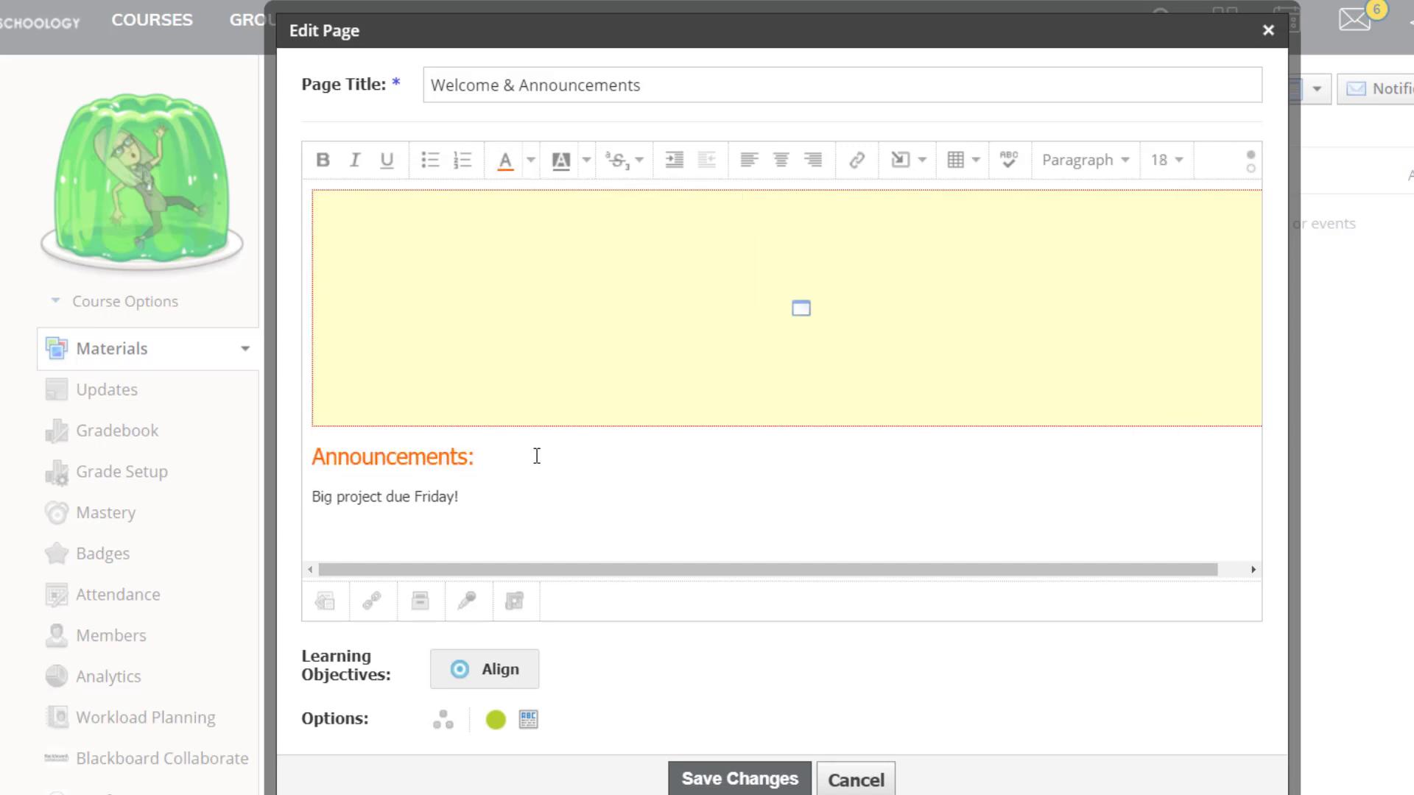
- Set the "Big project due Friday!" line to font size 16 and save the page changes
left_click_drag(497, 504, 313, 497)
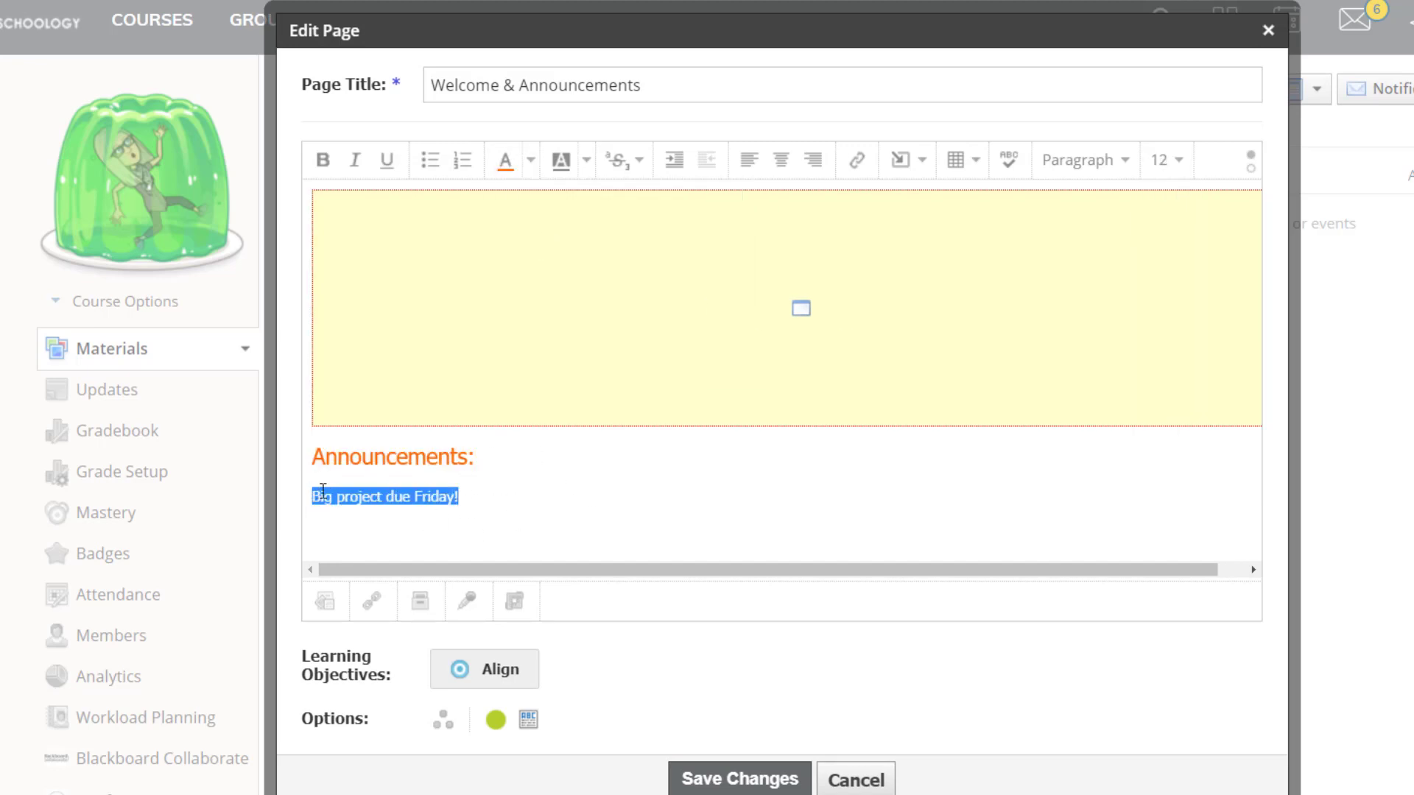
left_click(1164, 161)
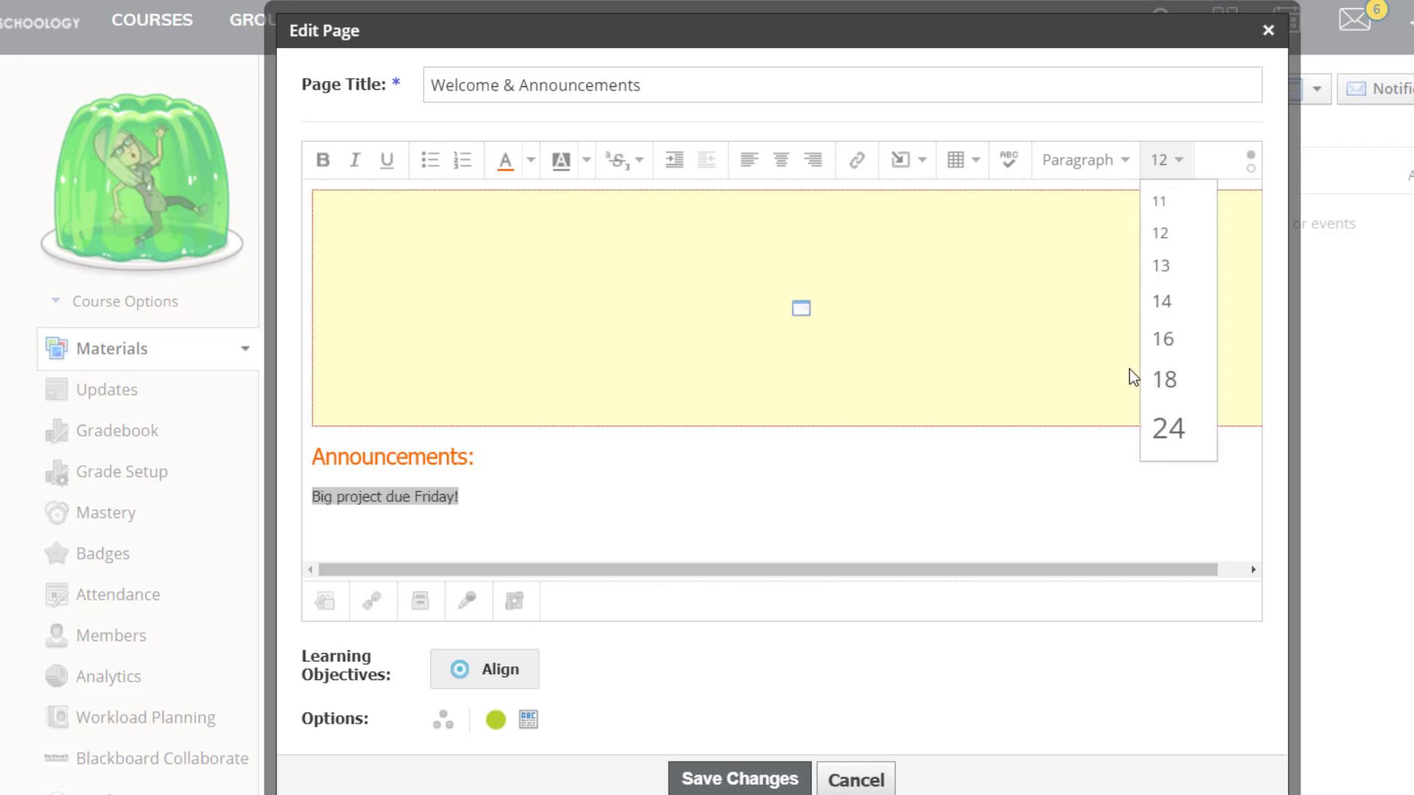
left_click(1162, 338)
left_click(759, 781)
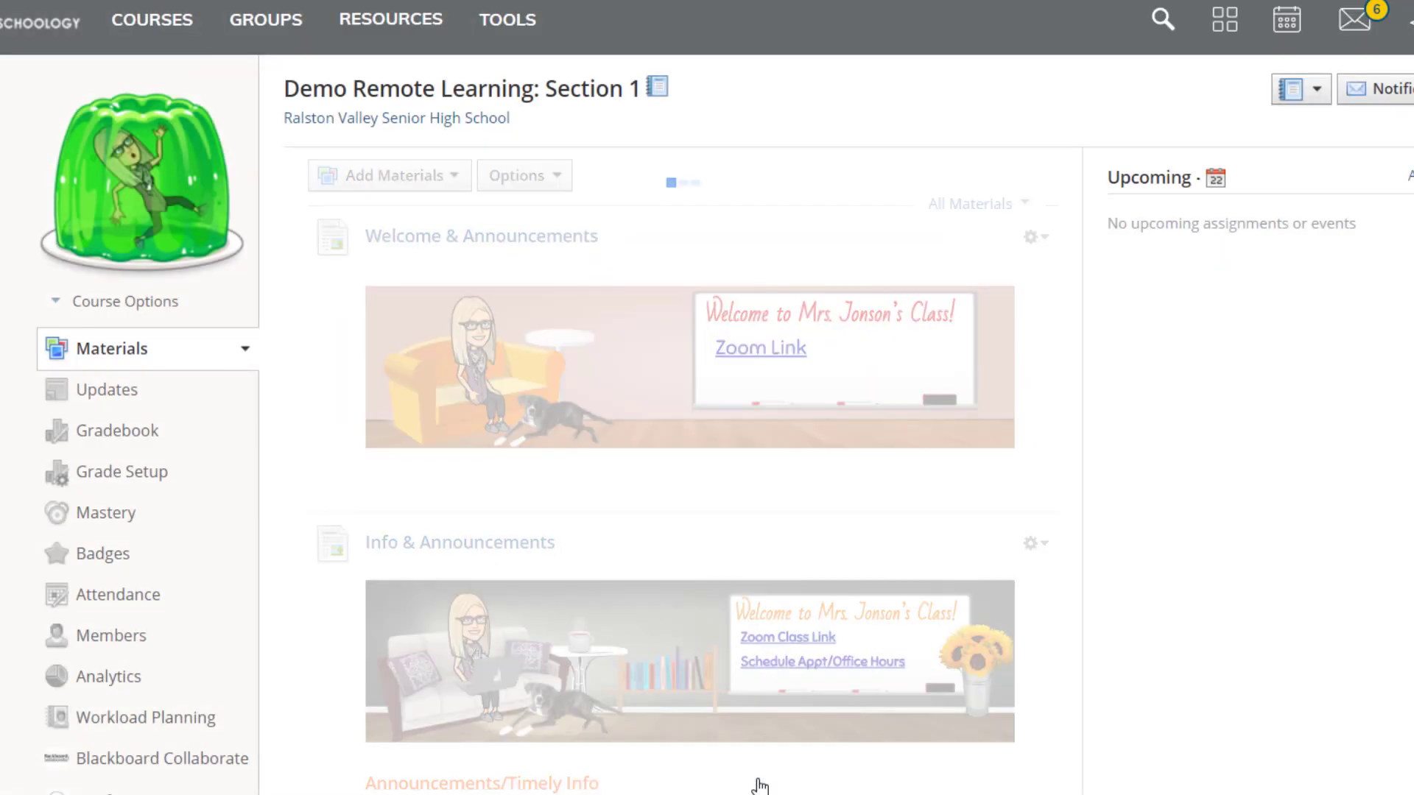
- Switch to the Bitmoji Demo drawing in Google Drawings and search the web images for a plant
scroll(636, 479, "down", 3)
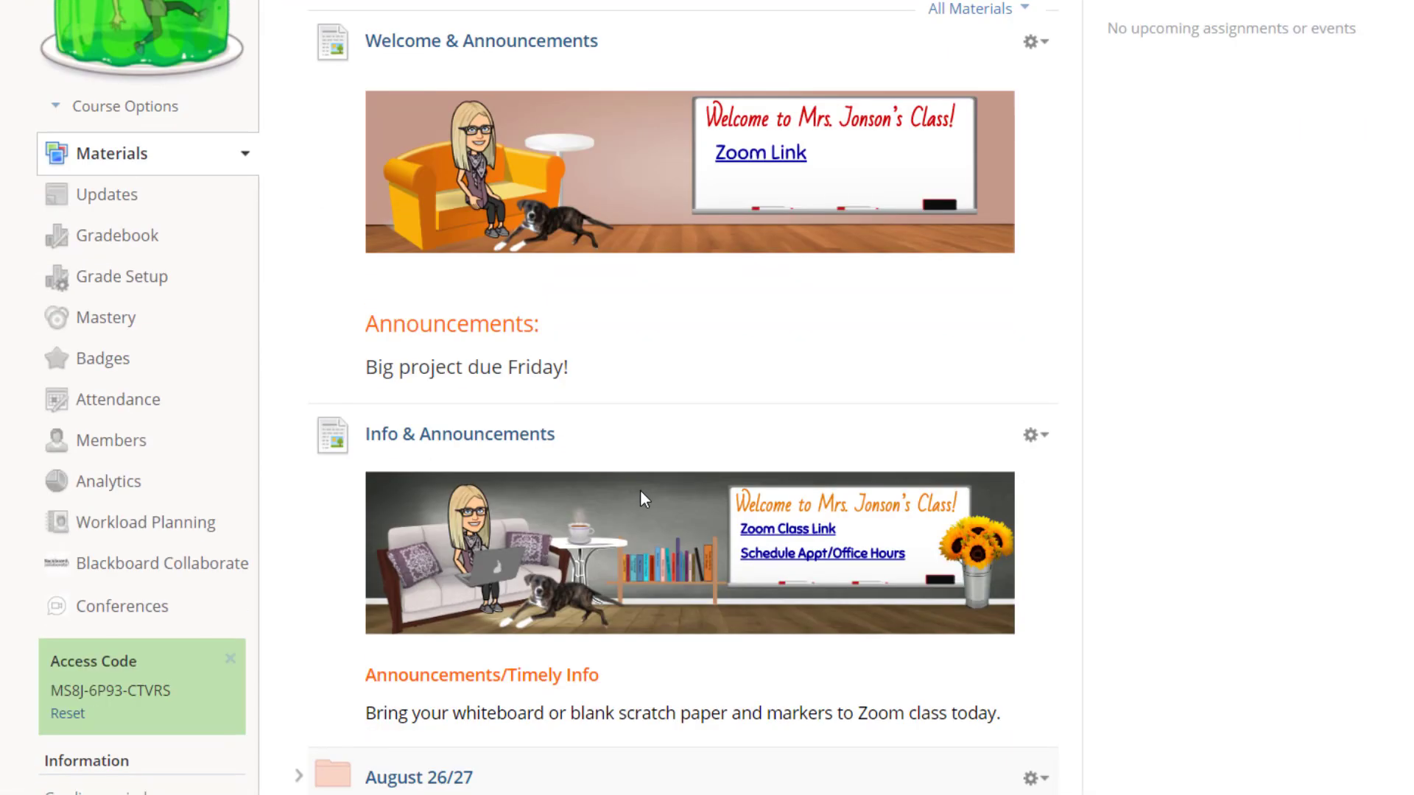
scroll(640, 494, "up", 1)
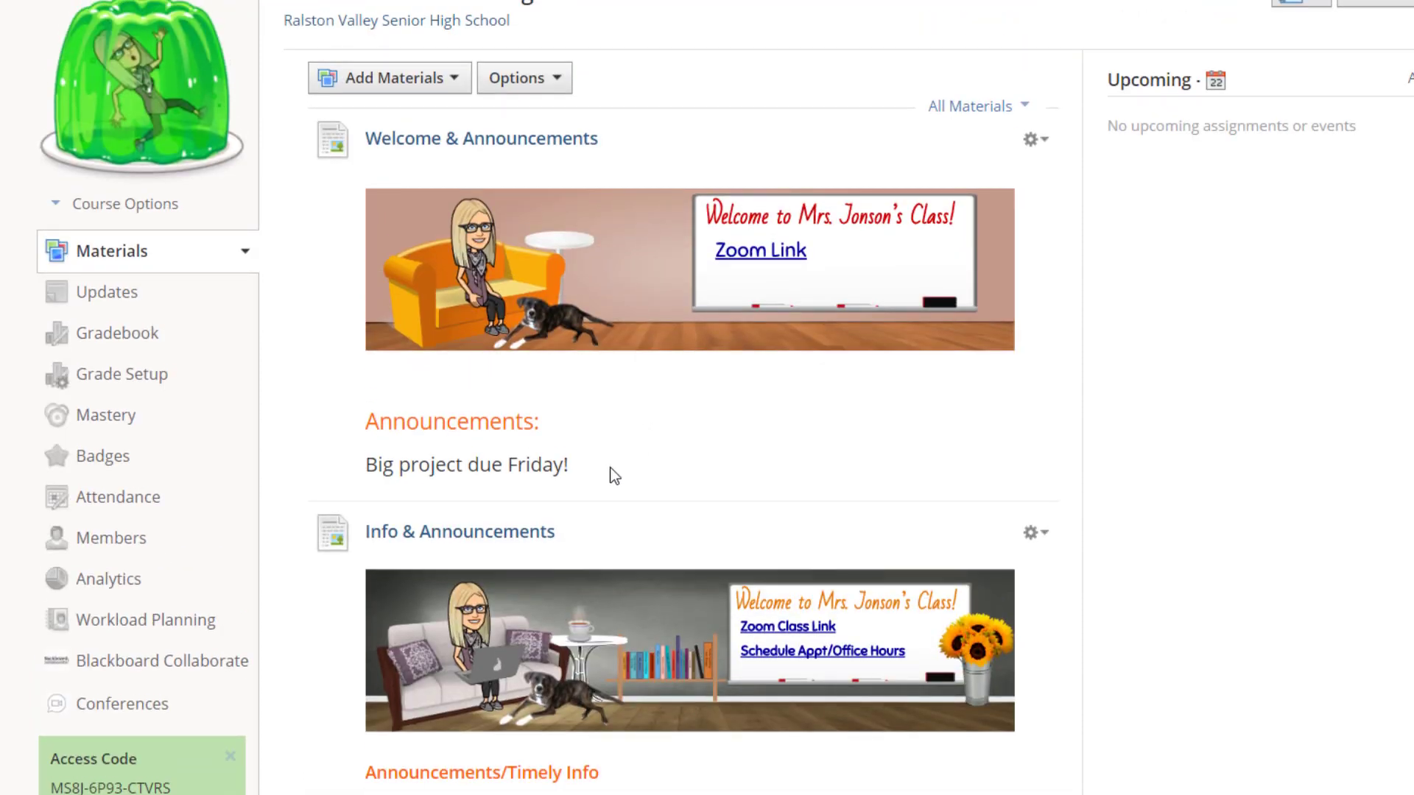
scroll(612, 441, "up", 1)
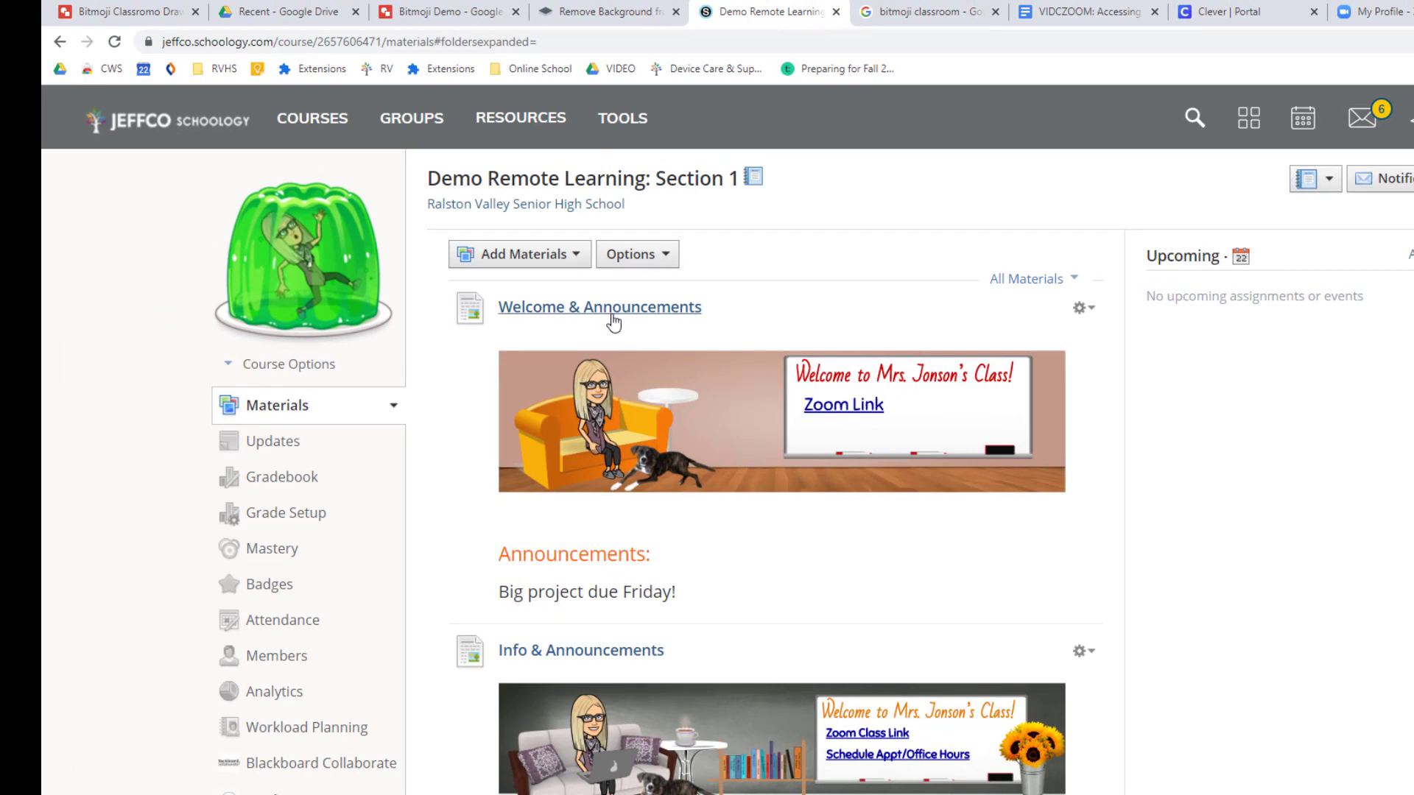
left_click(427, 13)
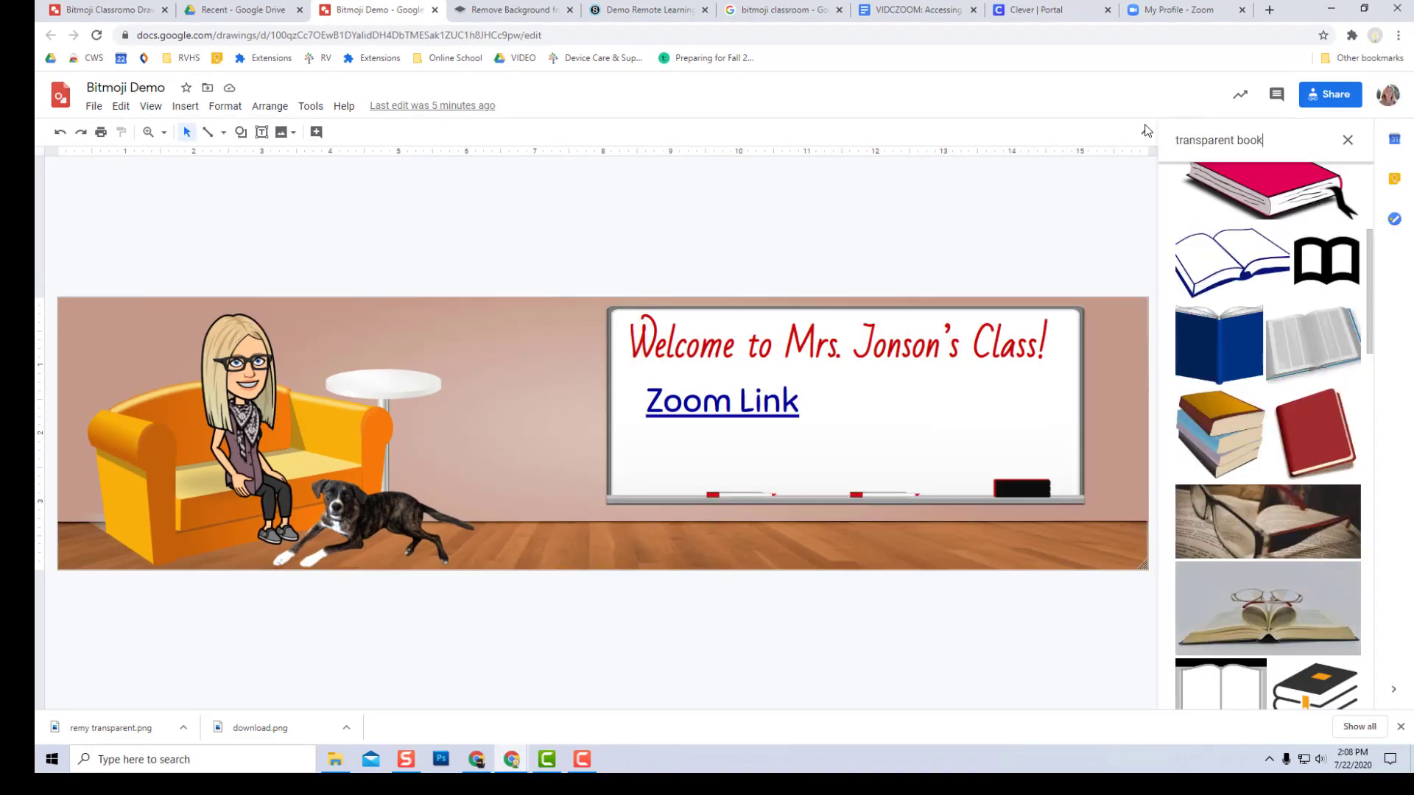
double_click(1249, 140)
type("plant")
key("Return")
scroll(1268, 442, "down", 6)
scroll(1268, 441, "up", 4)
- Insert the potted ivy image, place it between the dog and the whiteboard, and switch back to the Schoology course
left_click(1327, 595)
left_click(1334, 691)
left_click_drag(739, 455, 663, 447)
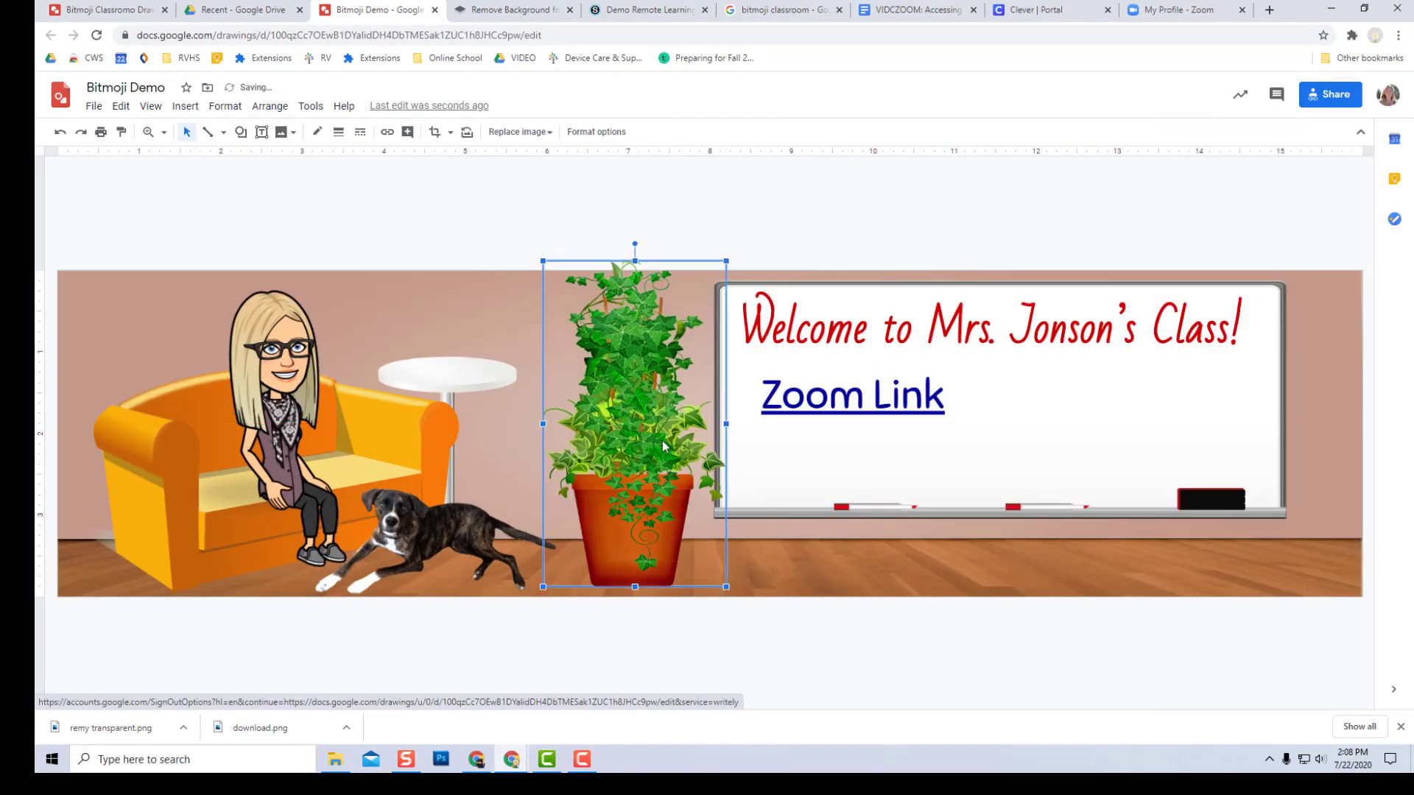
left_click(879, 638)
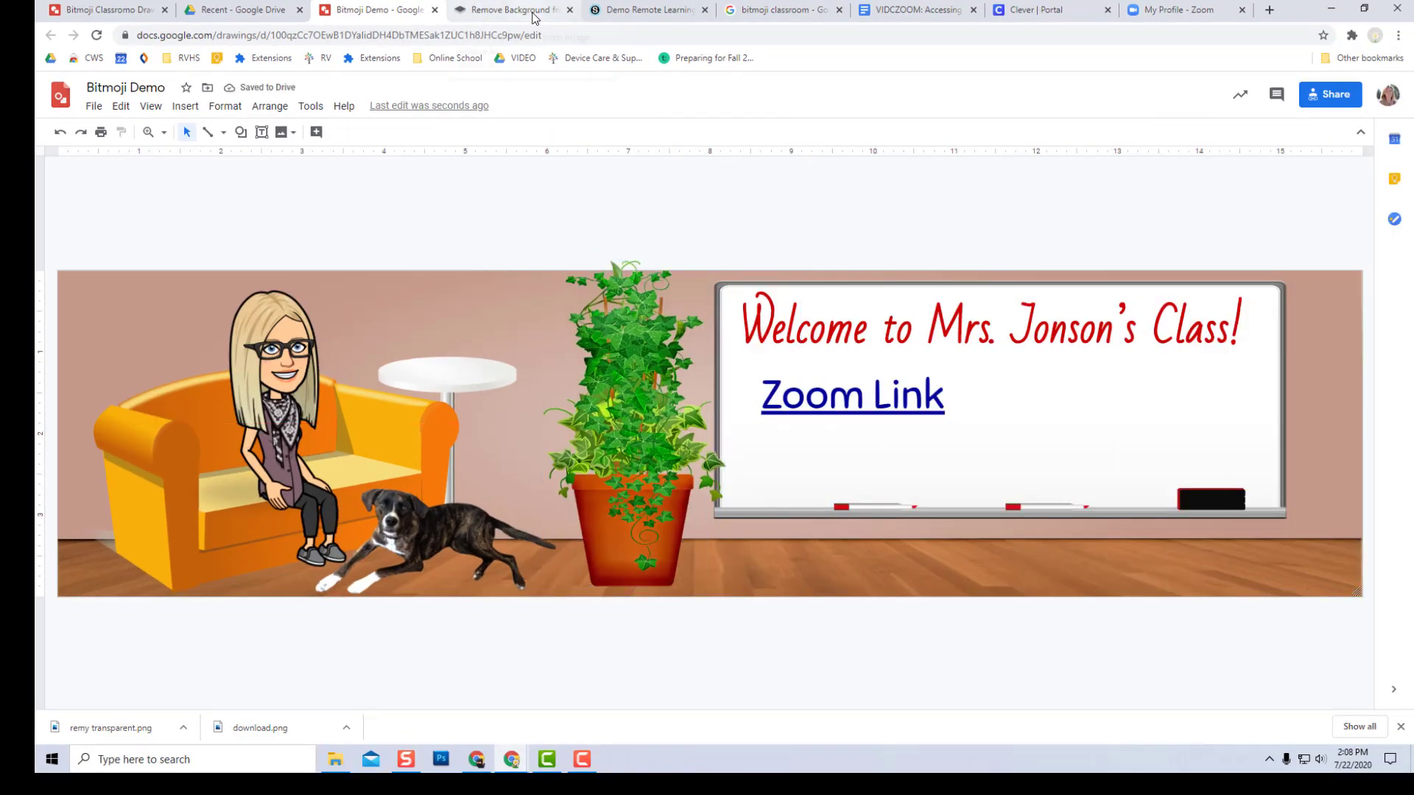
left_click(640, 16)
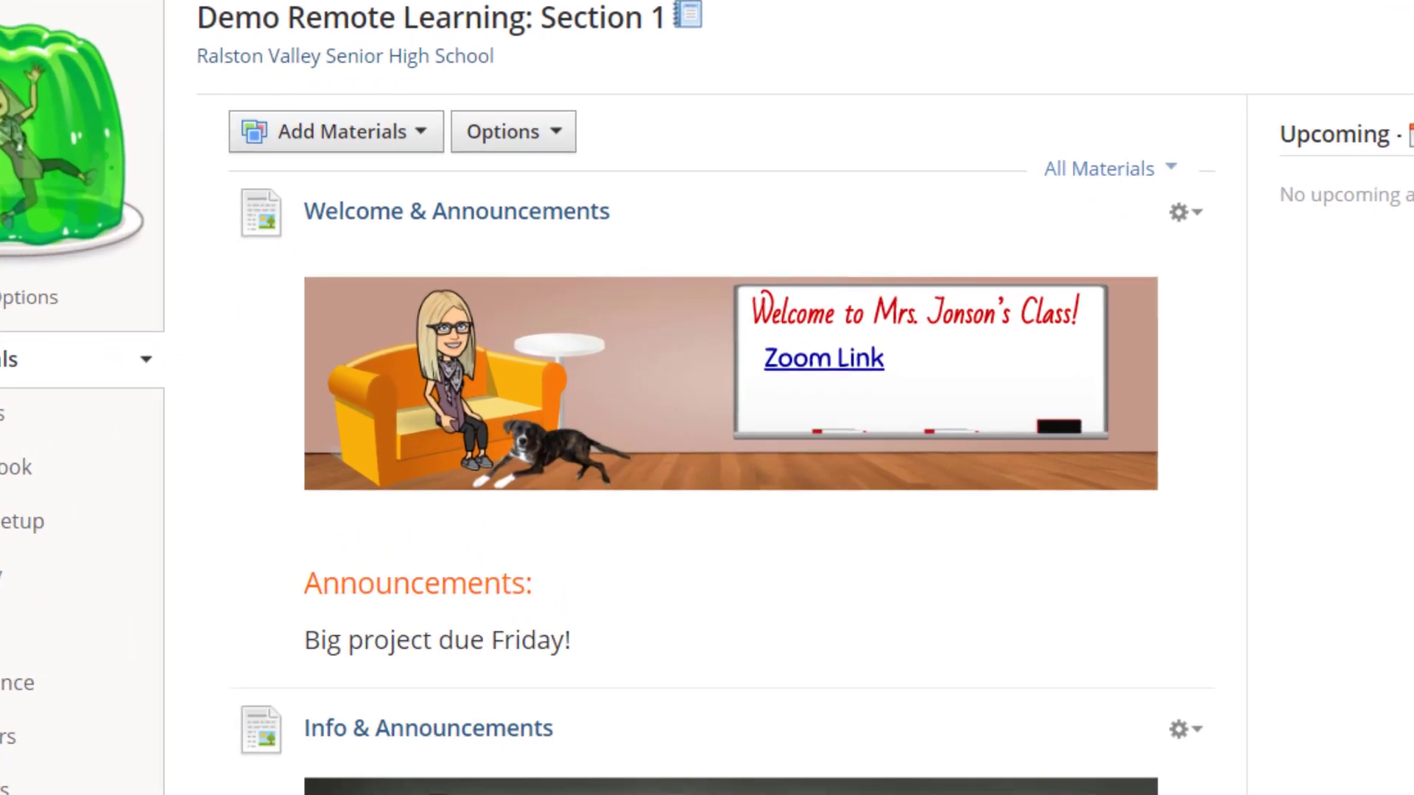